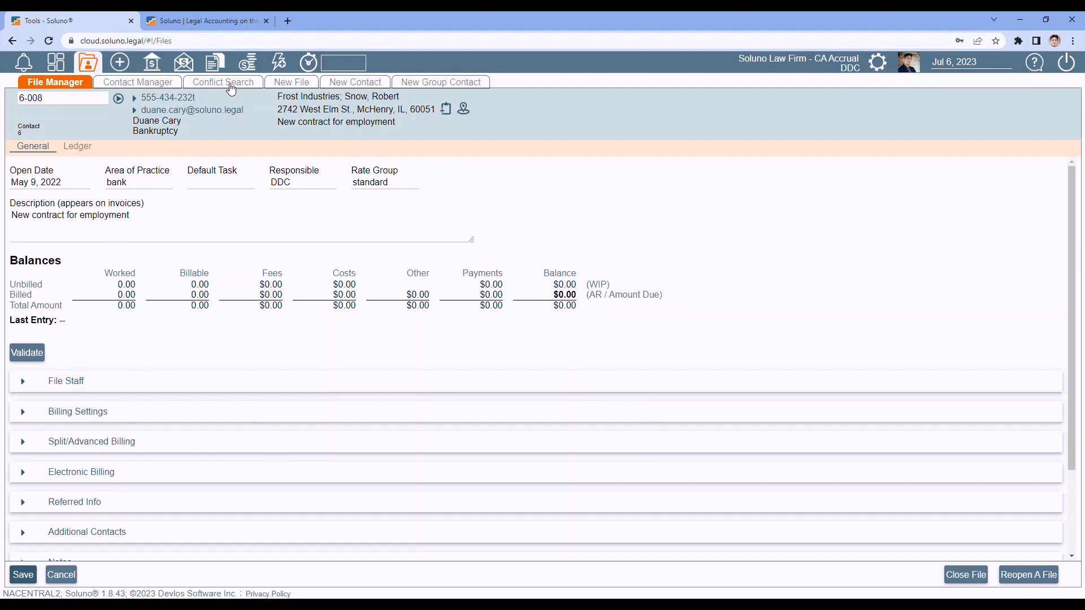
- Open the Conflict Search Options from the Conflict Search tab
{"action": "left_click", "coordinate": [232, 84]}
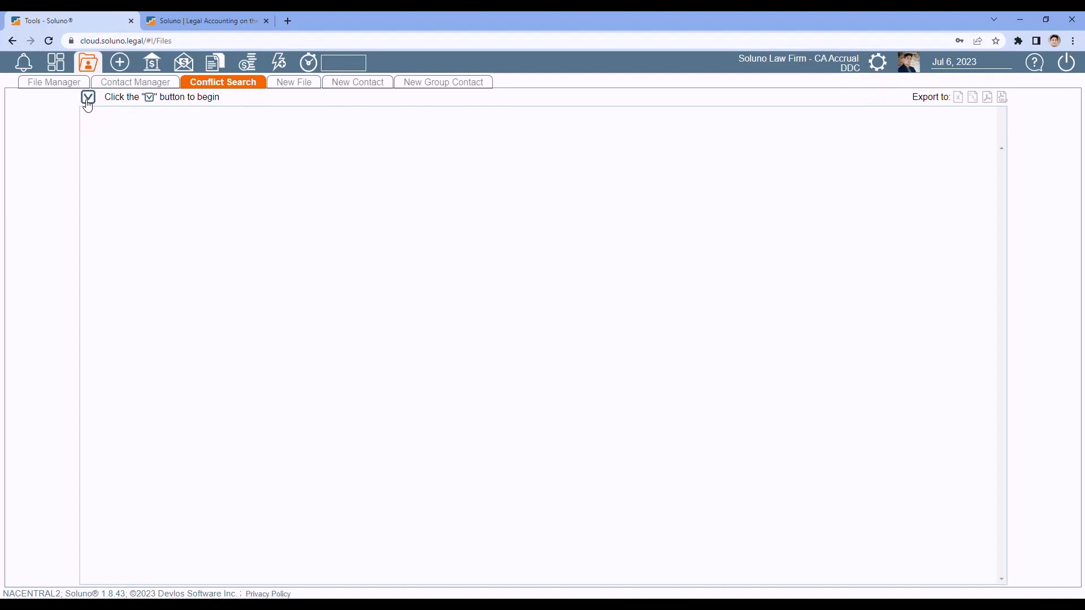
{"action": "left_click", "coordinate": [88, 99]}
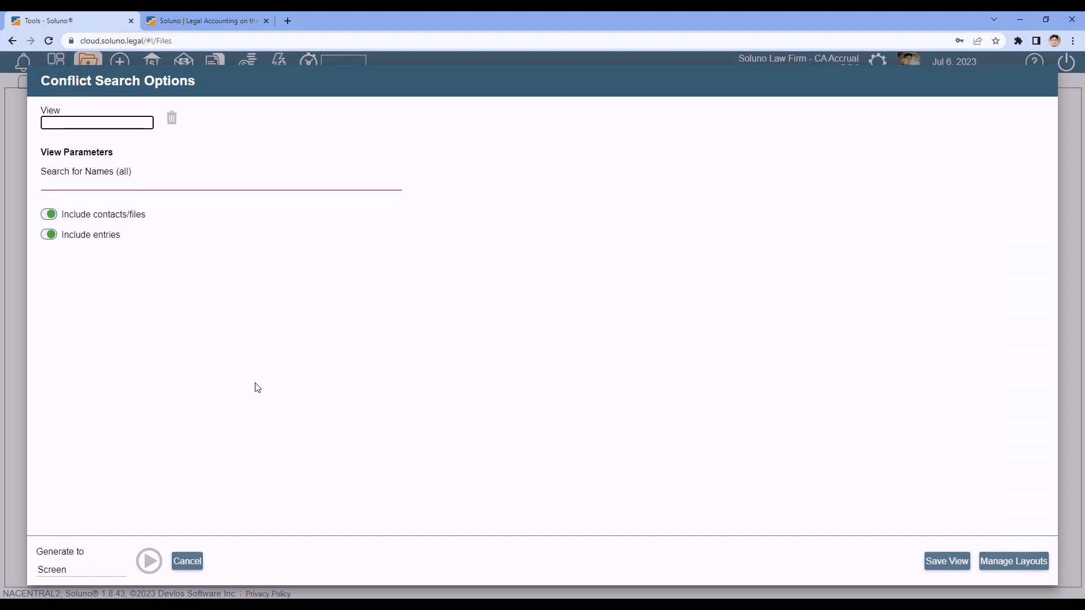
- Select the 'conflict' view and put the cursor in Search for Names
{"action": "left_click", "coordinate": [79, 123]}
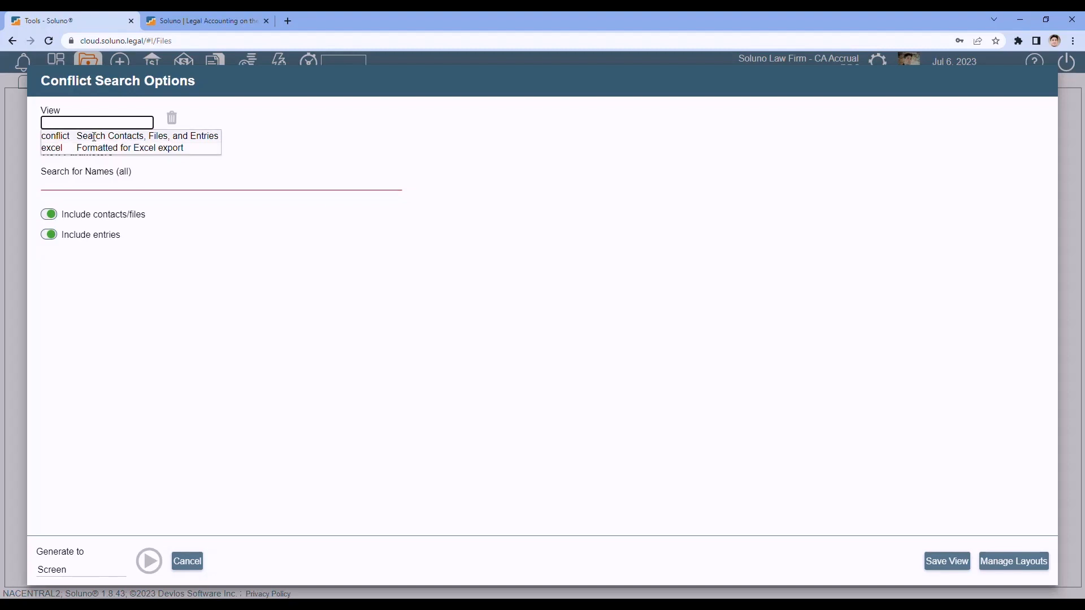
{"action": "left_click", "coordinate": [94, 137]}
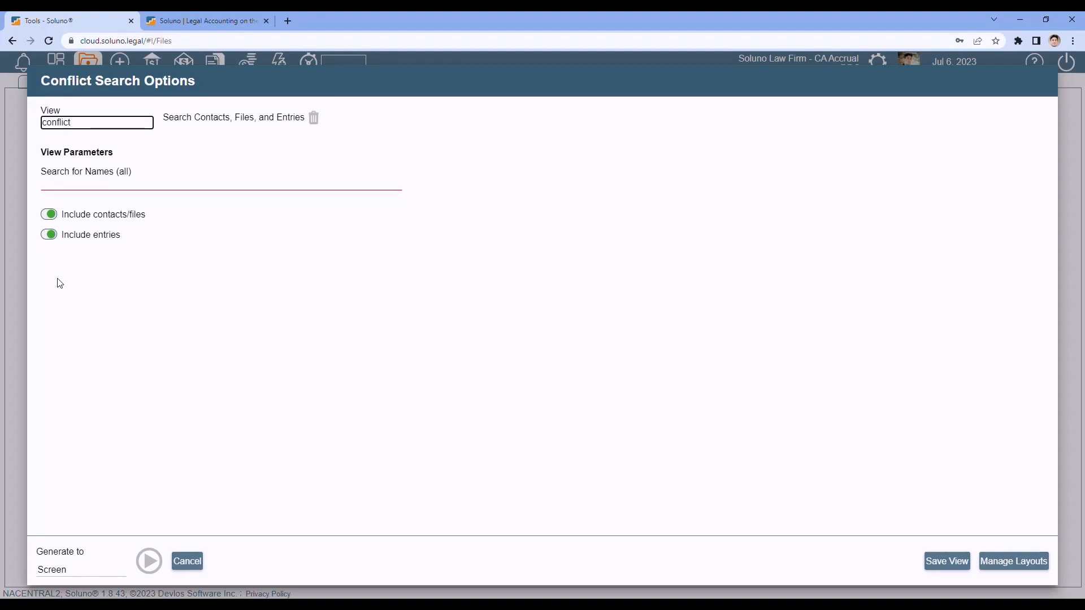
{"action": "left_click", "coordinate": [61, 185]}
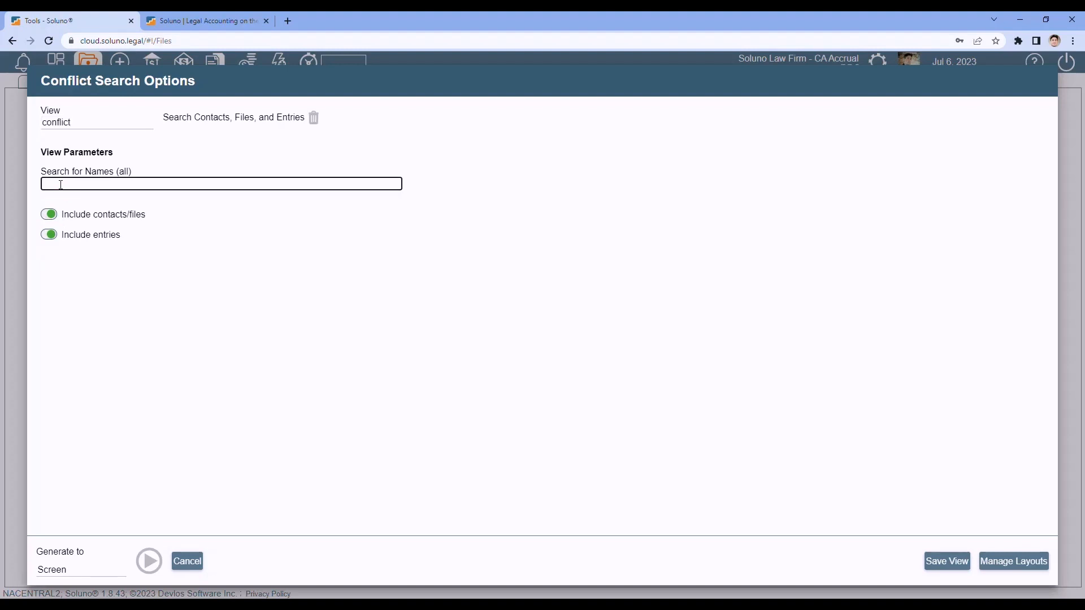
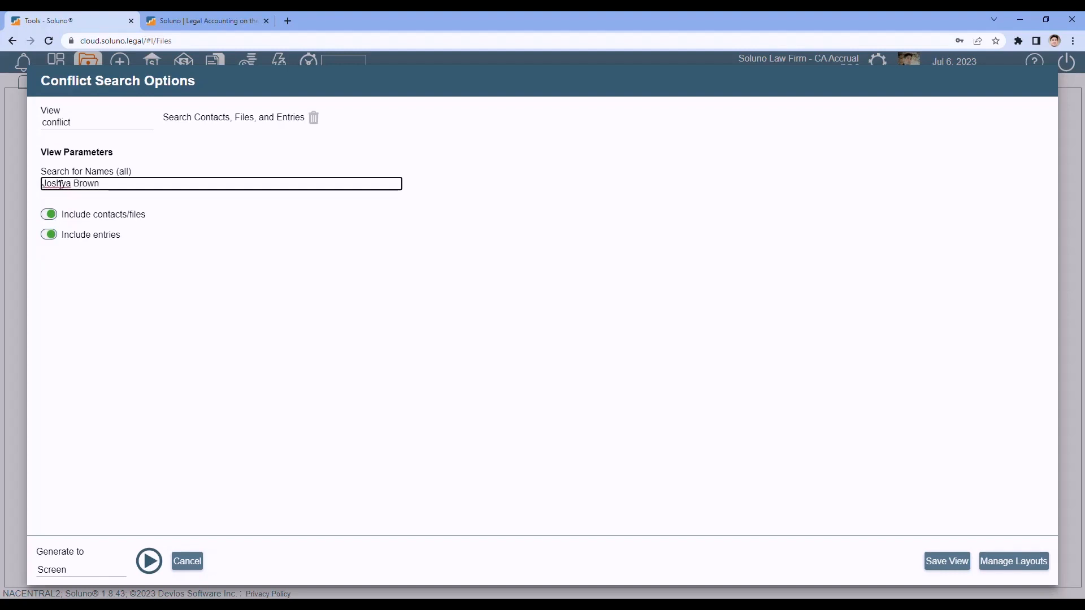
- Enter the client's name and the other party's name, separated by a semicolon, using a tilde
{"action": "right_click", "coordinate": [59, 185]}
{"action": "key", "text": "Escape"}
{"action": "left_click", "coordinate": [57, 184]}
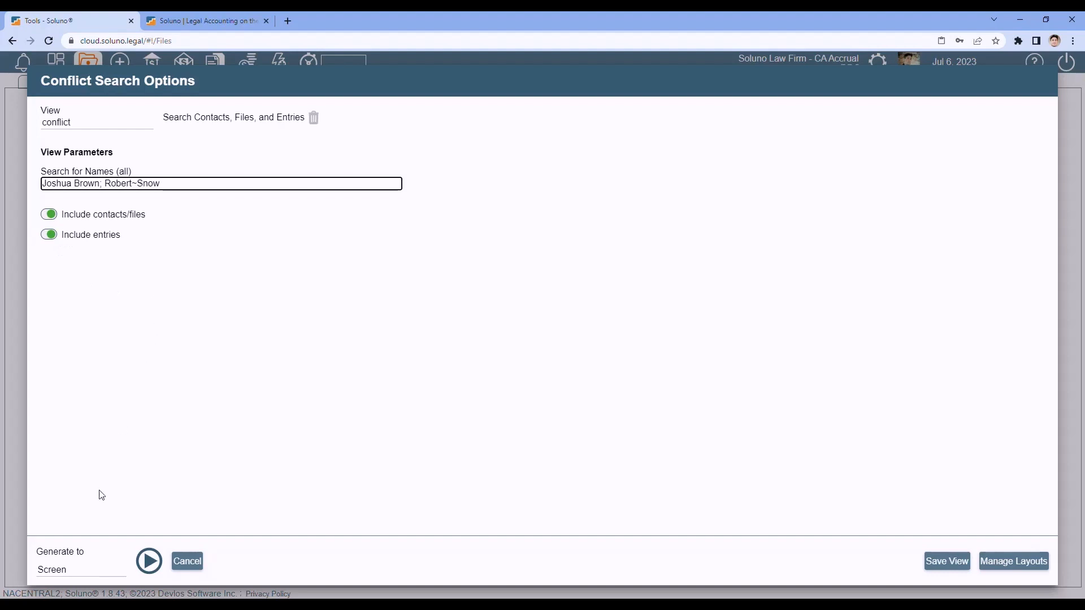
- Generate the conflict search report with output set to Screen
{"action": "left_click", "coordinate": [82, 571]}
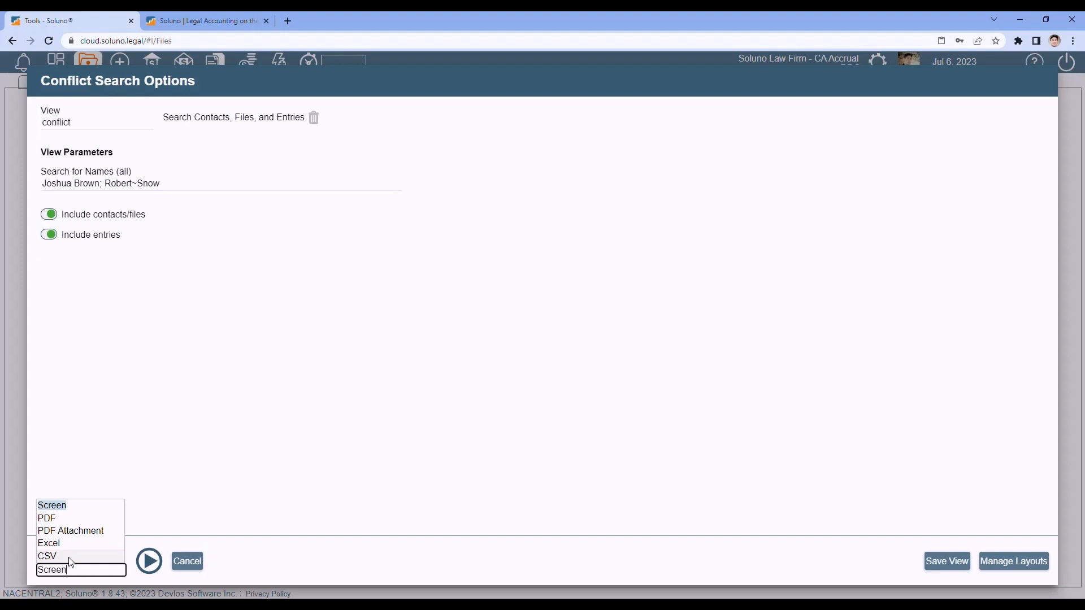
{"action": "left_click", "coordinate": [145, 393]}
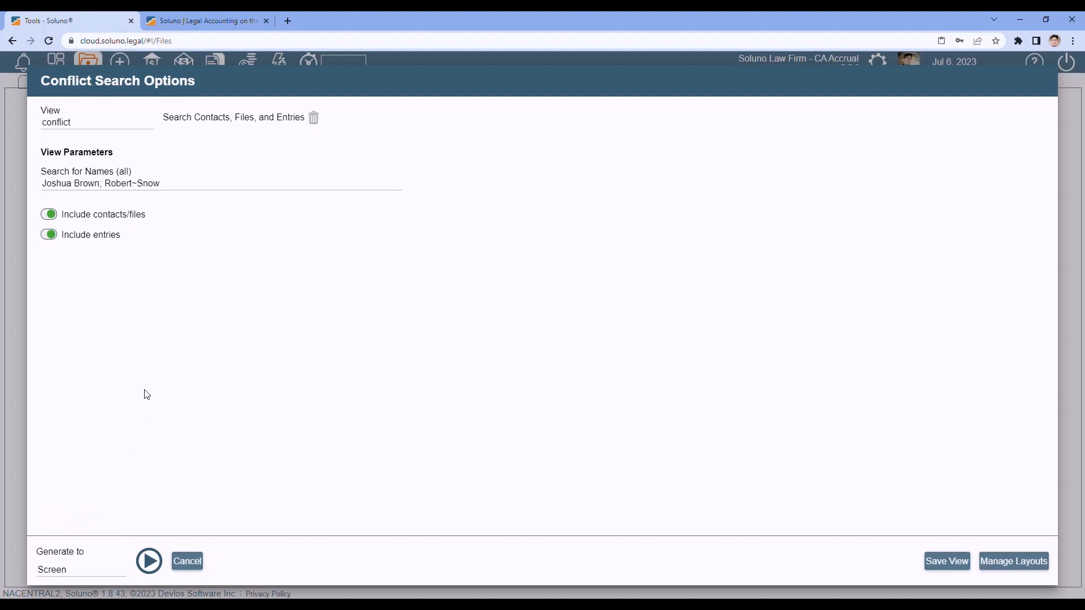
{"action": "left_click", "coordinate": [149, 563]}
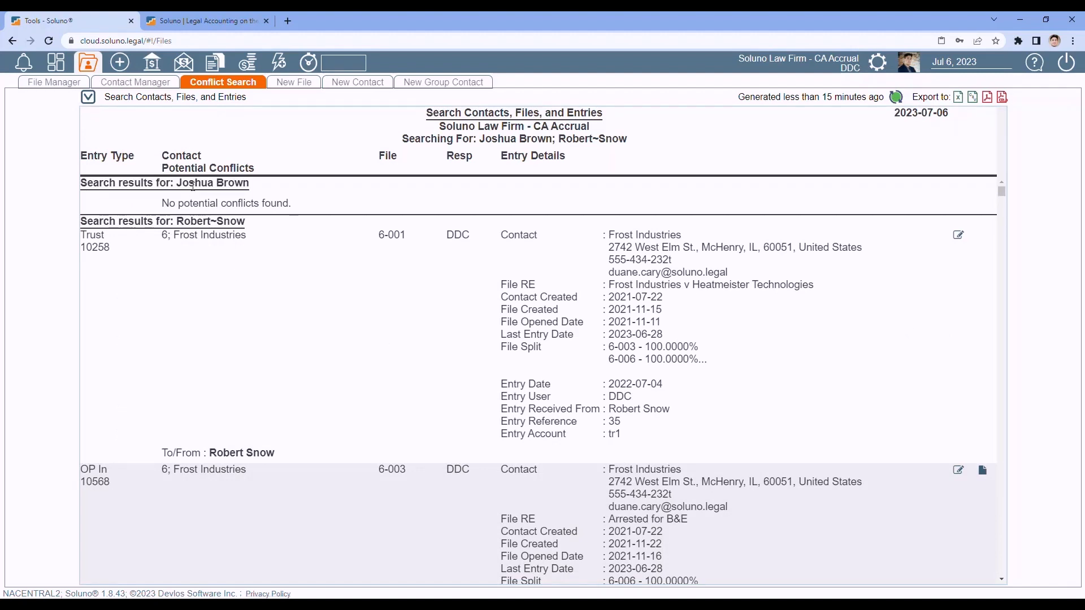
- Highlight the searched names, the no-conflicts message and the Trust entry type
{"action": "left_click_drag", "start_coordinate": [177, 183], "coordinate": [252, 185]}
{"action": "left_click_drag", "start_coordinate": [162, 203], "coordinate": [404, 201]}
{"action": "left_click", "coordinate": [403, 202]}
{"action": "left_click_drag", "start_coordinate": [179, 221], "coordinate": [249, 223]}
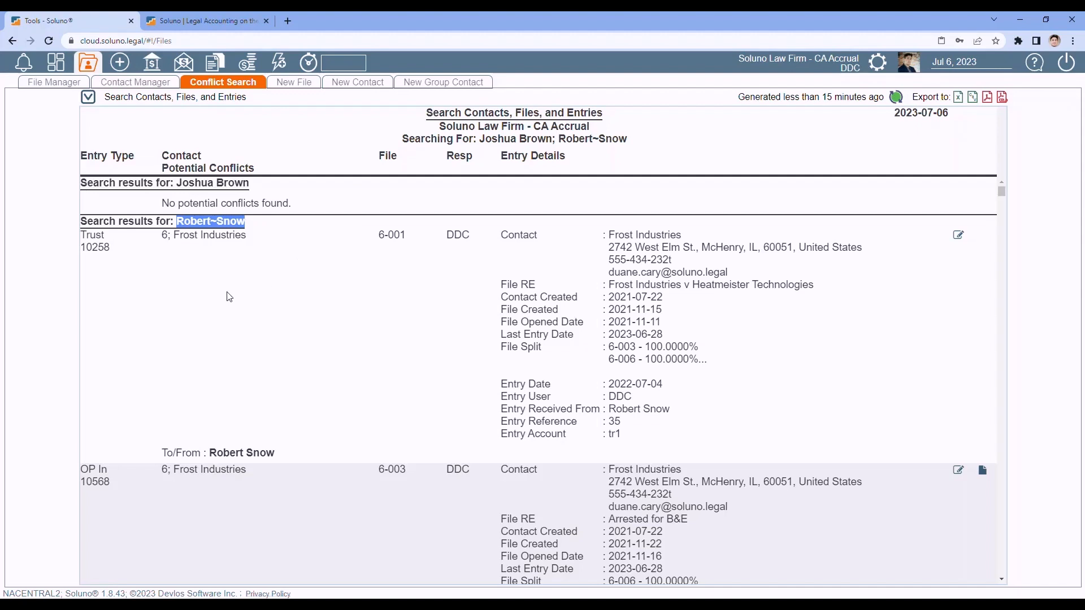
{"action": "left_click", "coordinate": [260, 297]}
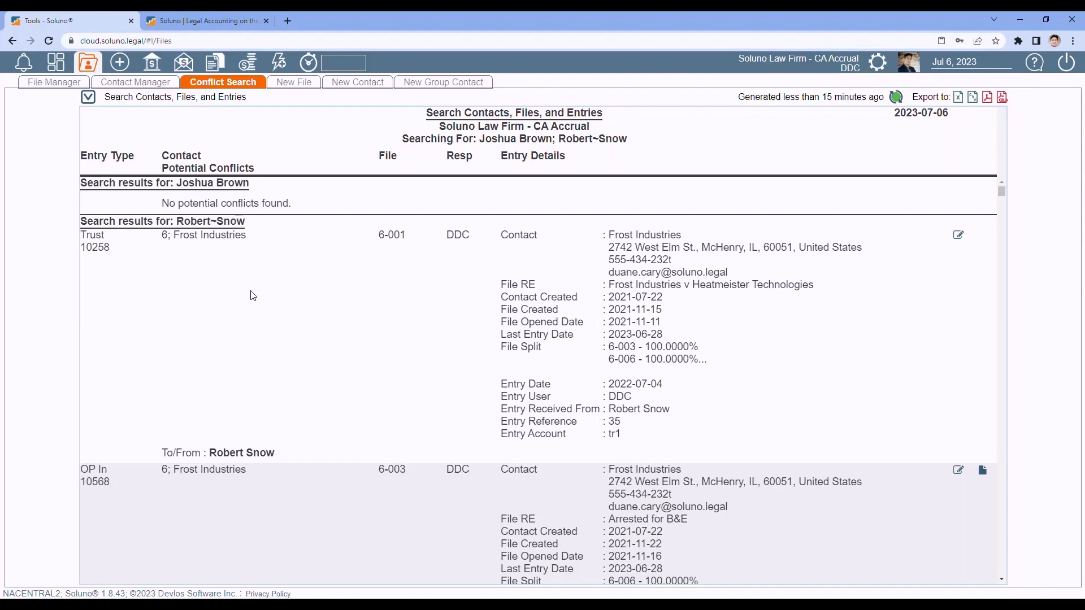
{"action": "double_click", "coordinate": [108, 240]}
{"action": "left_click", "coordinate": [169, 335]}
- Highlight the Frost Industries contact, file 6-001 and lawyer initials, then open Trust 10258
{"action": "left_click_drag", "start_coordinate": [164, 452], "coordinate": [283, 456]}
{"action": "left_click", "coordinate": [263, 334]}
{"action": "left_click_drag", "start_coordinate": [173, 235], "coordinate": [252, 247]}
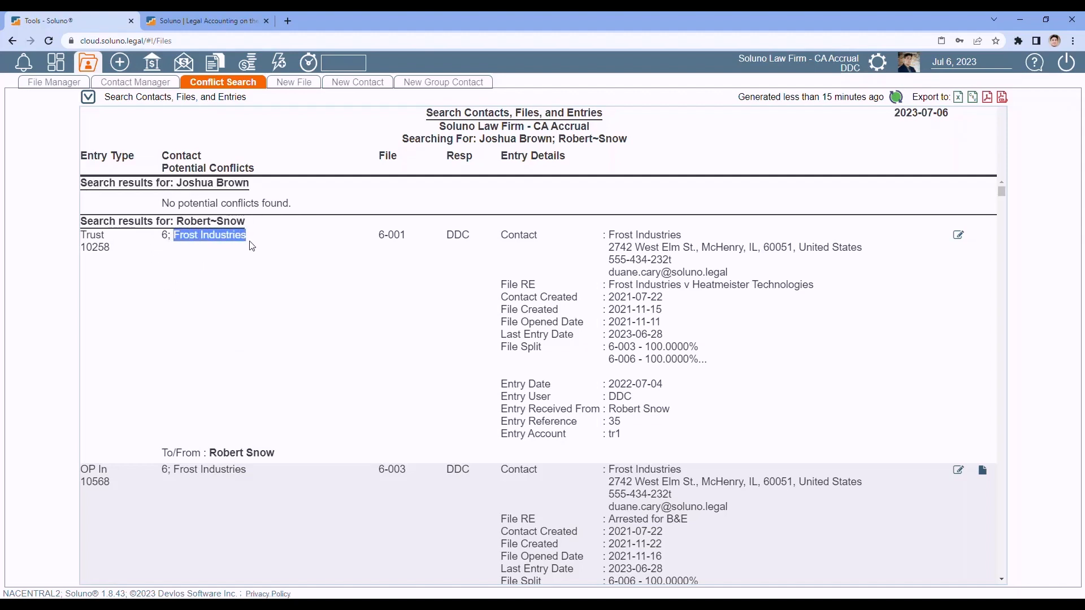
{"action": "left_click", "coordinate": [162, 239]}
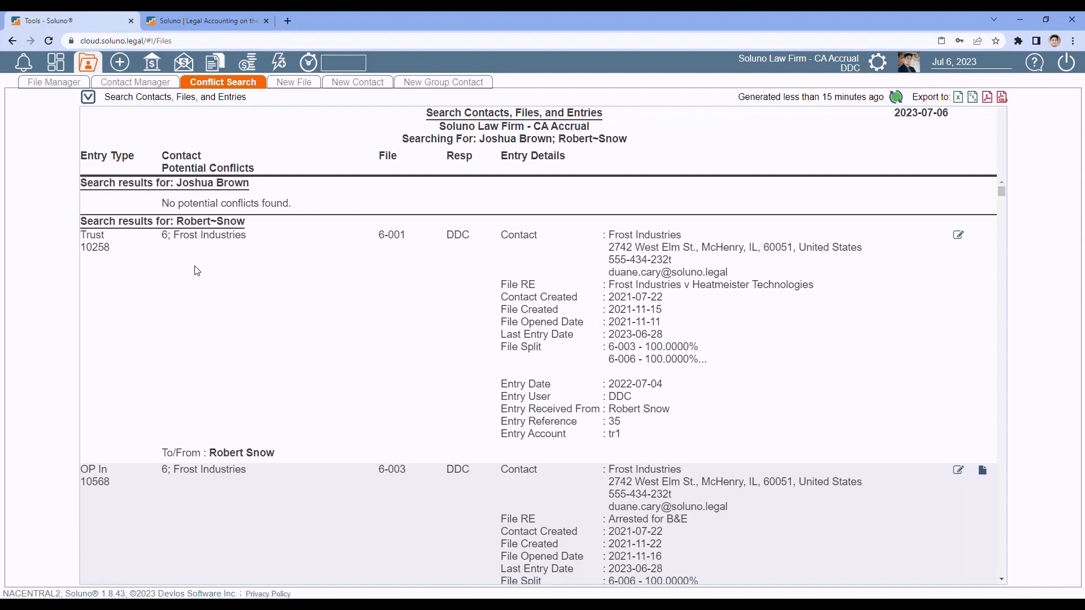
{"action": "left_click_drag", "start_coordinate": [379, 234], "coordinate": [412, 238]}
{"action": "left_click_drag", "start_coordinate": [447, 241], "coordinate": [474, 238]}
{"action": "left_click", "coordinate": [450, 322]}
{"action": "left_click", "coordinate": [961, 244]}
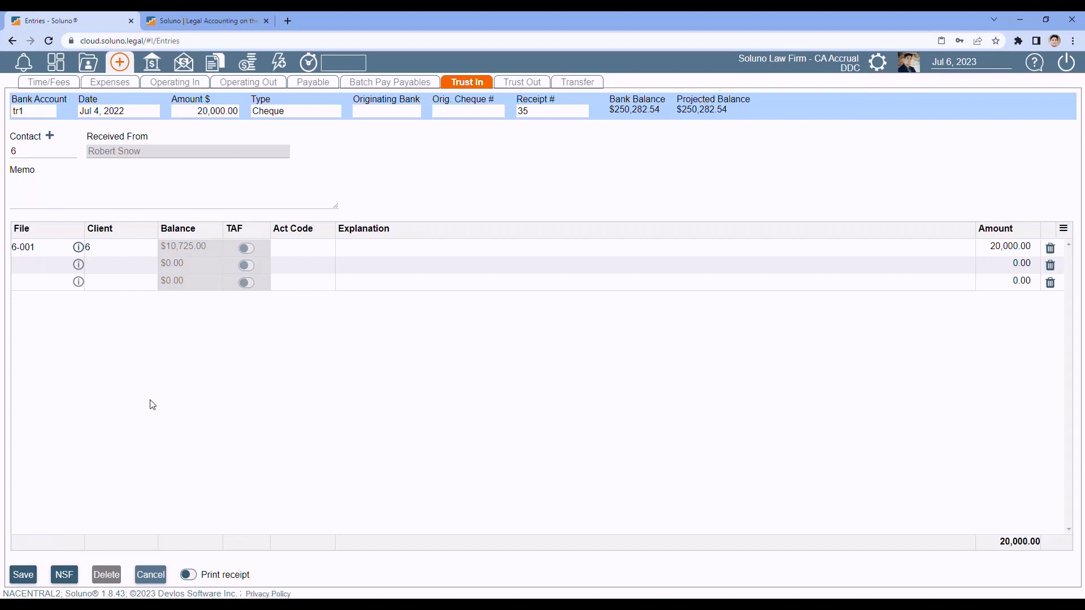
- Cancel the Trust In receipt to return to the conflict search results
{"action": "left_click", "coordinate": [151, 576]}
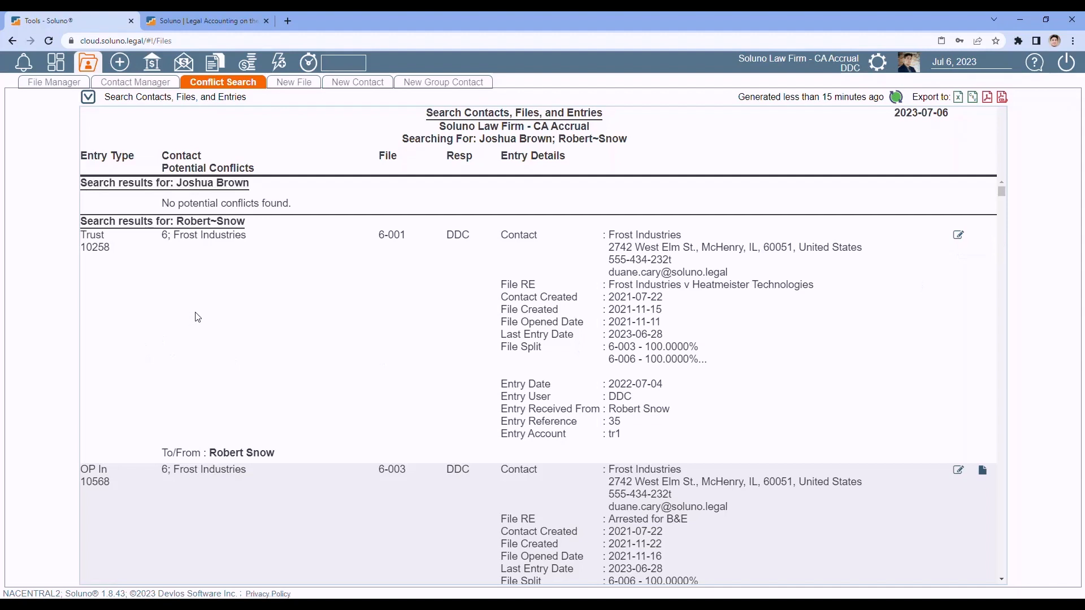
{"action": "scroll", "coordinate": [198, 317], "scroll_direction": "down", "scroll_amount": 4}
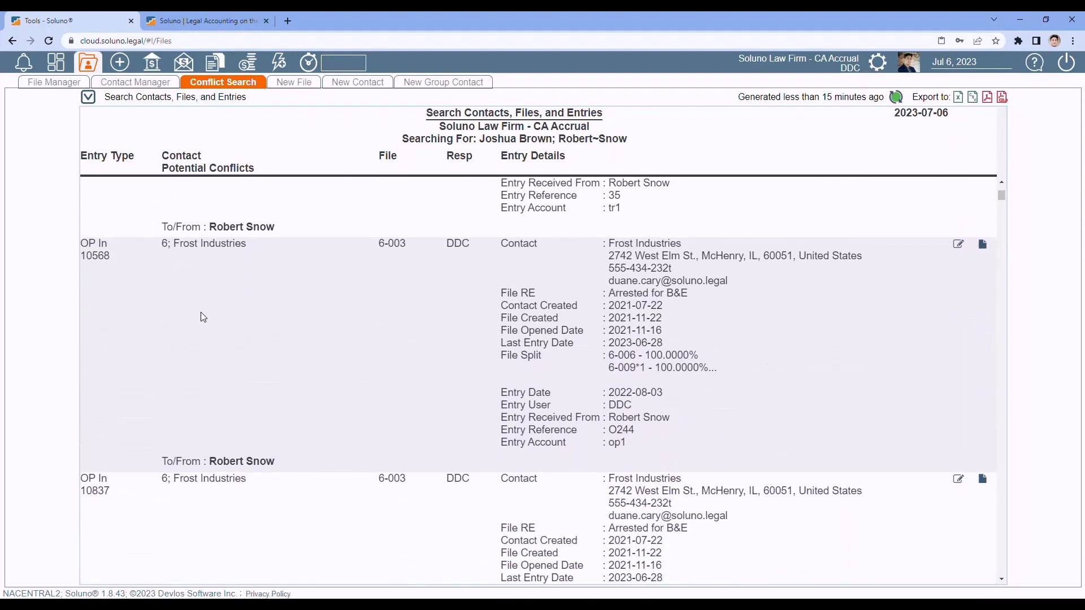
{"action": "scroll", "coordinate": [205, 318], "scroll_direction": "down", "scroll_amount": 1}
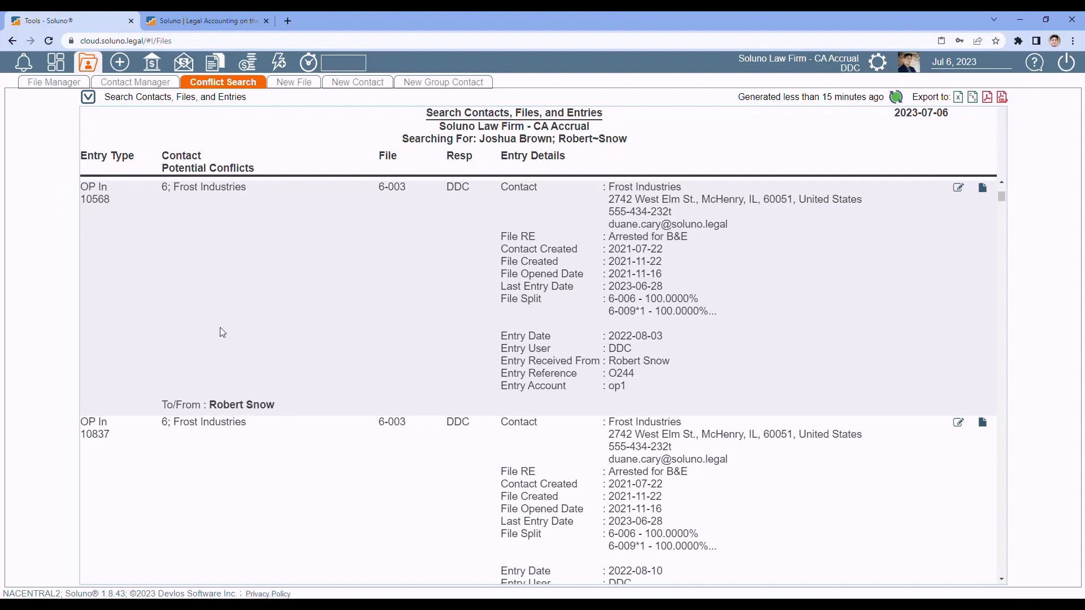
{"action": "scroll", "coordinate": [224, 328], "scroll_direction": "down", "scroll_amount": 6}
{"action": "scroll", "coordinate": [226, 329], "scroll_direction": "down", "scroll_amount": 7}
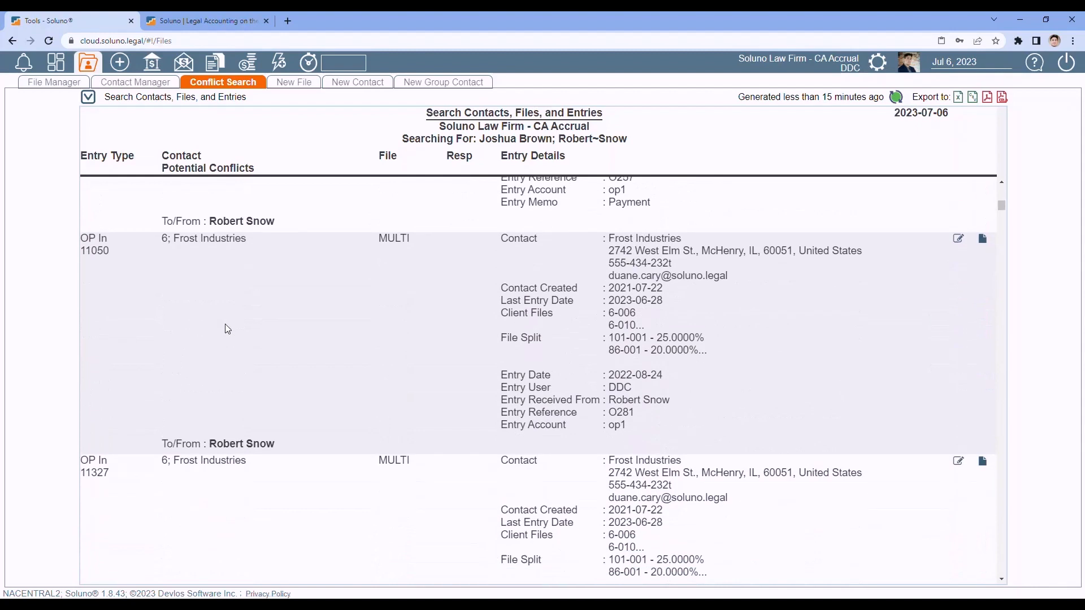
{"action": "scroll", "coordinate": [228, 329], "scroll_direction": "down", "scroll_amount": 8}
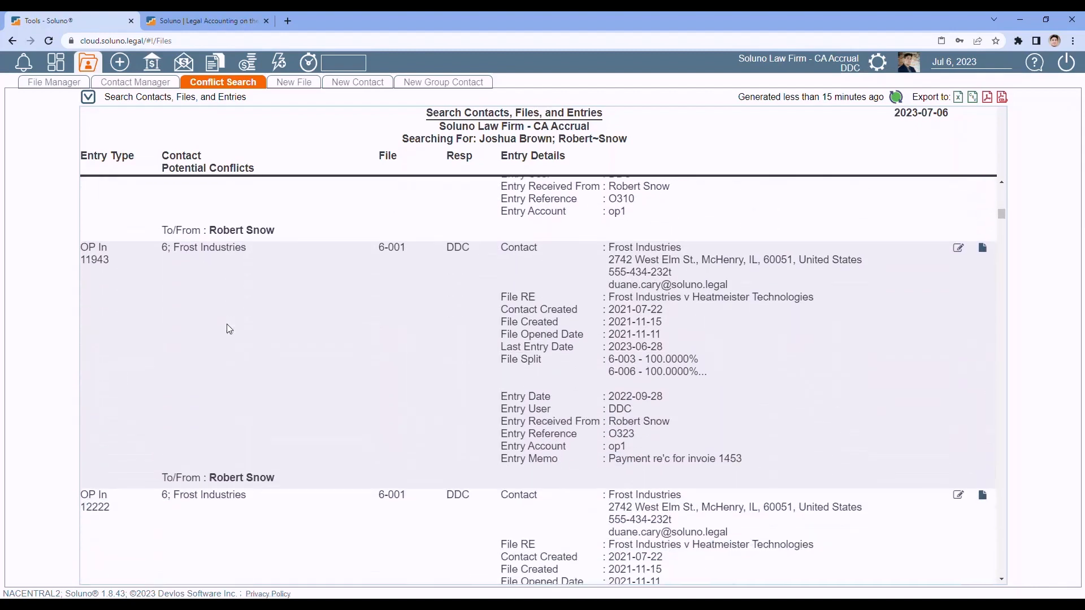
{"action": "scroll", "coordinate": [229, 329], "scroll_direction": "down", "scroll_amount": 10}
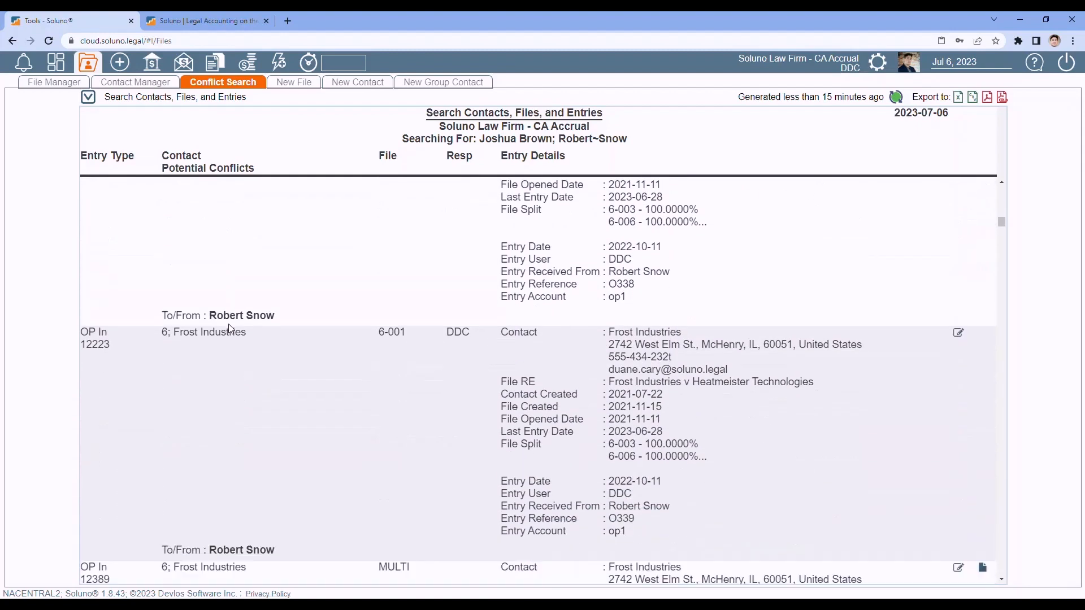
{"action": "scroll", "coordinate": [231, 329], "scroll_direction": "down", "scroll_amount": 11}
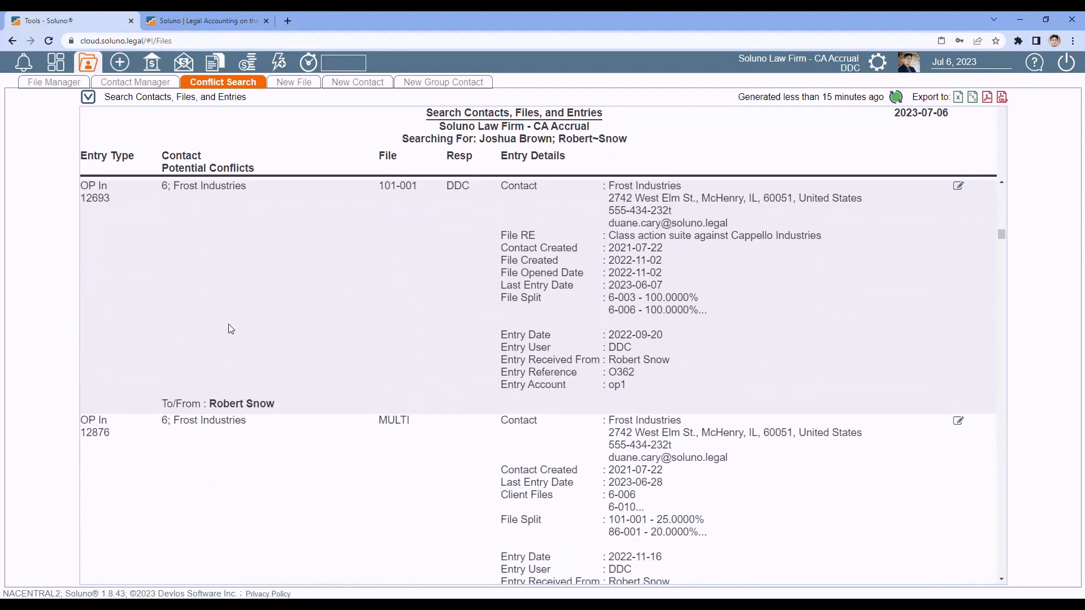
{"action": "scroll", "coordinate": [232, 329], "scroll_direction": "down", "scroll_amount": 2}
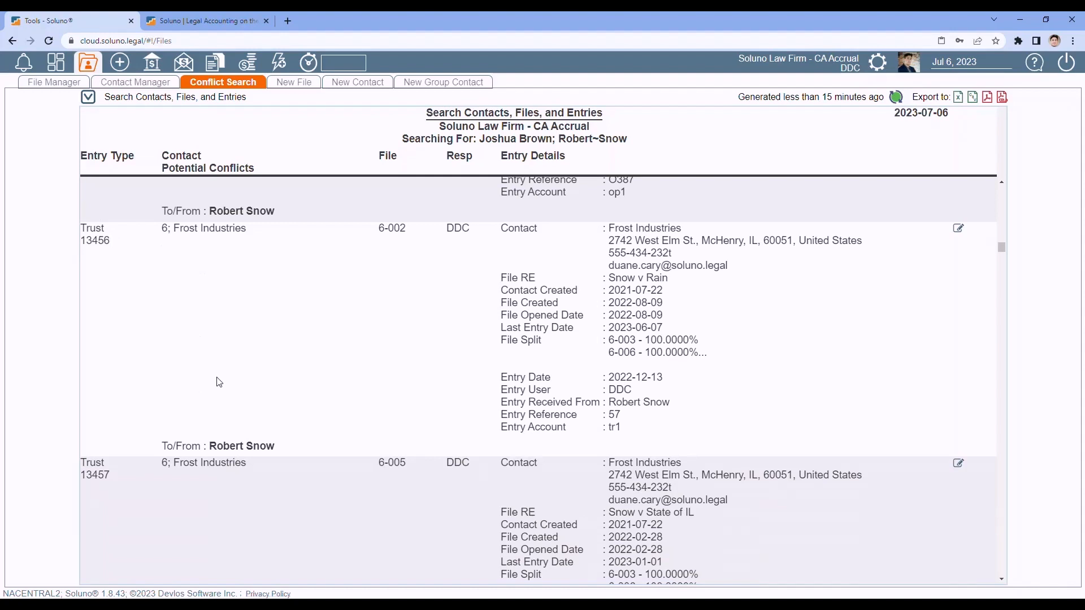
{"action": "scroll", "coordinate": [836, 342], "scroll_direction": "up", "scroll_amount": 4}
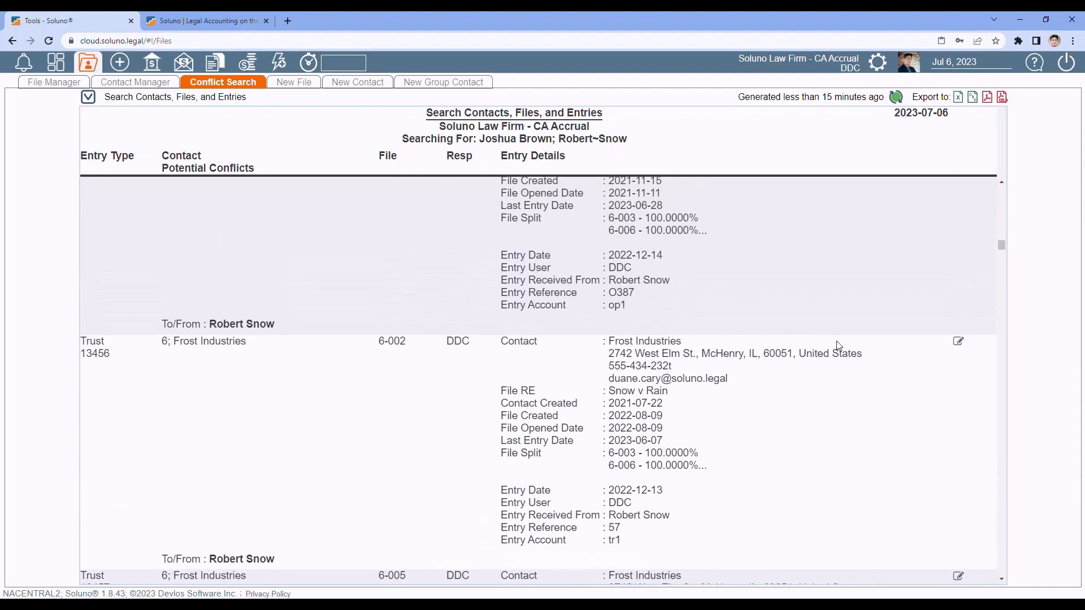
{"action": "scroll", "coordinate": [840, 346], "scroll_direction": "up", "scroll_amount": 2}
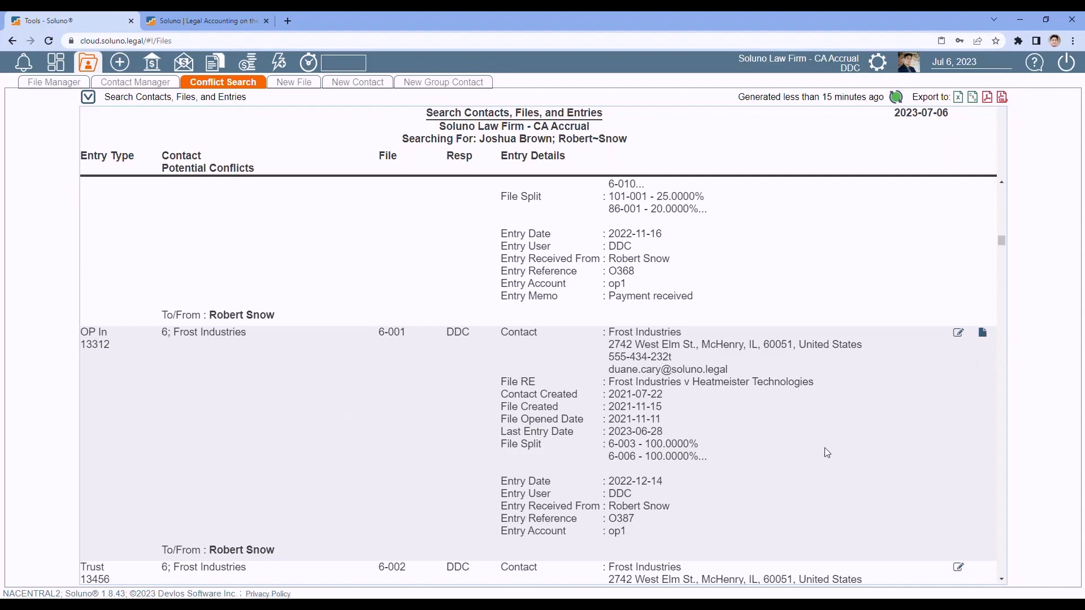
- Download and view the receipt PDF for OP In 13312 zoomed in, then close it
{"action": "left_click", "coordinate": [982, 334]}
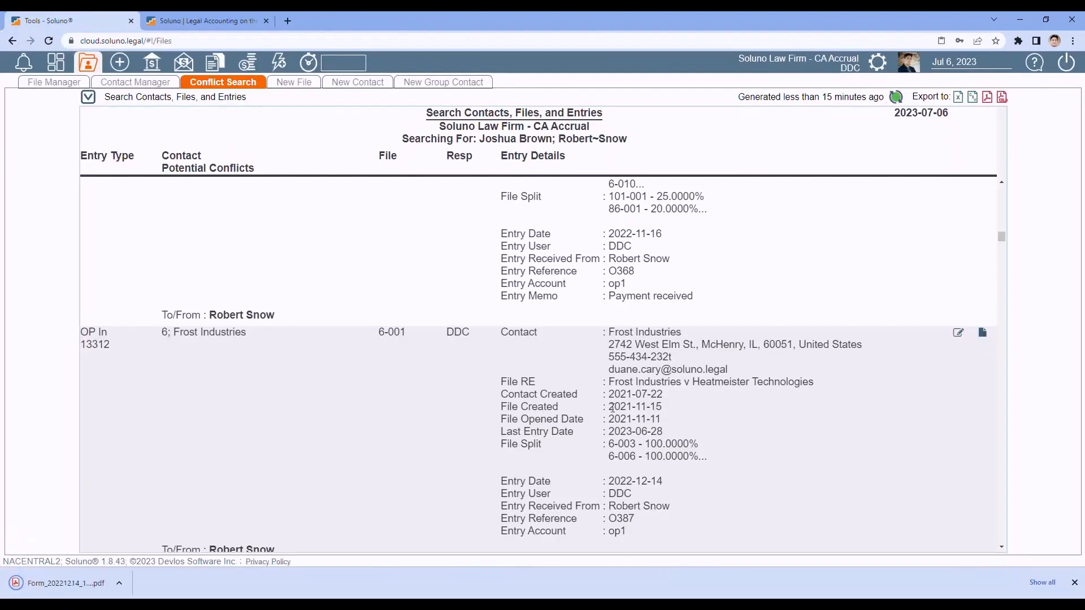
{"action": "left_click", "coordinate": [64, 585]}
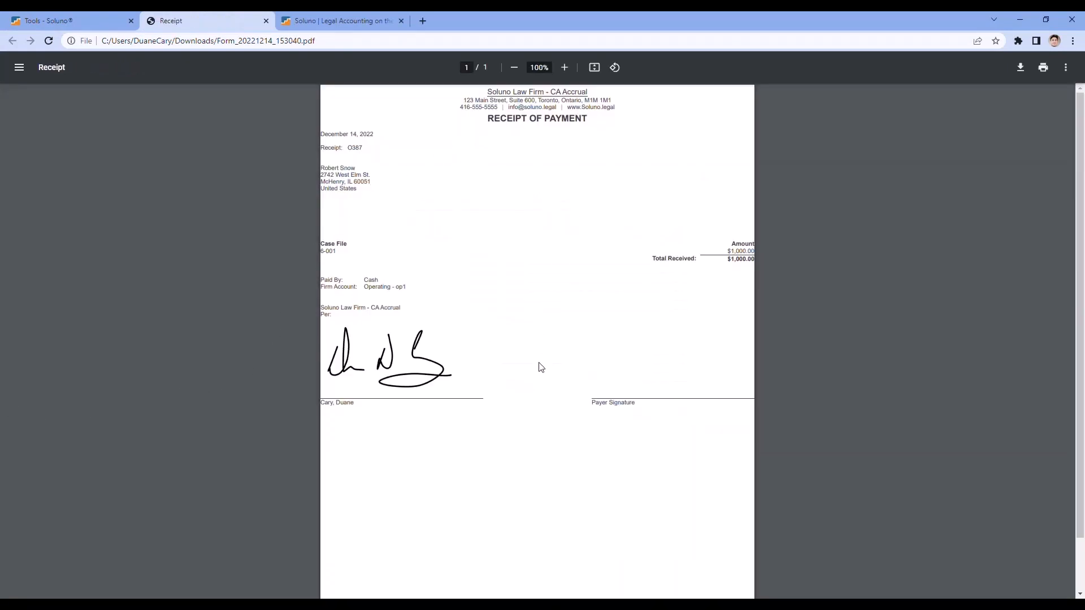
{"action": "left_click", "coordinate": [563, 67]}
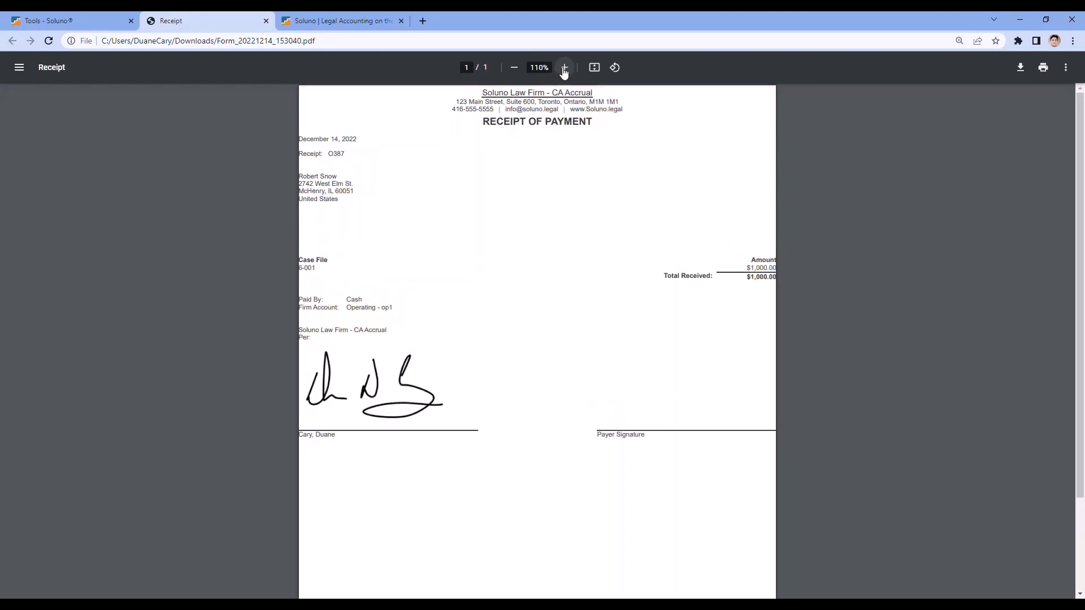
{"action": "left_click", "coordinate": [564, 67]}
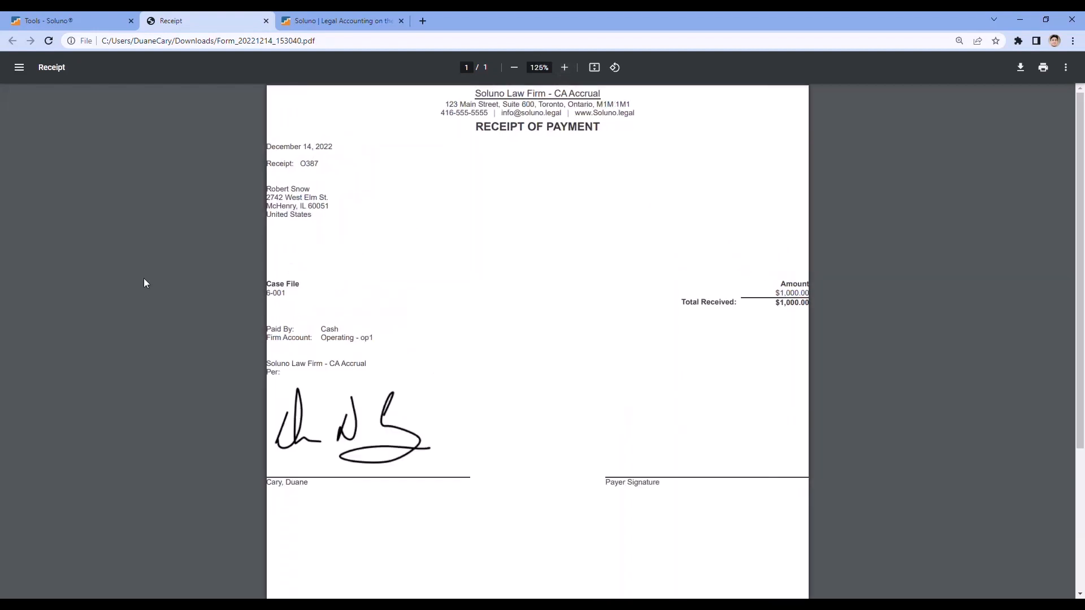
{"action": "left_click", "coordinate": [266, 22]}
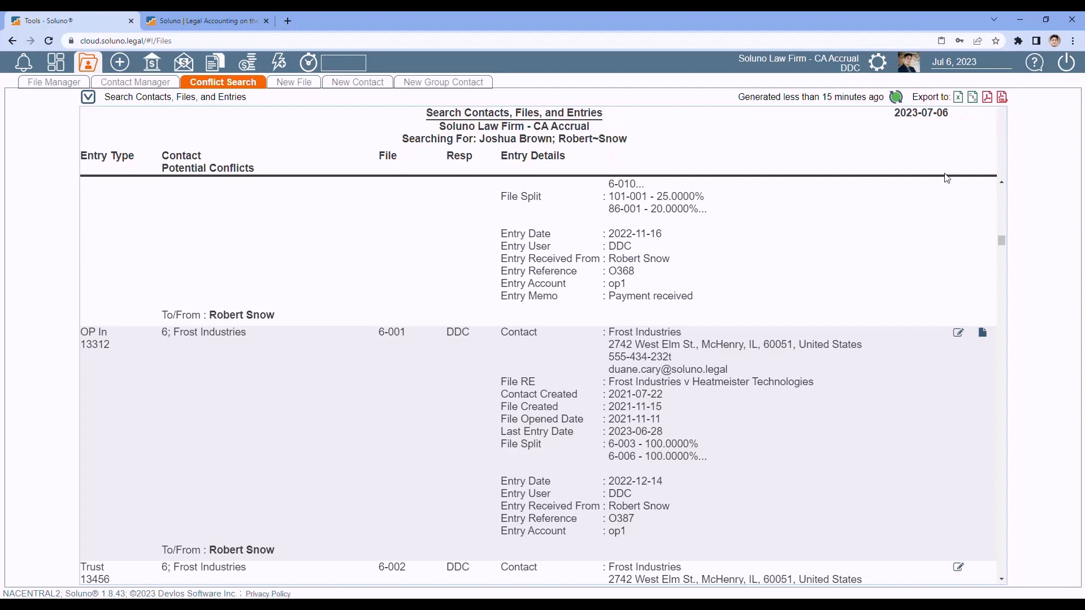
{"action": "left_click", "coordinate": [958, 98]}
{"action": "left_click", "coordinate": [988, 100]}
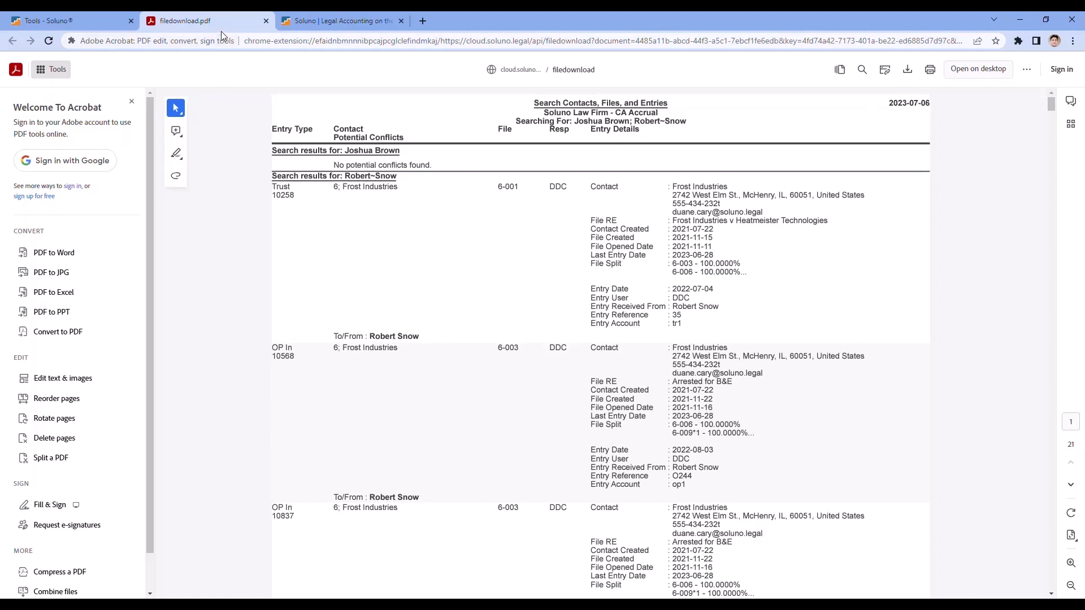
{"action": "left_click", "coordinate": [266, 21]}
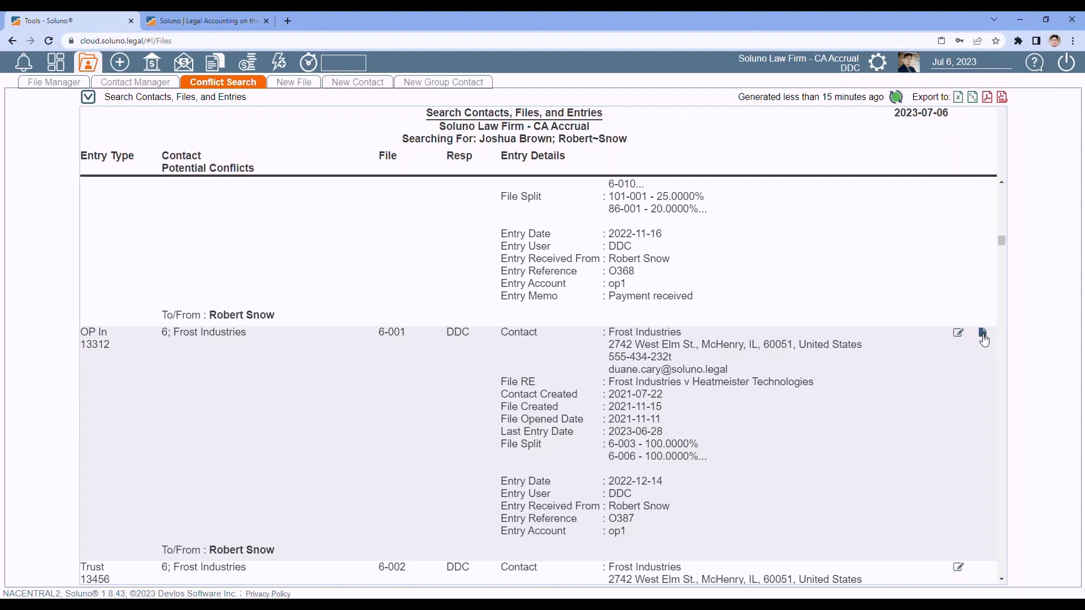
{"action": "scroll", "coordinate": [904, 377], "scroll_direction": "down", "scroll_amount": 3}
{"action": "scroll", "coordinate": [904, 379], "scroll_direction": "down", "scroll_amount": 10}
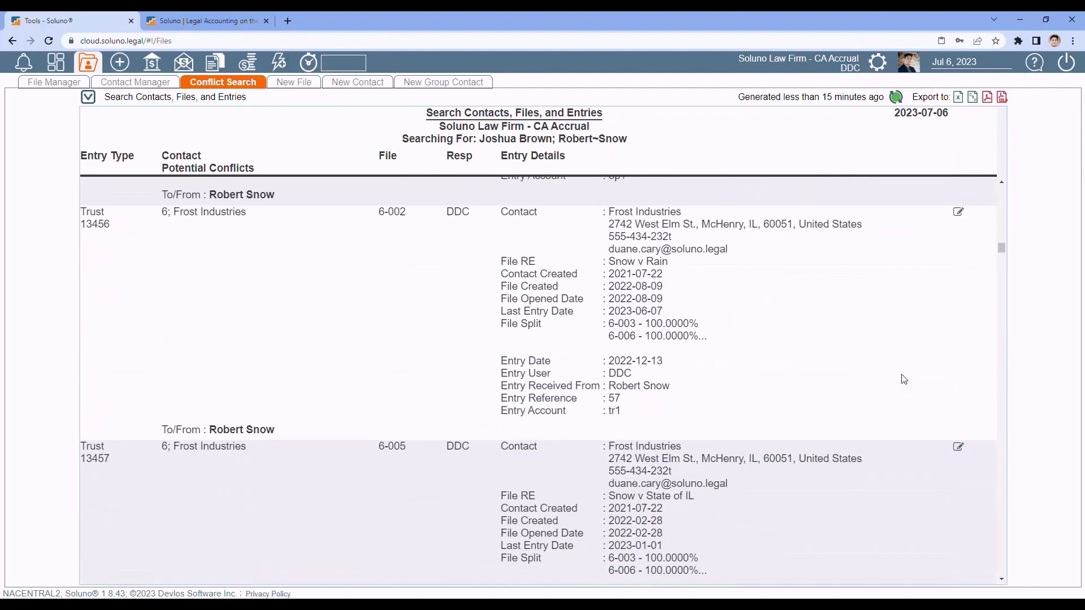
{"action": "scroll", "coordinate": [904, 379], "scroll_direction": "down", "scroll_amount": 2}
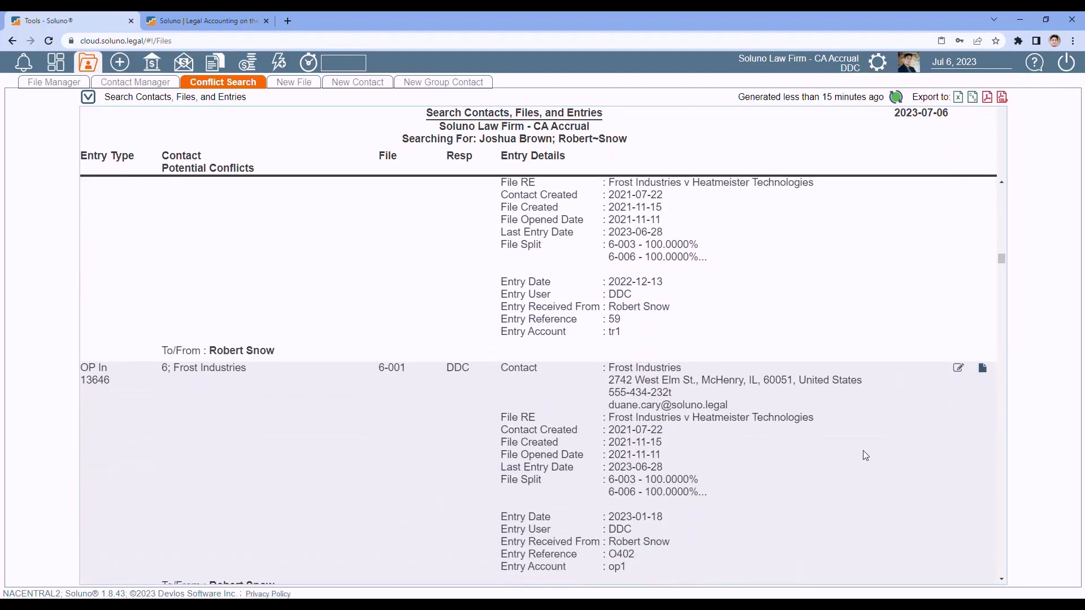
{"action": "scroll", "coordinate": [870, 444], "scroll_direction": "down", "scroll_amount": 5}
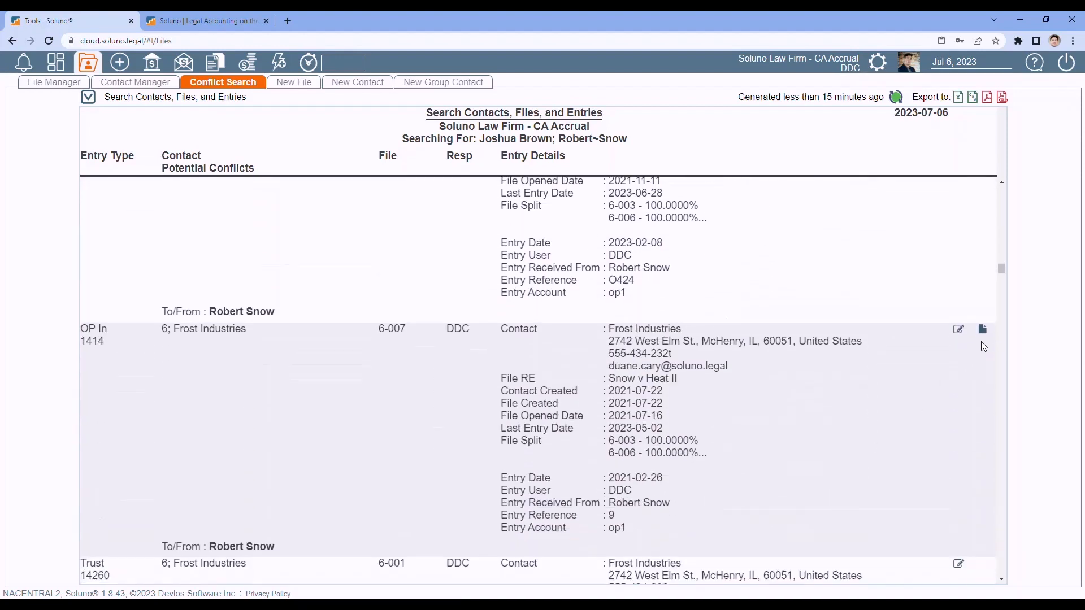
{"action": "scroll", "coordinate": [893, 379], "scroll_direction": "down", "scroll_amount": 4}
{"action": "scroll", "coordinate": [895, 383], "scroll_direction": "down", "scroll_amount": 3}
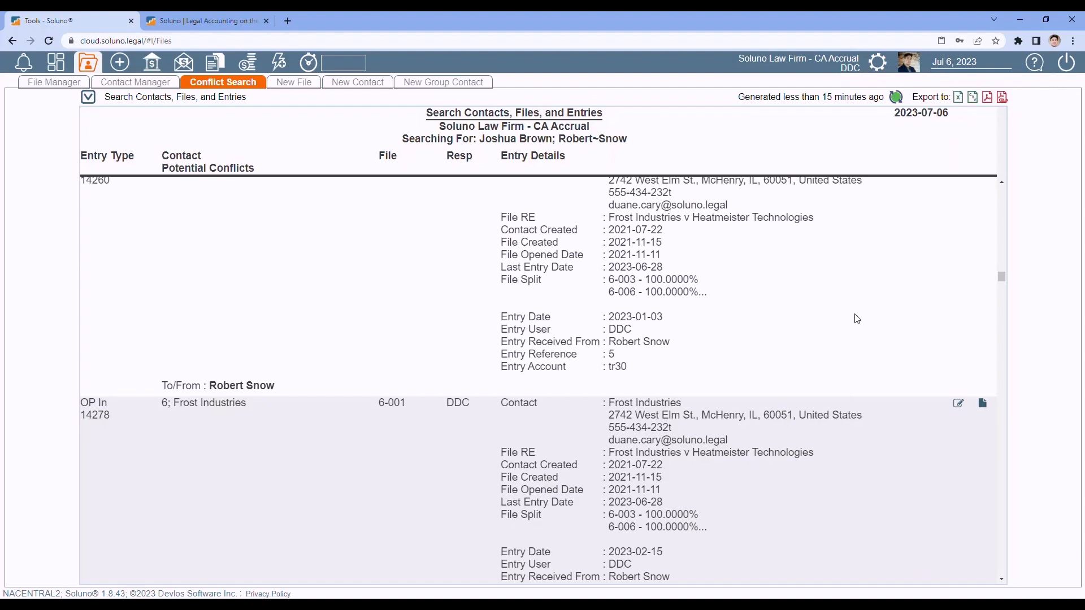
{"action": "left_click", "coordinate": [1002, 99]}
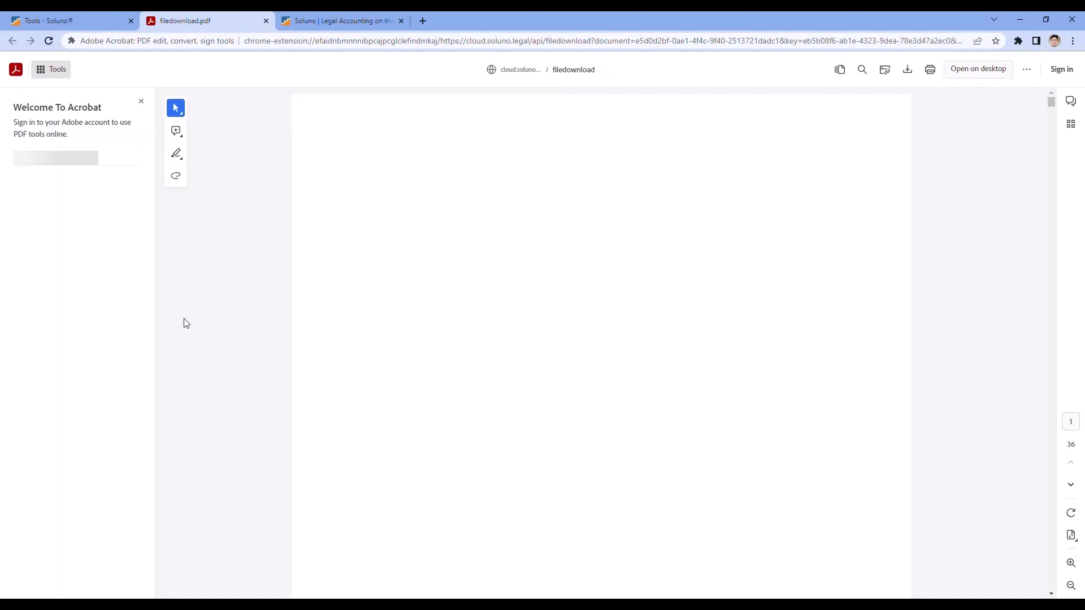
{"action": "scroll", "coordinate": [557, 278], "scroll_direction": "down", "scroll_amount": 10}
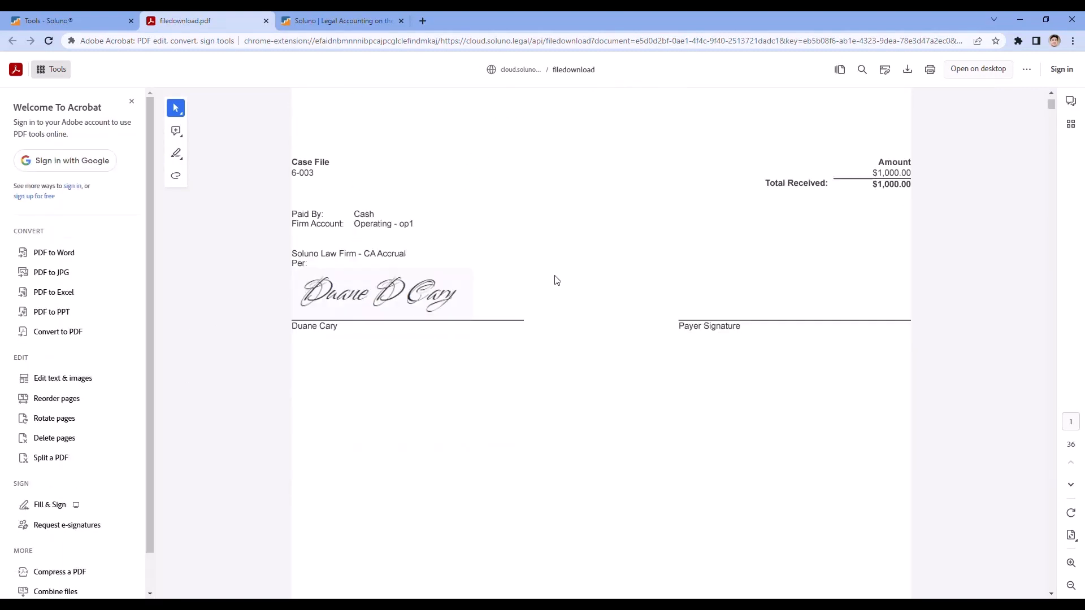
{"action": "scroll", "coordinate": [598, 348], "scroll_direction": "down", "scroll_amount": 10}
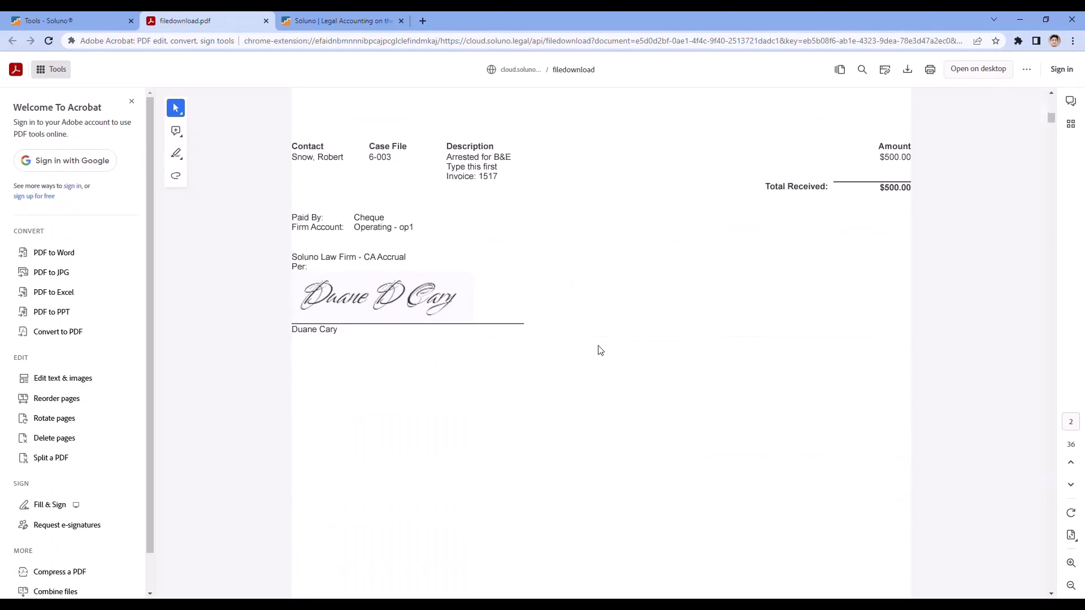
{"action": "scroll", "coordinate": [590, 412], "scroll_direction": "down", "scroll_amount": 10}
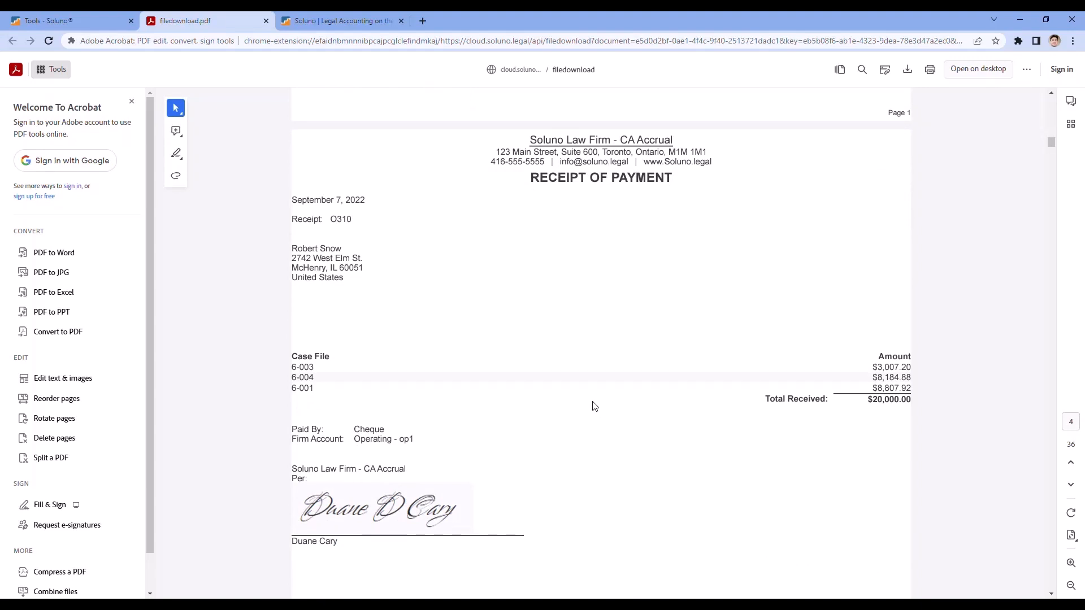
{"action": "left_click", "coordinate": [266, 21]}
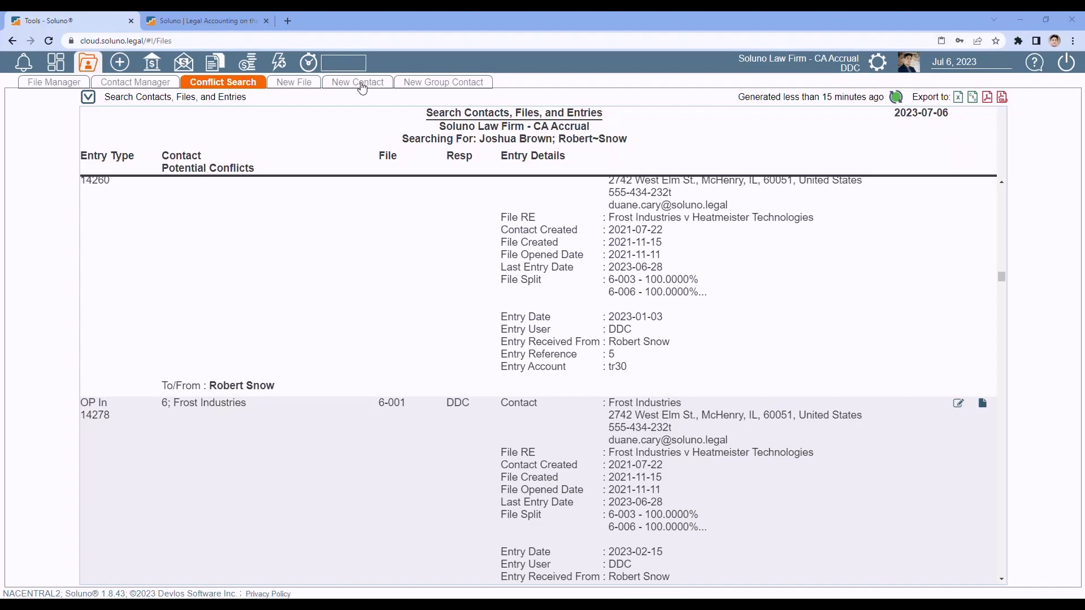
- Start new contact 125, entering then erasing a trial last name and company 'MSN'
{"action": "left_click", "coordinate": [363, 86]}
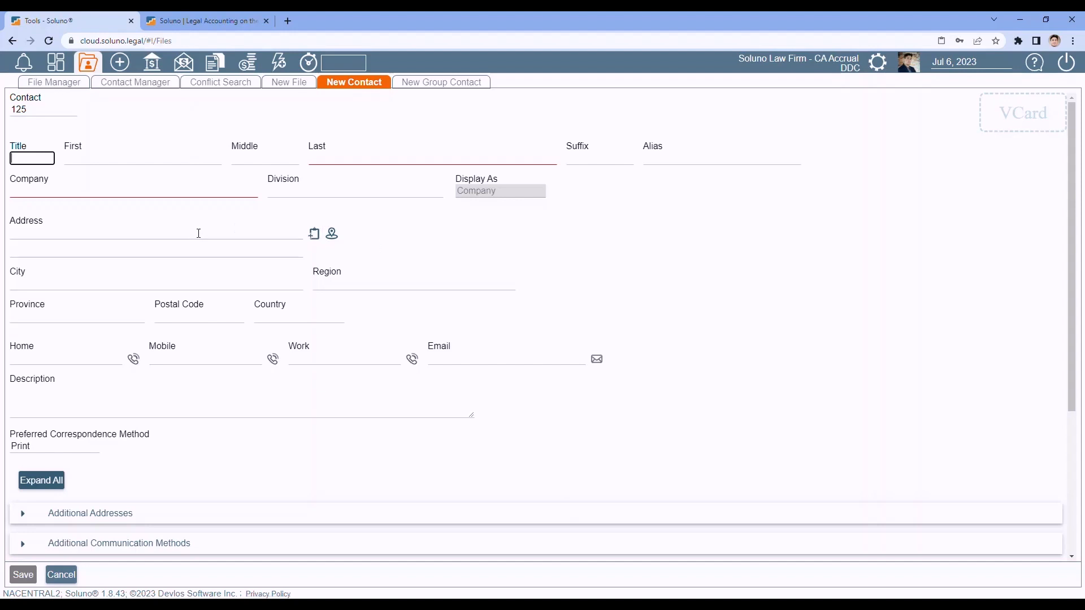
{"action": "left_click", "coordinate": [330, 163]}
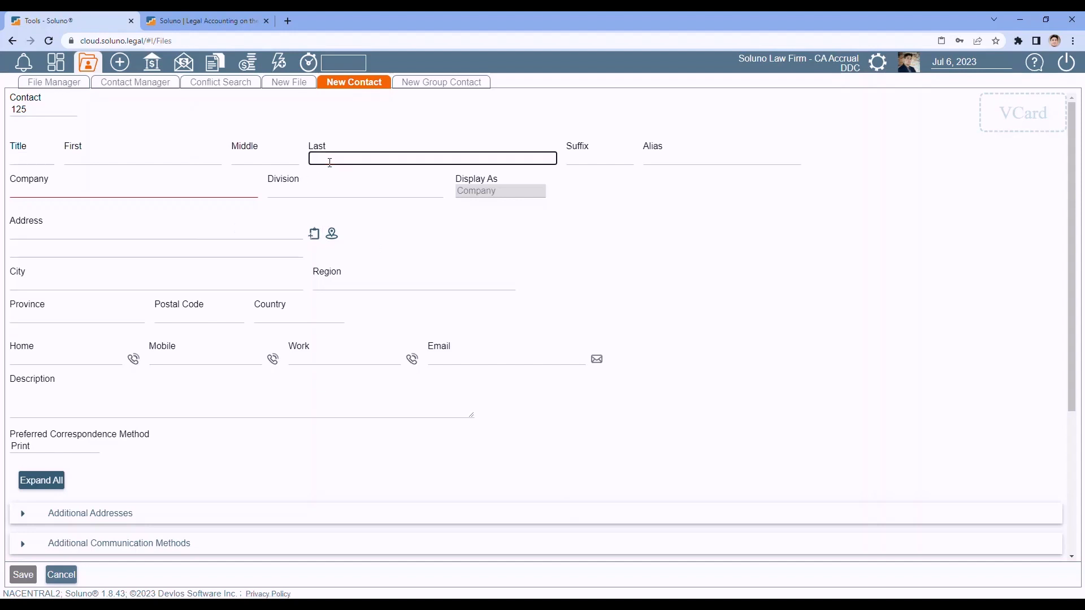
{"action": "type", "text": "Brown"}
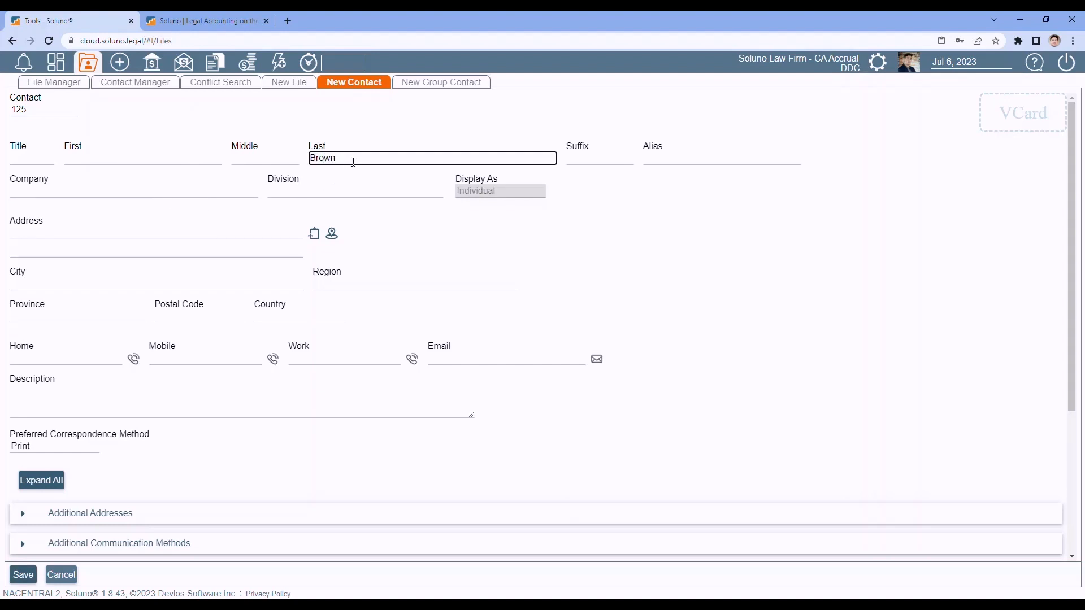
{"action": "key", "text": "BackSpace"}
{"action": "key", "text": "BackSpace"}
{"action": "key", "text": "BackSpace"}
{"action": "key", "text": "BackSpace"}
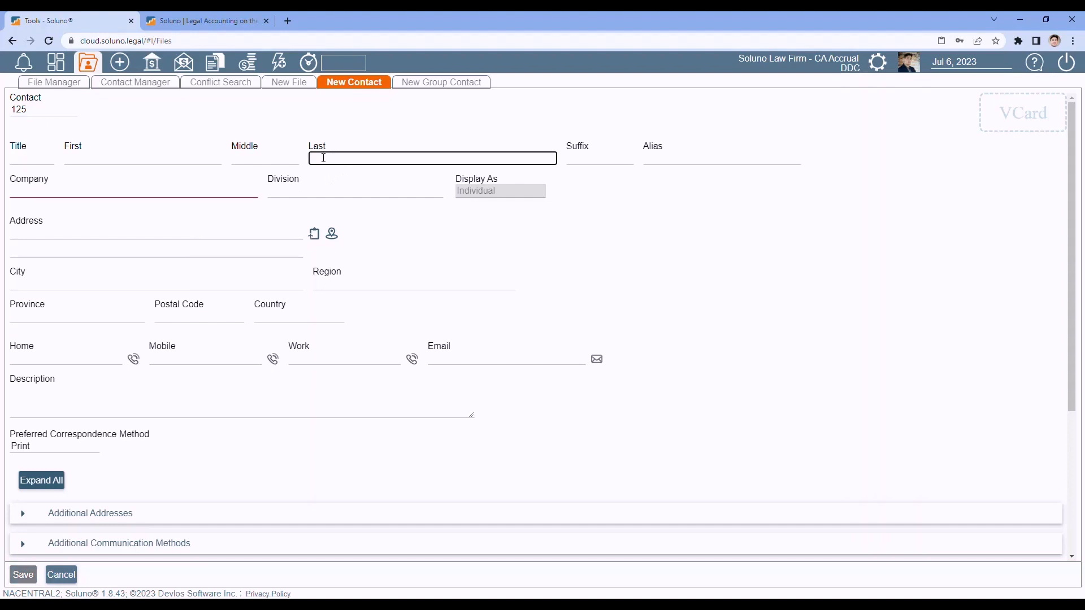
{"action": "left_click", "coordinate": [65, 194]}
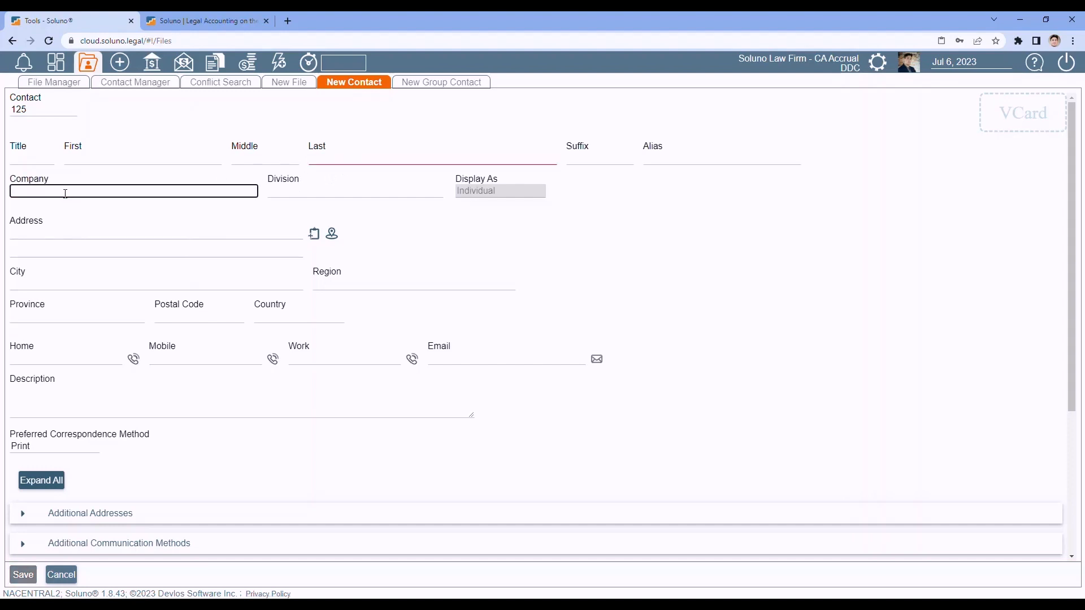
{"action": "type", "text": "MSN"}
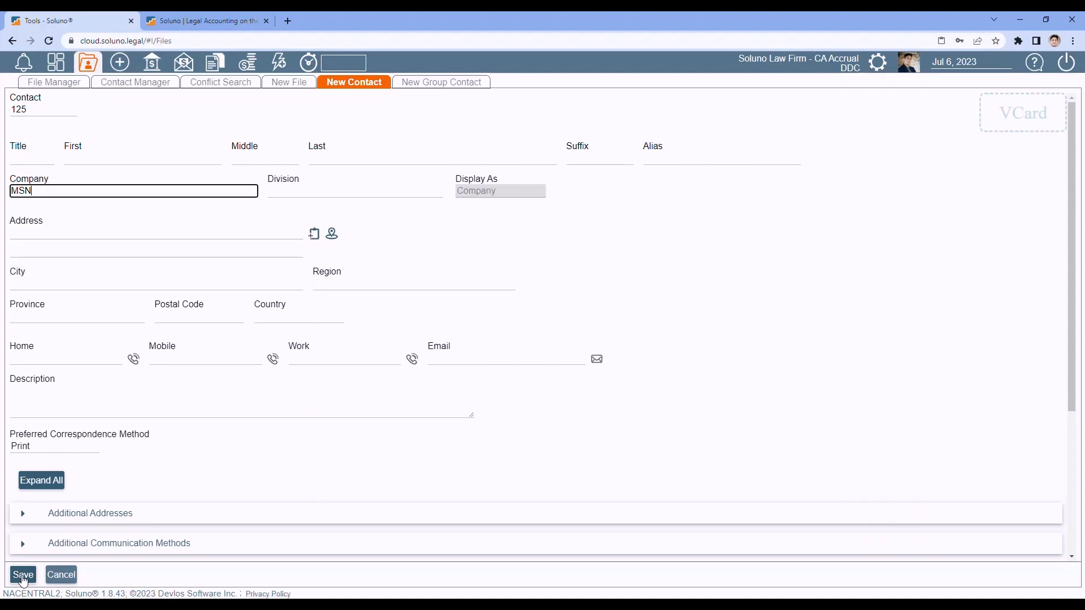
{"action": "key", "text": "BackSpace"}
{"action": "key", "text": "BackSpace"}
{"action": "key", "text": "BackSpace"}
{"action": "left_click", "coordinate": [579, 264]}
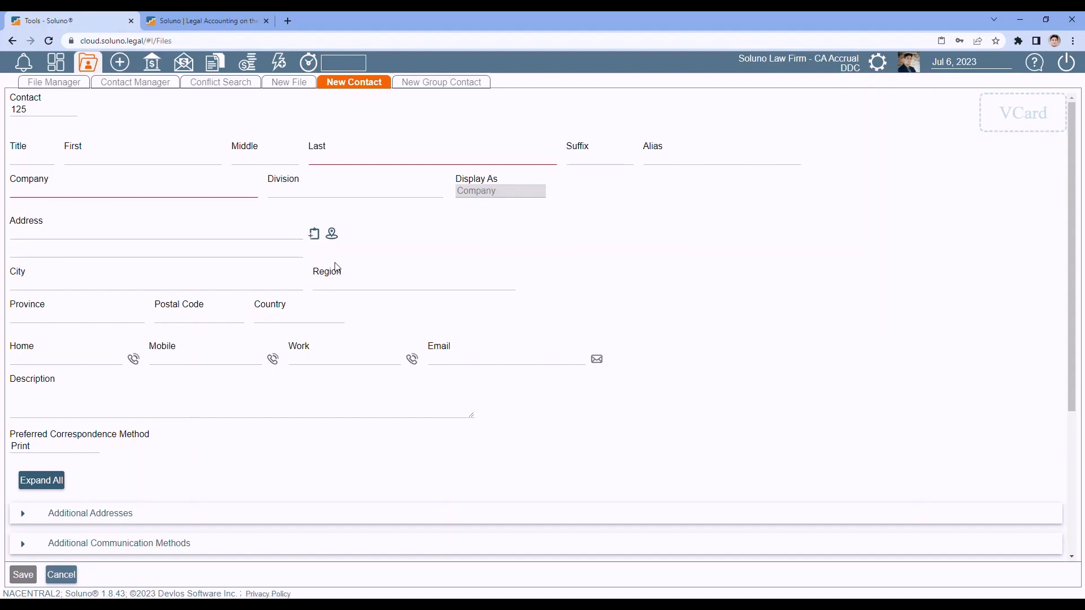
- Clear the trial first and last names and set the company to Google
{"action": "left_click", "coordinate": [103, 159]}
{"action": "key", "text": "Tab"}
{"action": "key", "text": "Tab"}
{"action": "key", "text": "Tab"}
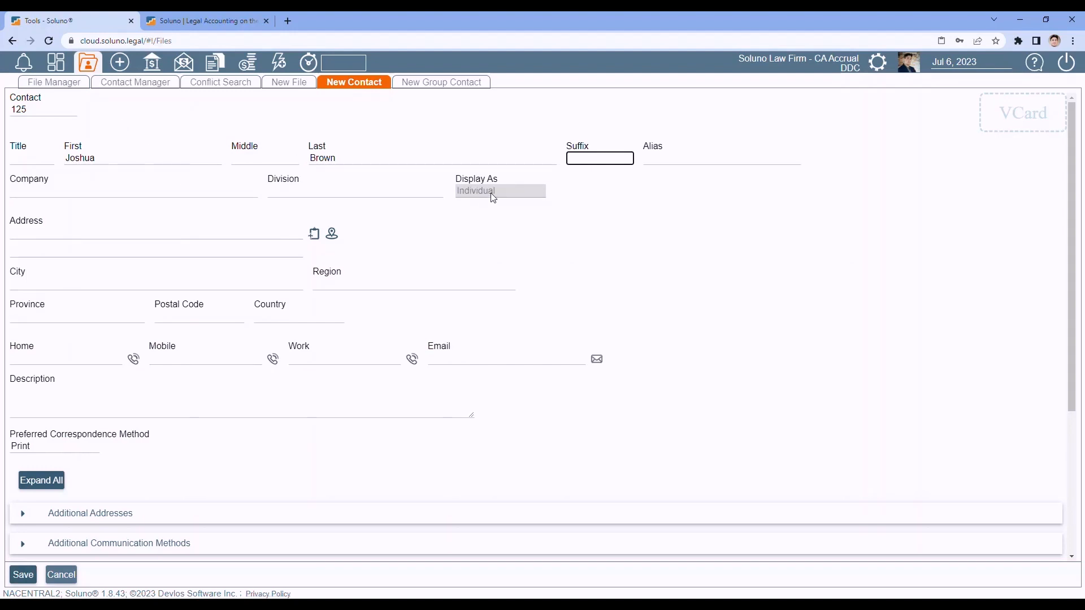
{"action": "left_click_drag", "start_coordinate": [170, 157], "coordinate": [54, 153]}
{"action": "key", "text": "BackSpace"}
{"action": "double_click", "coordinate": [322, 157]}
{"action": "key", "text": "BackSpace"}
{"action": "left_click", "coordinate": [42, 192]}
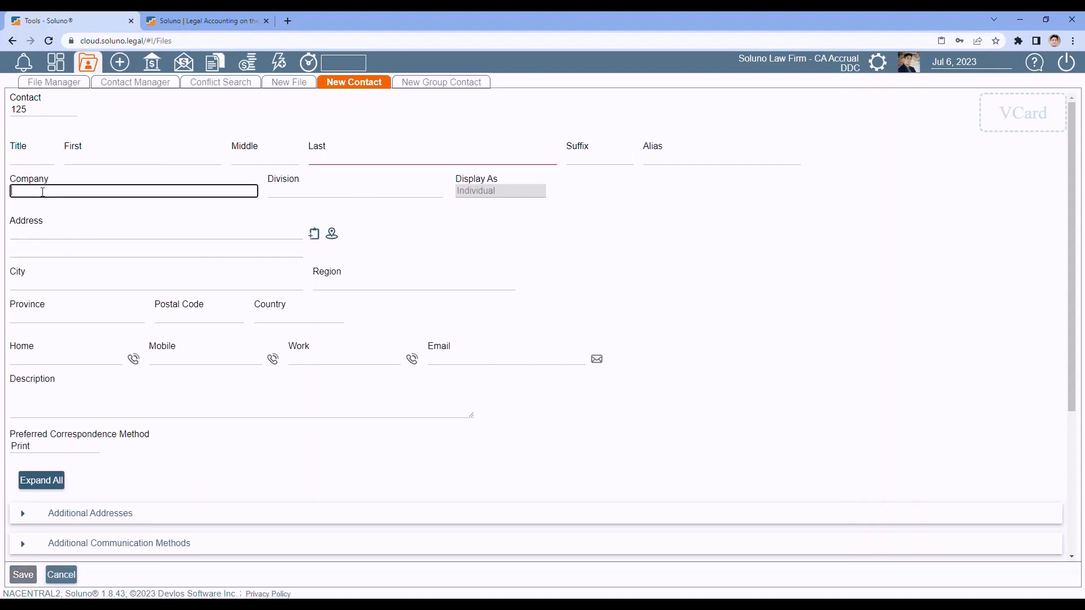
{"action": "type", "text": "Google"}
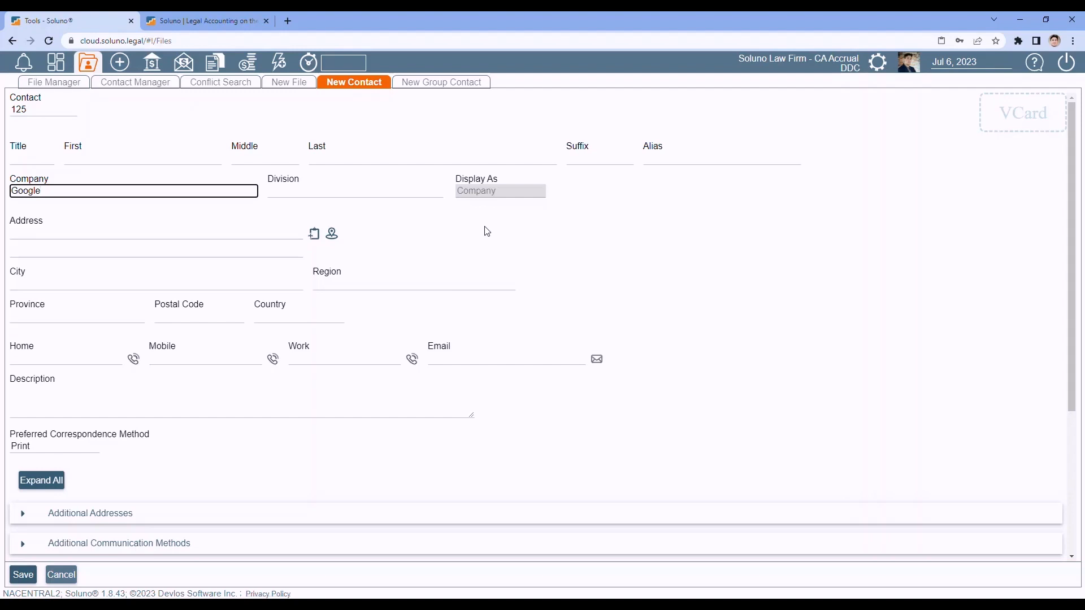
- Enter the contact's first and last name
{"action": "left_click", "coordinate": [105, 157]}
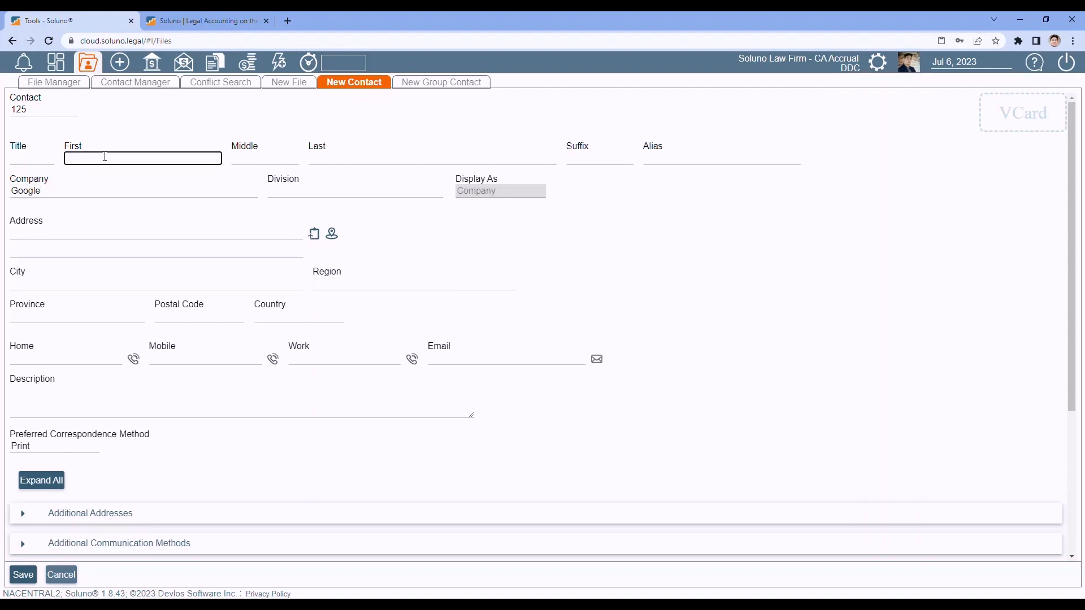
{"action": "key", "text": "Tab"}
{"action": "key", "text": "Tab"}
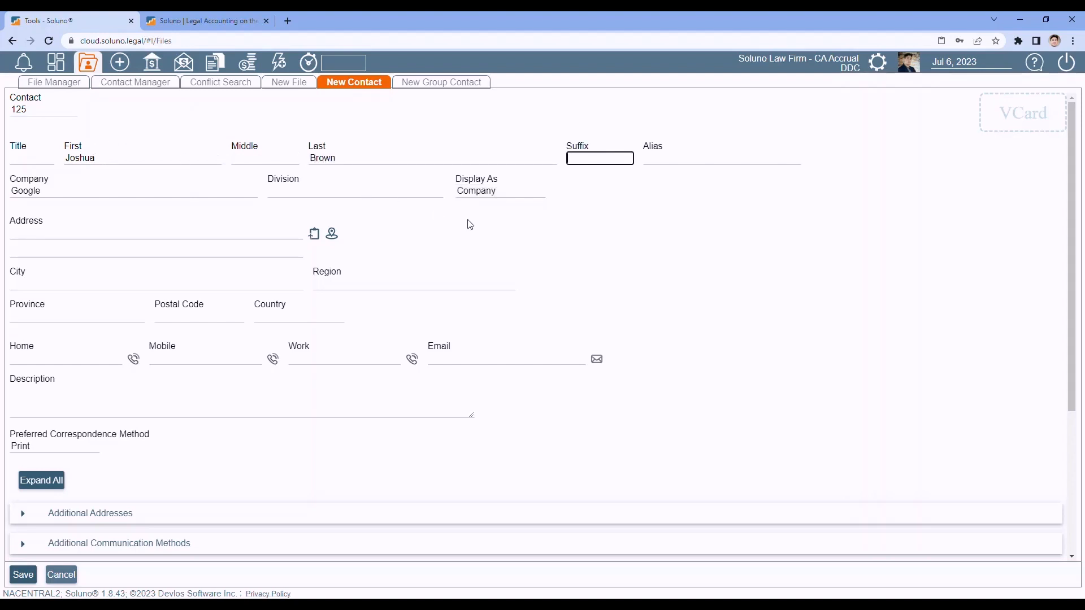
{"action": "left_click", "coordinate": [512, 191]}
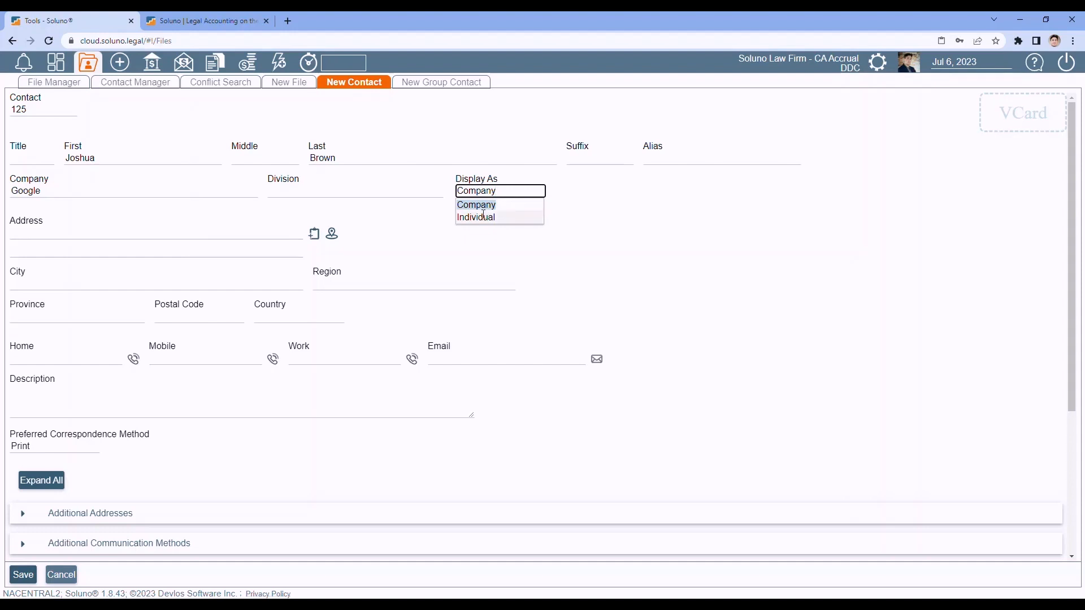
- Set Display As to Individual, after briefly reverting it to Company
{"action": "left_click", "coordinate": [485, 218]}
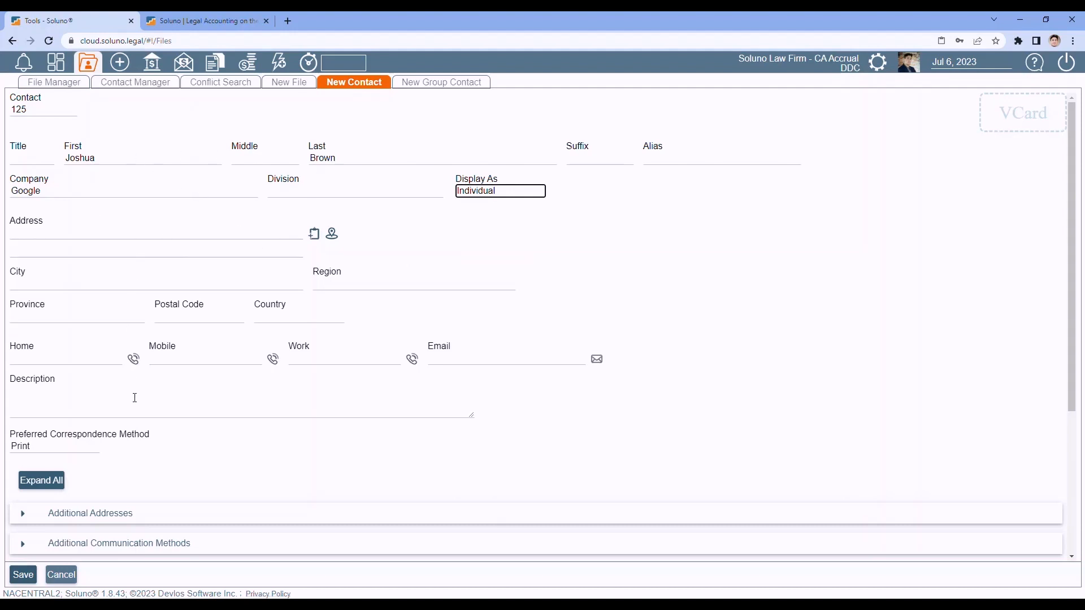
{"action": "left_click", "coordinate": [516, 191]}
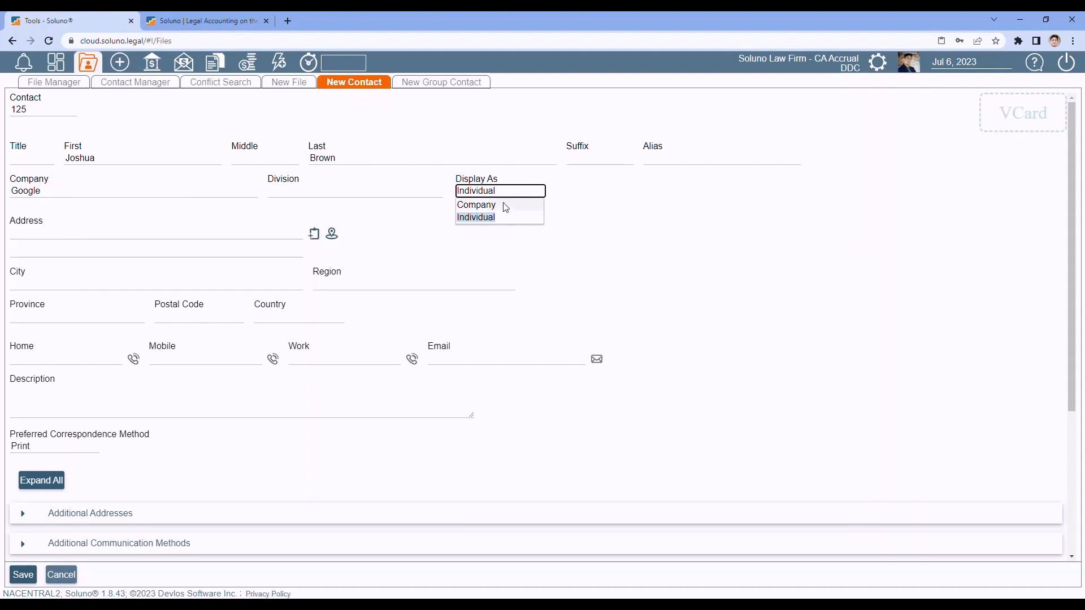
{"action": "left_click", "coordinate": [502, 204]}
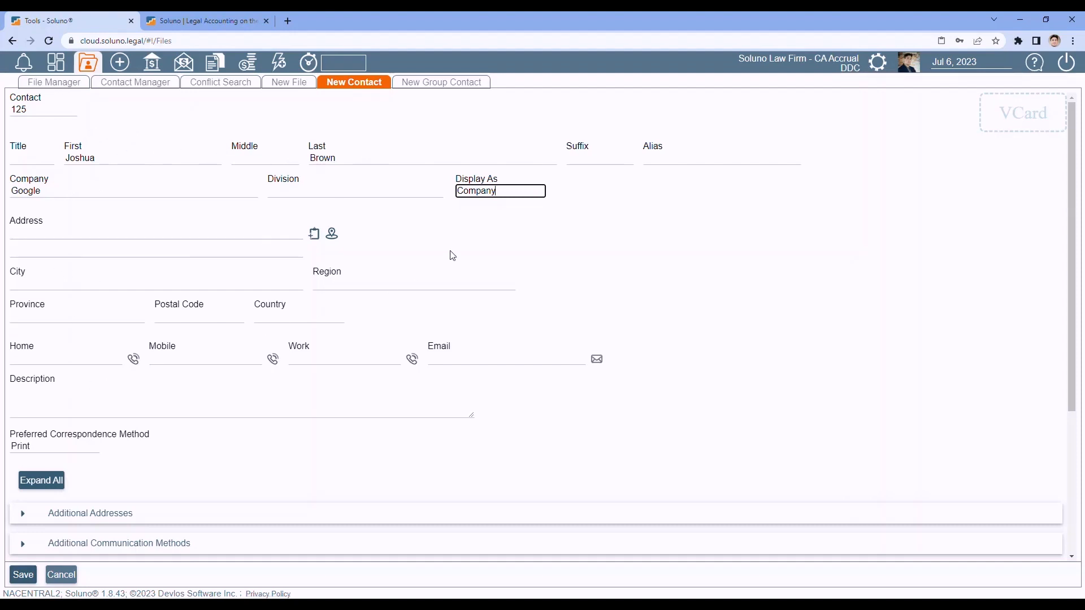
{"action": "left_click", "coordinate": [510, 192]}
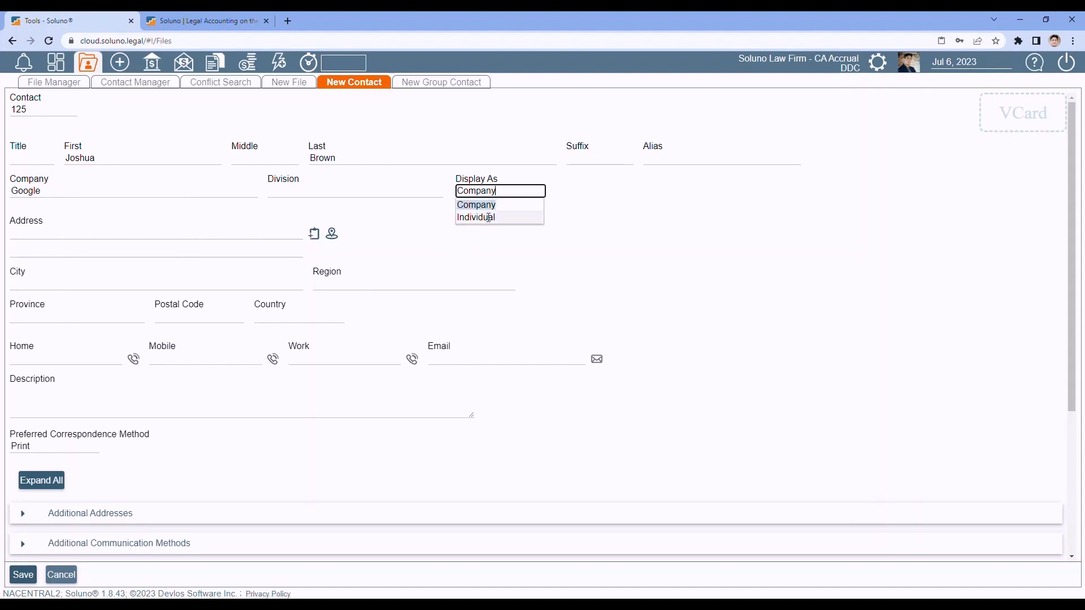
{"action": "left_click", "coordinate": [489, 218]}
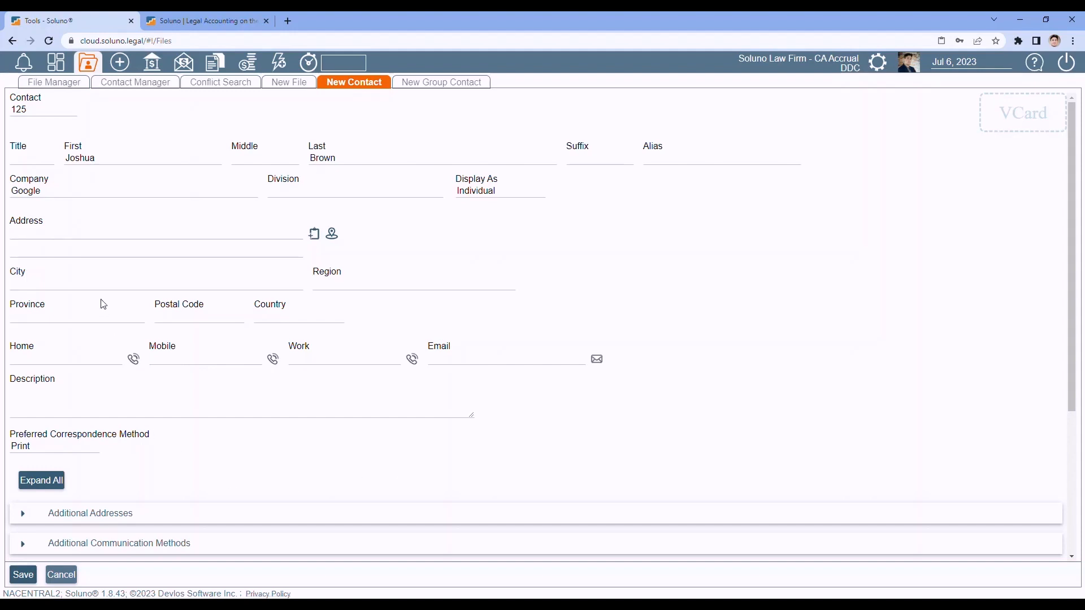
- Enter the contact's street address, then pick the suggested city and province
{"action": "left_click", "coordinate": [54, 234]}
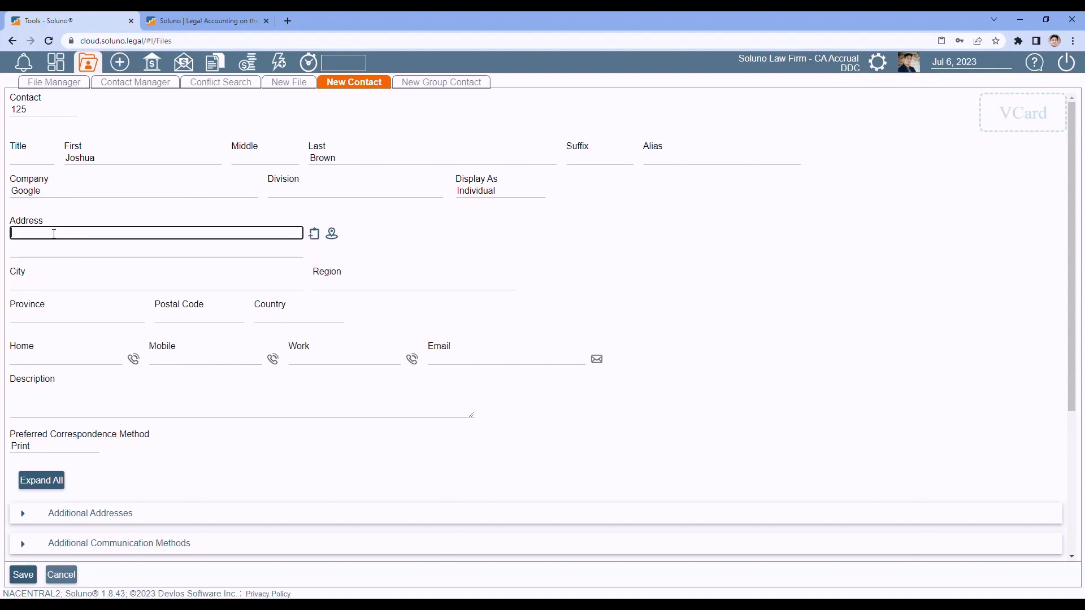
{"action": "type", "text": "123 Elm Street"}
{"action": "key", "text": "Tab"}
{"action": "key", "text": "Tab"}
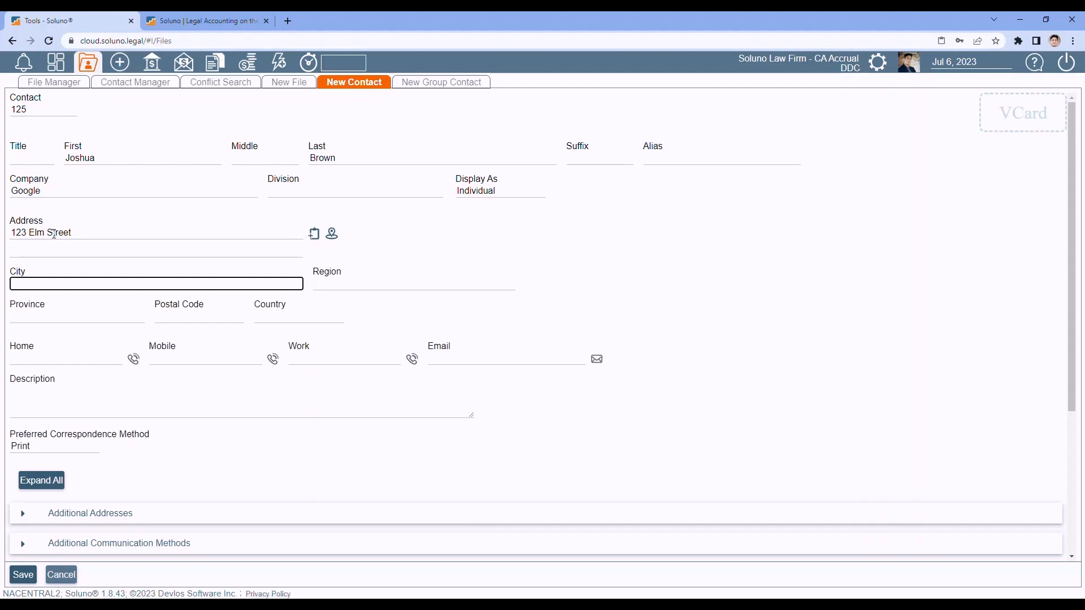
{"action": "type", "text": "Al"}
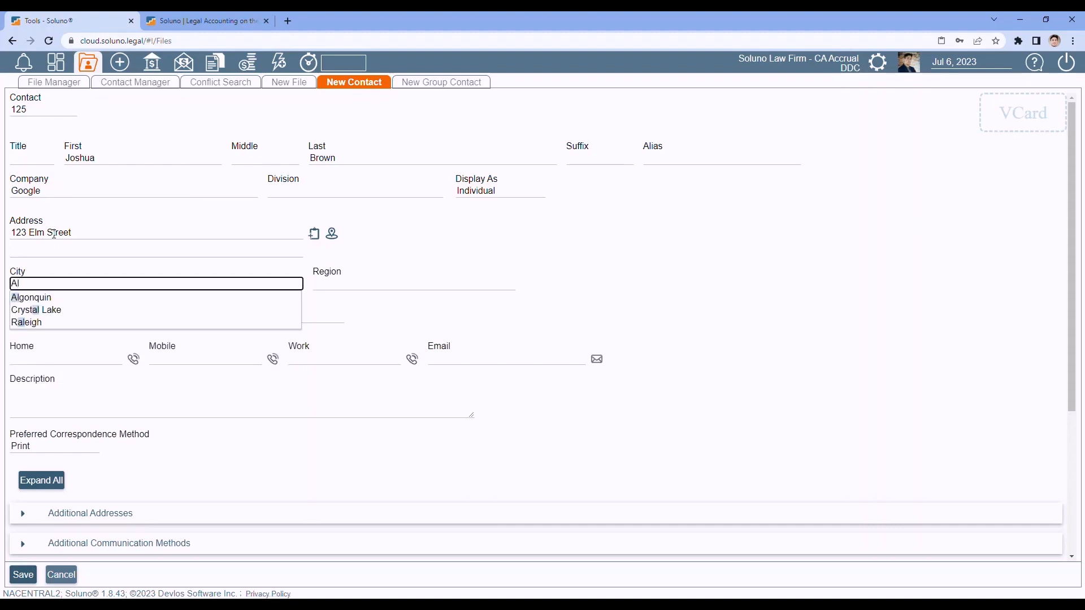
{"action": "left_click", "coordinate": [139, 299]}
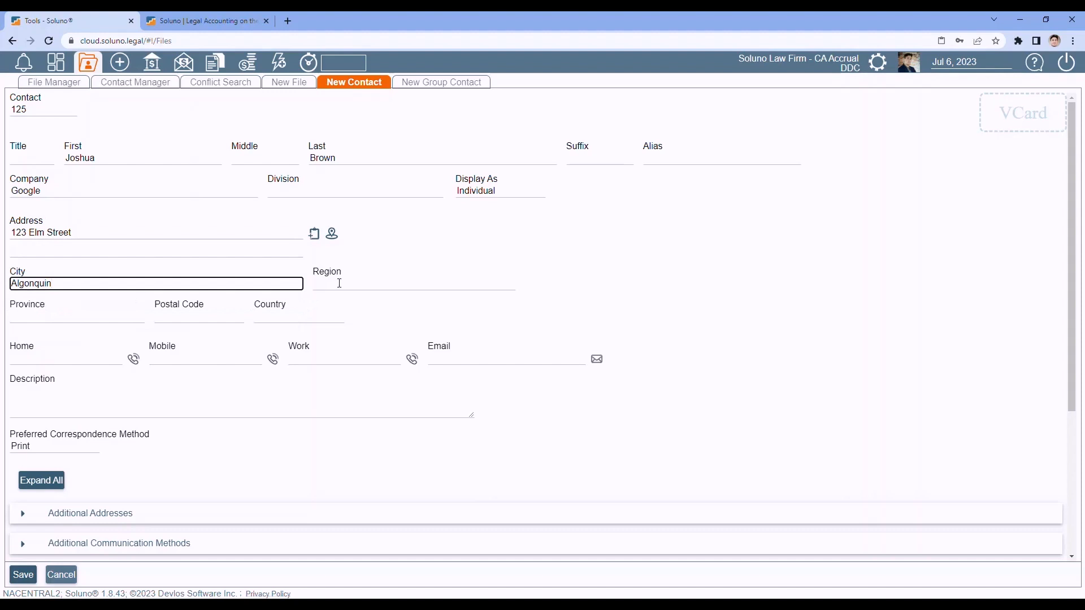
{"action": "left_click", "coordinate": [65, 317]}
{"action": "type", "text": "IL"}
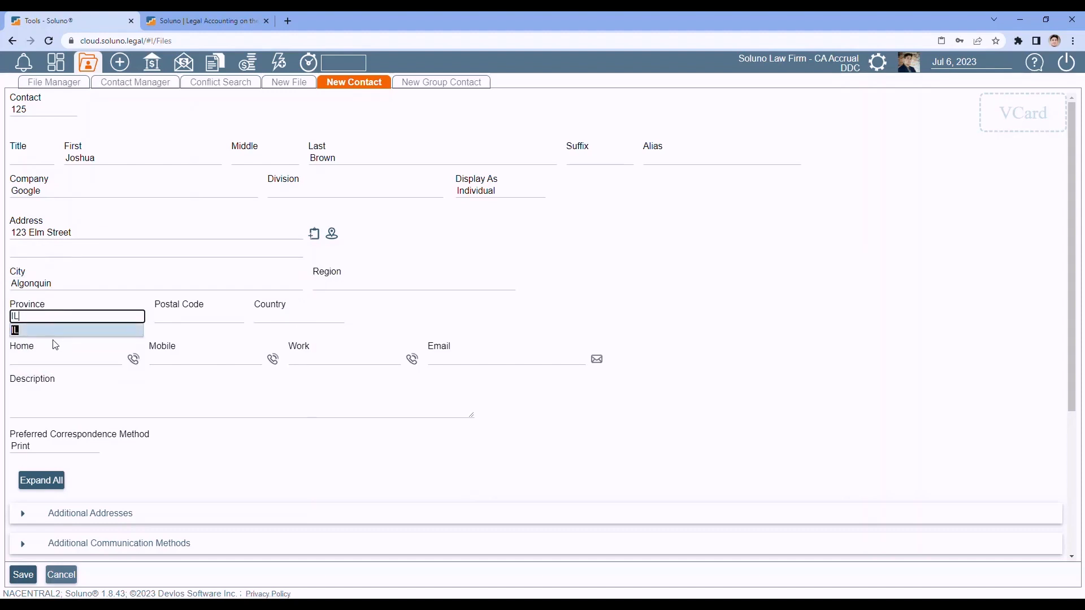
{"action": "left_click", "coordinate": [53, 339]}
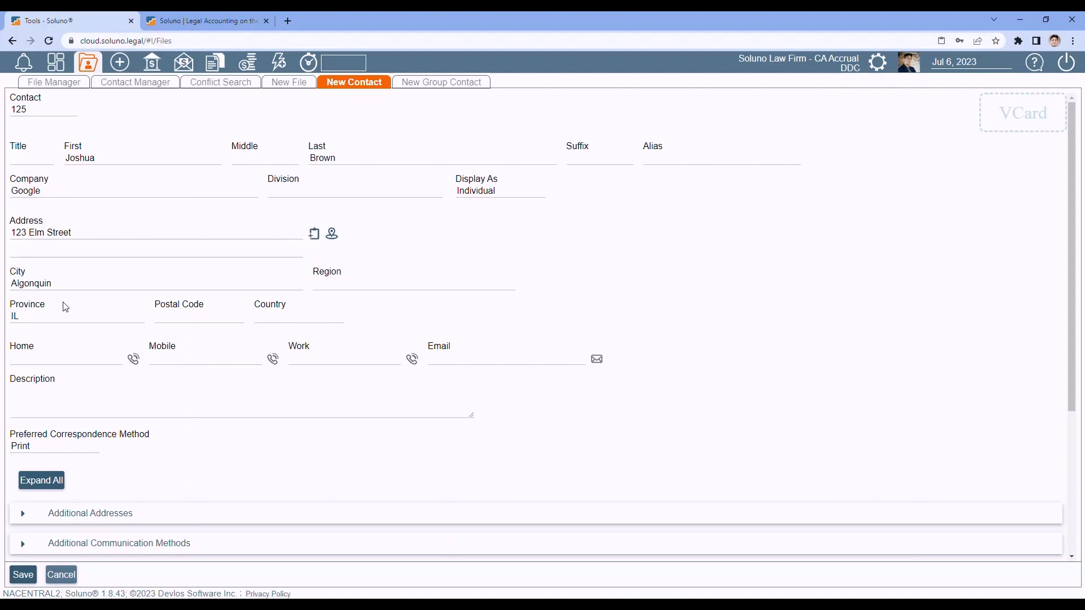
- Enter the postal code and copy the complete mailing address to the clipboard
{"action": "left_click", "coordinate": [177, 318]}
{"action": "type", "text": "60023"}
{"action": "key", "text": "Tab"}
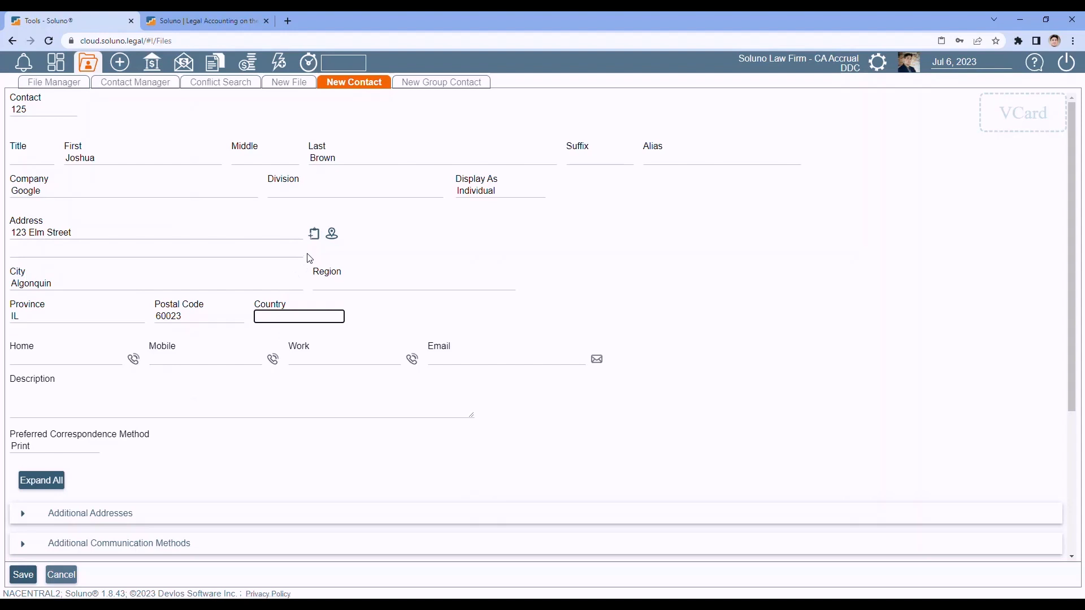
{"action": "left_click", "coordinate": [315, 237]}
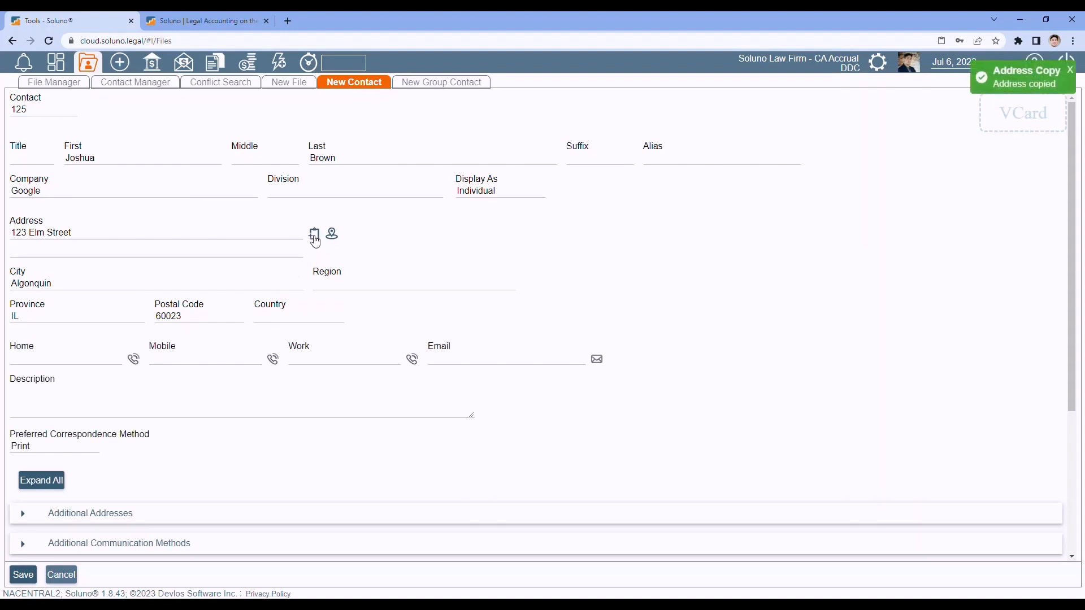
{"action": "left_click", "coordinate": [1026, 84]}
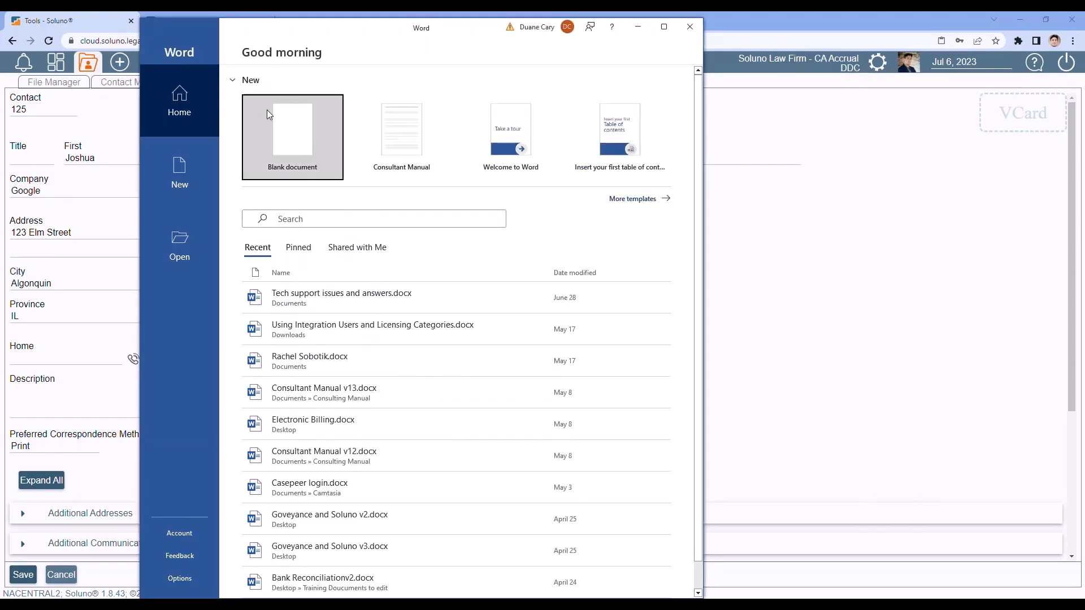
- Paste the copied contact address into a new blank Word document, then close Word
{"action": "left_click", "coordinate": [278, 122]}
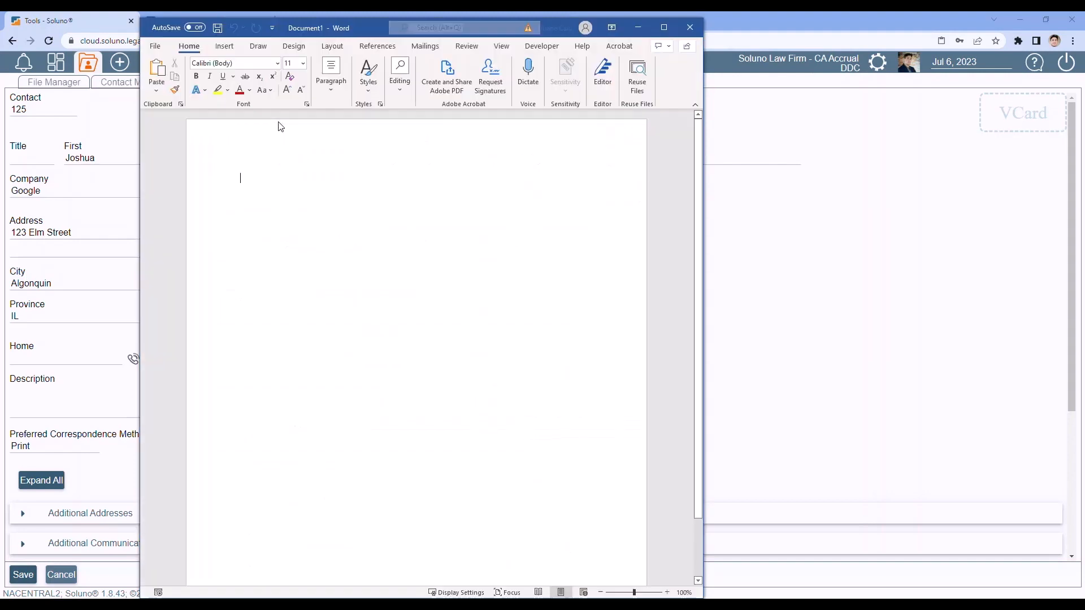
{"action": "right_click", "coordinate": [259, 180]}
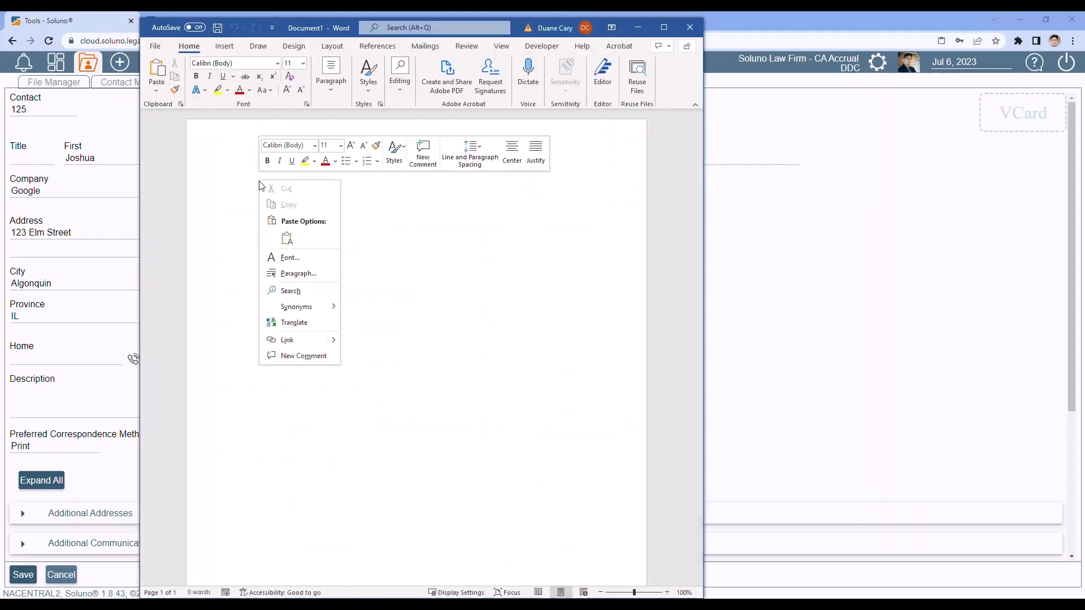
{"action": "left_click", "coordinate": [286, 240]}
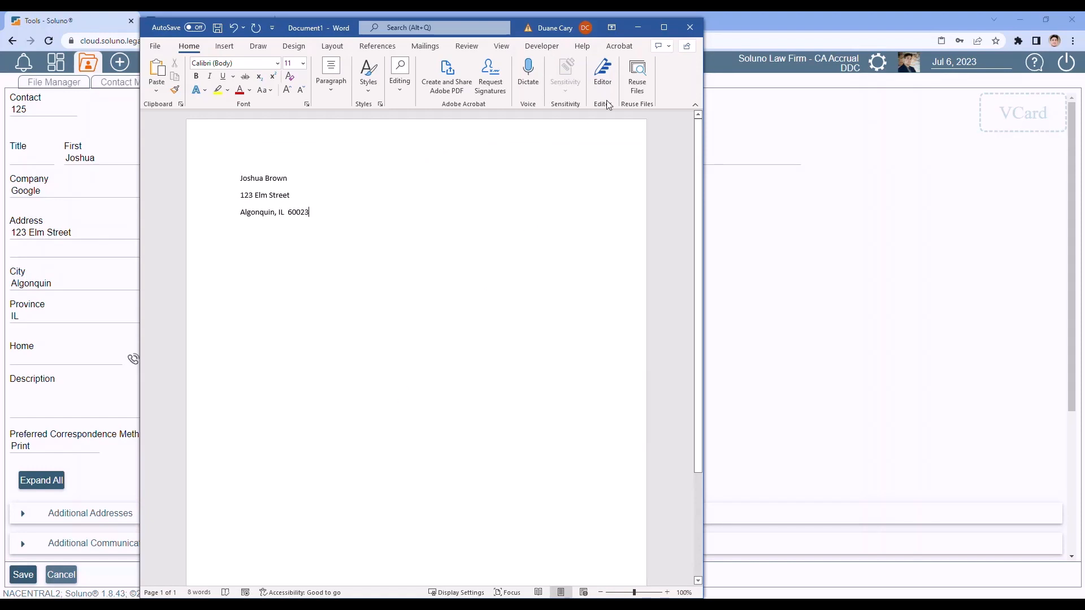
{"action": "left_click", "coordinate": [689, 28]}
- Discard the unsaved Word document, view the contact's address in Bing Maps, then close the map
{"action": "left_click", "coordinate": [556, 375]}
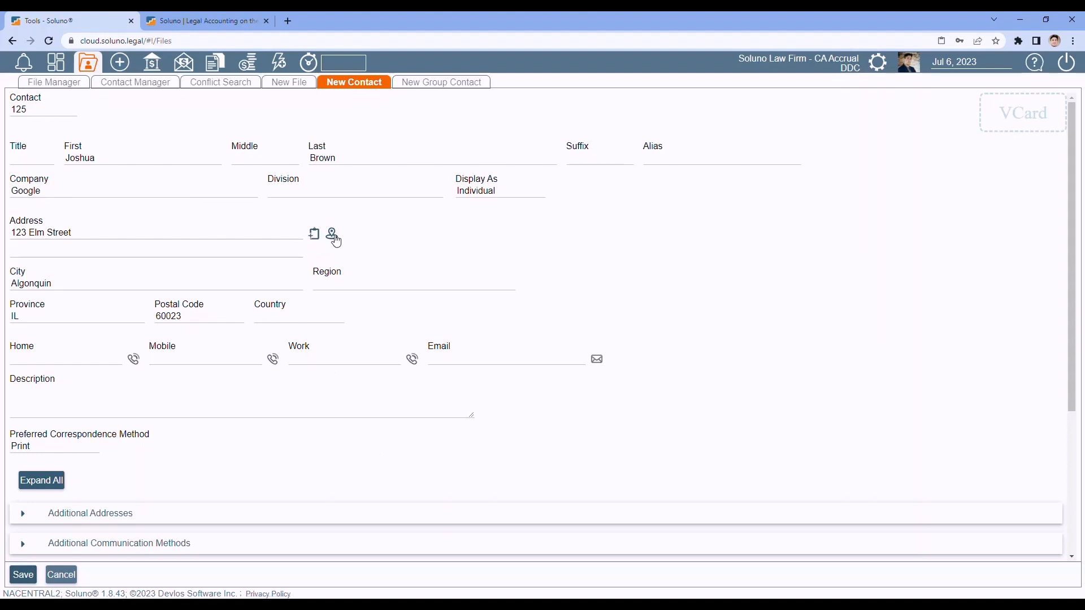
{"action": "left_click", "coordinate": [335, 237]}
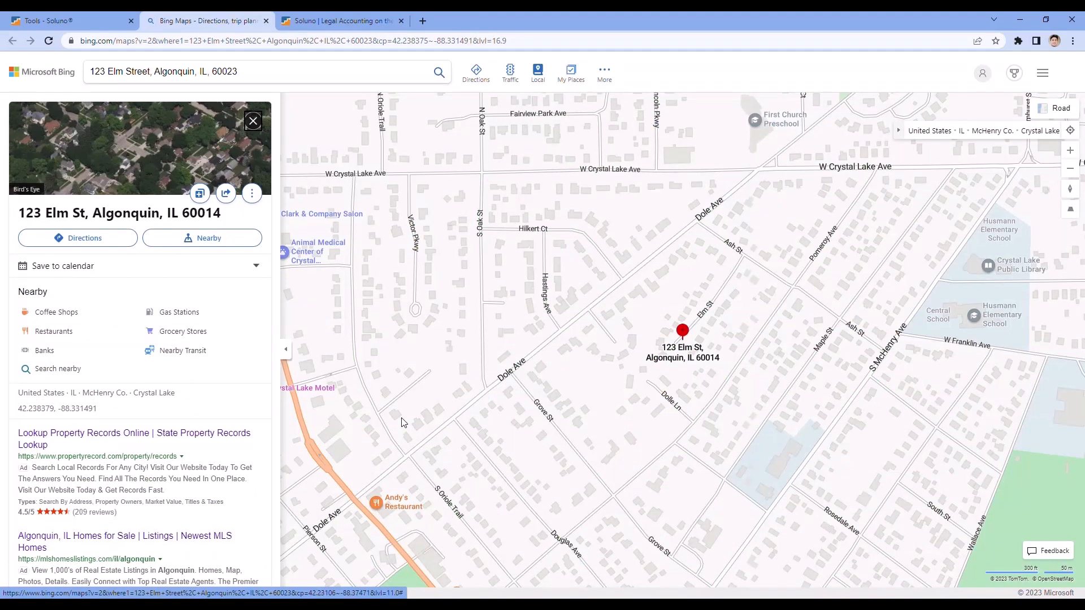
{"action": "left_click", "coordinate": [266, 21]}
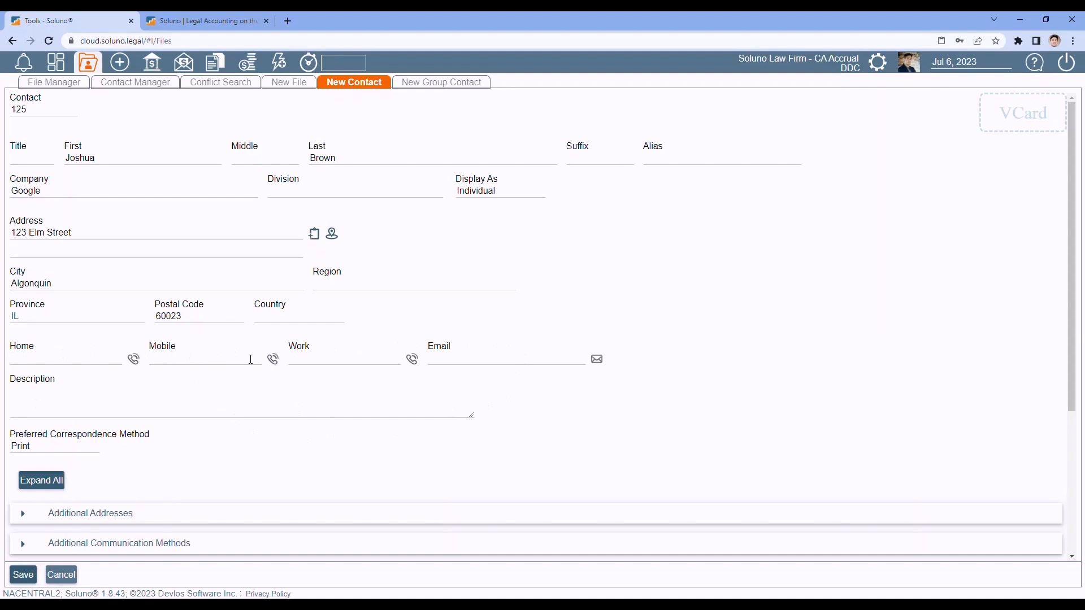
- Enter the contact's mobile number and cancel the Zoom Meetings prompt from its phone icon
{"action": "left_click", "coordinate": [186, 360]}
{"action": "type", "text": "555-656-7654"}
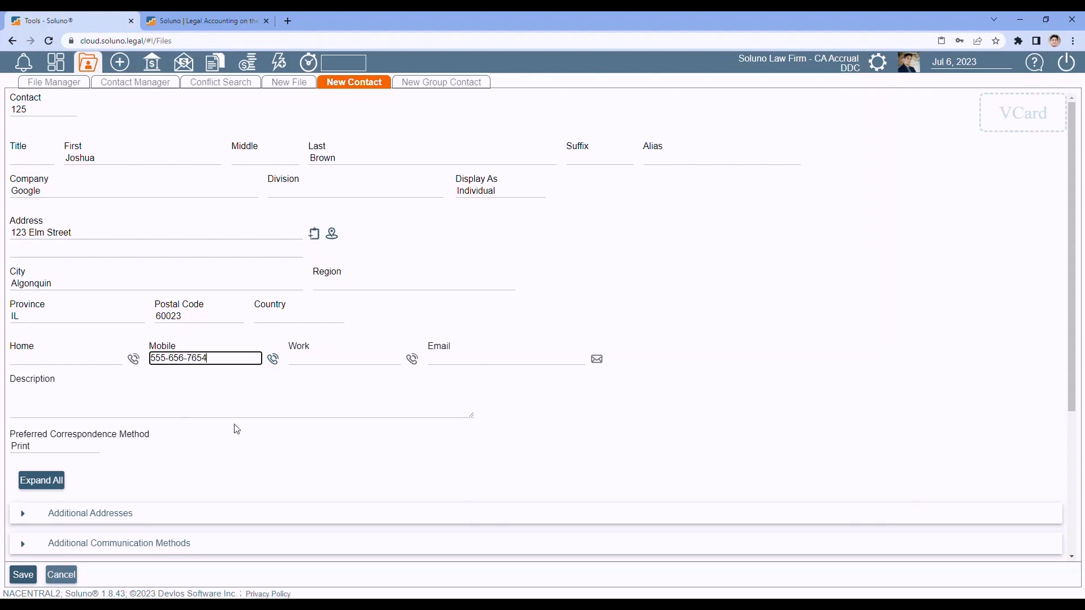
{"action": "left_click", "coordinate": [284, 480]}
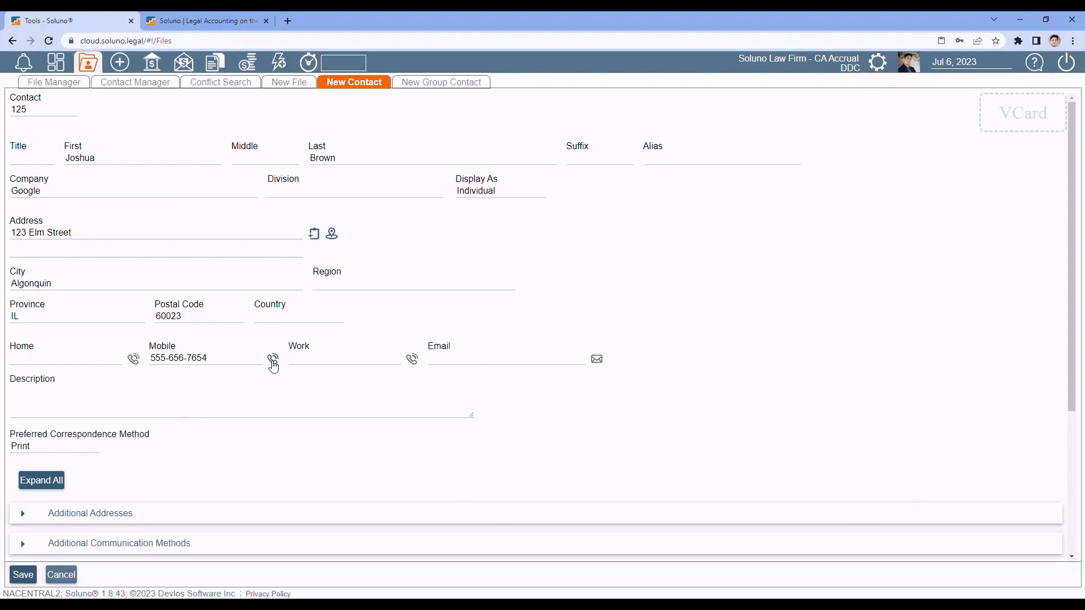
{"action": "left_click", "coordinate": [273, 366]}
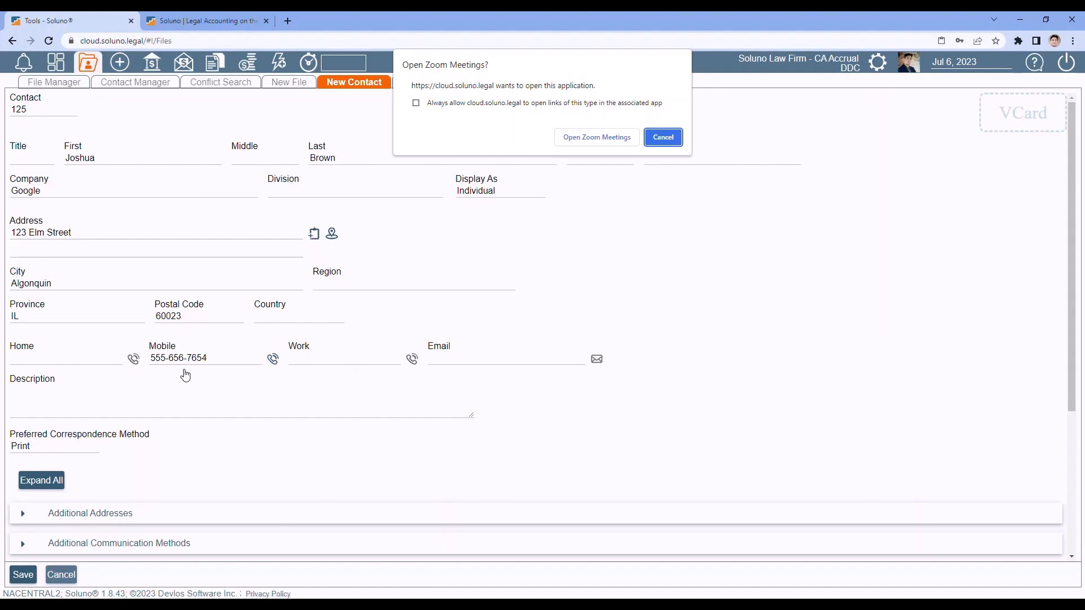
{"action": "left_click", "coordinate": [664, 138]}
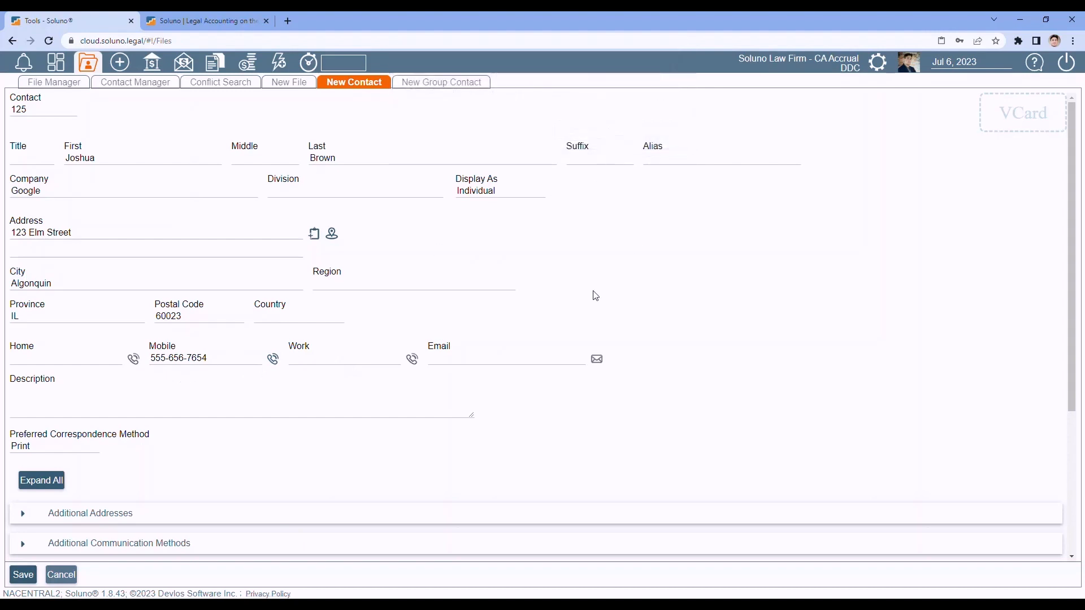
{"action": "left_click", "coordinate": [455, 358]}
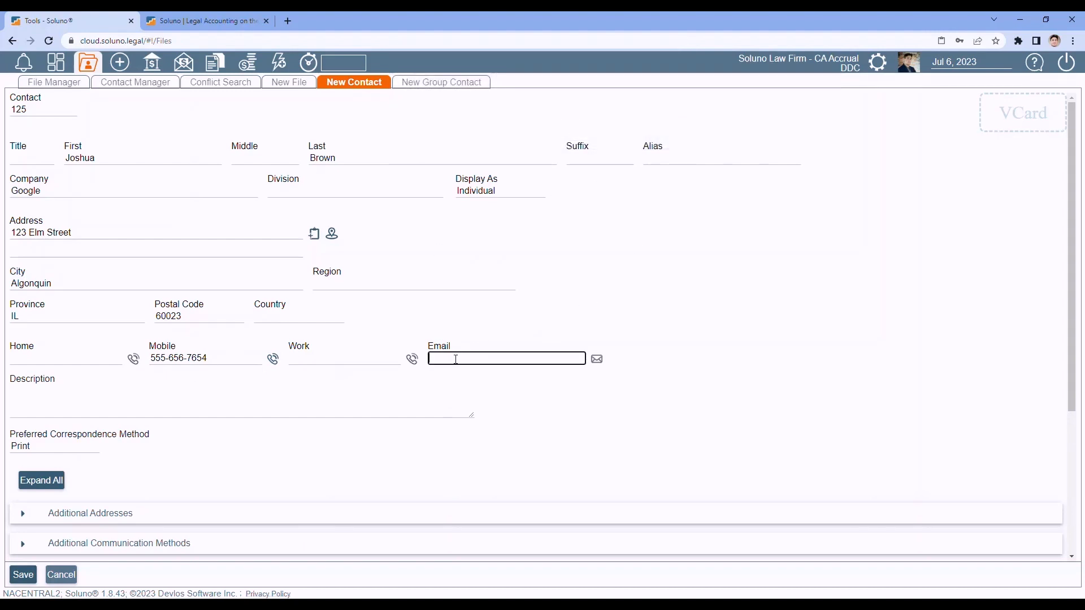
- Type the contact's e-mail address into the Email field
{"action": "left_click", "coordinate": [51, 402]}
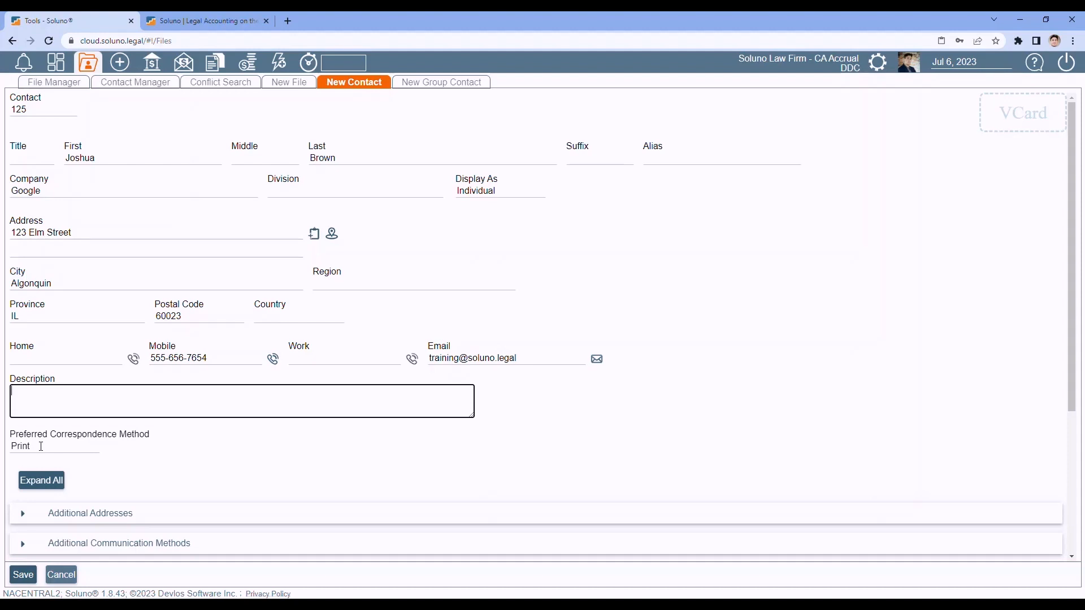
- Try Email and Print and Email, then settle the preferred correspondence method on None
{"action": "left_click", "coordinate": [41, 447]}
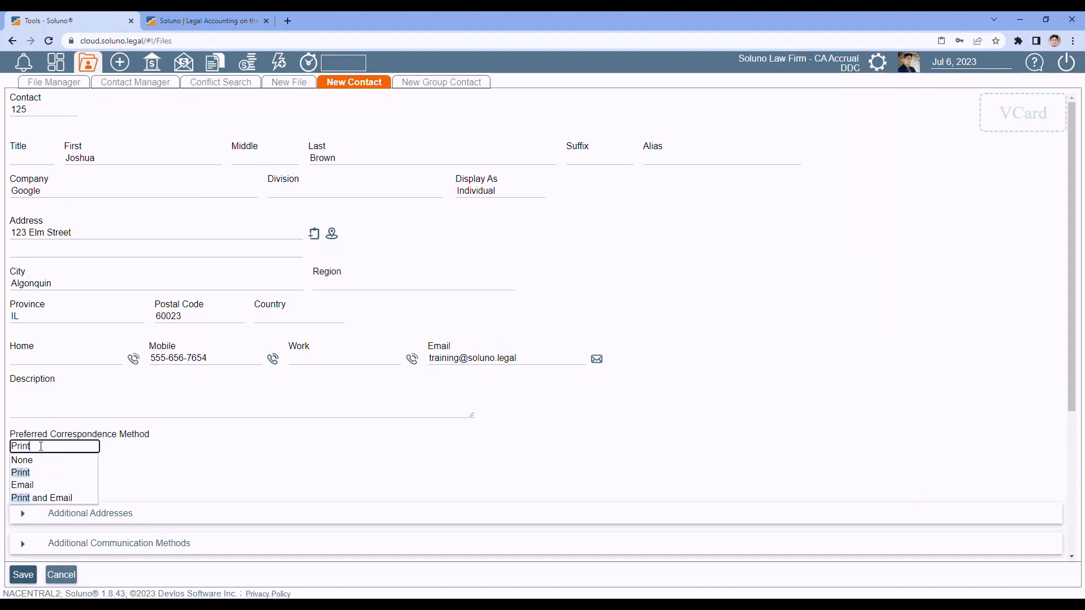
{"action": "left_click", "coordinate": [34, 486]}
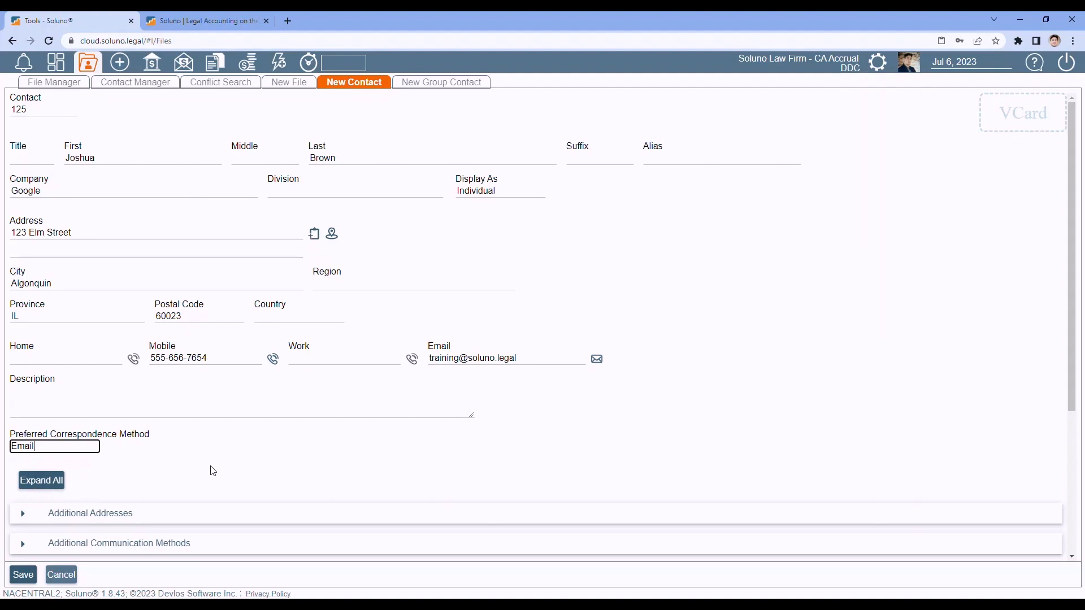
{"action": "left_click", "coordinate": [61, 448]}
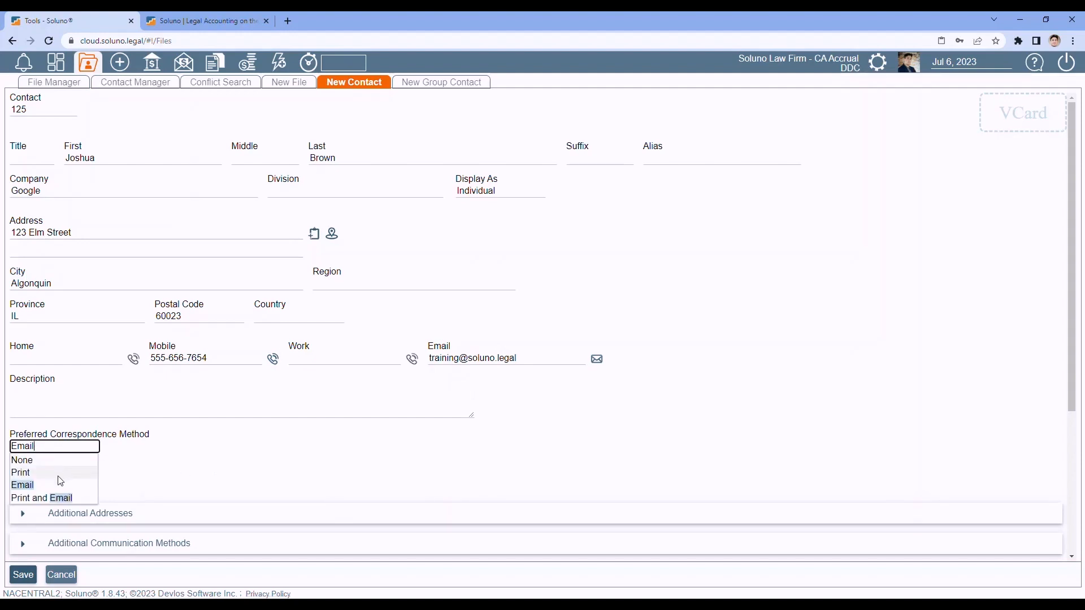
{"action": "left_click", "coordinate": [75, 498]}
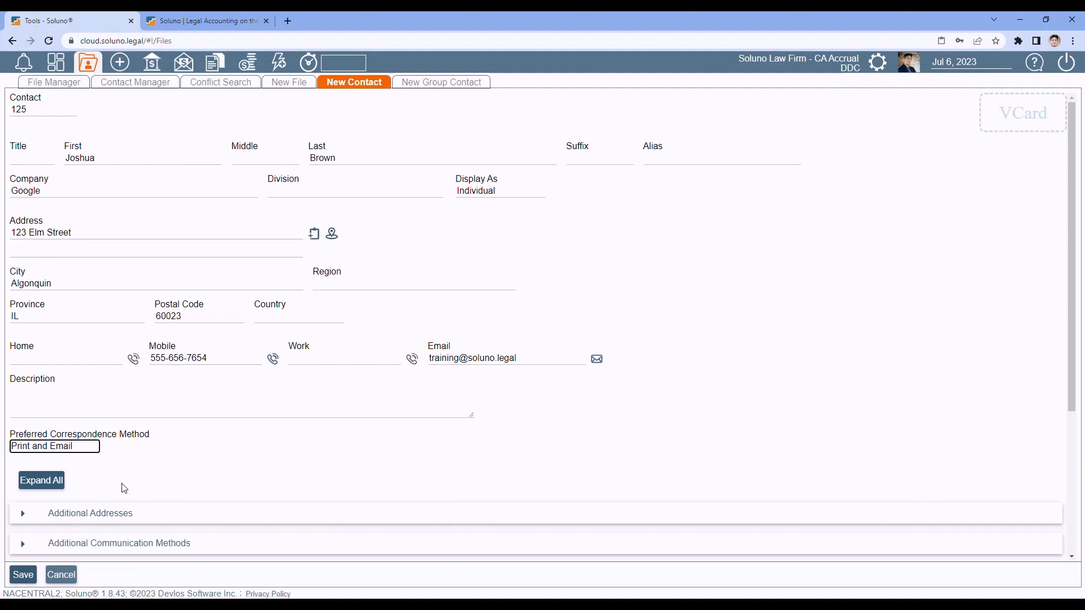
{"action": "left_click", "coordinate": [83, 447]}
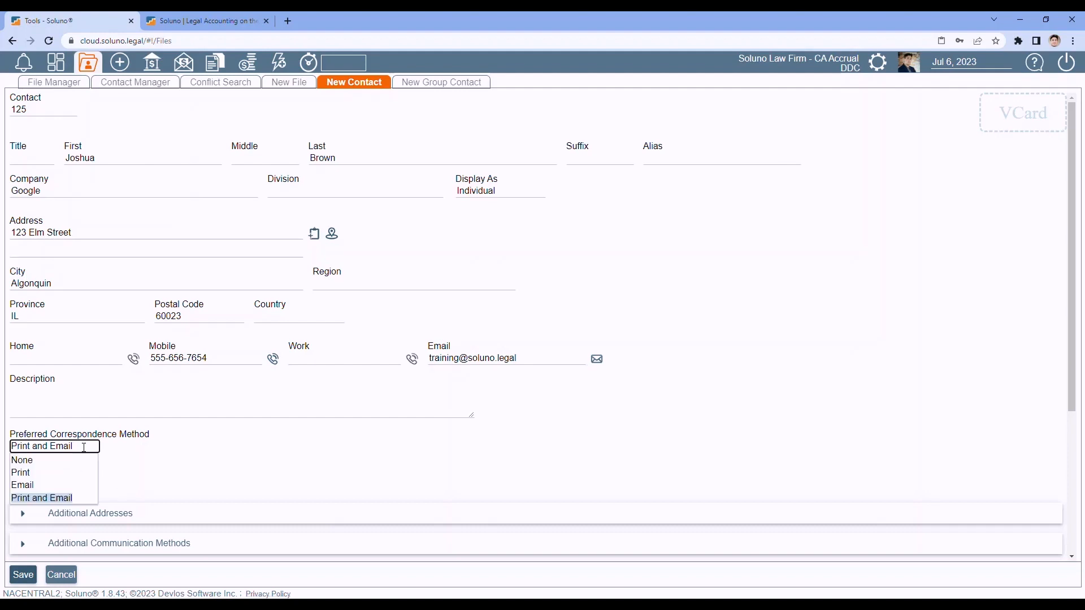
{"action": "left_click", "coordinate": [43, 461]}
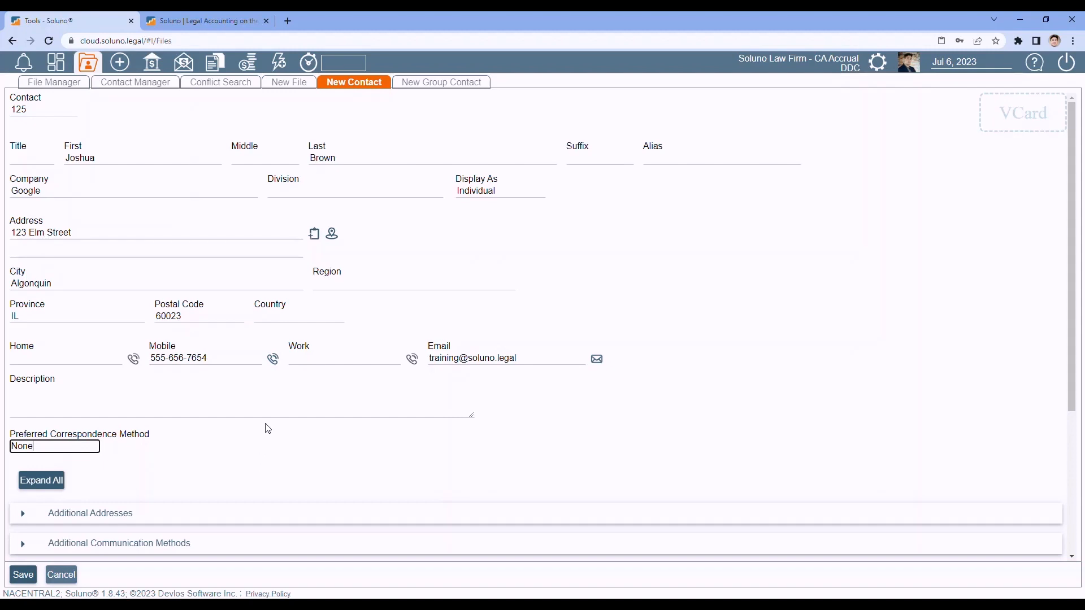
{"action": "scroll", "coordinate": [283, 406], "scroll_direction": "down", "scroll_amount": 4}
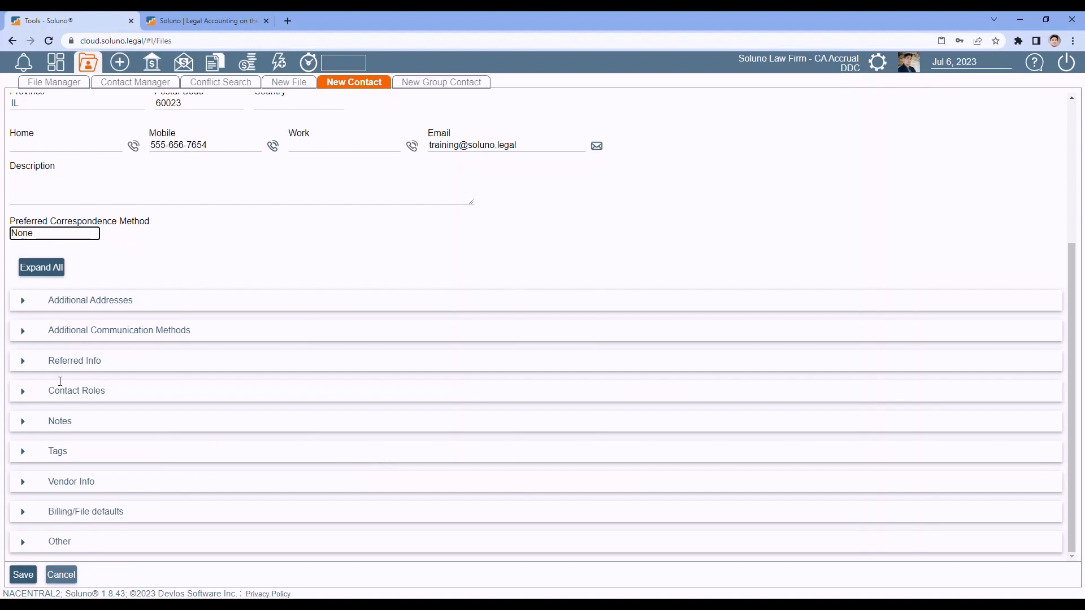
{"action": "left_click", "coordinate": [23, 301]}
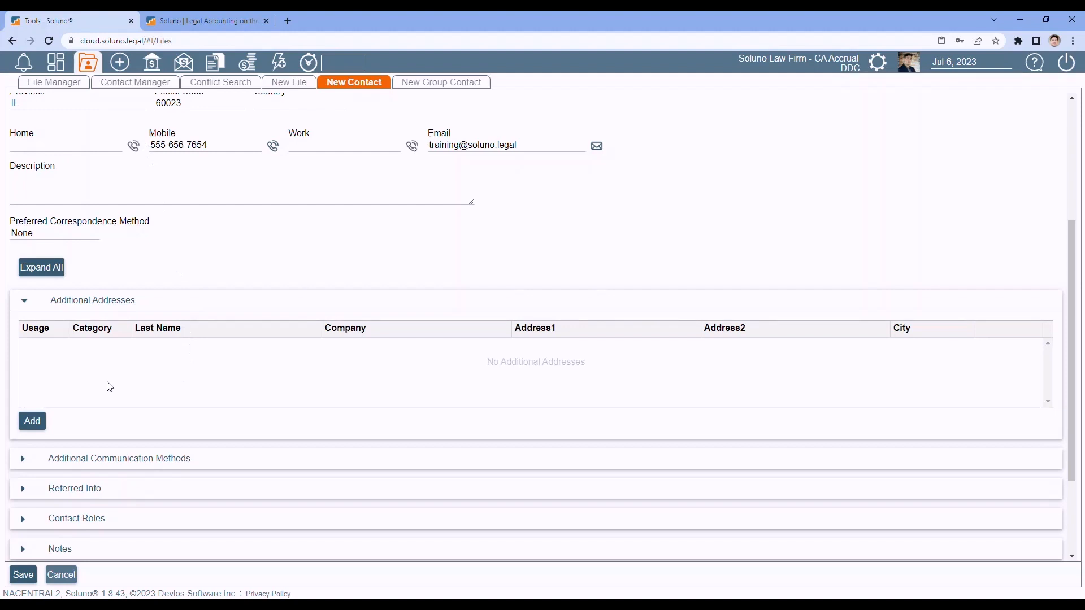
{"action": "left_click", "coordinate": [33, 421]}
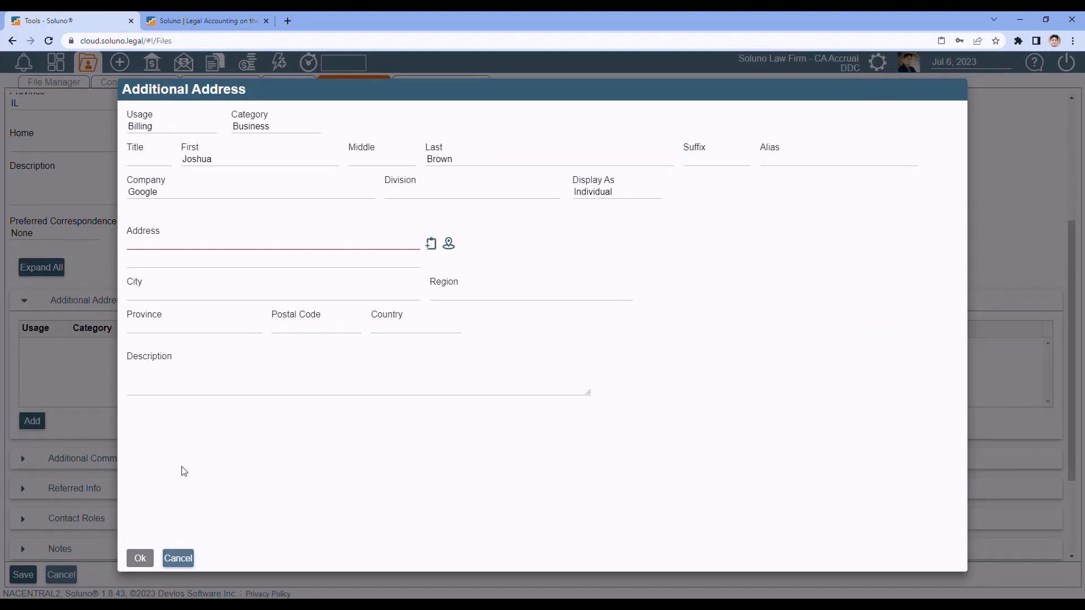
{"action": "left_click", "coordinate": [180, 558]}
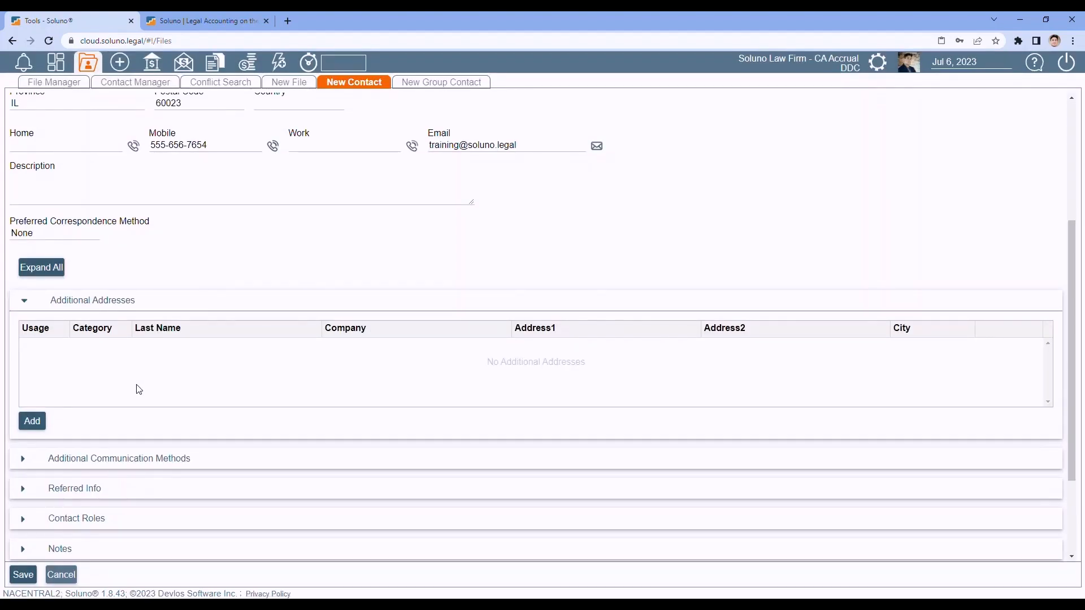
{"action": "left_click", "coordinate": [25, 302]}
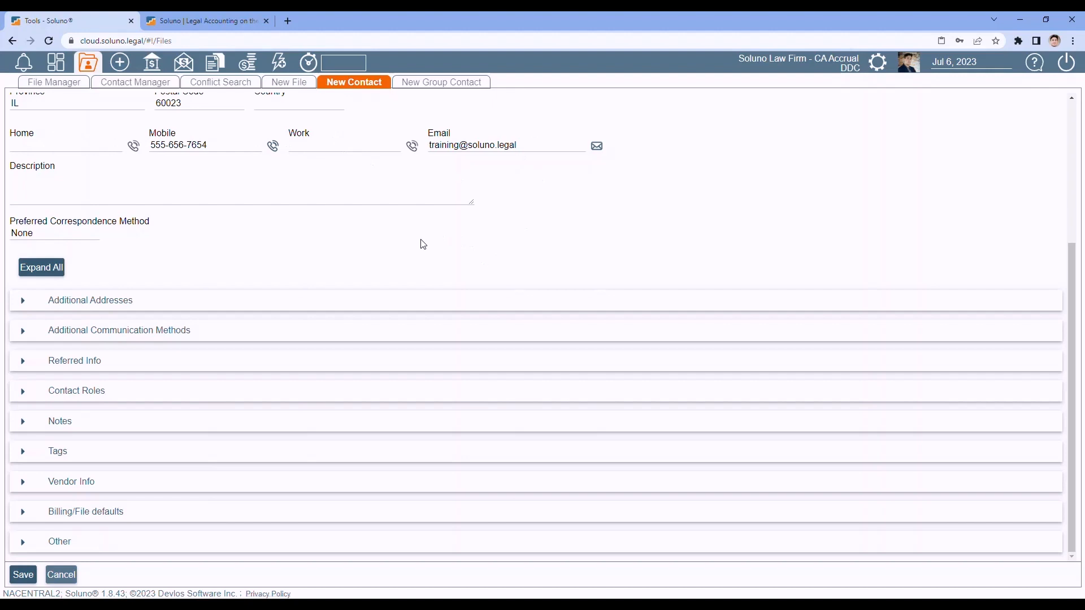
- Add a new additional communication method with google.com as its value
{"action": "left_click", "coordinate": [25, 332]}
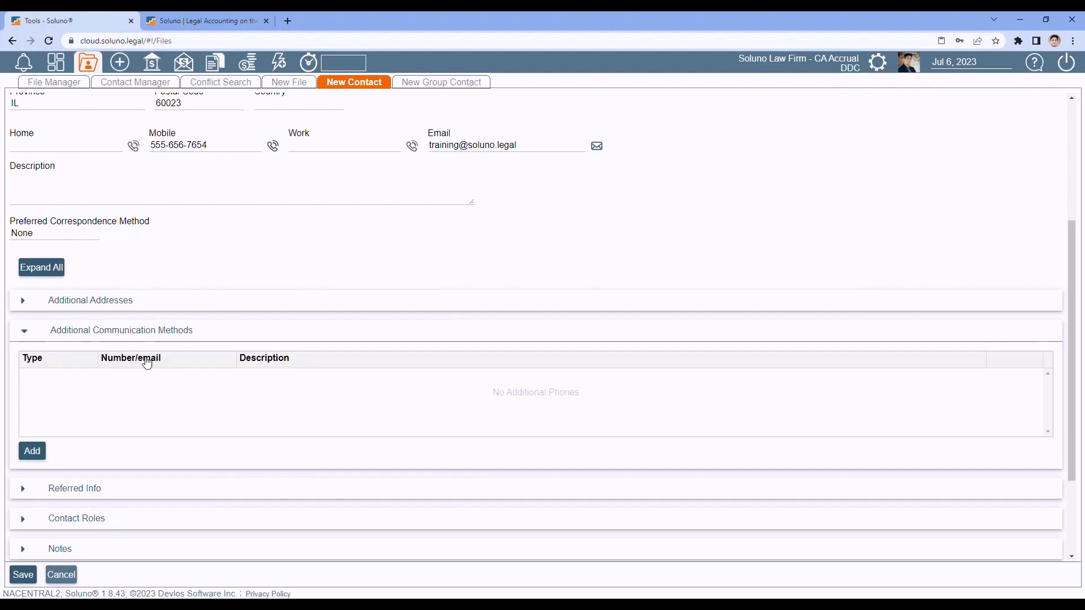
{"action": "left_click", "coordinate": [33, 452]}
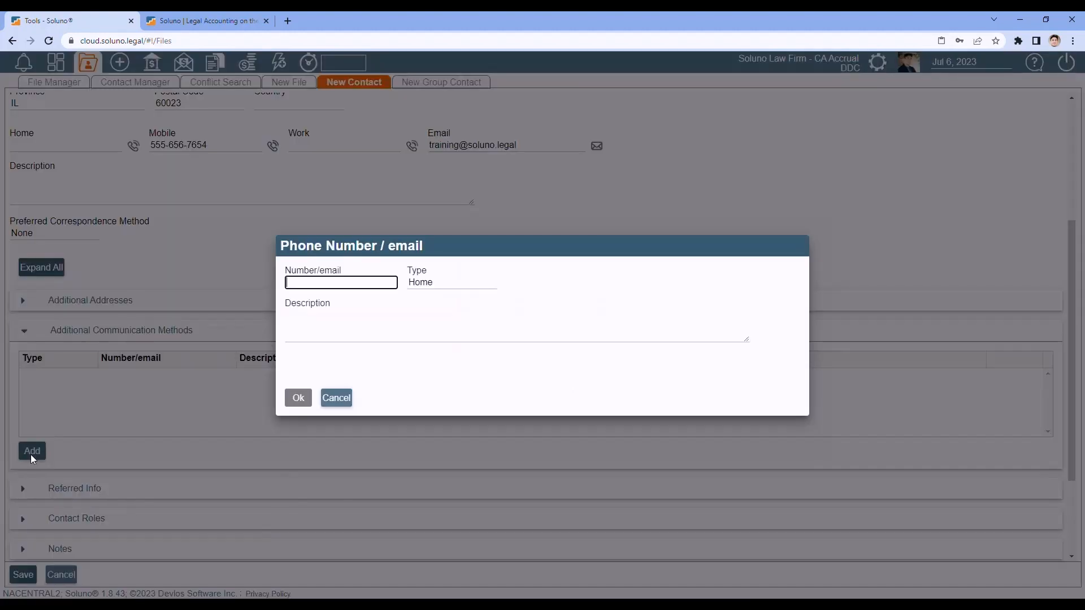
{"action": "left_click", "coordinate": [445, 282]}
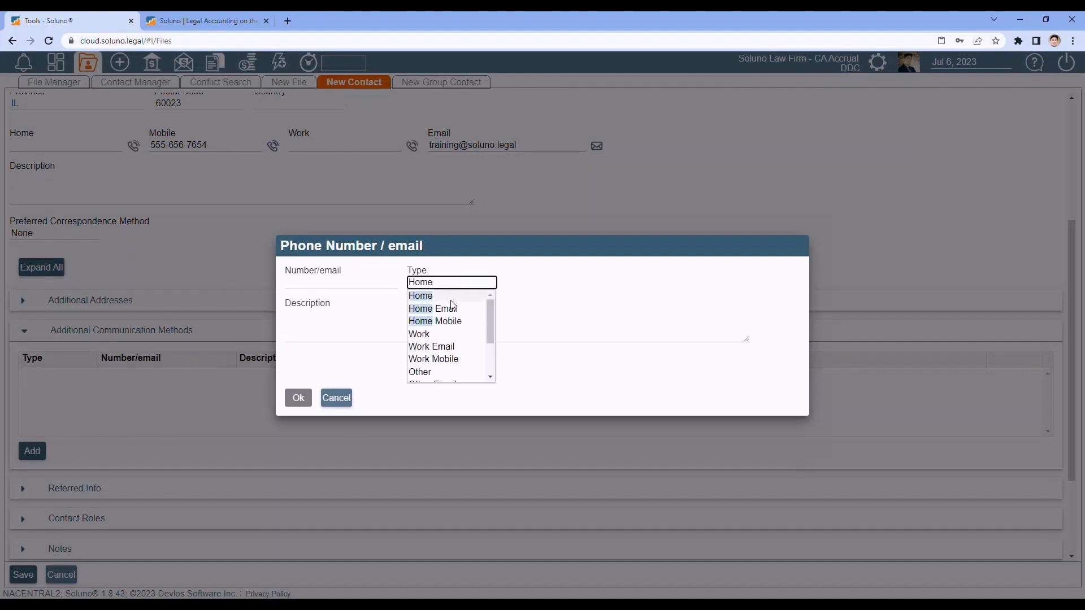
{"action": "left_click_drag", "start_coordinate": [492, 322], "coordinate": [483, 361]}
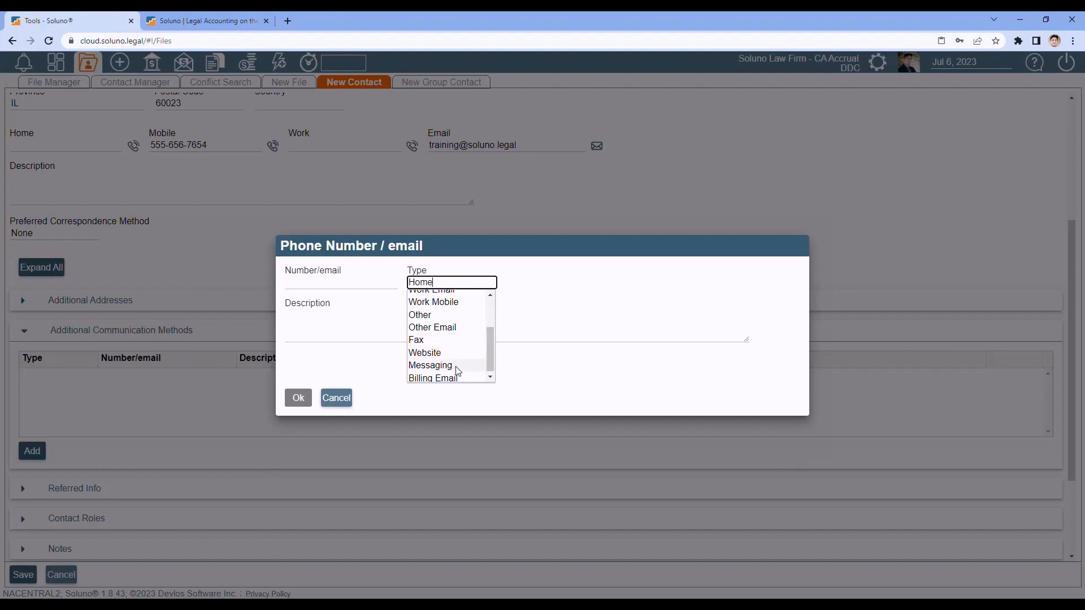
{"action": "left_click_drag", "start_coordinate": [488, 348], "coordinate": [488, 360]}
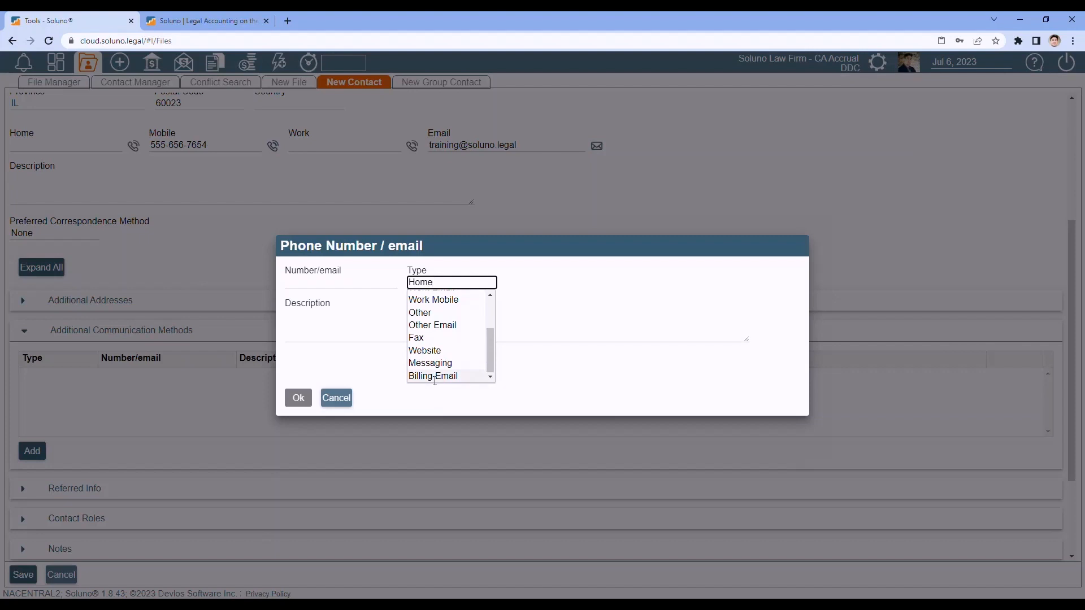
{"action": "left_click", "coordinate": [306, 285]}
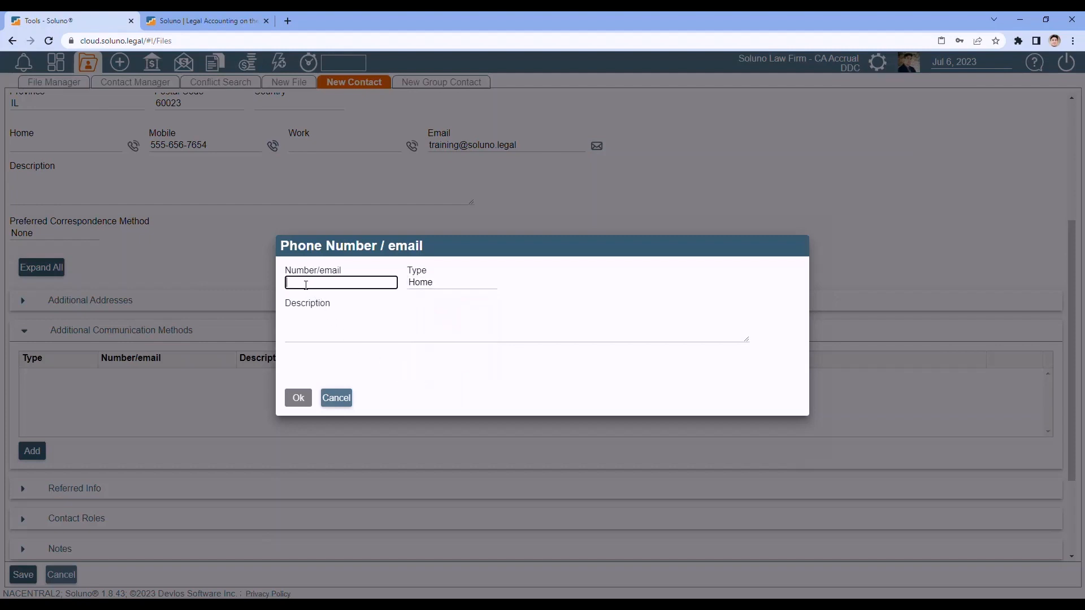
{"action": "type", "text": "google.com"}
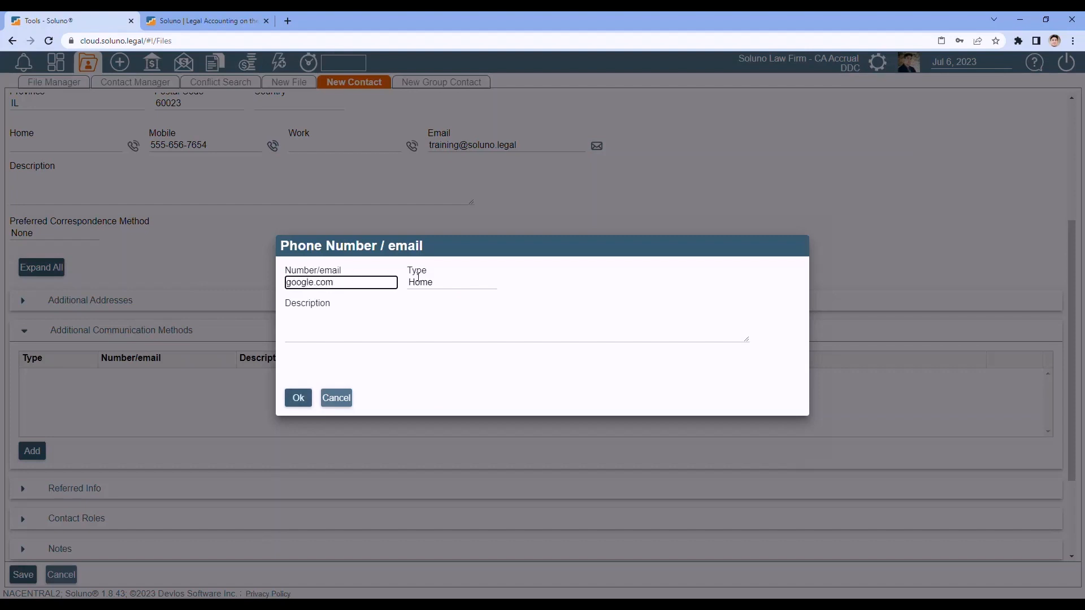
- Set its type to Website, describe it as 'Business site', save, and open the site
{"action": "left_click", "coordinate": [440, 283]}
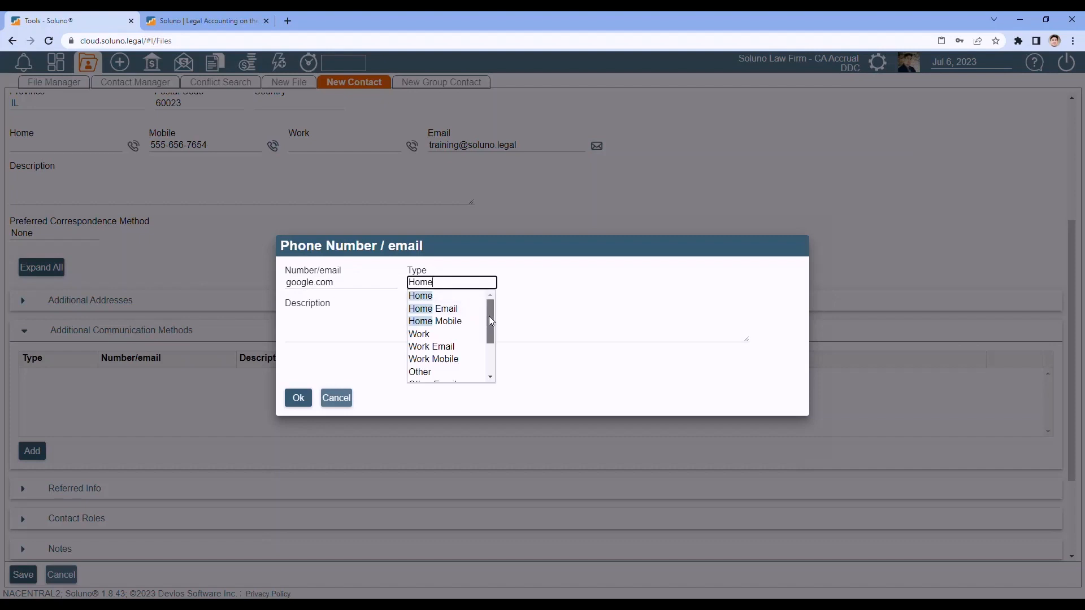
{"action": "scroll", "coordinate": [490, 316], "scroll_direction": "down", "scroll_amount": 2}
{"action": "left_click", "coordinate": [442, 349]}
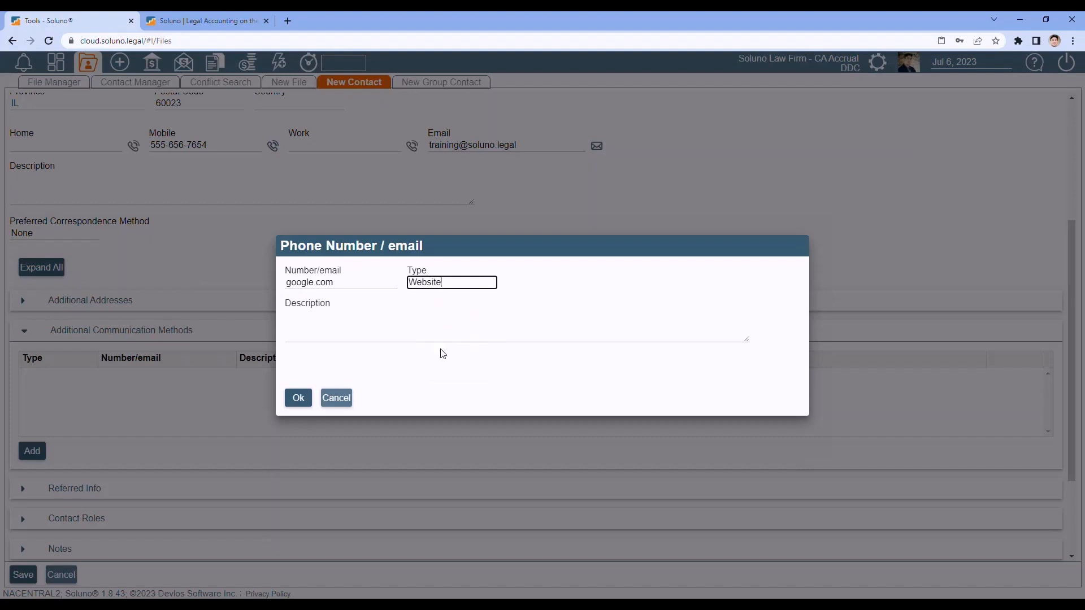
{"action": "left_click", "coordinate": [304, 333]}
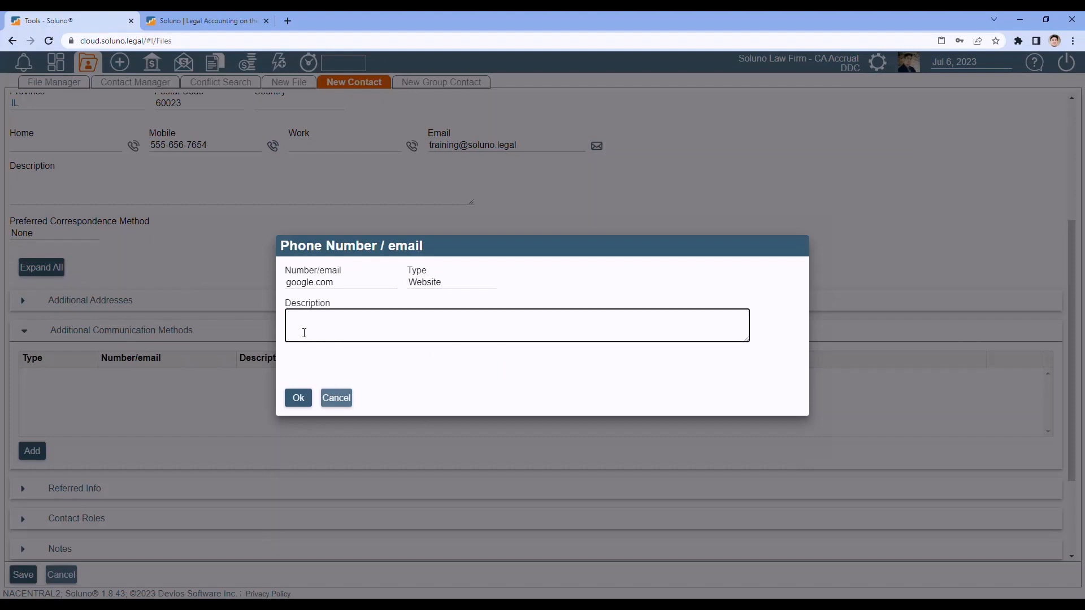
{"action": "type", "text": "Business site"}
{"action": "left_click", "coordinate": [298, 399]}
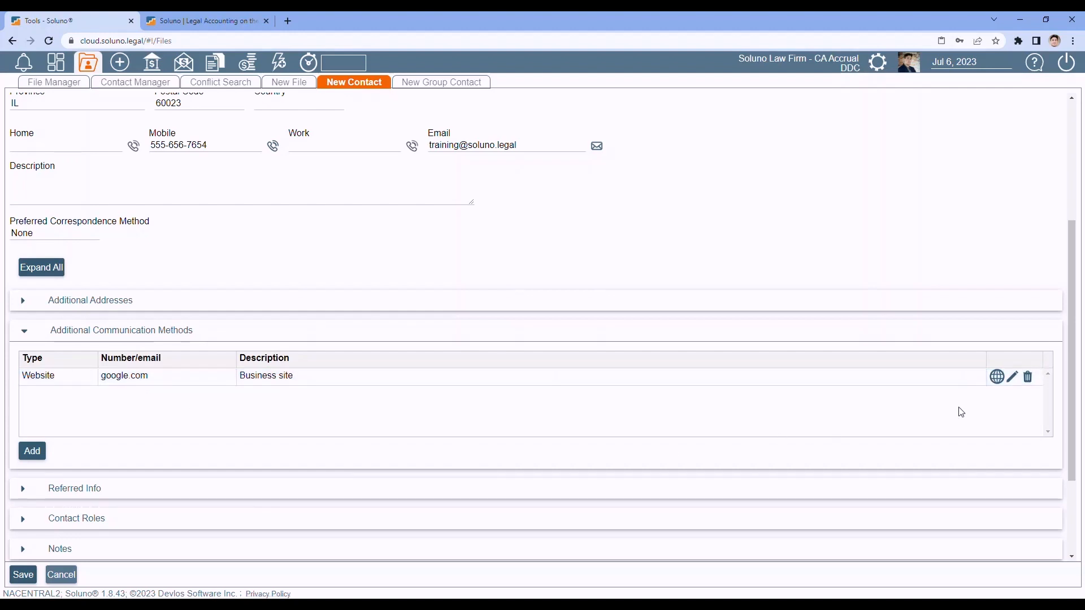
{"action": "left_click", "coordinate": [998, 379]}
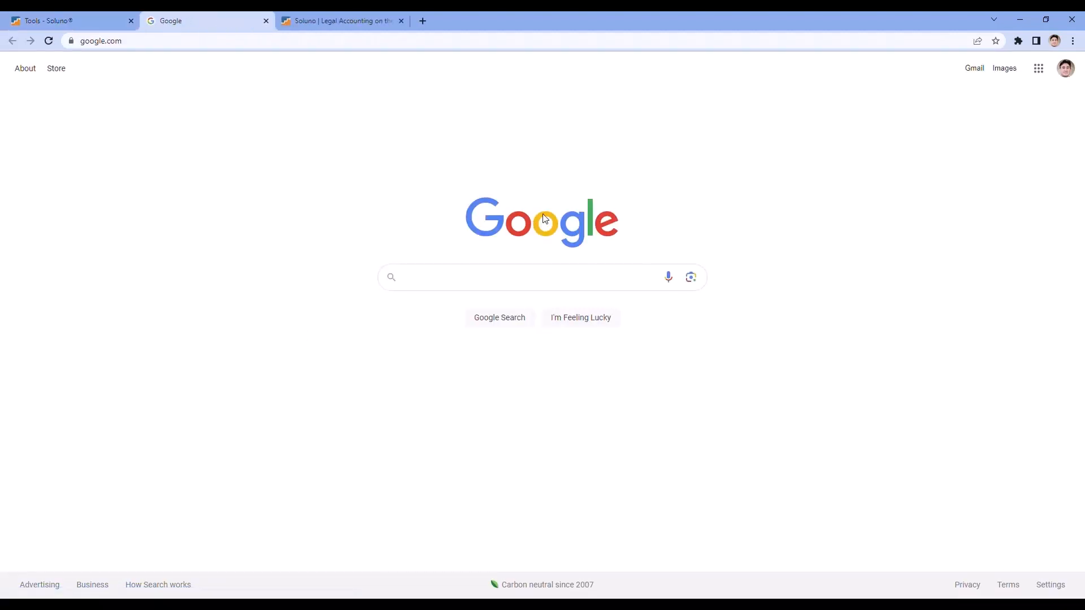
- Close the Google tab to get back to the Soluno contact form
{"action": "left_click", "coordinate": [265, 21]}
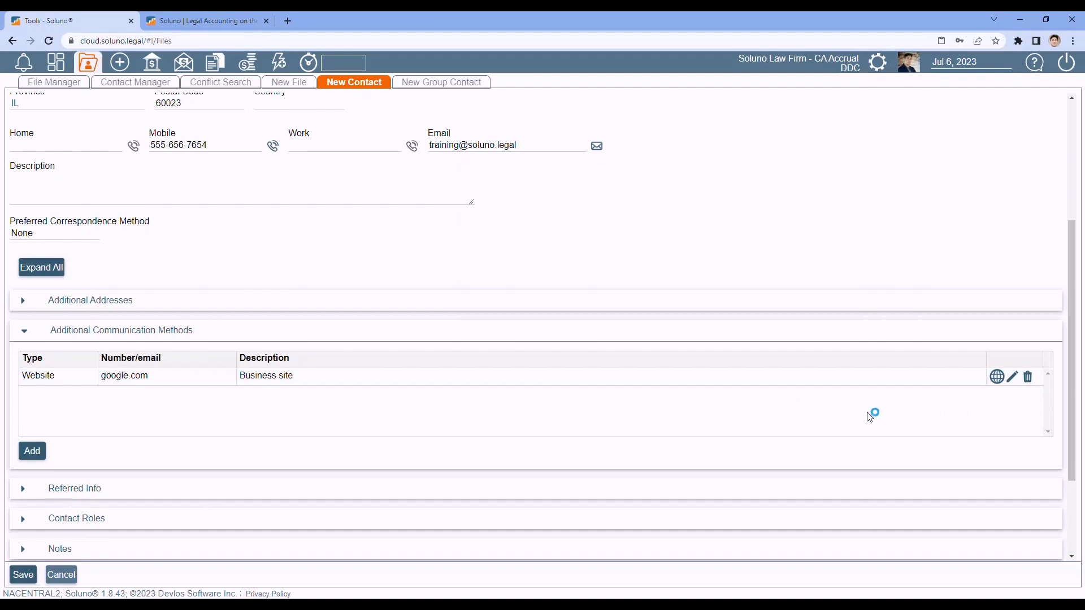
- Change the website entry from google.com to msn.com, open it, then close the MSN tab
{"action": "left_click", "coordinate": [1012, 378]}
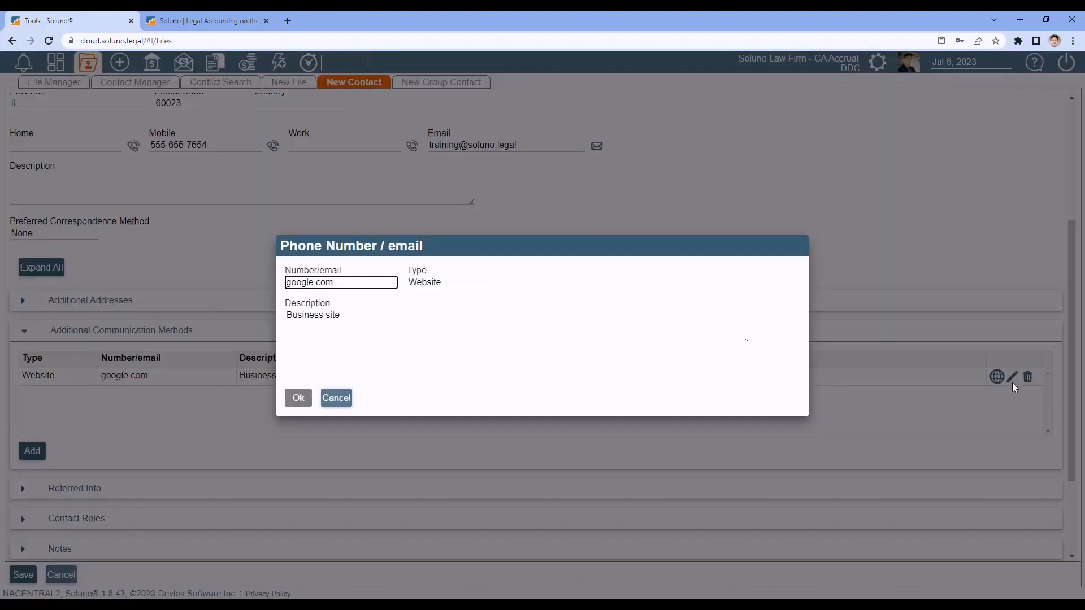
{"action": "left_click_drag", "start_coordinate": [354, 284], "coordinate": [259, 291]}
{"action": "type", "text": "msn"}
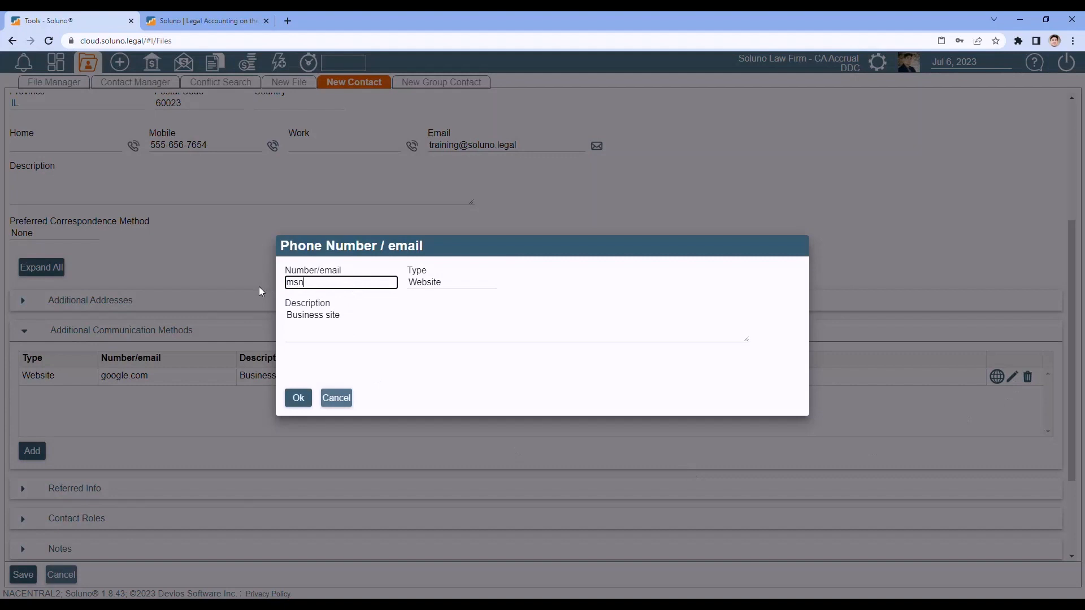
{"action": "type", "text": ".com"}
{"action": "left_click", "coordinate": [297, 400]}
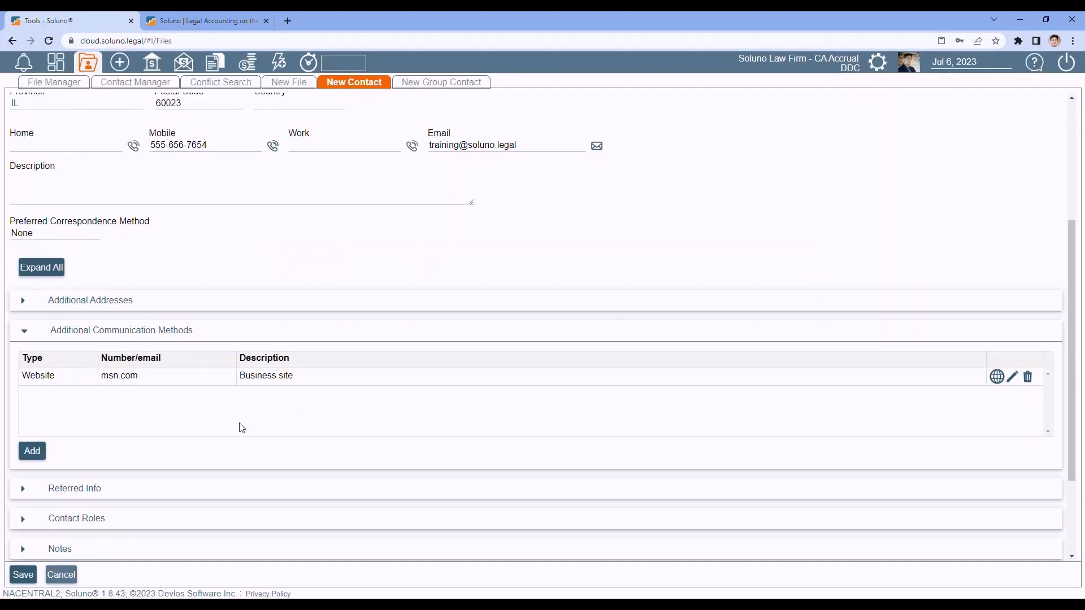
{"action": "left_click", "coordinate": [996, 378]}
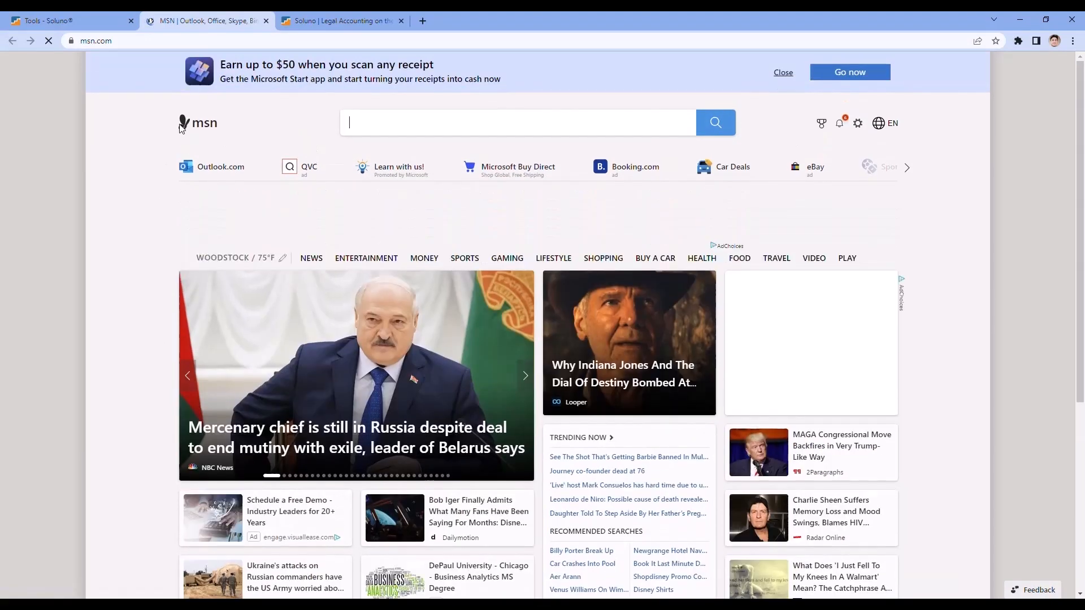
{"action": "left_click", "coordinate": [265, 21]}
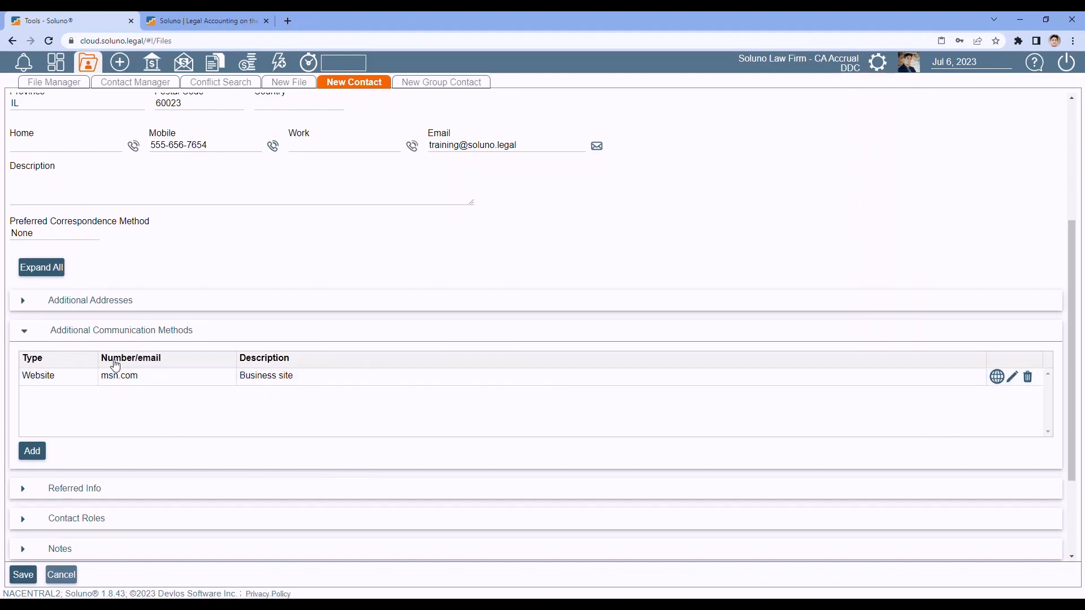
- Delete the msn.com website entry, collapse Additional Communication Methods, and expand Referred Info
{"action": "left_click", "coordinate": [1028, 377]}
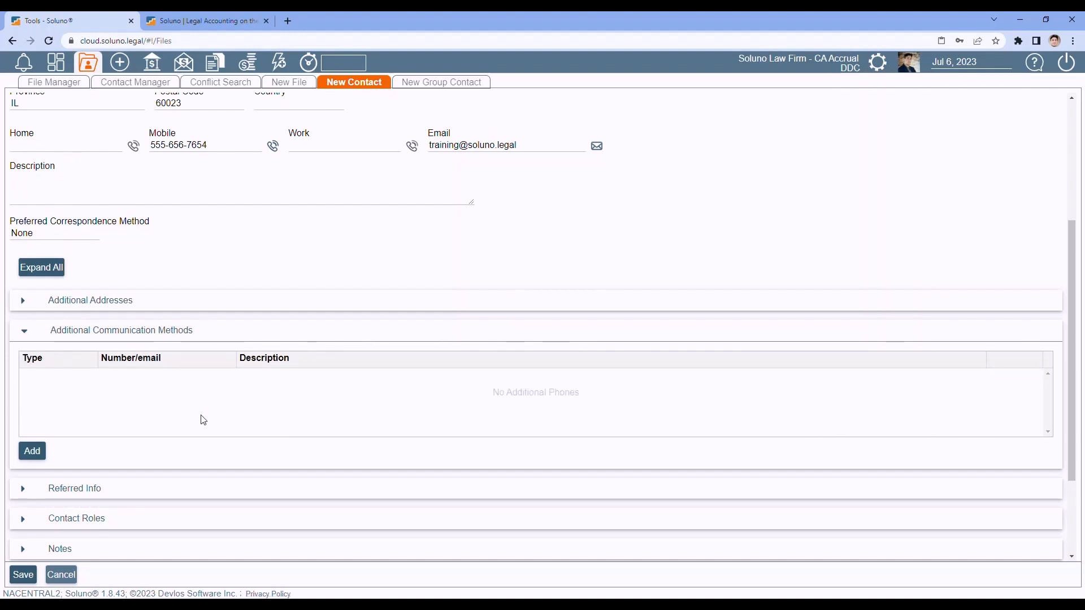
{"action": "left_click", "coordinate": [25, 331]}
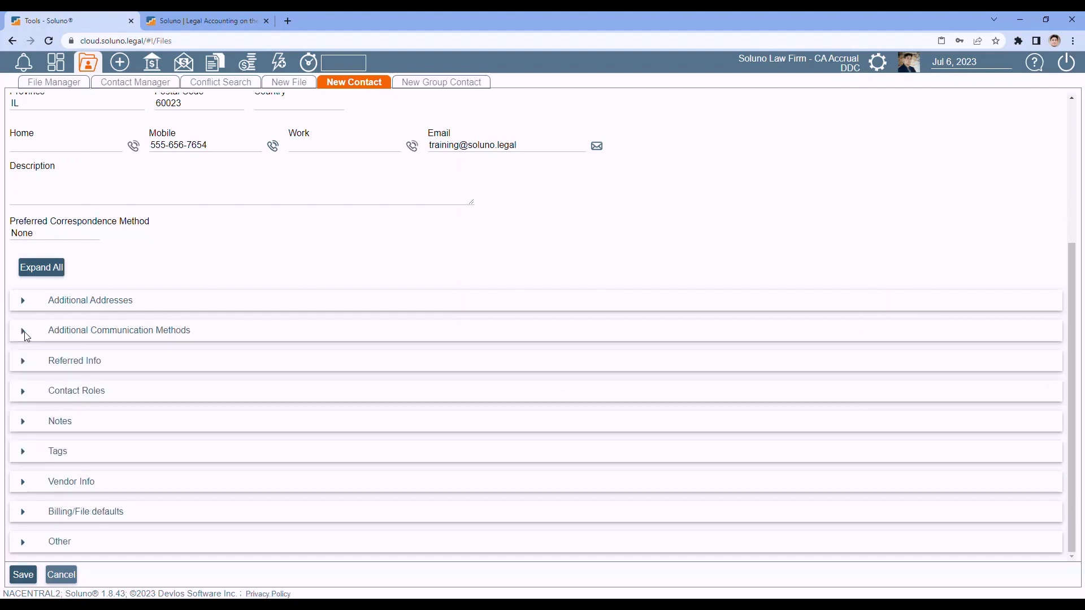
{"action": "left_click", "coordinate": [24, 362]}
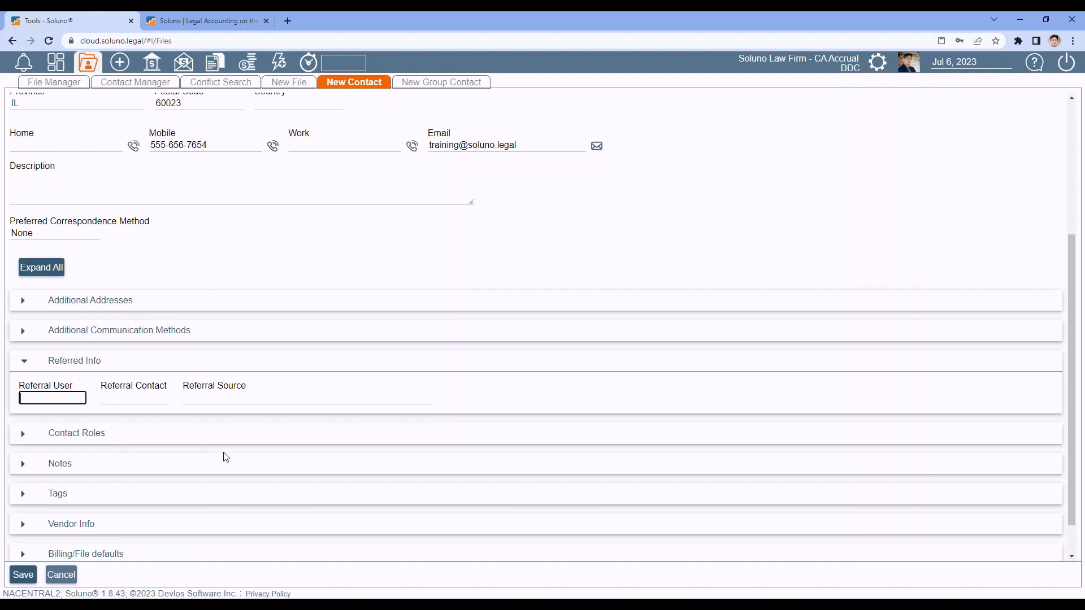
- Pick the Frost Industries contact suggested for 'snow' as Referral Contact, then reopen Referred Info
{"action": "left_click", "coordinate": [43, 399]}
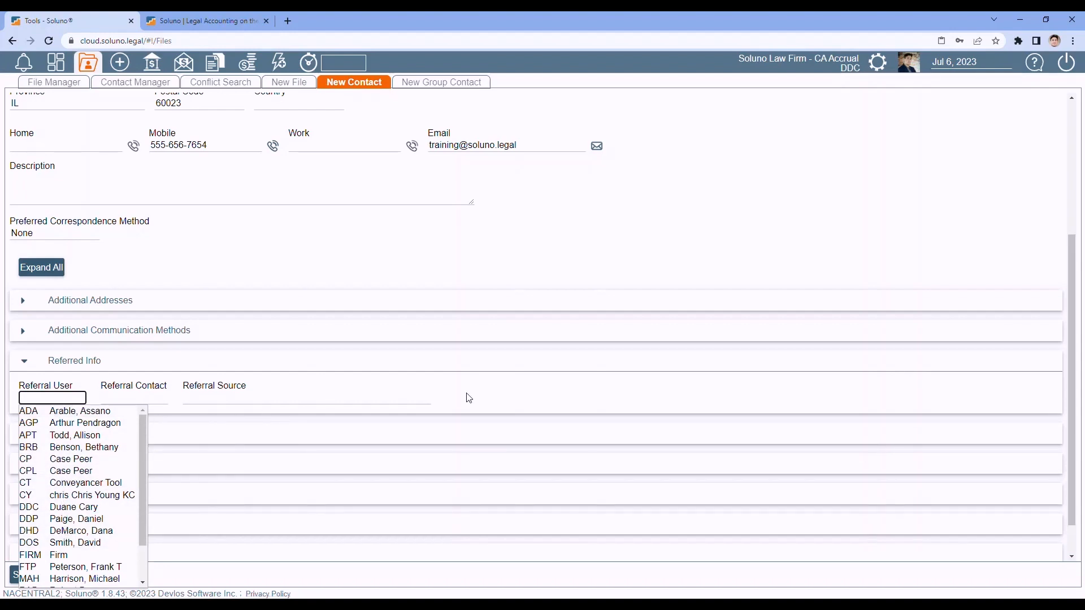
{"action": "left_click", "coordinate": [505, 398]}
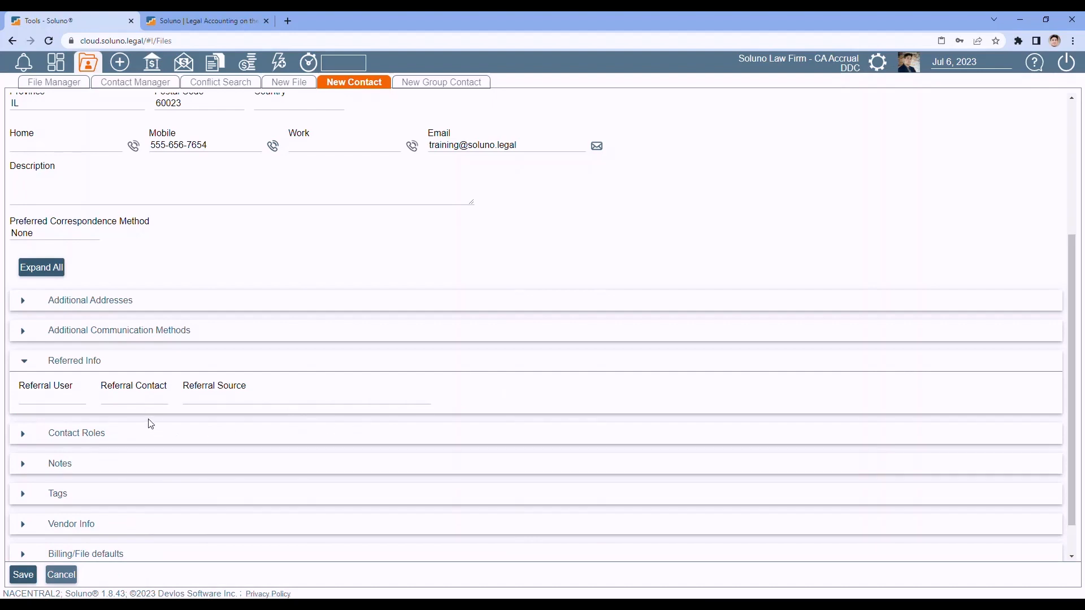
{"action": "left_click", "coordinate": [119, 397]}
{"action": "type", "text": "snow"}
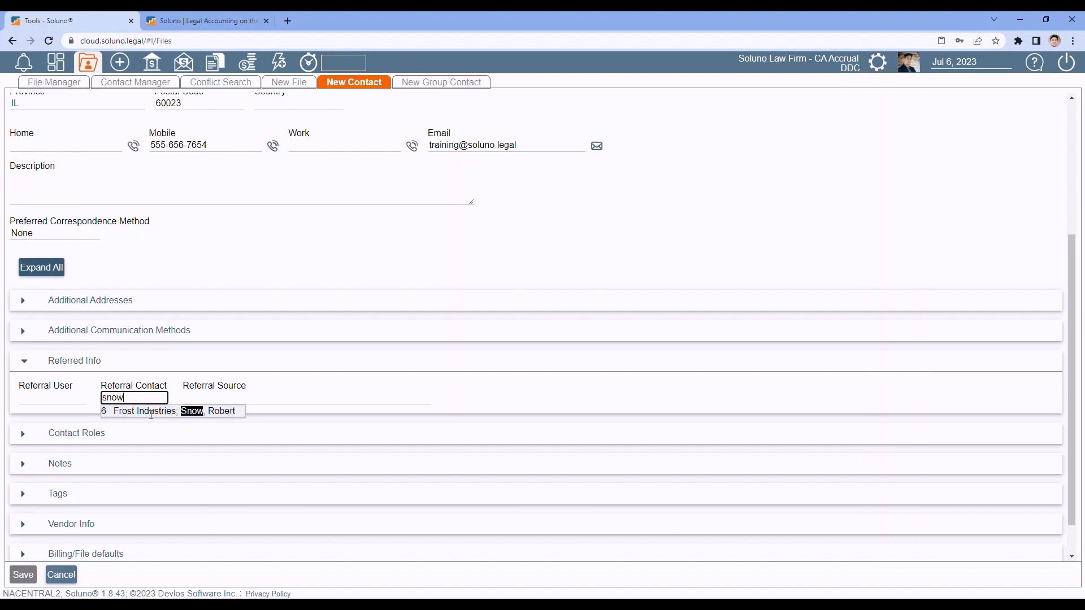
{"action": "left_click", "coordinate": [152, 411]}
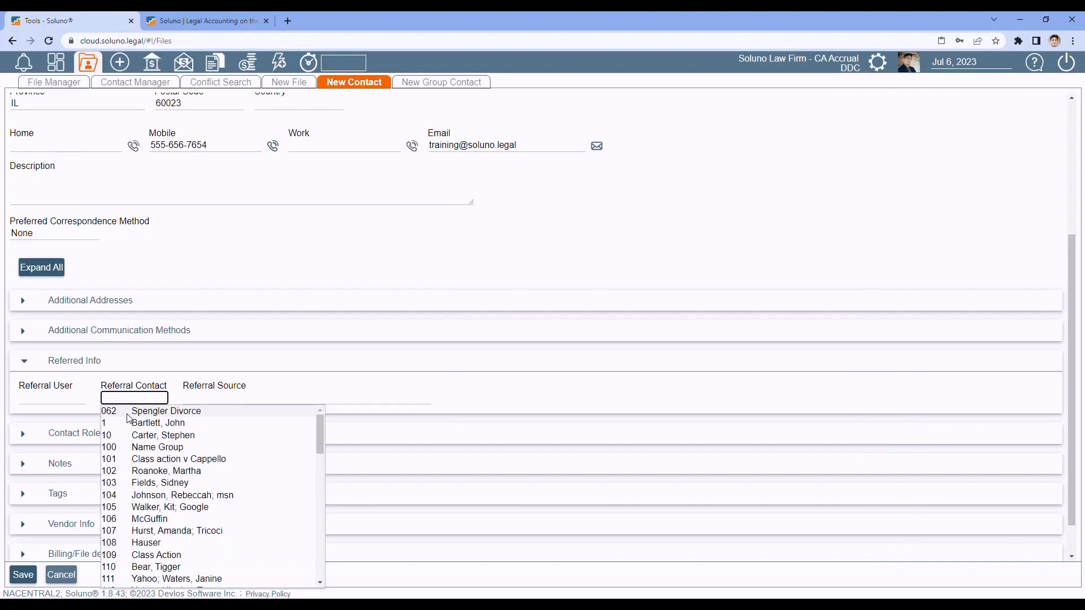
{"action": "left_click", "coordinate": [414, 366]}
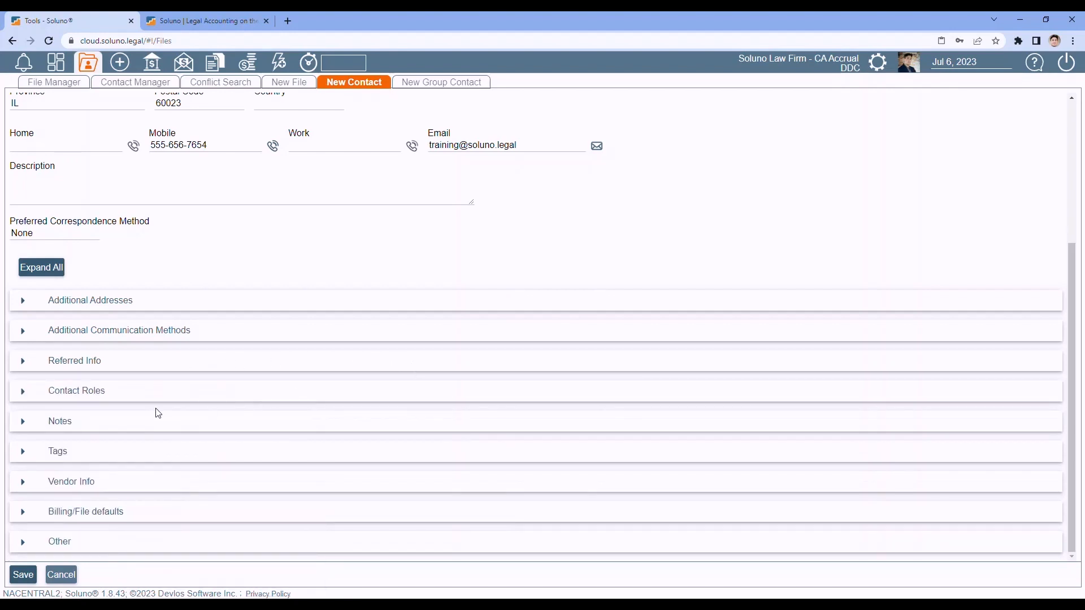
{"action": "left_click", "coordinate": [23, 361]}
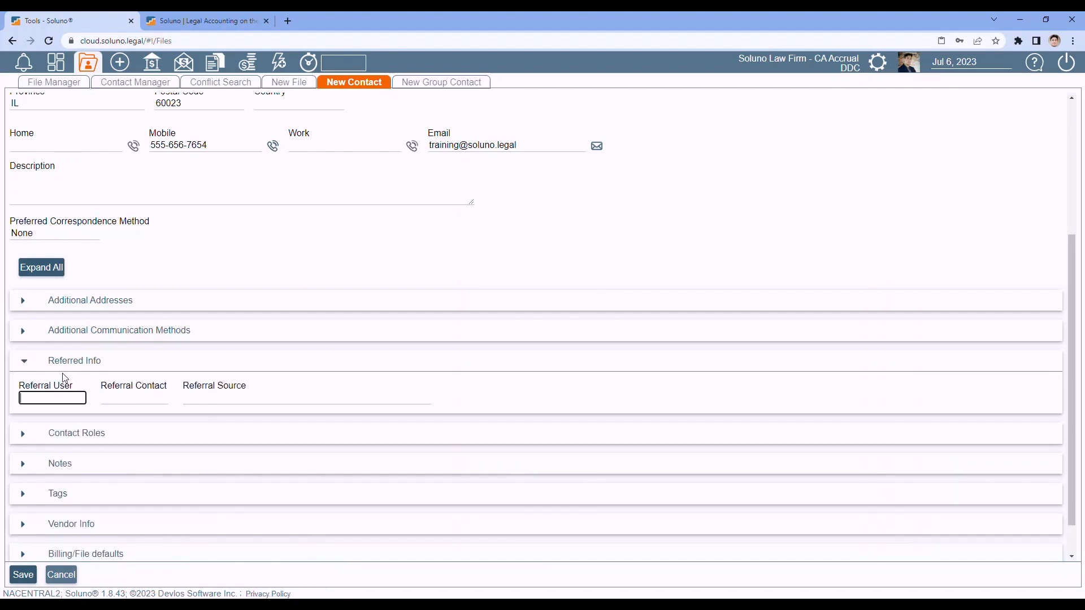
- Choose 'found our website' as Referral Source, clear it again, and collapse Referred Info
{"action": "left_click", "coordinate": [209, 399]}
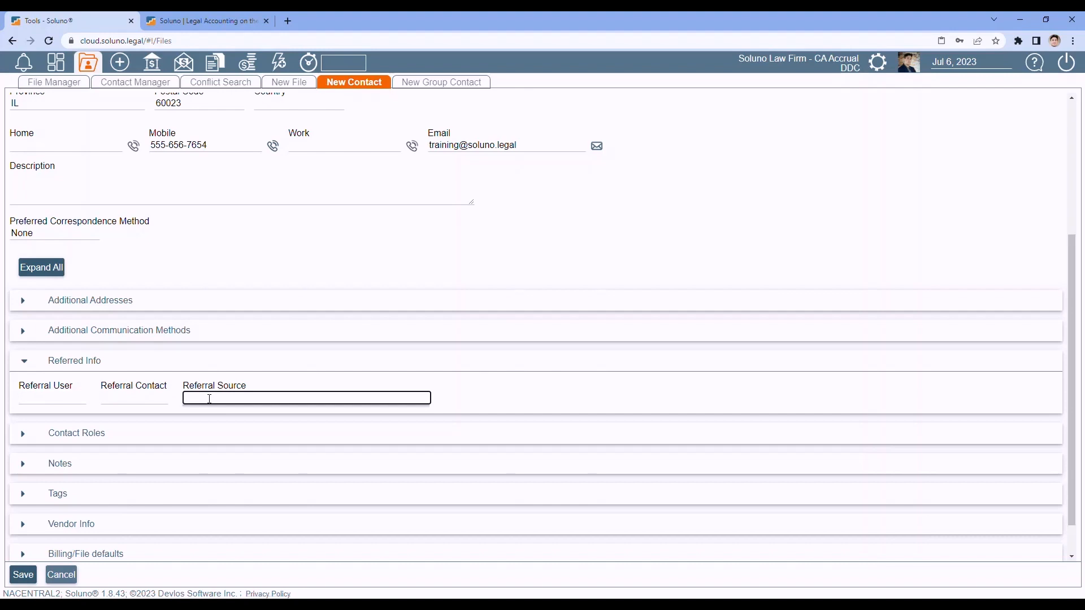
{"action": "type", "text": "found"}
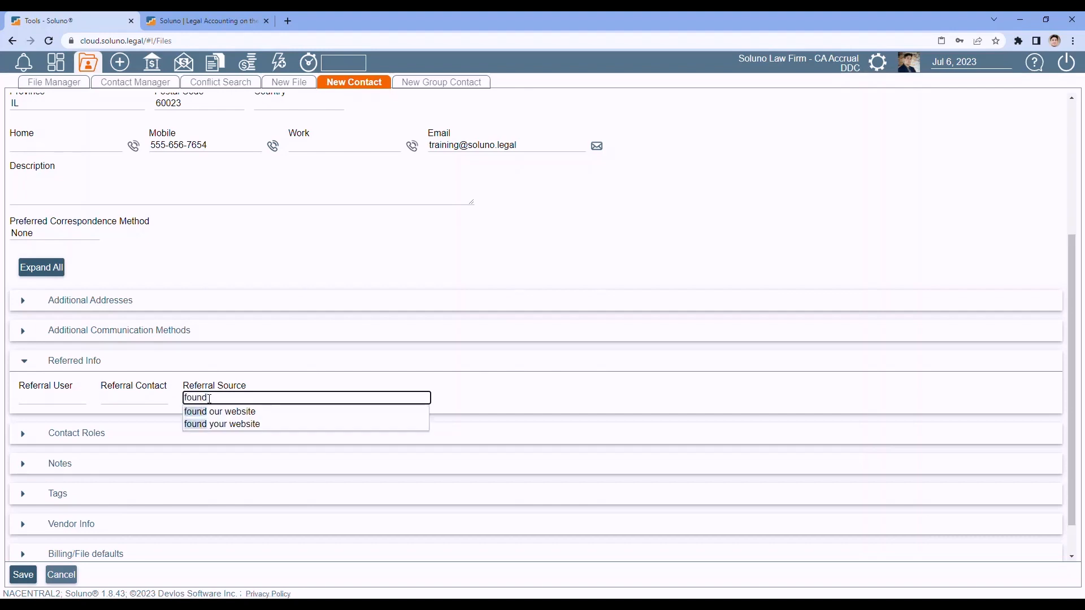
{"action": "left_click", "coordinate": [219, 412]}
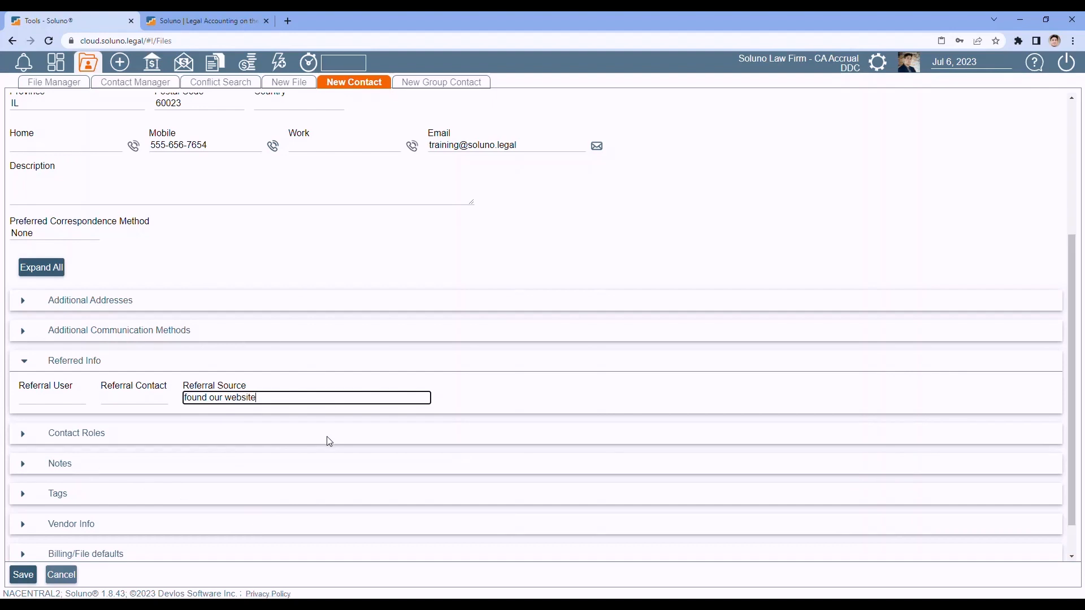
{"action": "key", "text": "BackSpace"}
{"action": "key", "text": "BackSpace"}
{"action": "key", "text": "BackSpace"}
{"action": "key", "text": "BackSpace"}
{"action": "key", "text": "BackSpace"}
{"action": "key", "text": "BackSpace"}
{"action": "key", "text": "BackSpace"}
{"action": "key", "text": "BackSpace"}
{"action": "key", "text": "BackSpace"}
{"action": "key", "text": "BackSpace"}
{"action": "key", "text": "BackSpace"}
{"action": "key", "text": "BackSpace"}
{"action": "key", "text": "BackSpace"}
{"action": "key", "text": "BackSpace"}
{"action": "key", "text": "BackSpace"}
{"action": "key", "text": "BackSpace"}
{"action": "key", "text": "BackSpace"}
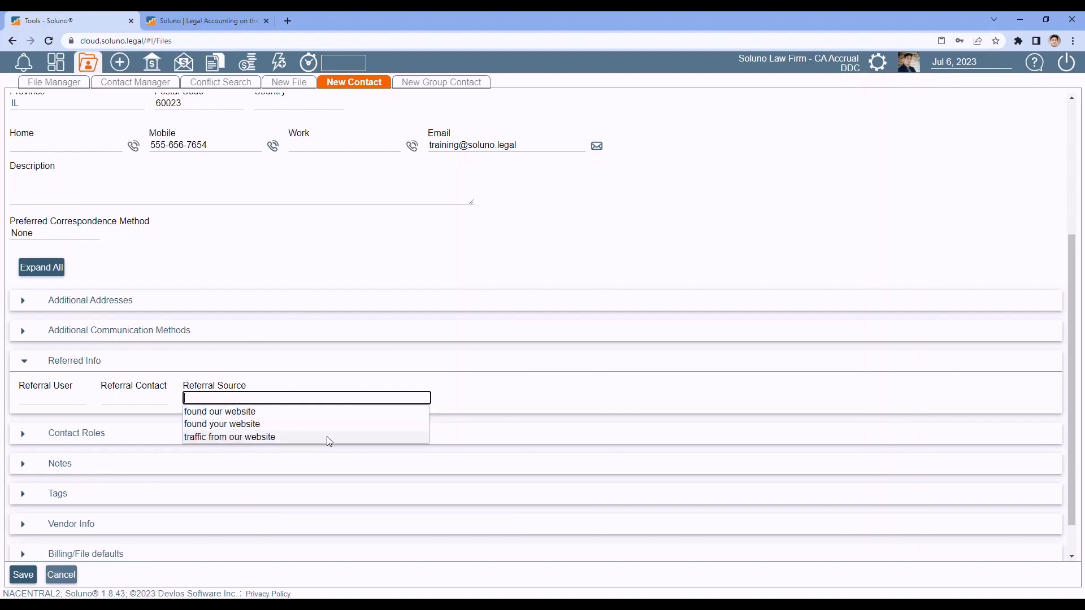
{"action": "left_click", "coordinate": [295, 361]}
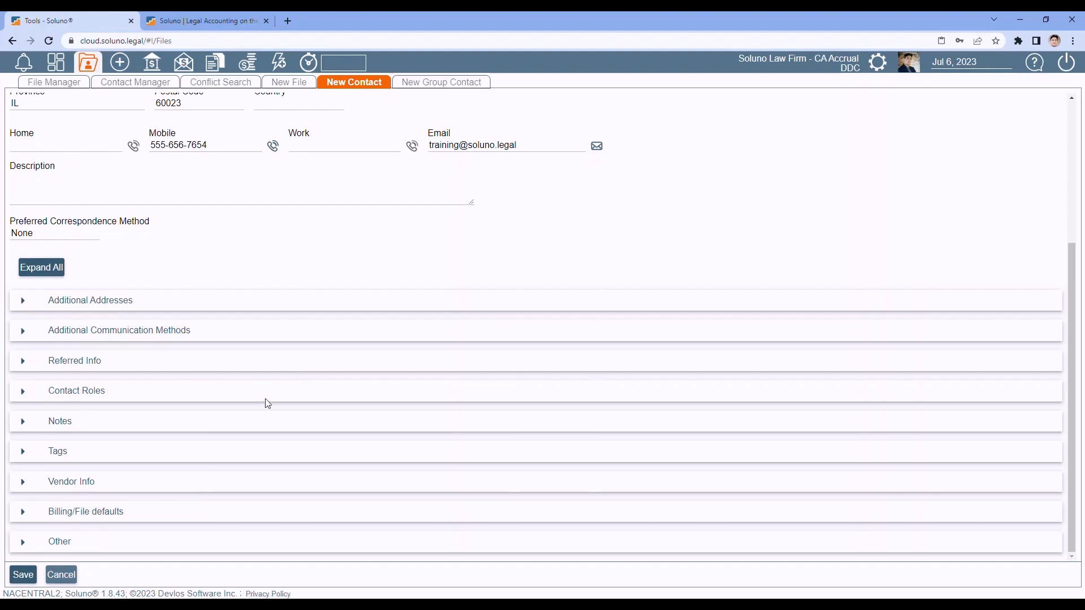
{"action": "key", "text": "Tab"}
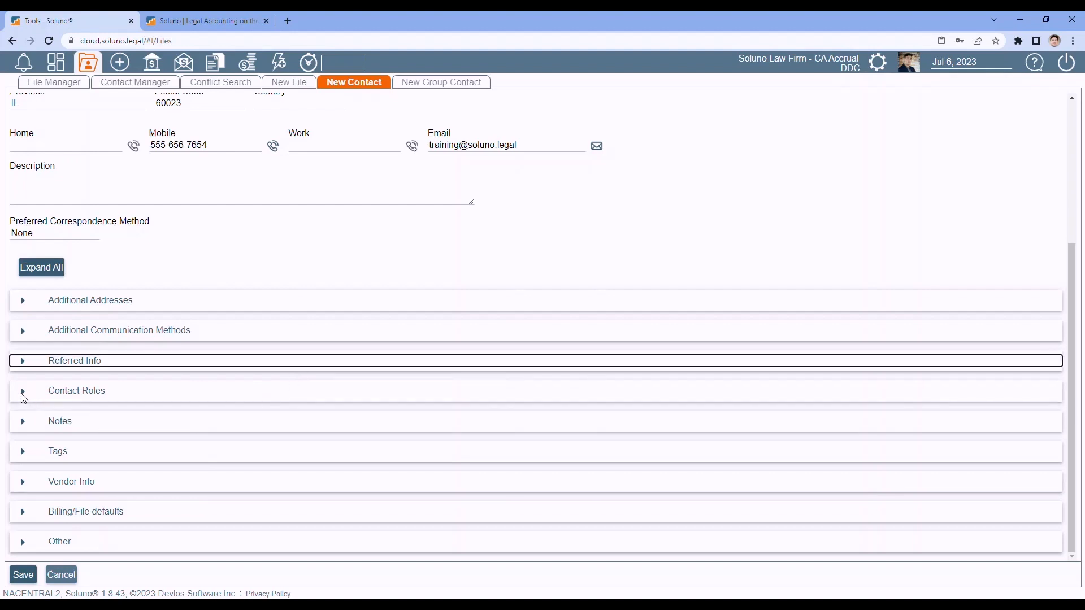
- Add an 'expert' role under Contact Roles, then delete that role row
{"action": "left_click", "coordinate": [23, 394]}
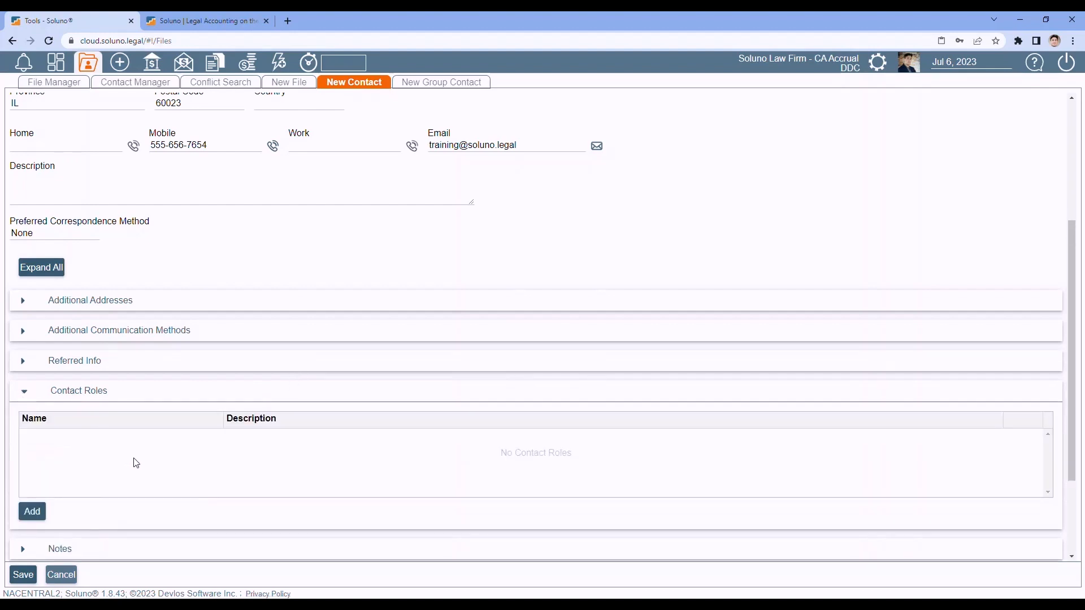
{"action": "scroll", "coordinate": [136, 463], "scroll_direction": "up", "scroll_amount": 4}
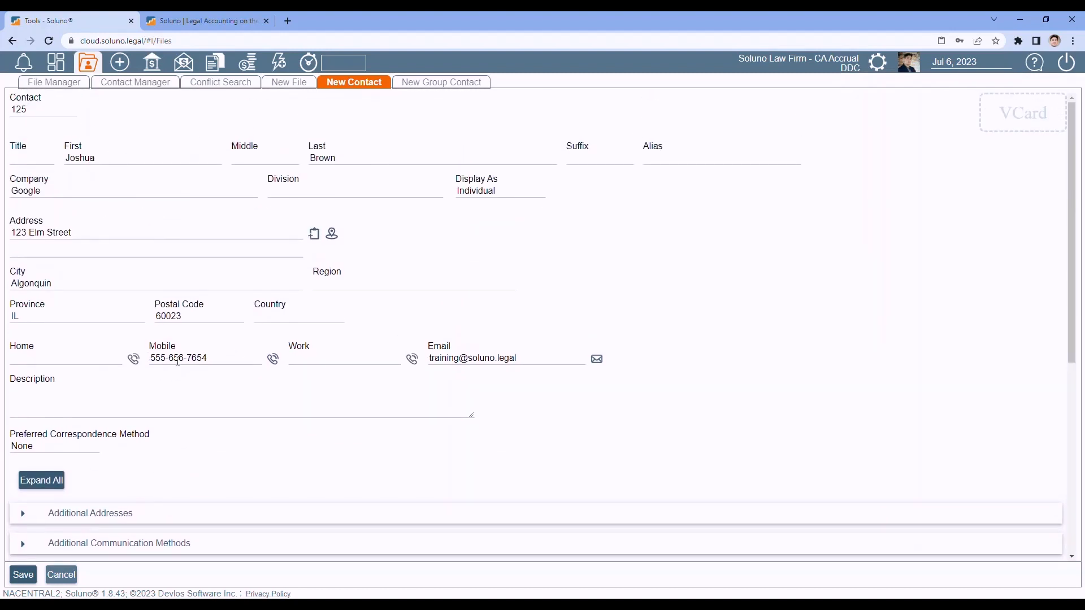
{"action": "scroll", "coordinate": [178, 360], "scroll_direction": "down", "scroll_amount": 5}
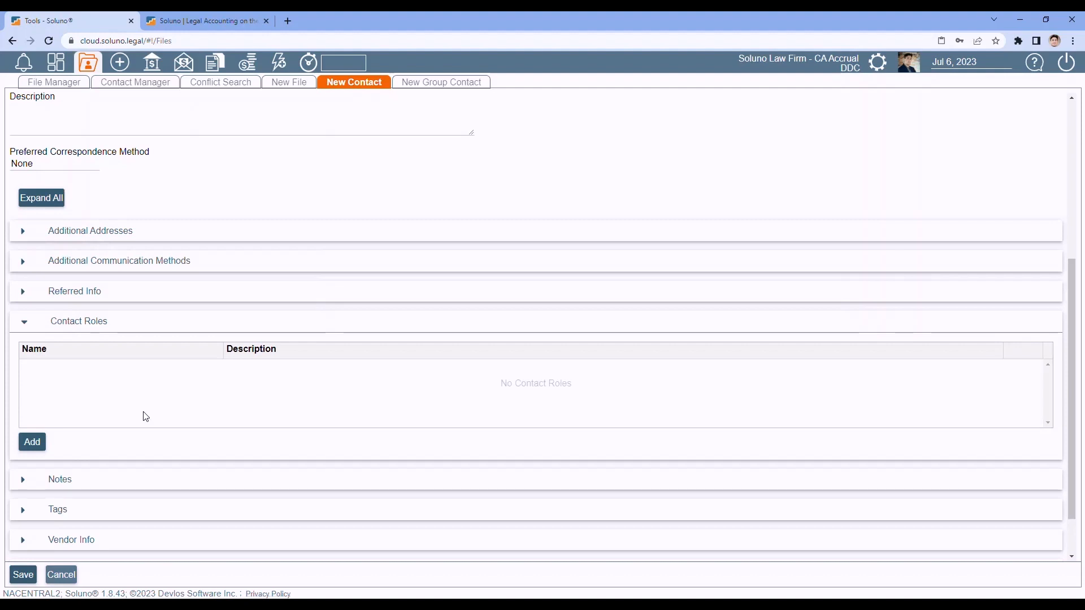
{"action": "left_click", "coordinate": [33, 444]}
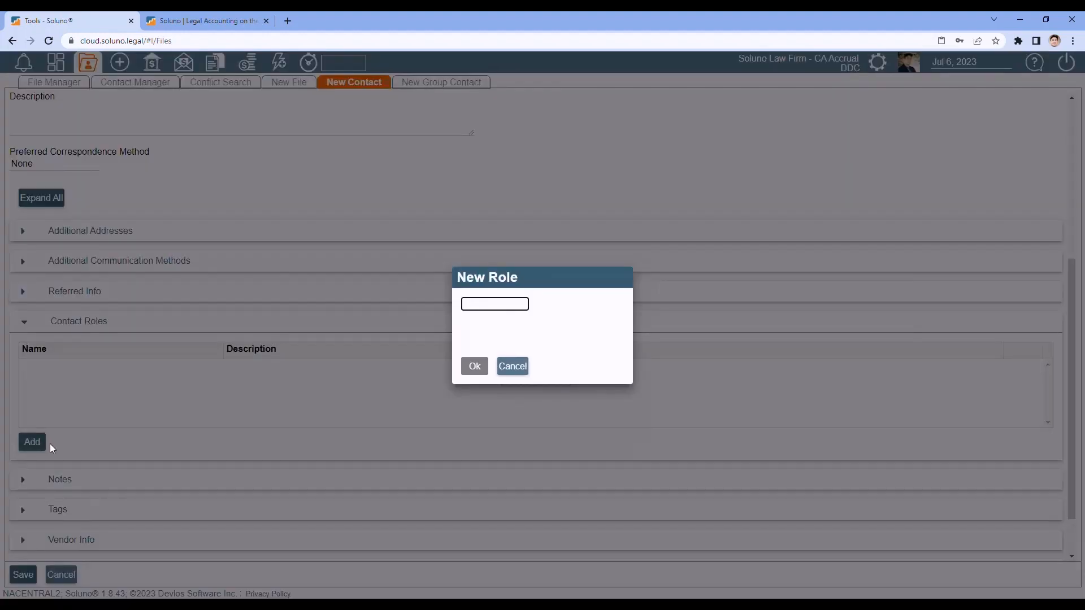
{"action": "left_click", "coordinate": [478, 304]}
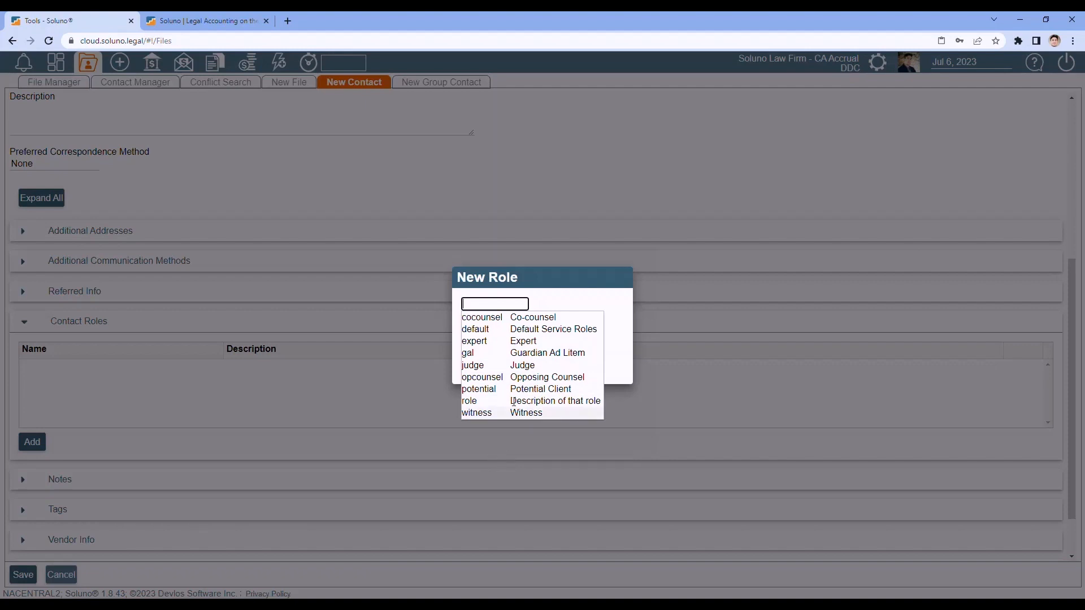
{"action": "left_click", "coordinate": [524, 341]}
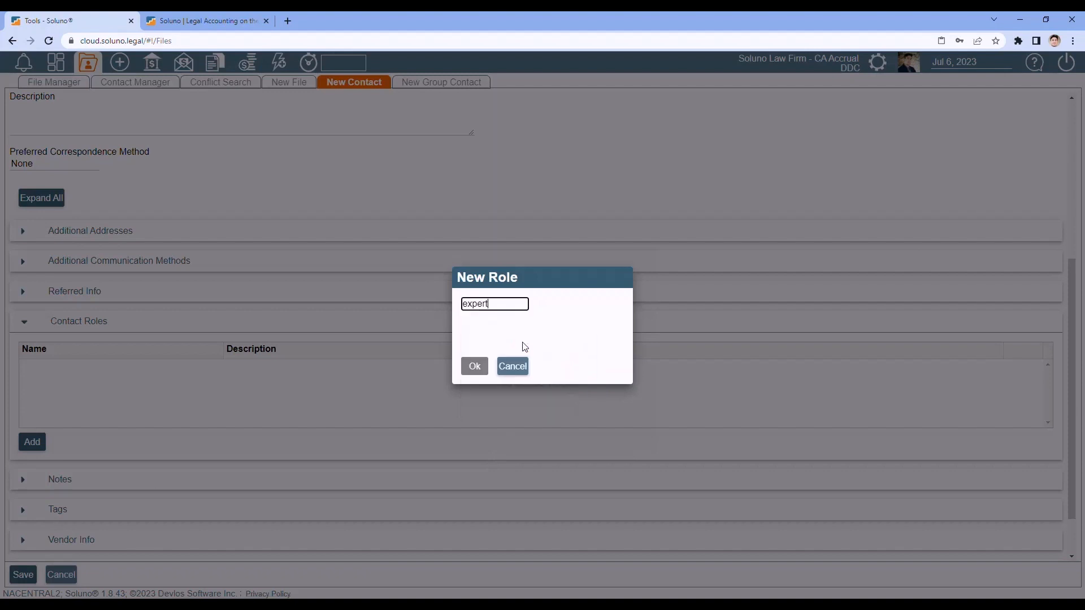
{"action": "left_click", "coordinate": [476, 368]}
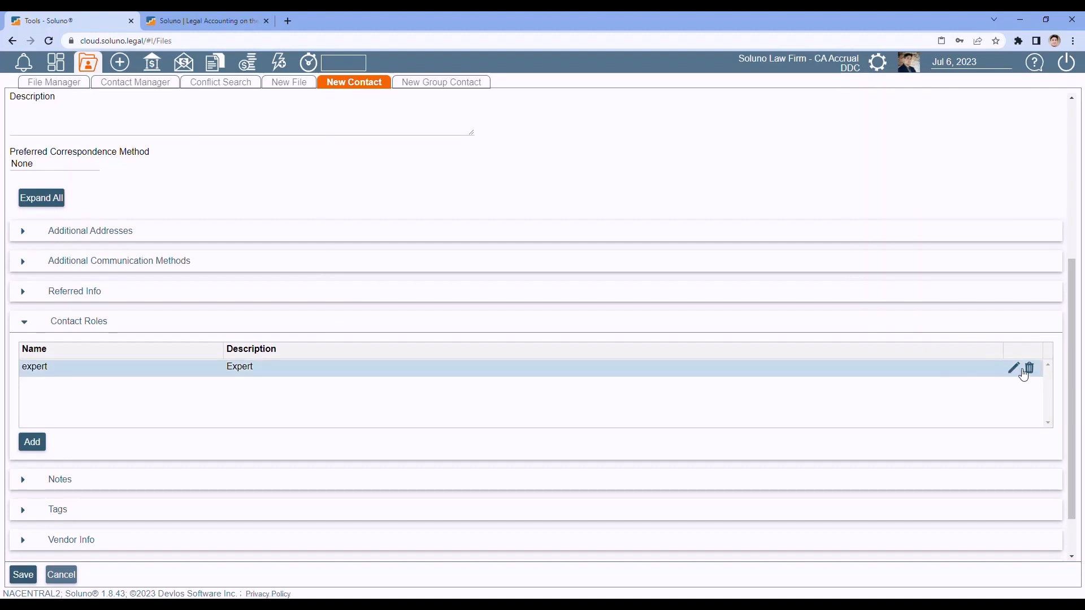
{"action": "left_click", "coordinate": [1029, 369]}
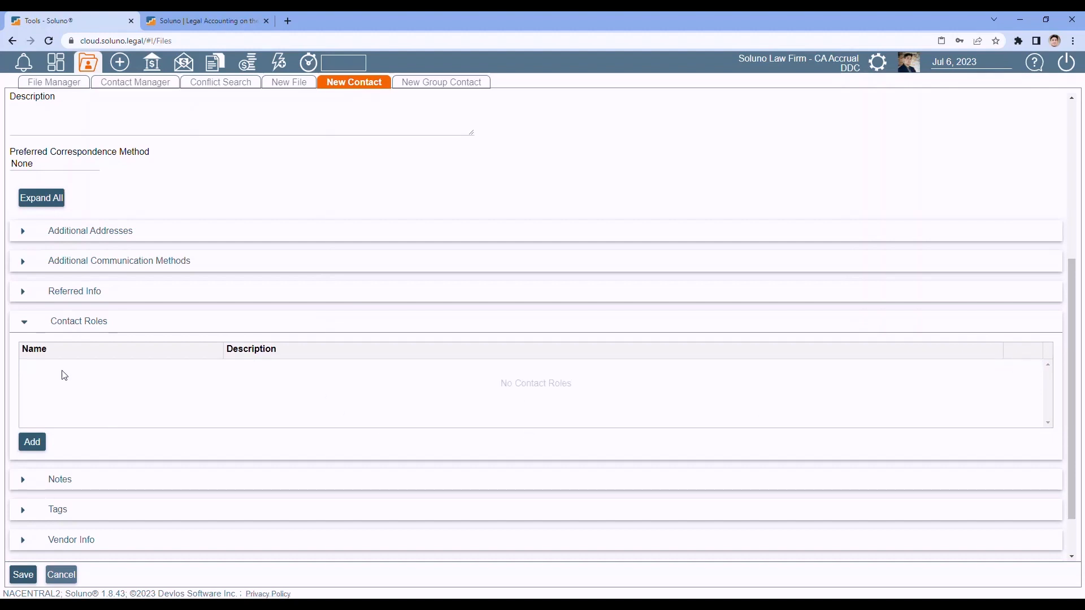
- Collapse Contact Roles and expand the empty Notes section
{"action": "left_click", "coordinate": [25, 324]}
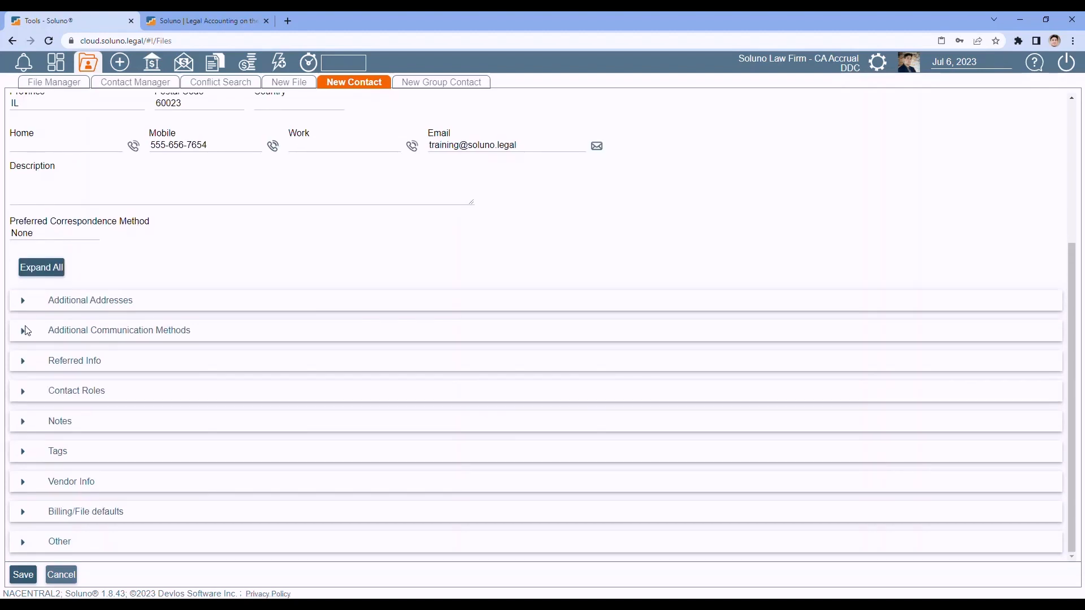
{"action": "left_click", "coordinate": [23, 421]}
{"action": "scroll", "coordinate": [169, 375], "scroll_direction": "down", "scroll_amount": 1}
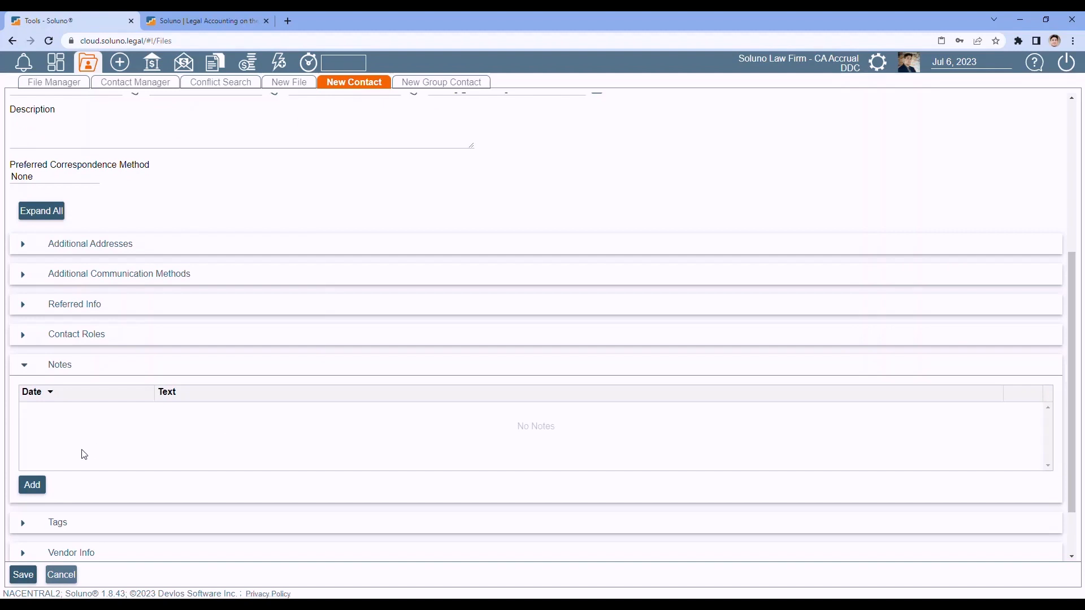
{"action": "left_click", "coordinate": [34, 485]}
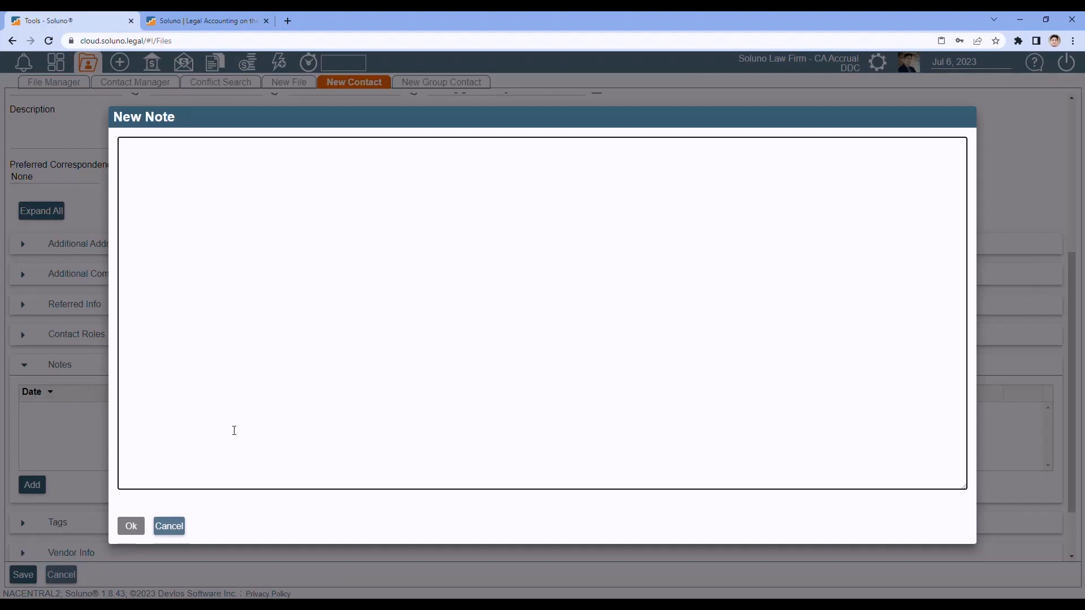
{"action": "left_click", "coordinate": [171, 525]}
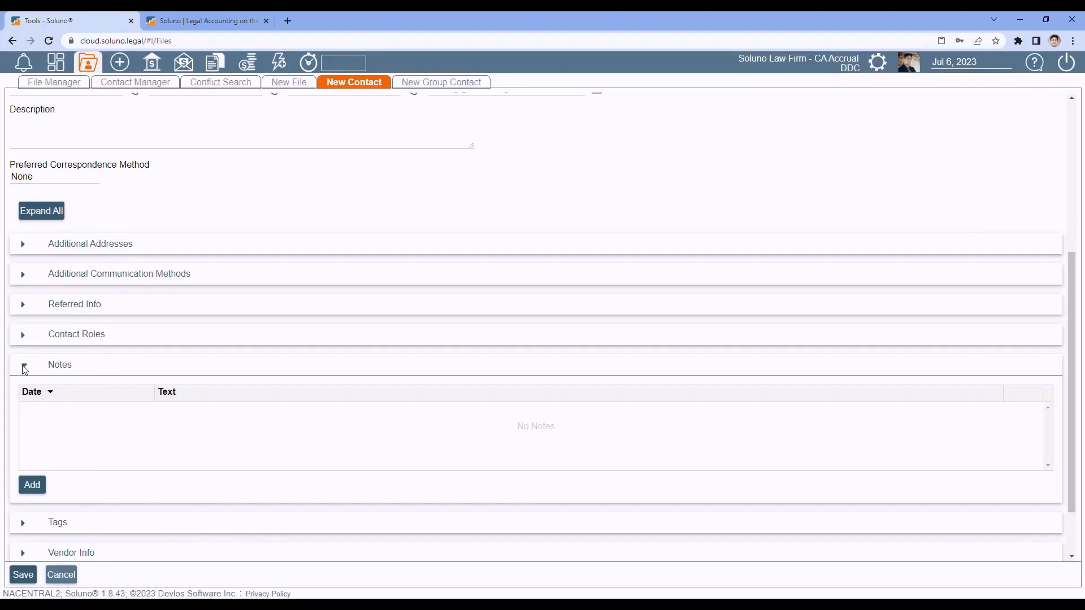
{"action": "left_click", "coordinate": [22, 366]}
- Expand Tags and add a new tag named 'Expert'
{"action": "left_click", "coordinate": [25, 457]}
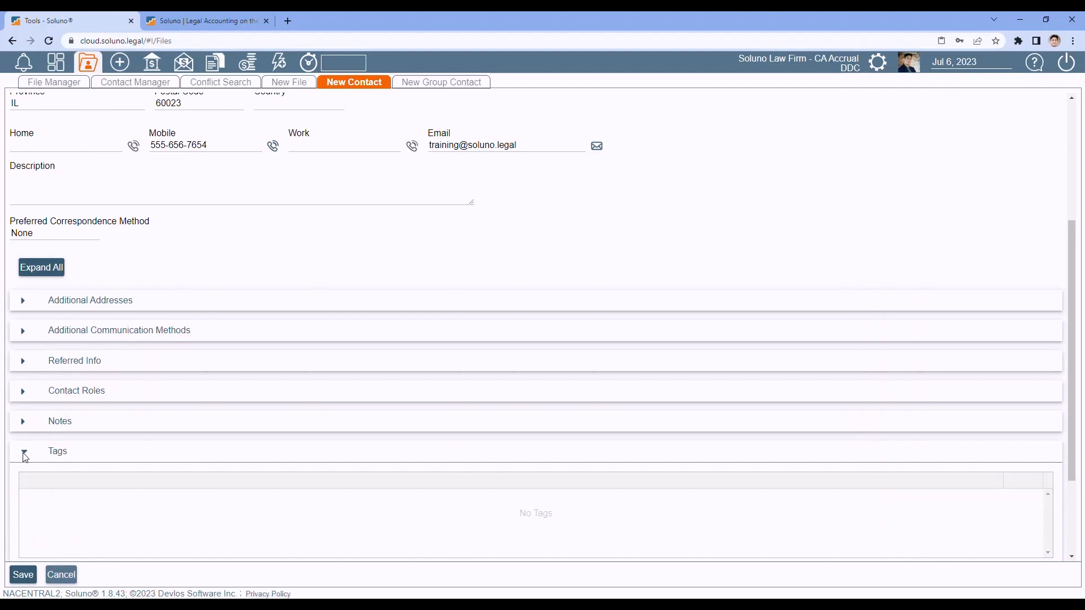
{"action": "scroll", "coordinate": [25, 456], "scroll_direction": "down", "scroll_amount": 1}
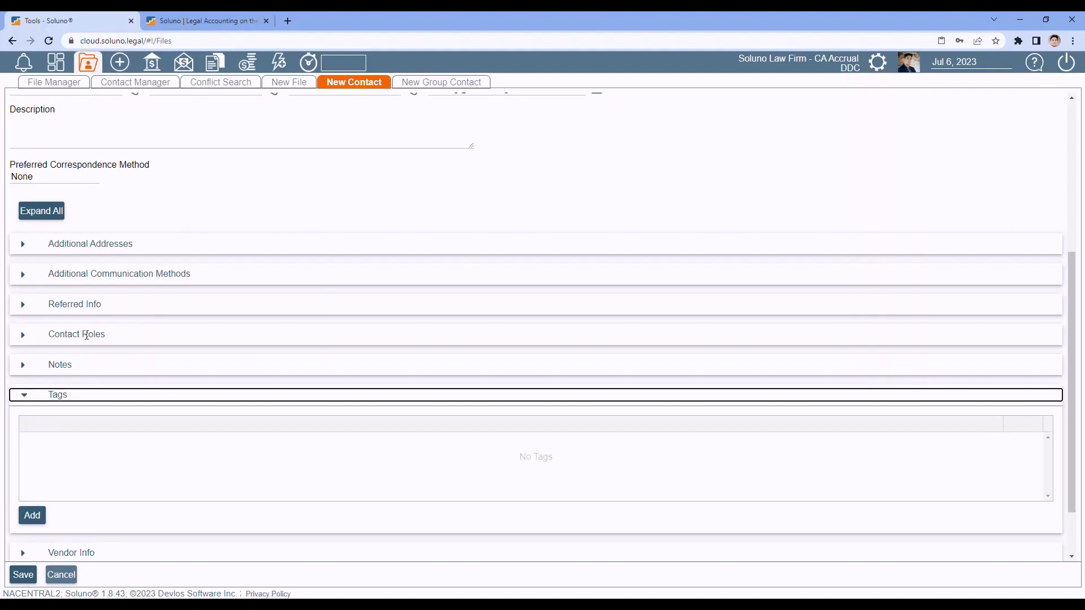
{"action": "left_click", "coordinate": [32, 515]}
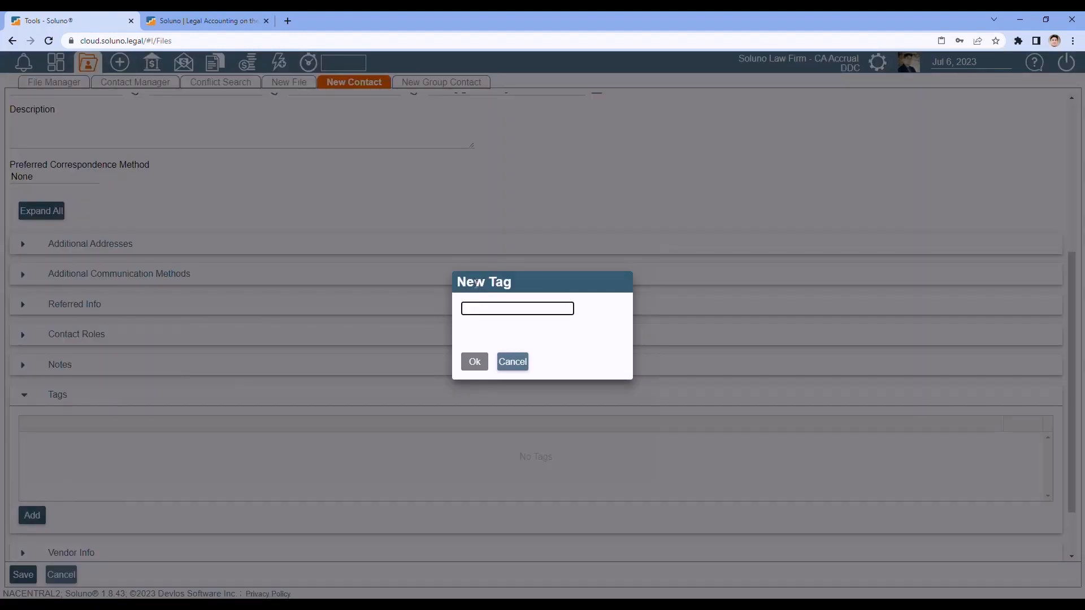
{"action": "type", "text": "Expert"}
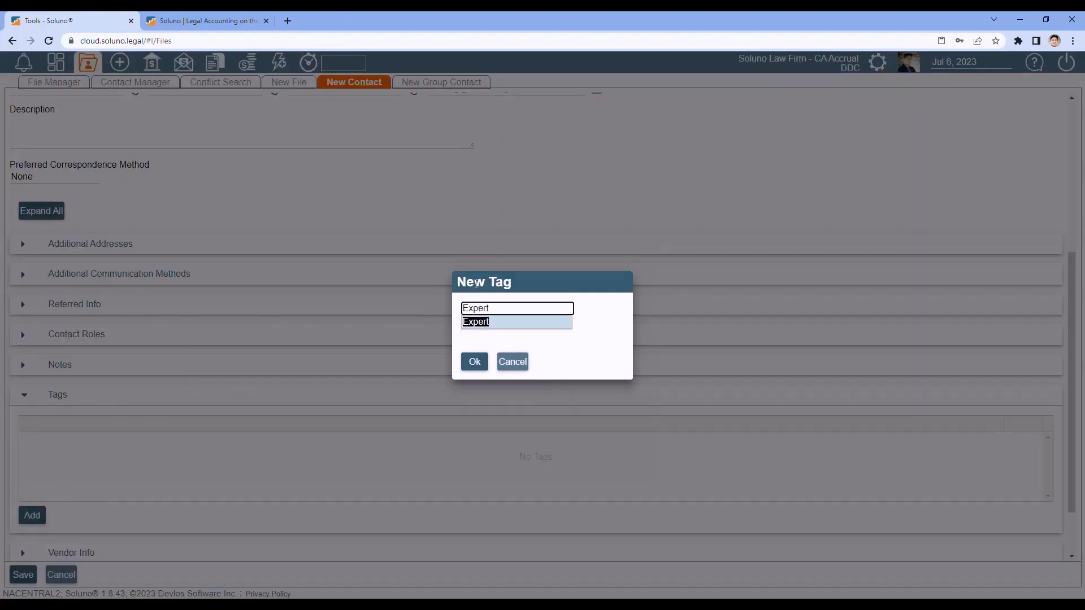
{"action": "left_click", "coordinate": [474, 365]}
{"action": "left_click", "coordinate": [474, 364]}
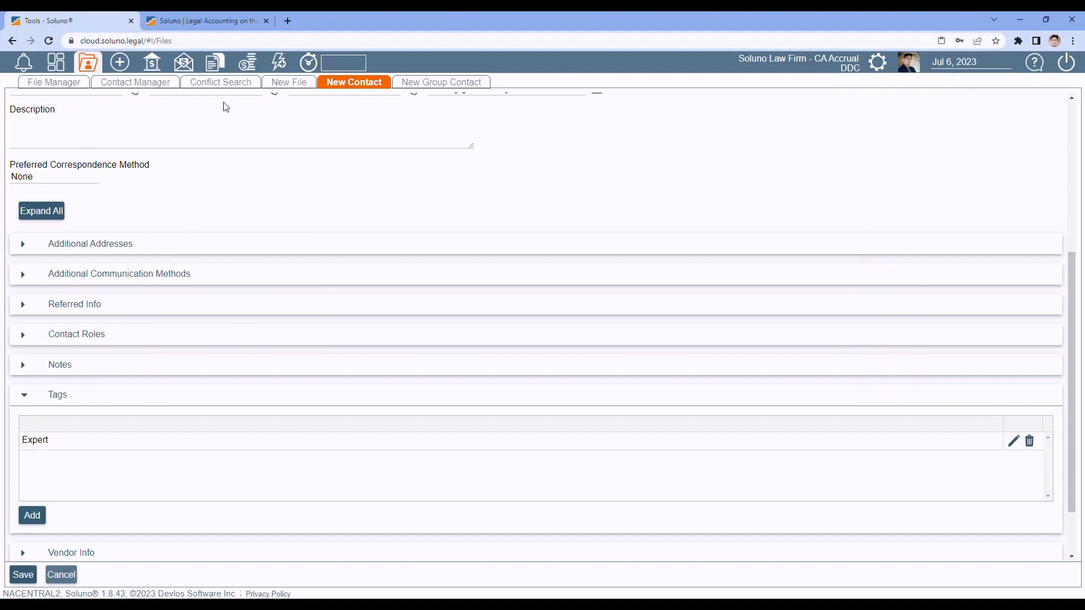
- Set the contacts report to view All with an Expert tag filter, cancel, and return to New Contact
{"action": "left_click", "coordinate": [213, 63]}
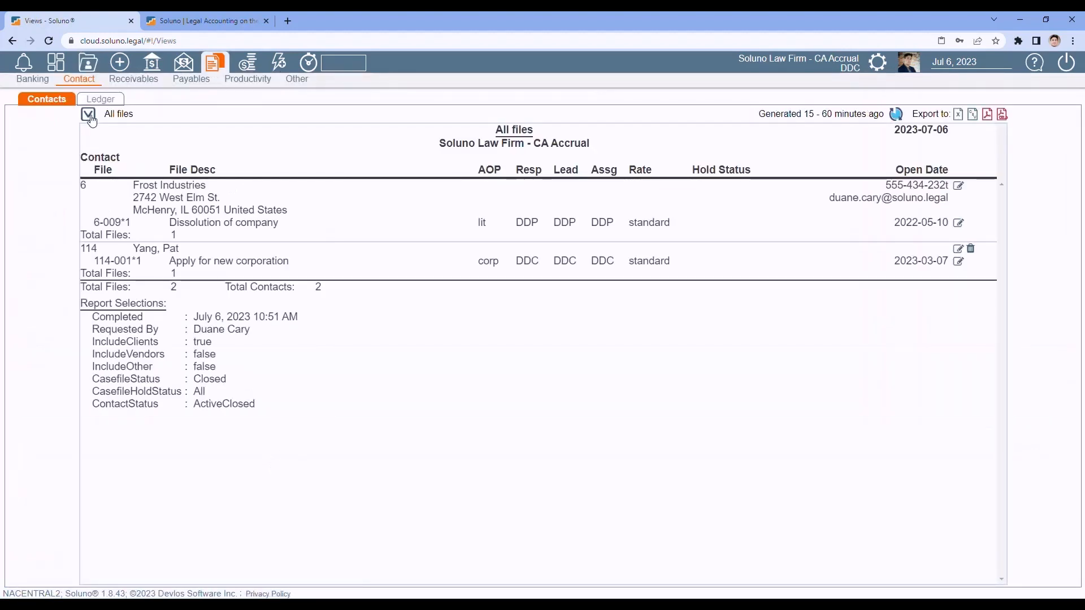
{"action": "left_click", "coordinate": [93, 120]}
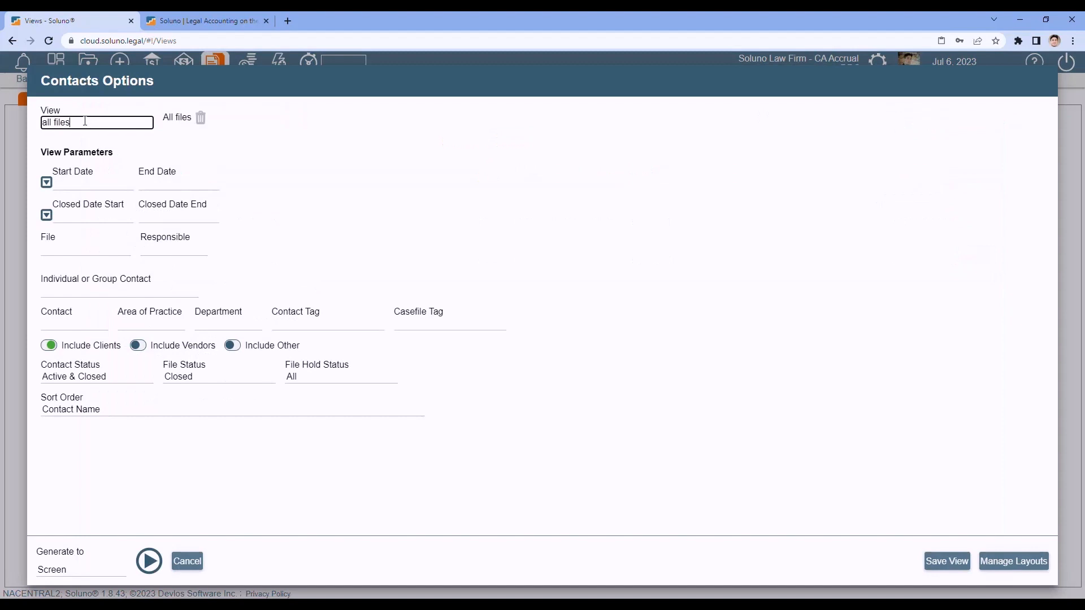
{"action": "left_click", "coordinate": [80, 120]}
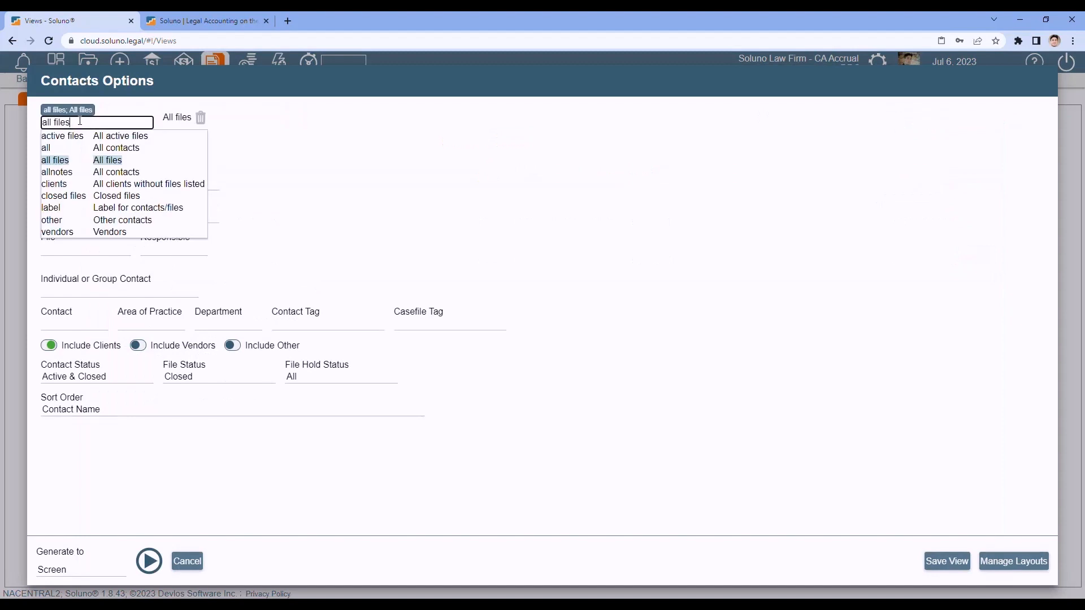
{"action": "left_click", "coordinate": [106, 148]}
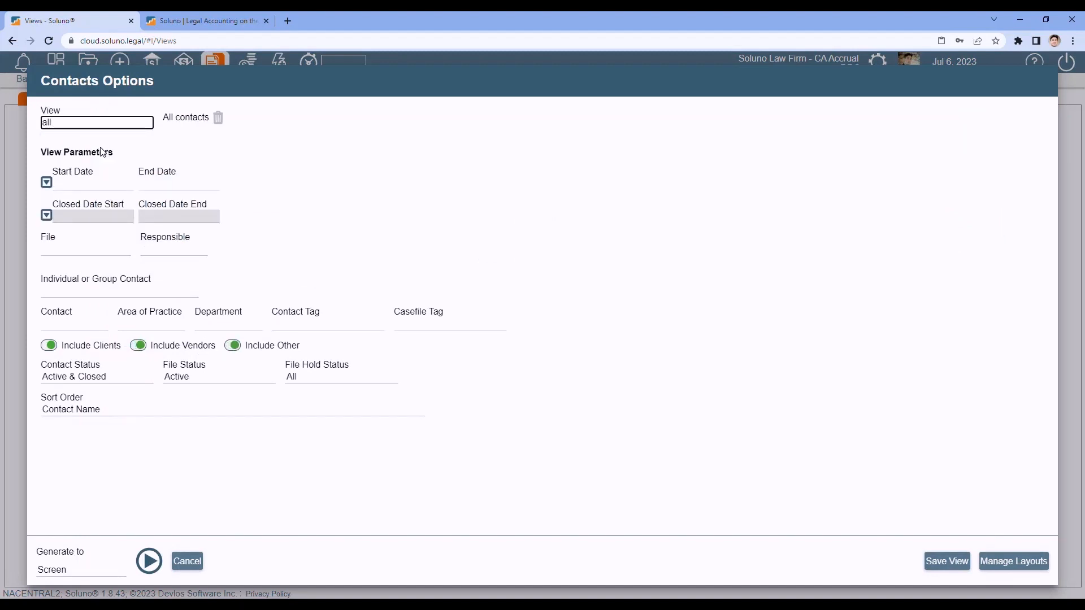
{"action": "left_click", "coordinate": [298, 325]}
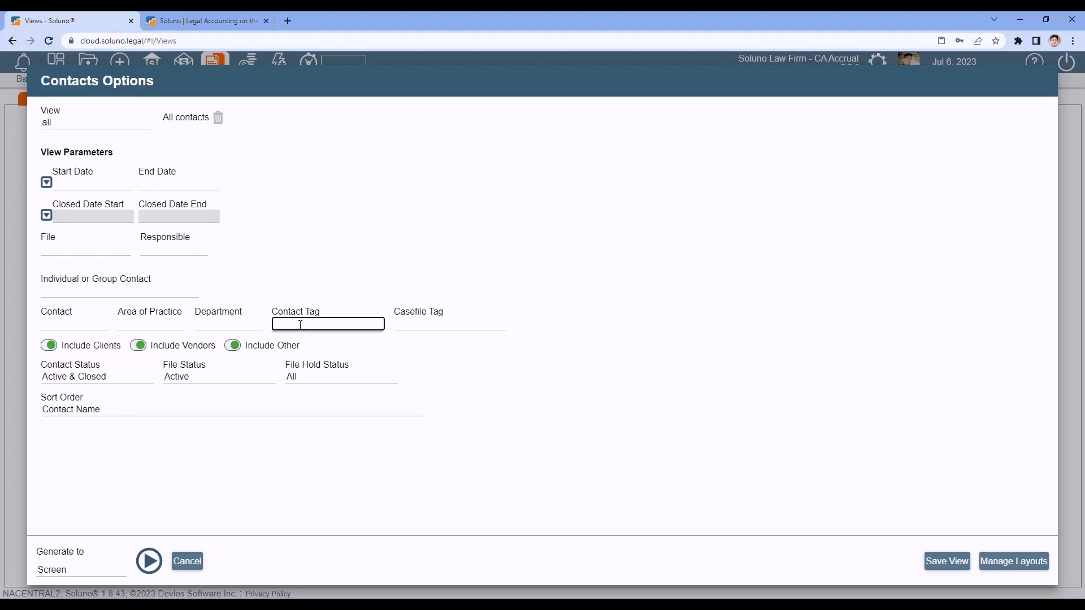
{"action": "type", "text": "Expert"}
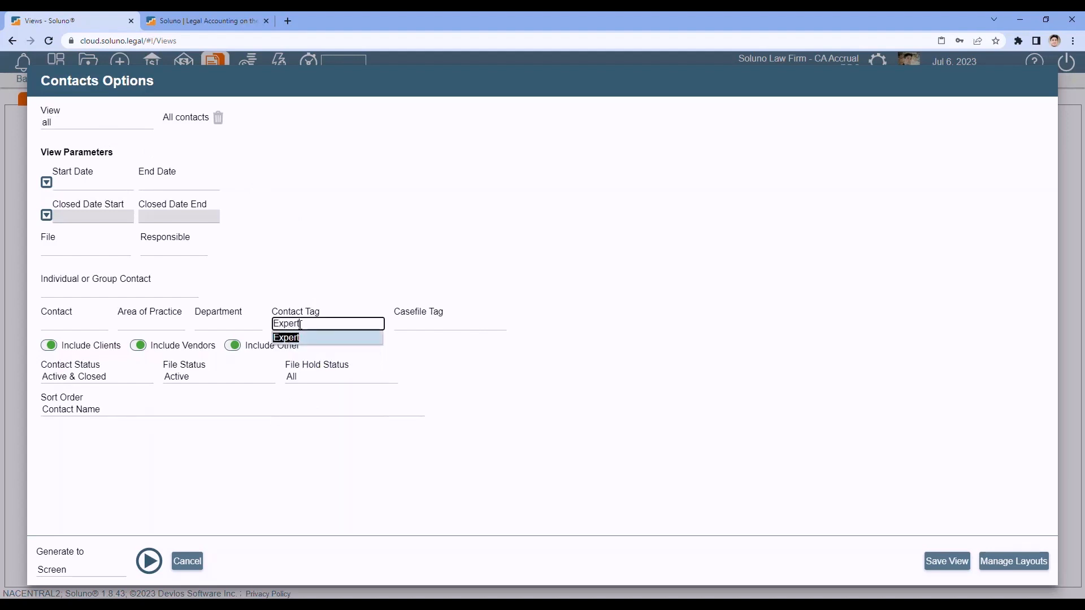
{"action": "left_click", "coordinate": [300, 338]}
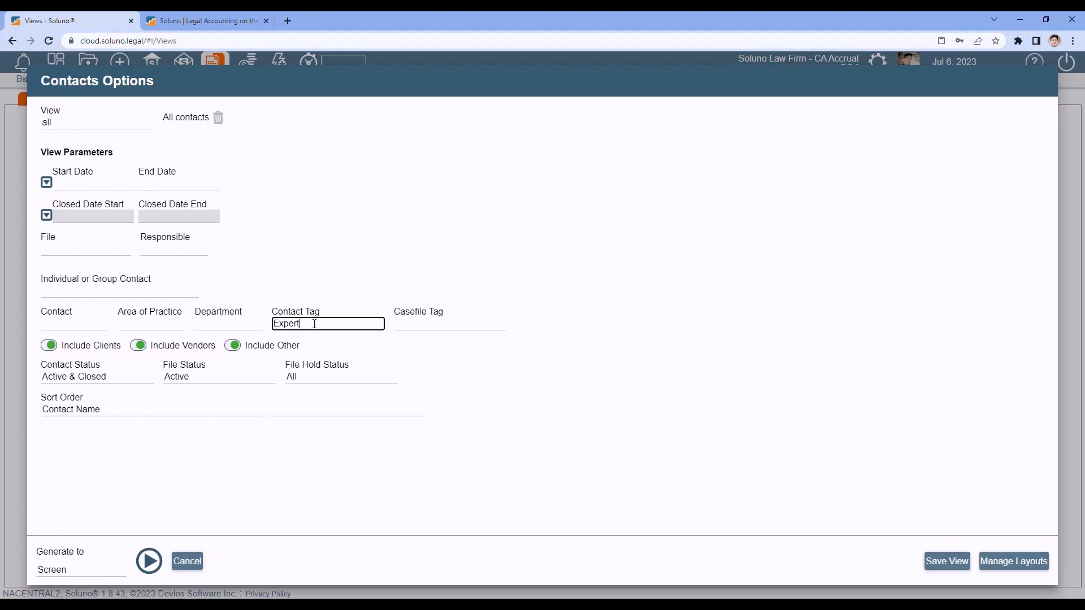
{"action": "left_click", "coordinate": [188, 562]}
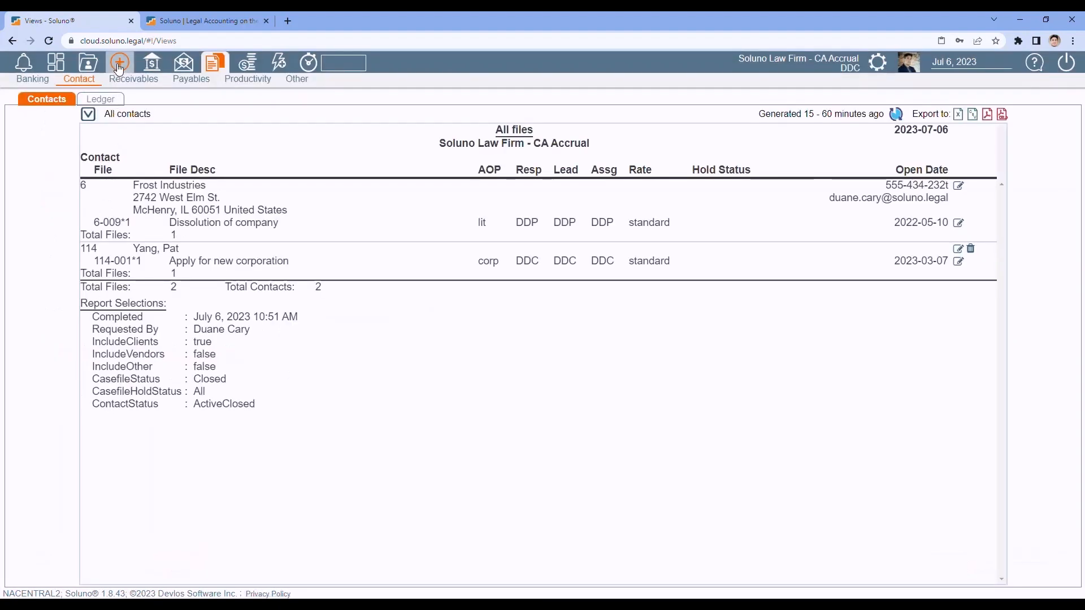
{"action": "left_click", "coordinate": [89, 63]}
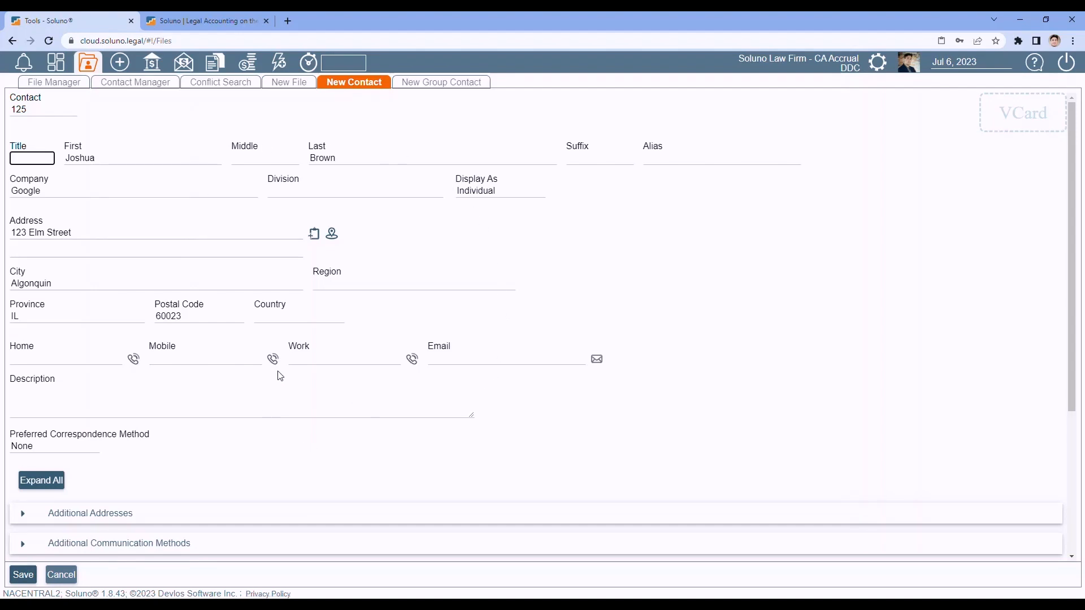
- Scroll down the New Contact form and expand its empty Tags section
{"action": "scroll", "coordinate": [280, 376], "scroll_direction": "down", "scroll_amount": 4}
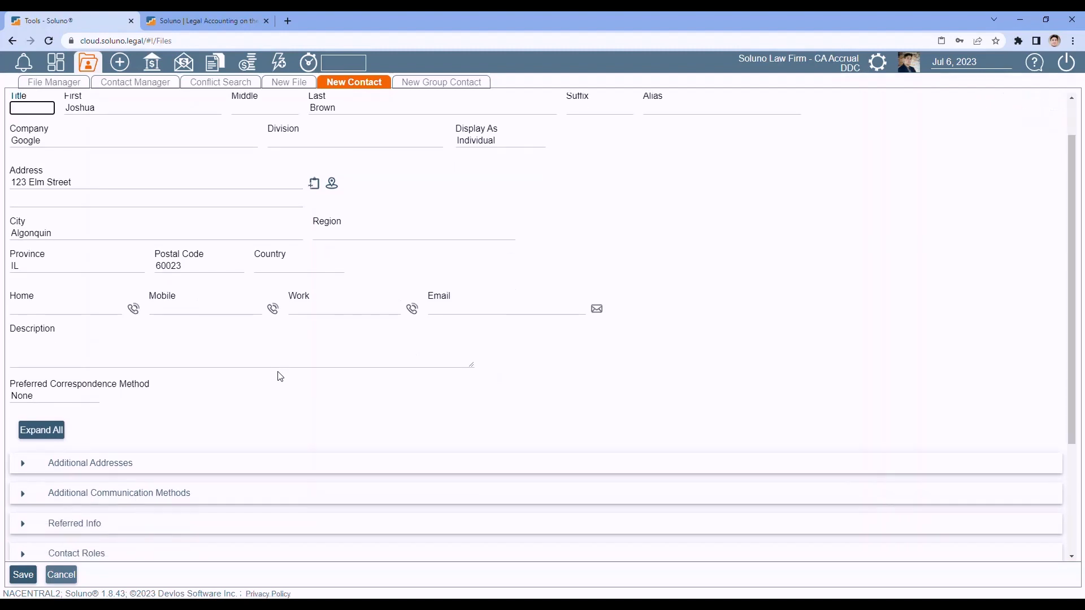
{"action": "left_click", "coordinate": [22, 452]}
{"action": "scroll", "coordinate": [274, 342], "scroll_direction": "down", "scroll_amount": 2}
{"action": "scroll", "coordinate": [273, 343], "scroll_direction": "down", "scroll_amount": 1}
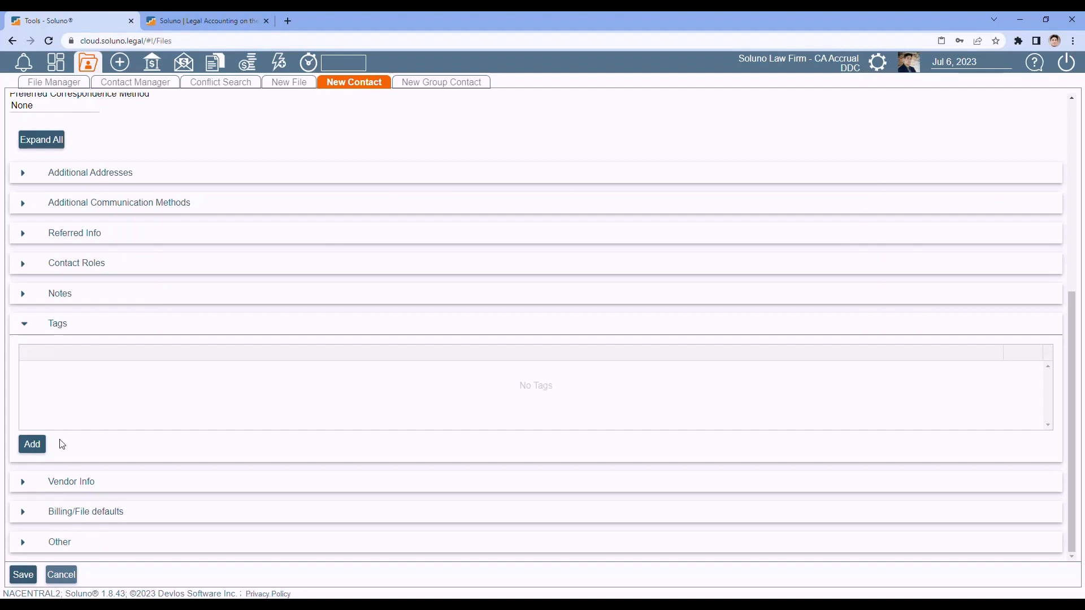
- Add an 'HR' tag, delete it with the trash icon, and collapse Tags
{"action": "left_click", "coordinate": [33, 445]}
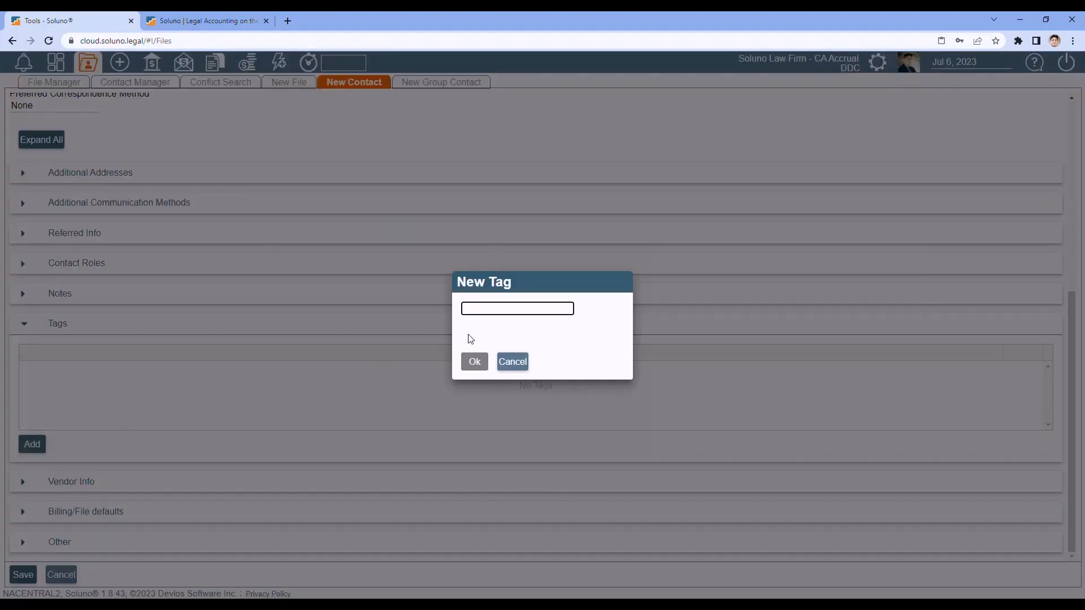
{"action": "type", "text": "HR"}
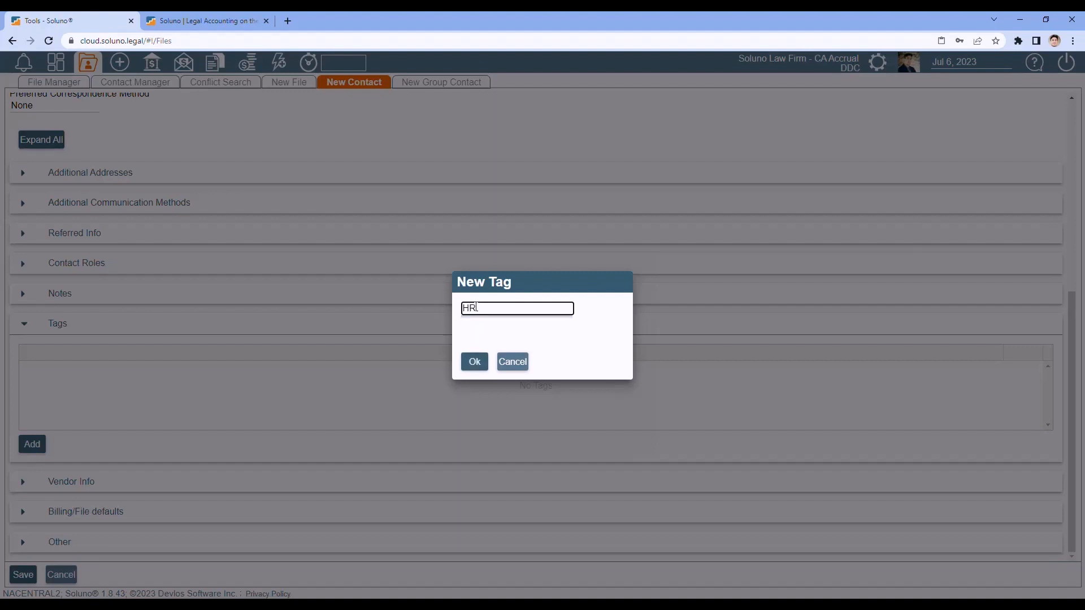
{"action": "left_click", "coordinate": [474, 360]}
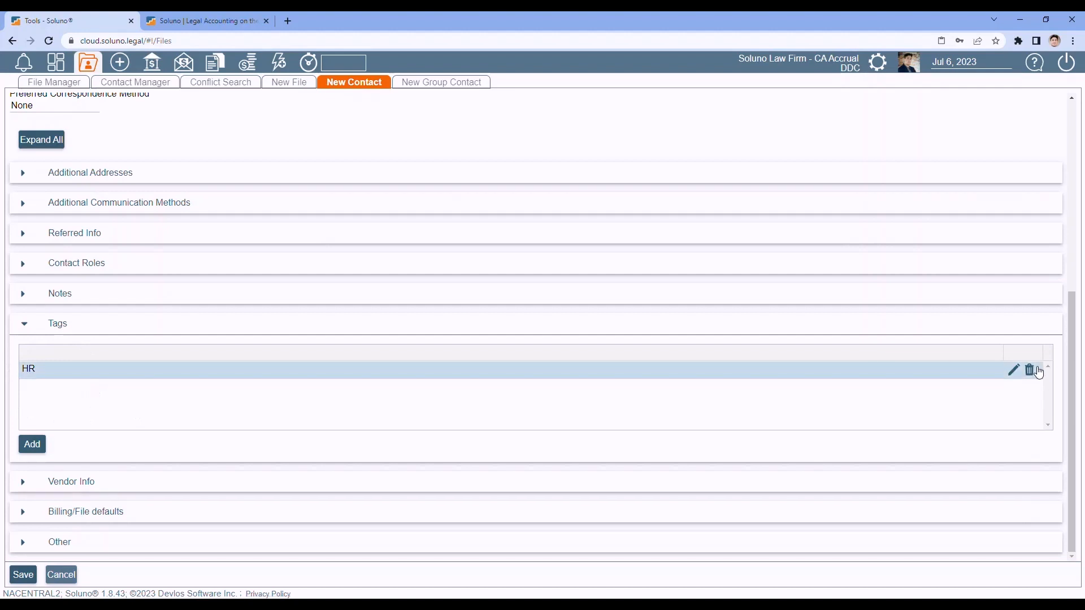
{"action": "left_click", "coordinate": [1030, 371]}
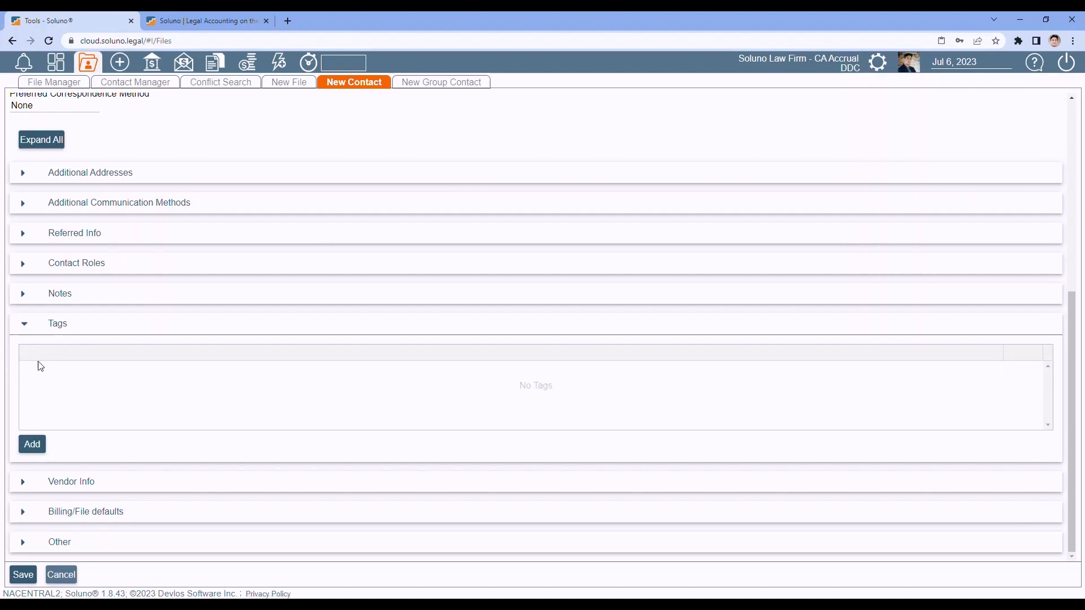
{"action": "left_click", "coordinate": [25, 323]}
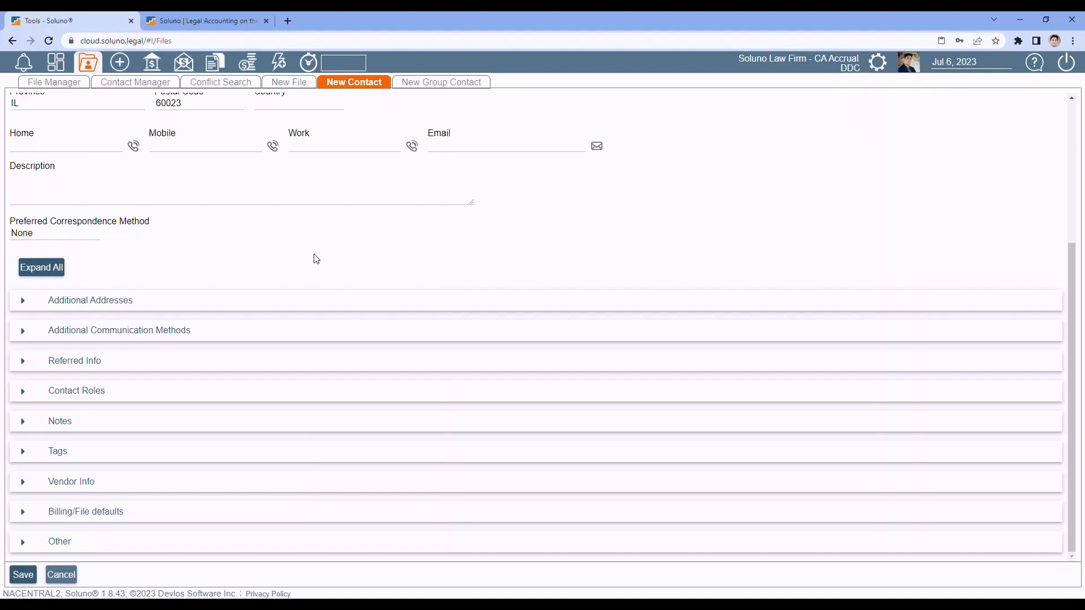
- Expand Vendor Info, set Is Vendor to Vendor, and scroll down to Vendor Arrangements
{"action": "left_click", "coordinate": [24, 483]}
{"action": "scroll", "coordinate": [204, 355], "scroll_direction": "down", "scroll_amount": 4}
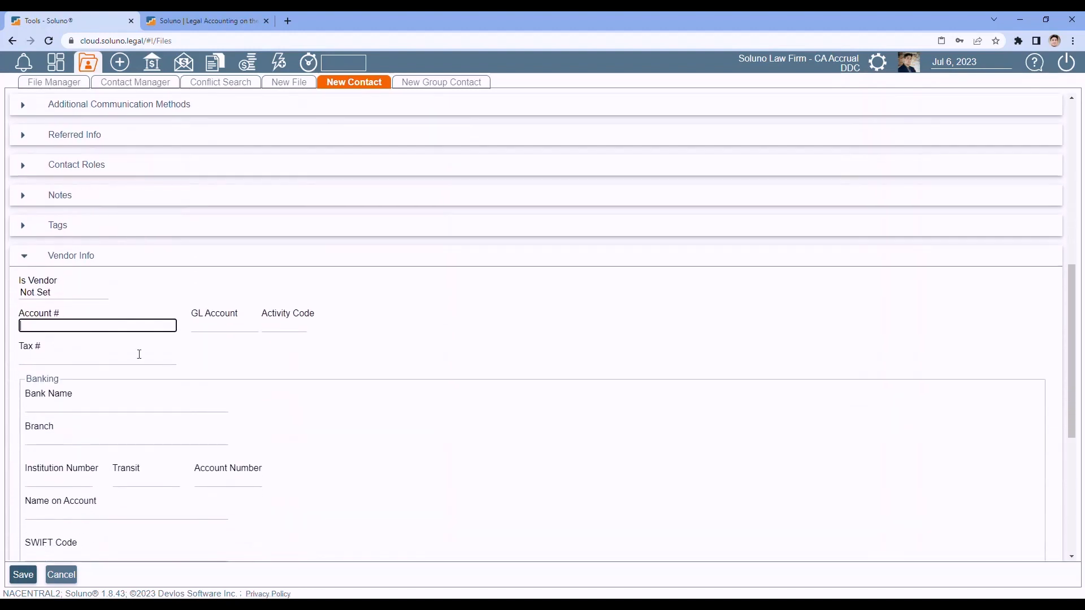
{"action": "left_click", "coordinate": [67, 294]}
{"action": "left_click", "coordinate": [51, 318]}
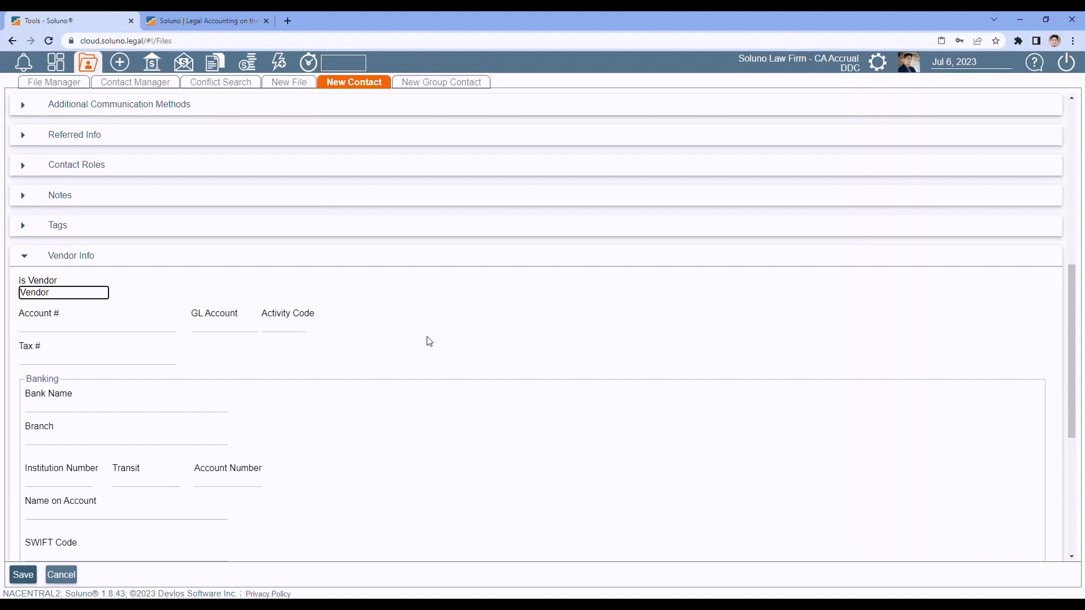
{"action": "scroll", "coordinate": [429, 341], "scroll_direction": "down", "scroll_amount": 1}
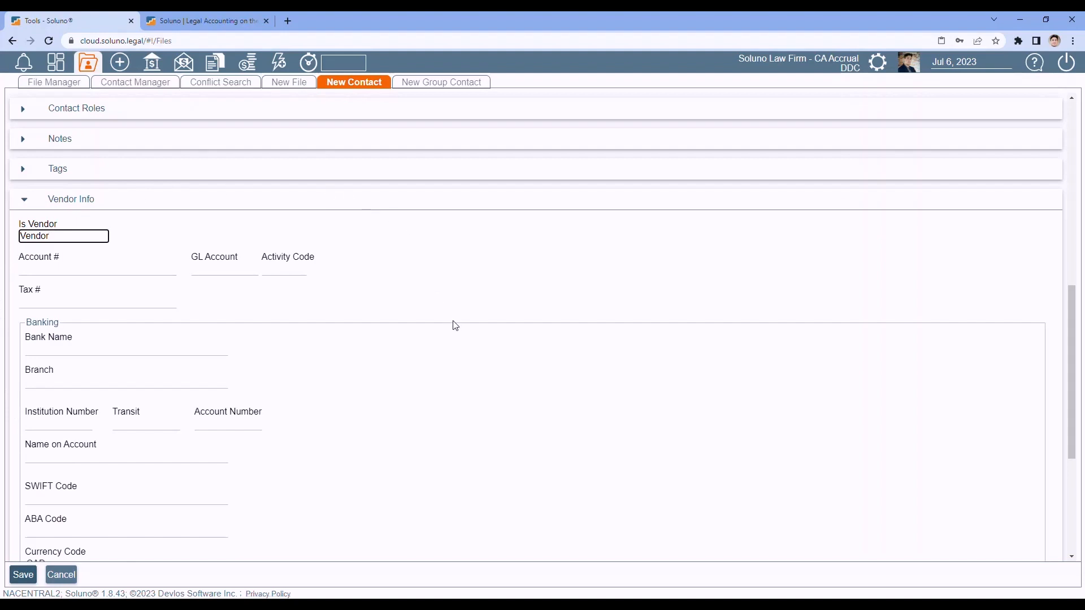
{"action": "scroll", "coordinate": [457, 328], "scroll_direction": "down", "scroll_amount": 1}
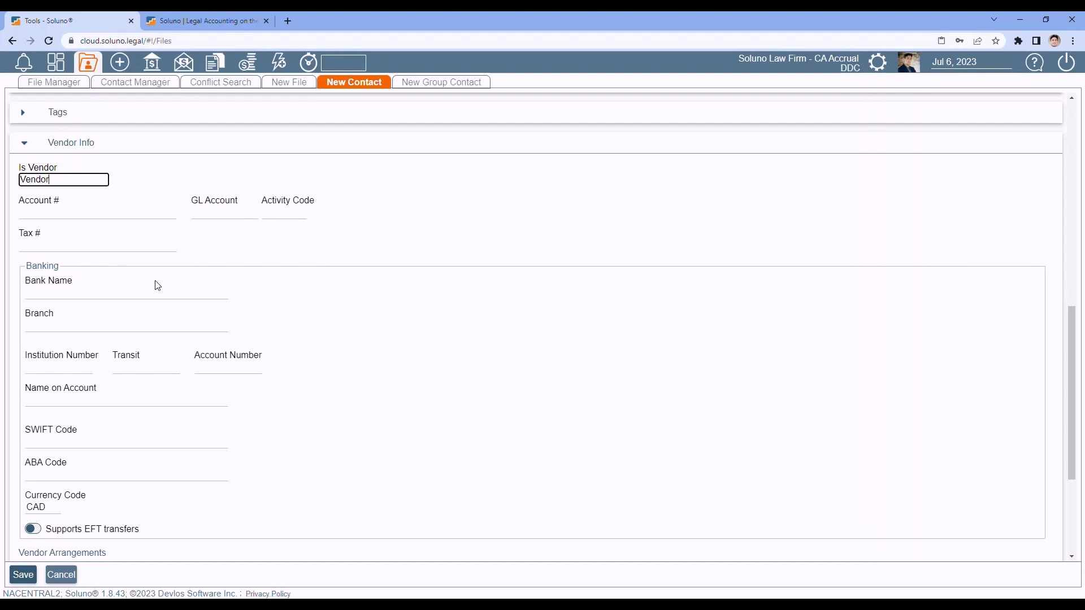
{"action": "scroll", "coordinate": [202, 381], "scroll_direction": "down", "scroll_amount": 3}
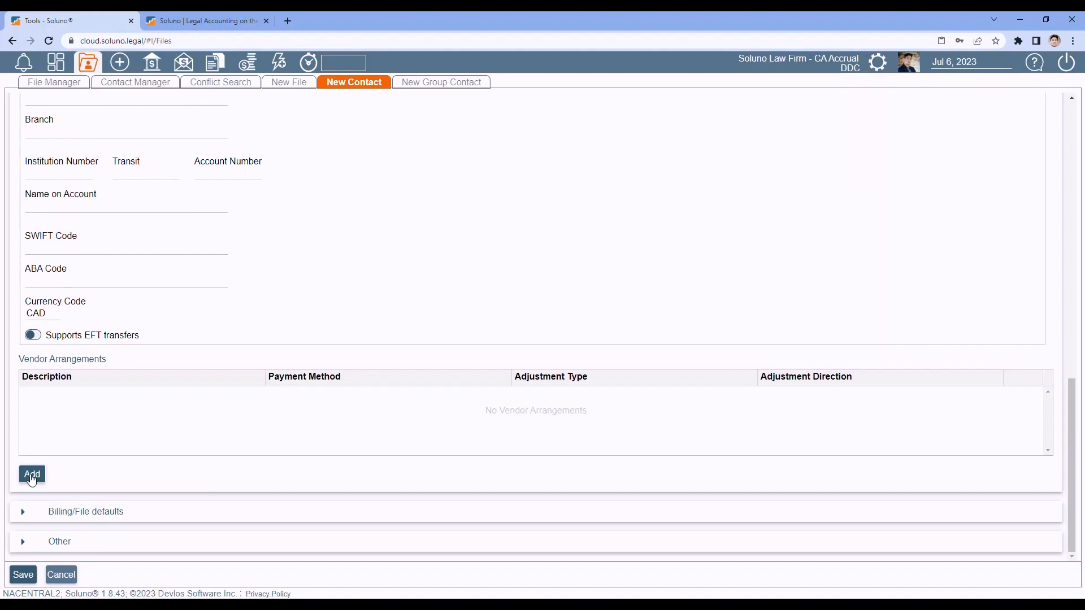
- Add the 10/20net60 arrangement under Vendor Arrangements
{"action": "left_click", "coordinate": [32, 476]}
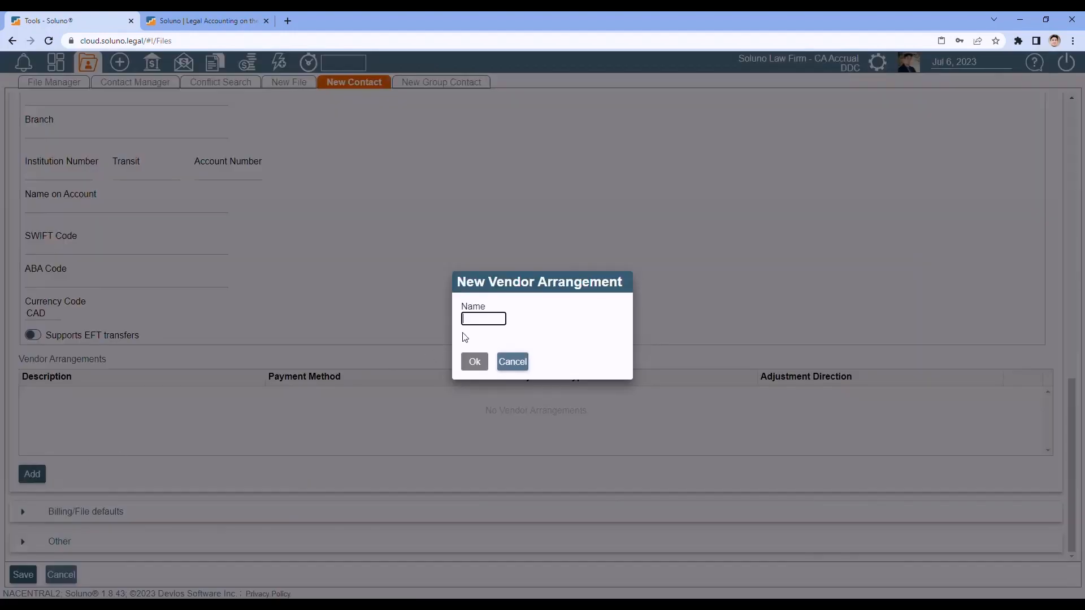
{"action": "left_click", "coordinate": [486, 318]}
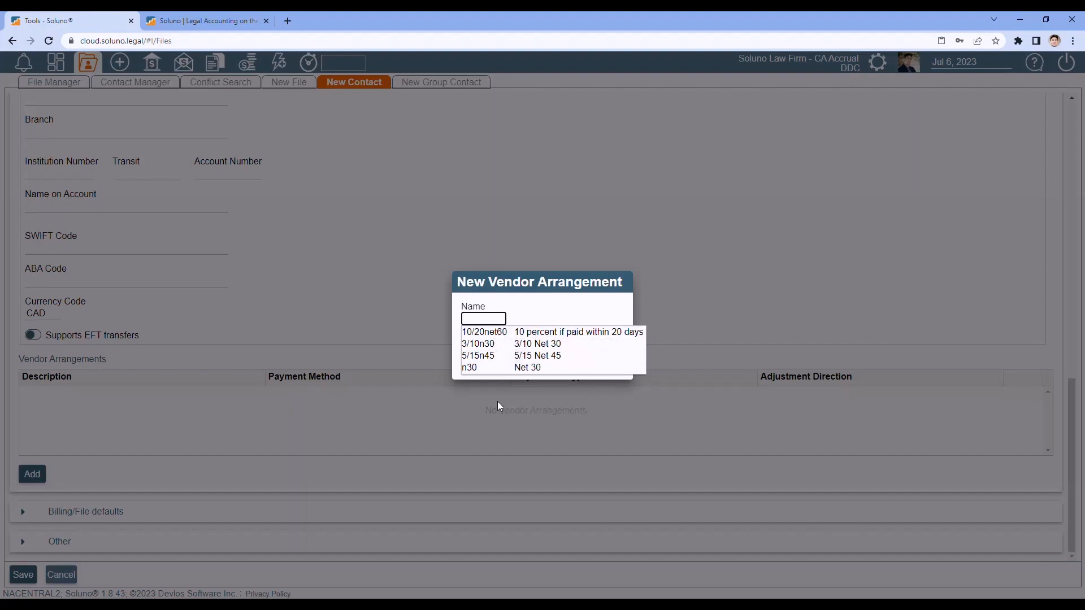
{"action": "left_click", "coordinate": [487, 333]}
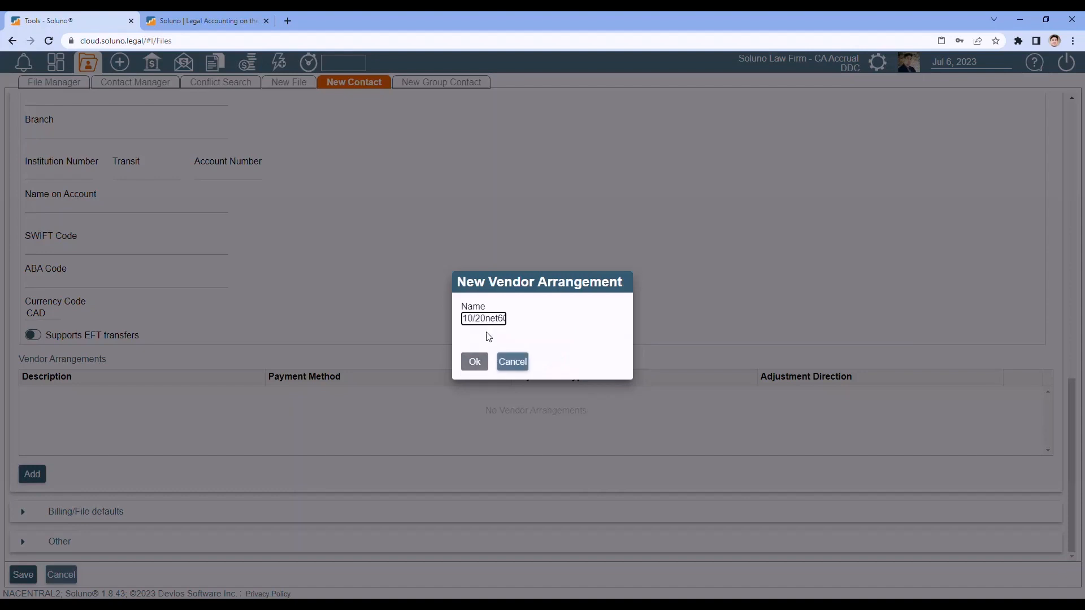
{"action": "left_click", "coordinate": [474, 362]}
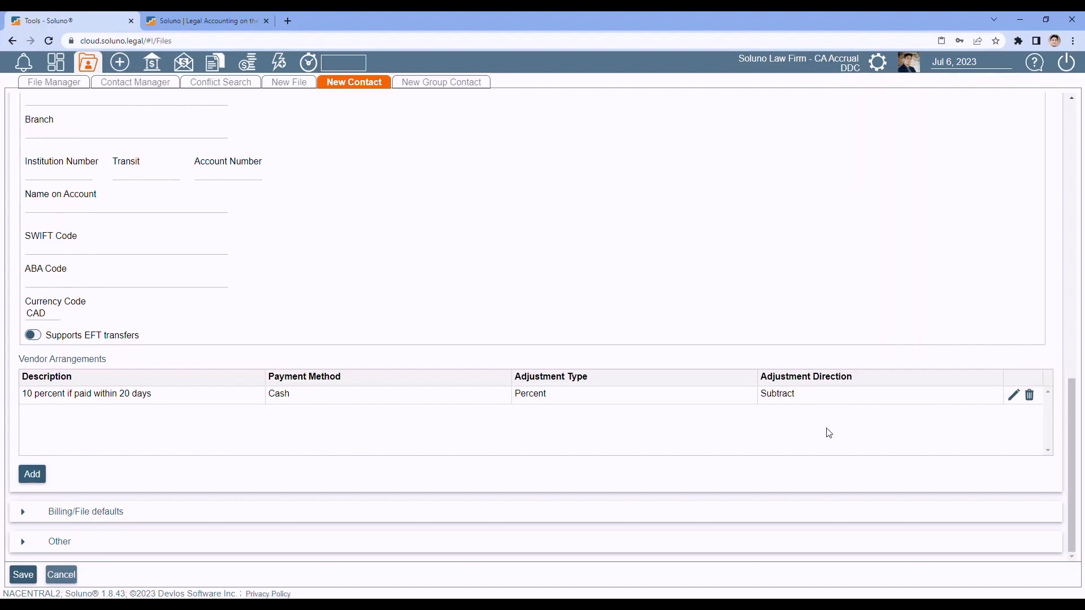
- Delete the '10 percent if paid within 20 days' vendor arrangement and show Firm License Information
{"action": "left_click", "coordinate": [1031, 400]}
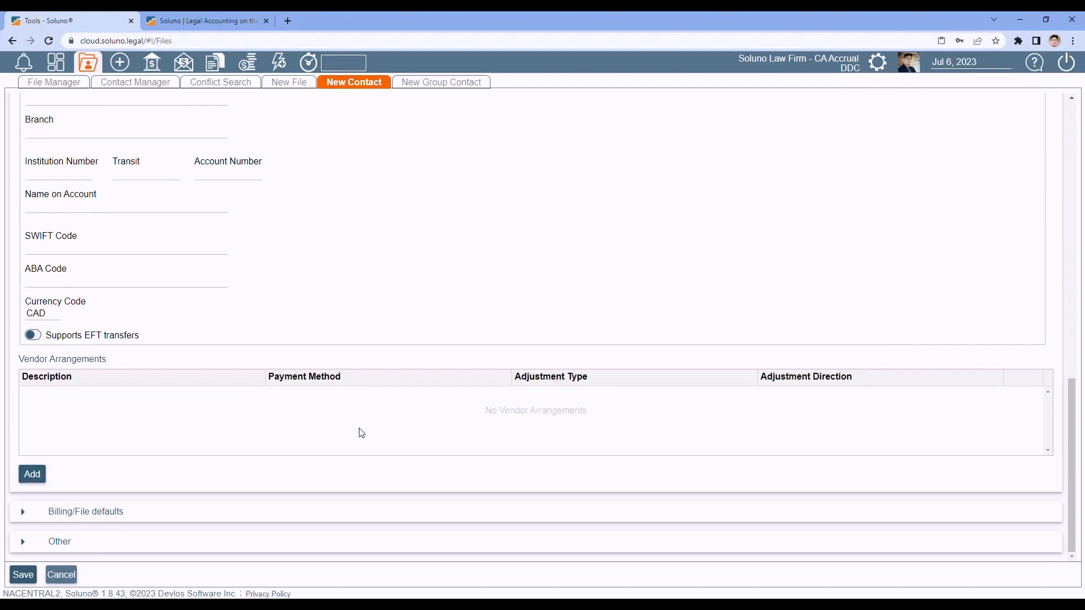
{"action": "scroll", "coordinate": [362, 433], "scroll_direction": "up", "scroll_amount": 1}
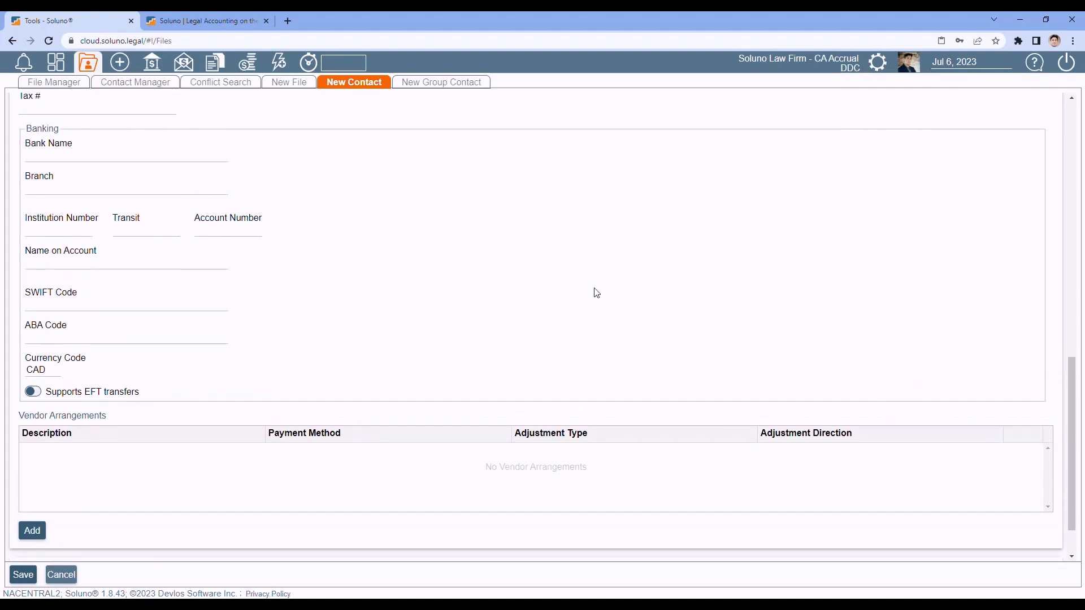
{"action": "left_click", "coordinate": [796, 62]}
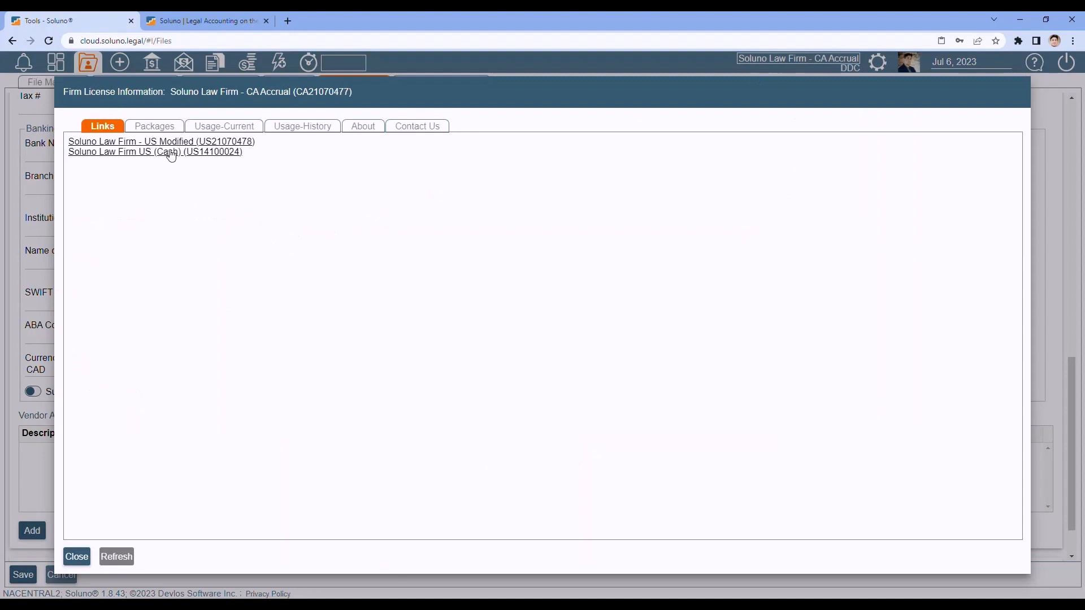
- Switch to the Soluno Law Firm - US Modified books and return to the New Contact form
{"action": "left_click", "coordinate": [167, 141]}
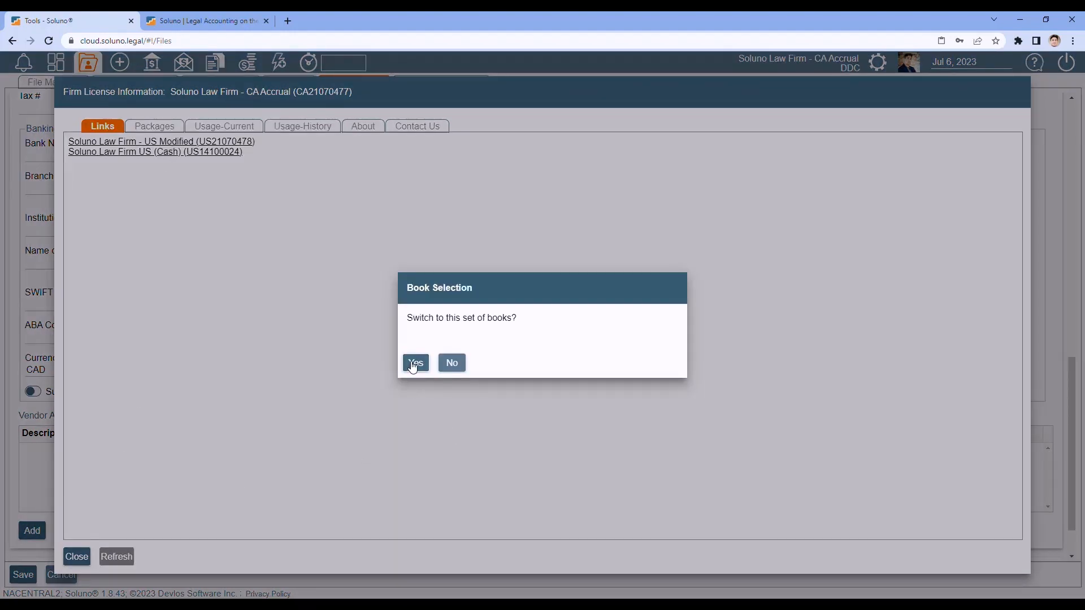
{"action": "left_click", "coordinate": [415, 362]}
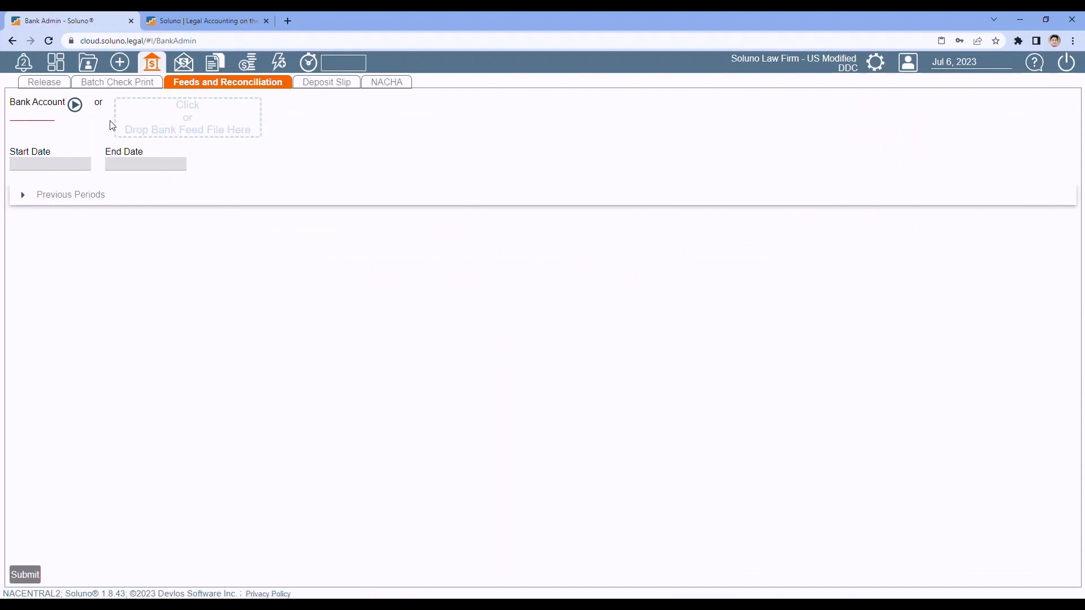
{"action": "left_click", "coordinate": [87, 65]}
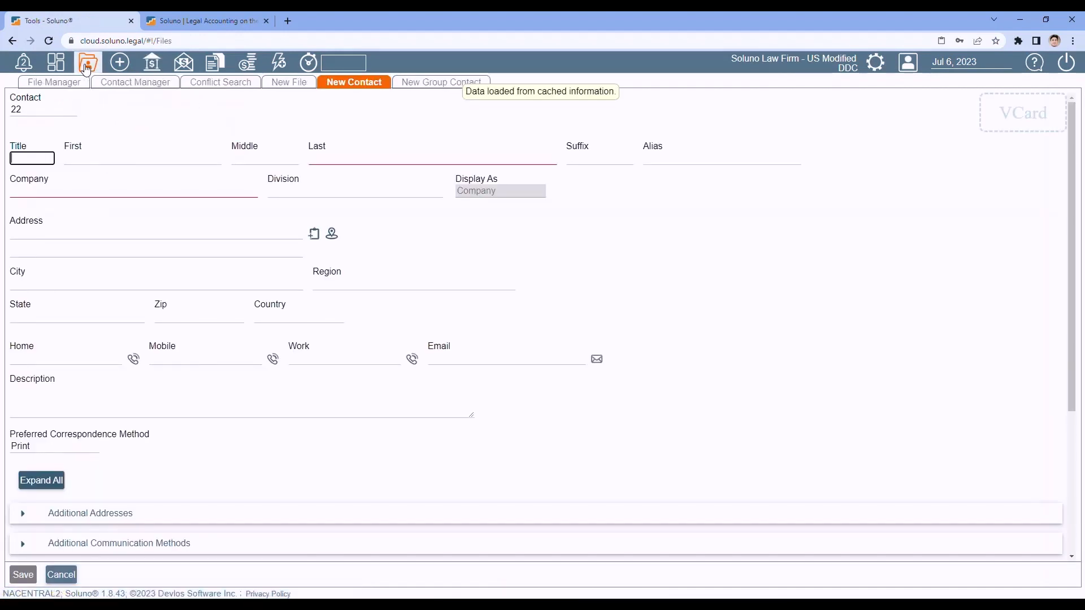
- Expand Vendor Info and check the 1099 Form Type choices, leaving it on MISC
{"action": "scroll", "coordinate": [219, 302], "scroll_direction": "down", "scroll_amount": 4}
{"action": "left_click", "coordinate": [23, 481]}
{"action": "scroll", "coordinate": [166, 380], "scroll_direction": "down", "scroll_amount": 1}
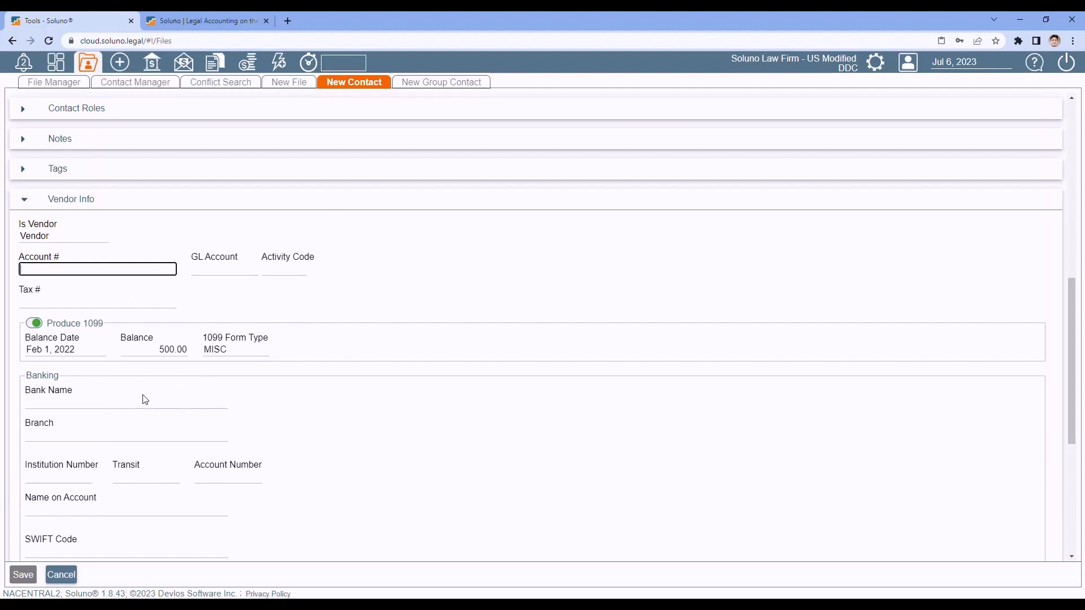
{"action": "left_click", "coordinate": [247, 349]}
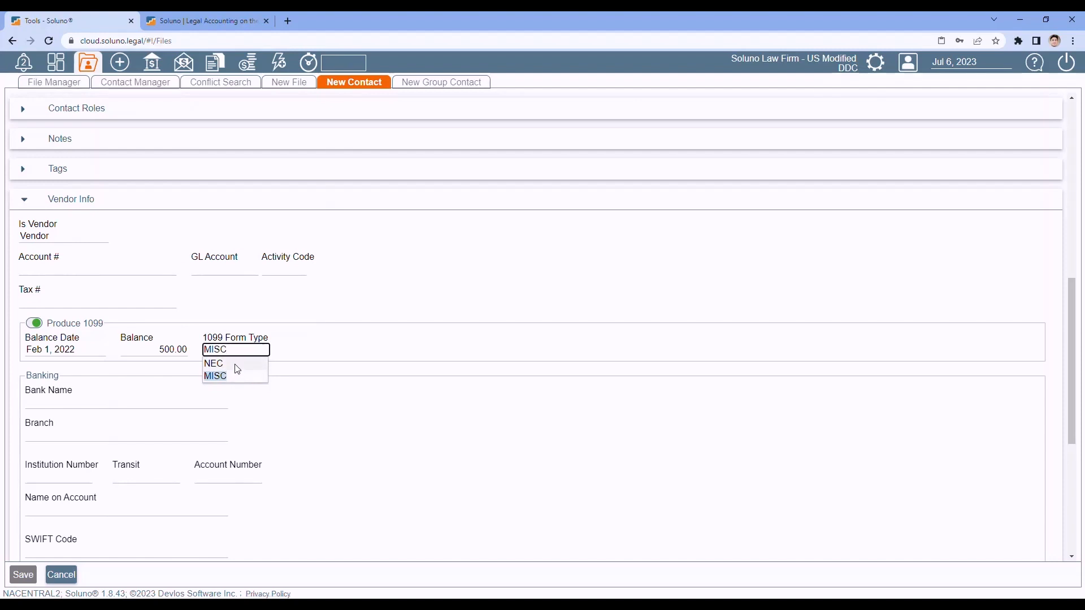
{"action": "left_click", "coordinate": [457, 282]}
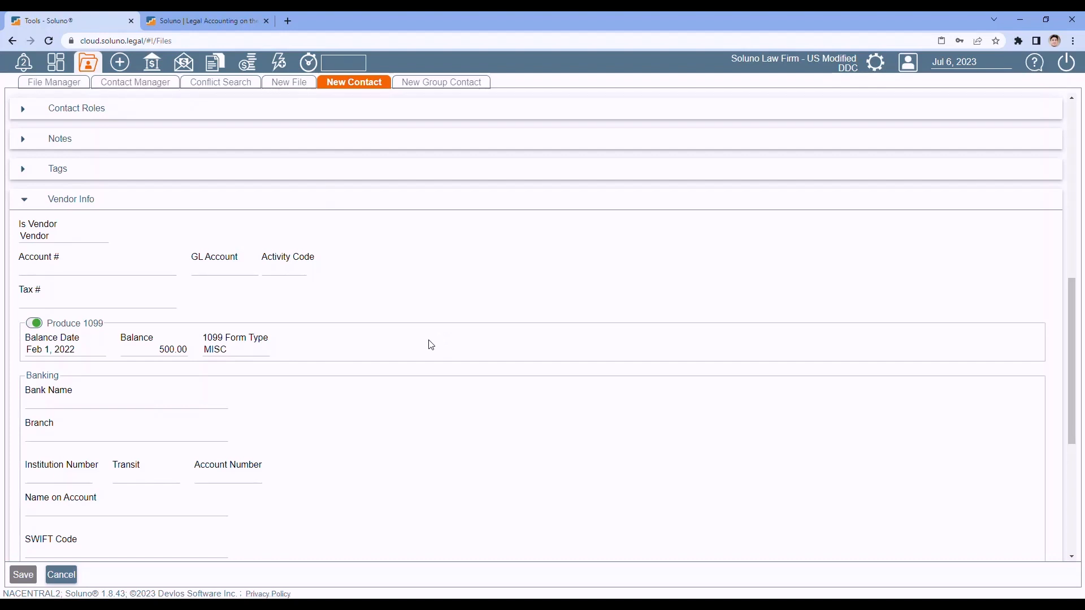
- Return to the Soluno Law Firm - CA Accrual books through Firm License Information
{"action": "left_click", "coordinate": [791, 63]}
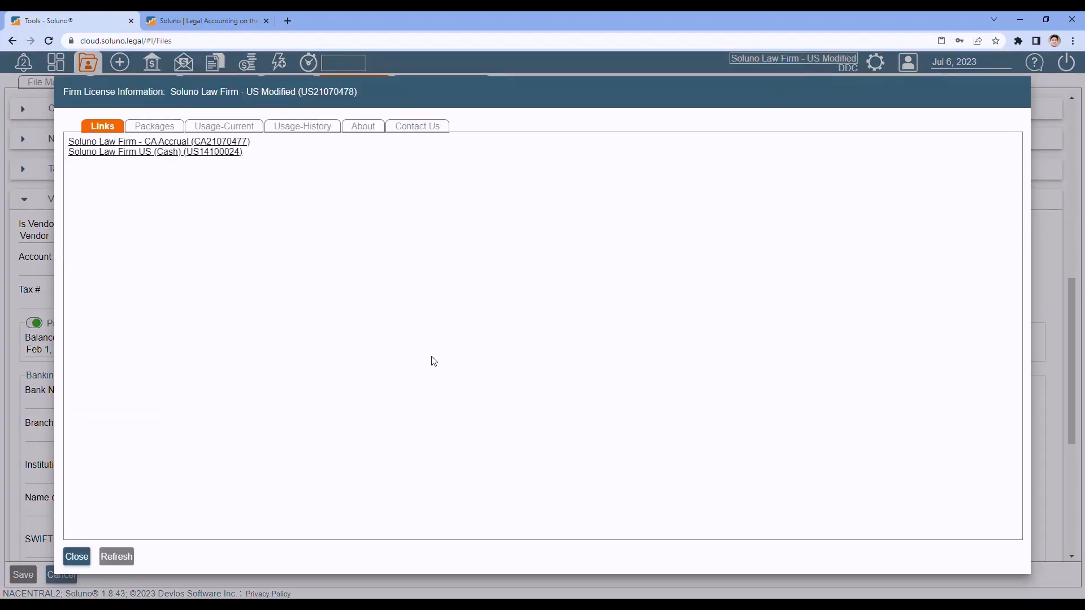
{"action": "left_click", "coordinate": [167, 142]}
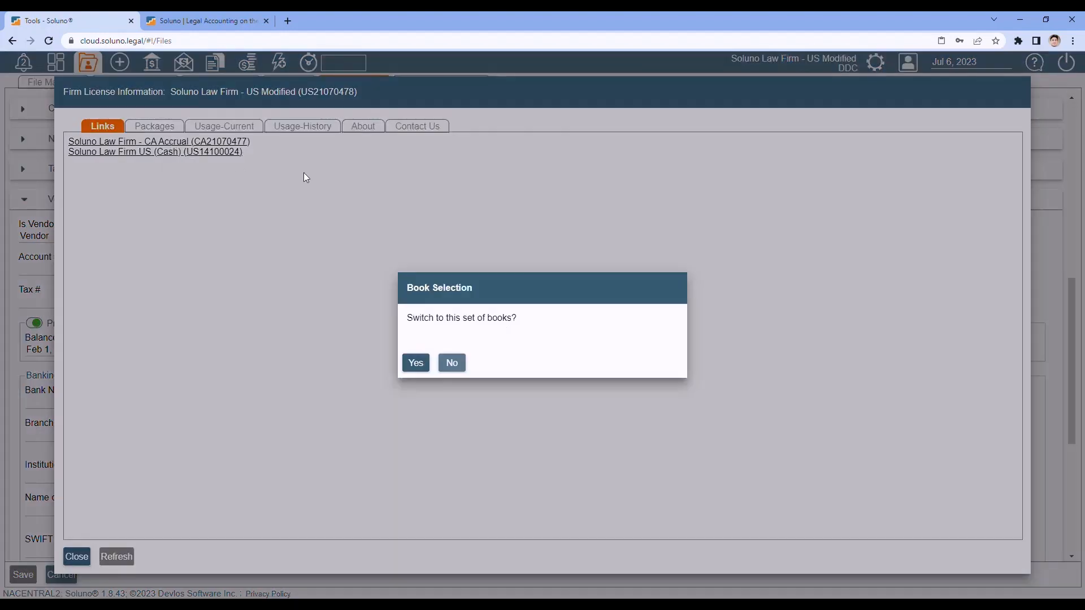
{"action": "left_click", "coordinate": [413, 363]}
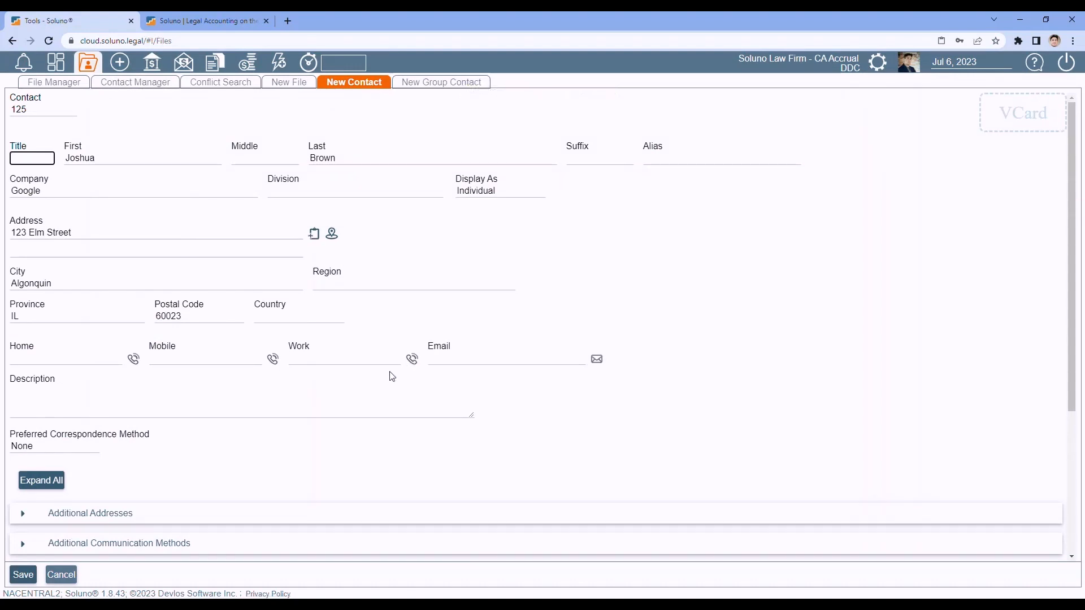
{"action": "scroll", "coordinate": [291, 274], "scroll_direction": "down", "scroll_amount": 4}
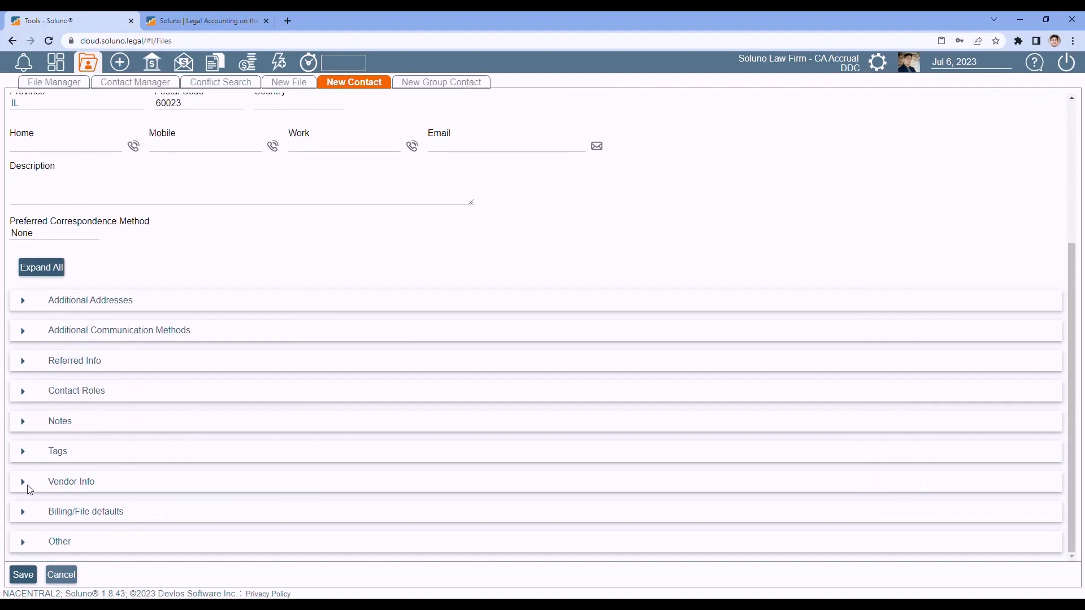
- Expand Billing/File defaults, review Billing Group choices keeping default, and list the Tax Group options
{"action": "left_click", "coordinate": [23, 511]}
{"action": "scroll", "coordinate": [286, 305], "scroll_direction": "down", "scroll_amount": 5}
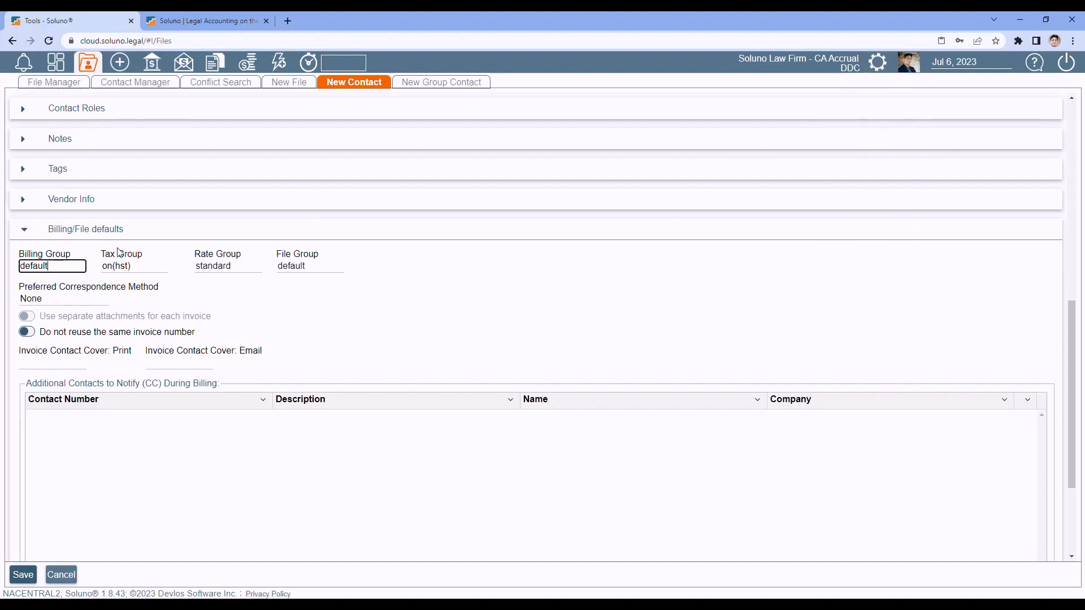
{"action": "left_click", "coordinate": [61, 264]}
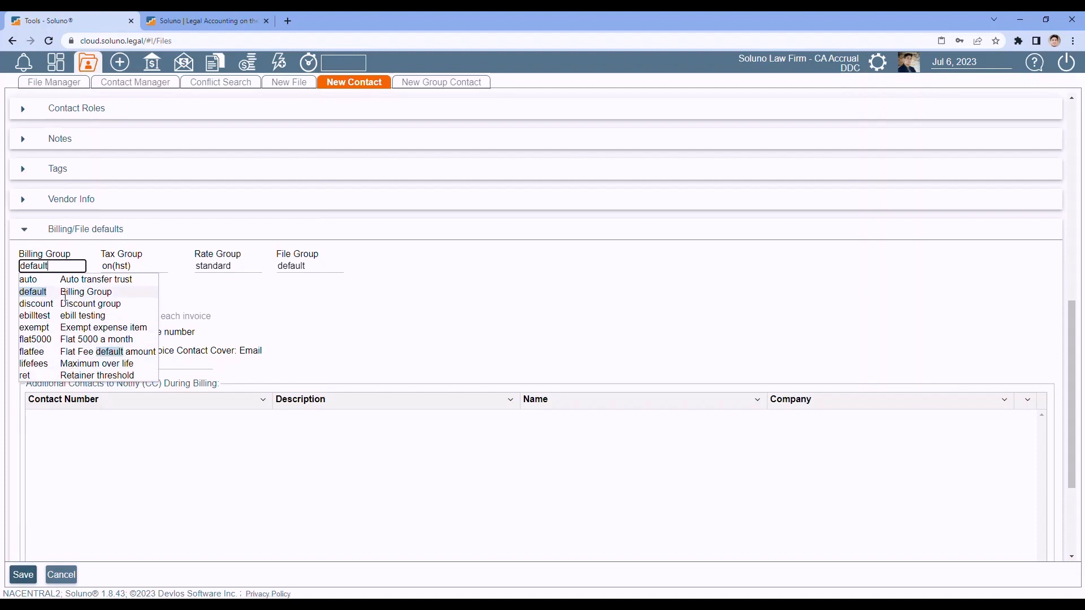
{"action": "left_click", "coordinate": [361, 316]}
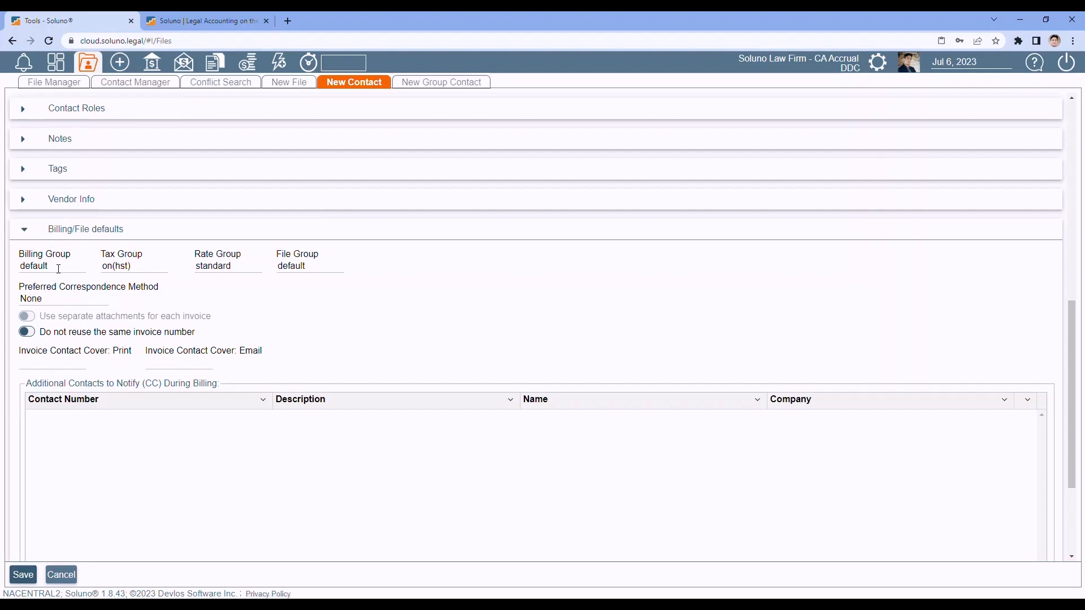
{"action": "left_click", "coordinate": [59, 269]}
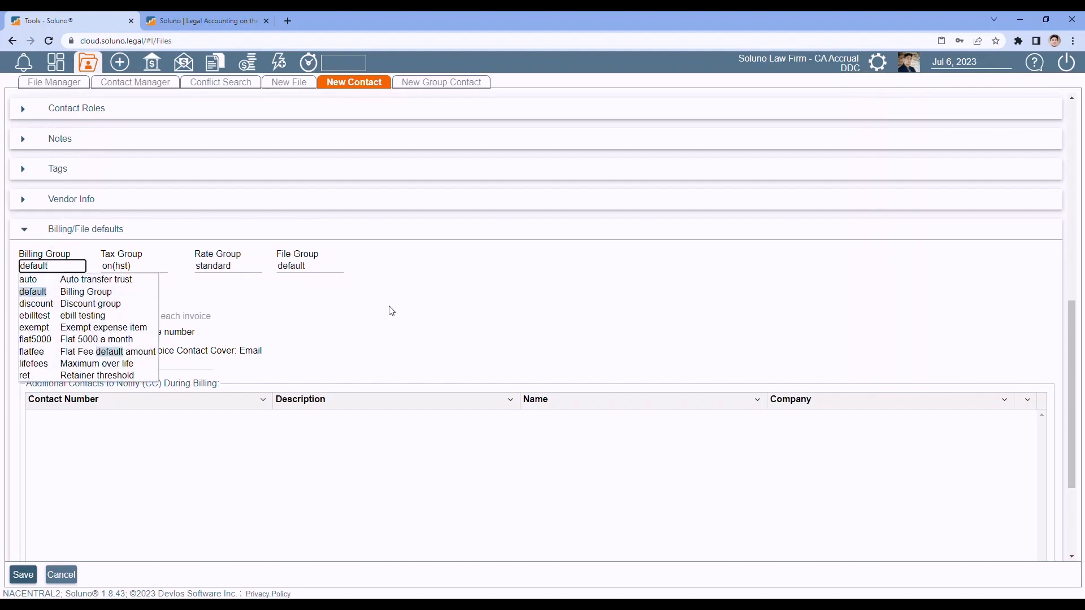
{"action": "left_click", "coordinate": [416, 314]}
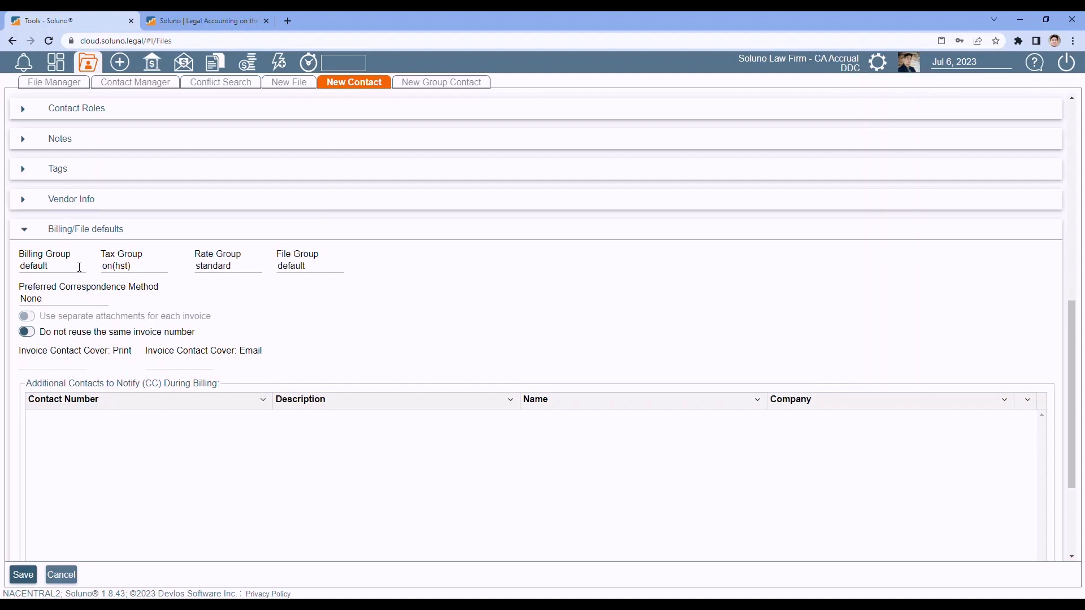
{"action": "left_click", "coordinate": [157, 268]}
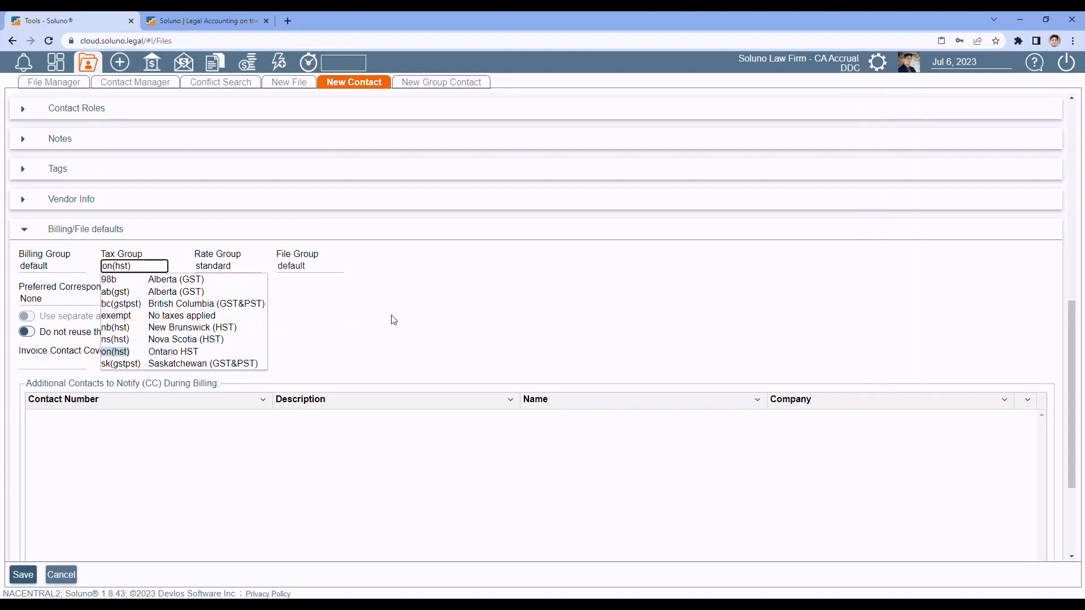
- Keep Tax Group on(hst) and review Rate Group choices, leaving it on standard
{"action": "left_click", "coordinate": [411, 324]}
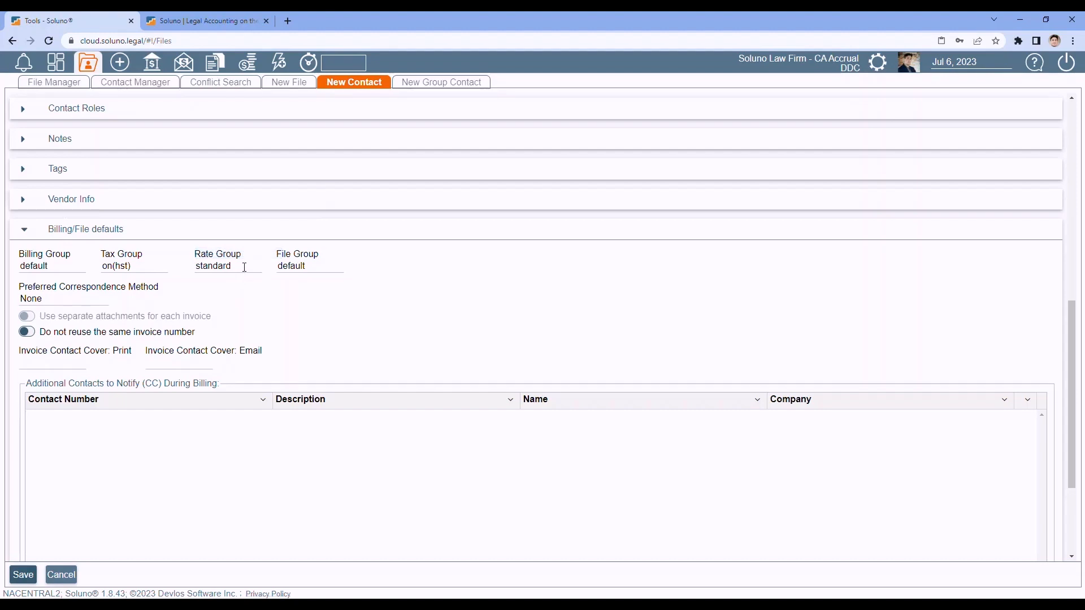
{"action": "left_click", "coordinate": [245, 267]}
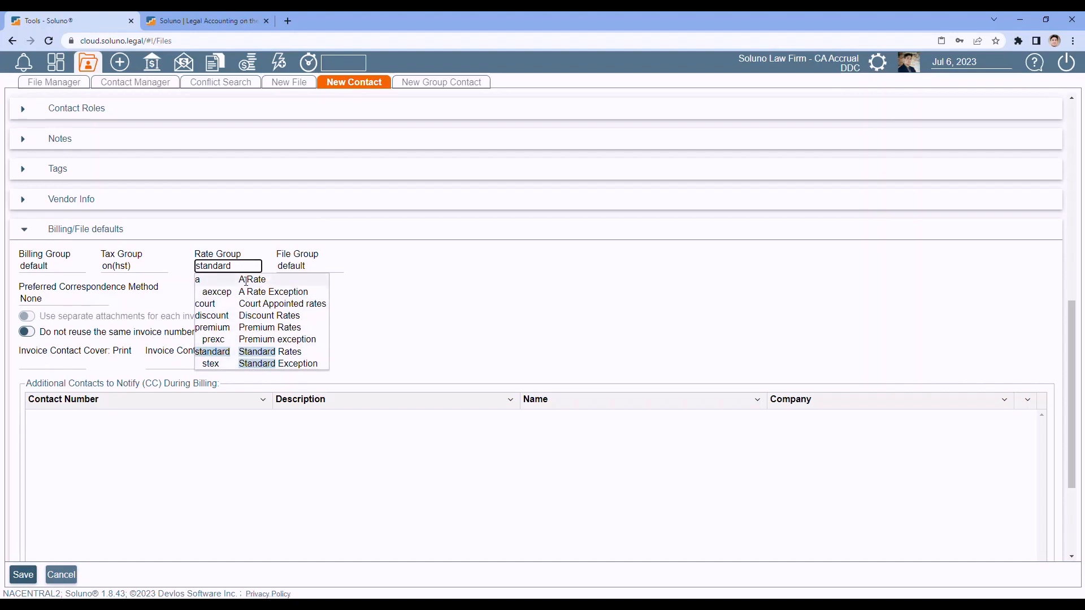
{"action": "left_click", "coordinate": [452, 316]}
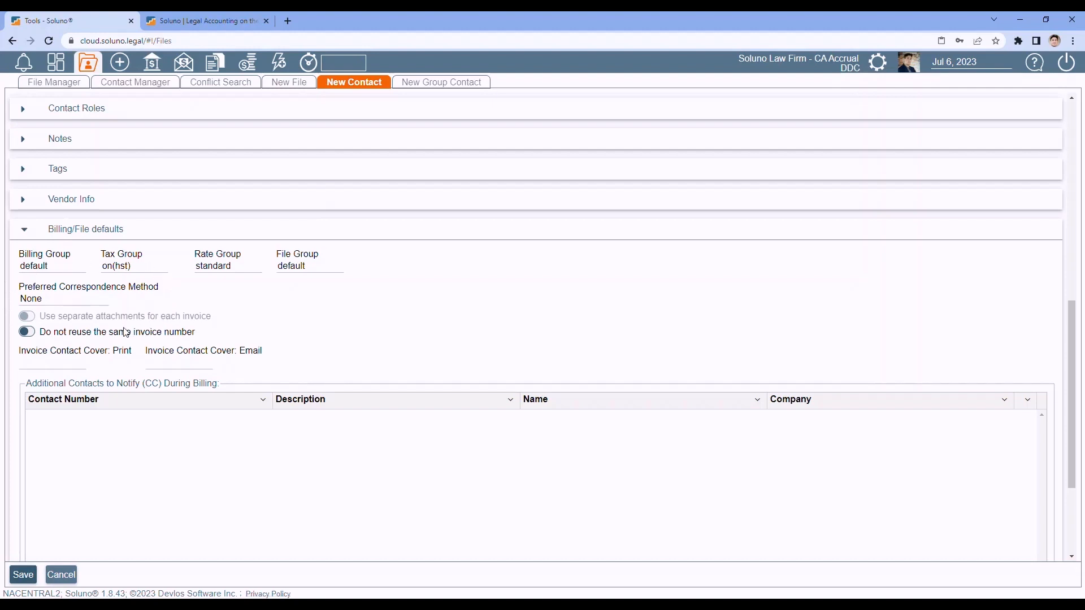
{"action": "scroll", "coordinate": [134, 333], "scroll_direction": "up", "scroll_amount": 5}
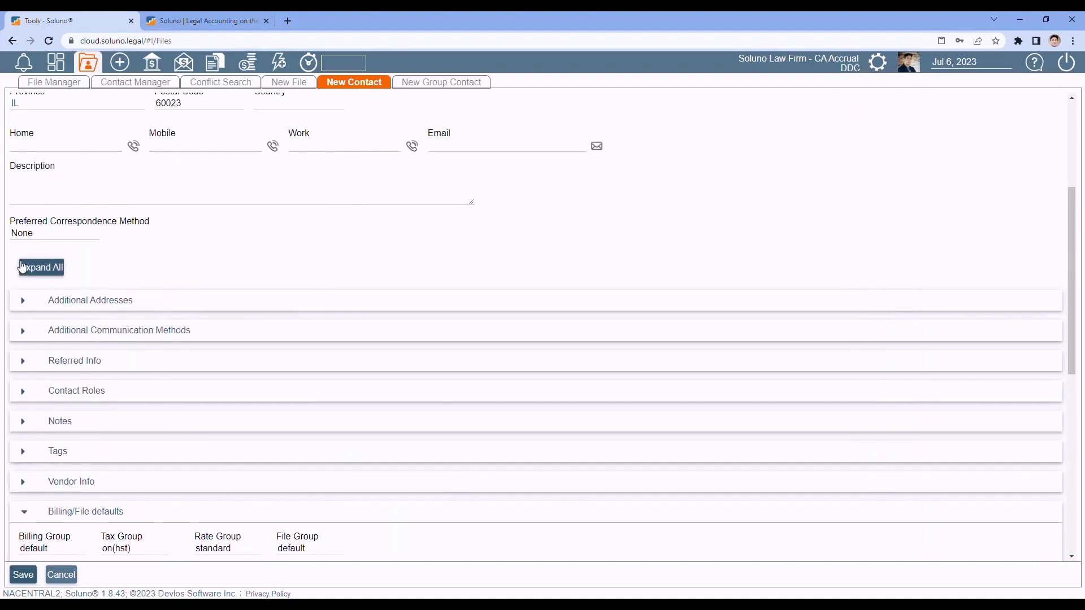
- Set the Preferred Correspondence Method to Print and Email
{"action": "left_click", "coordinate": [58, 233]}
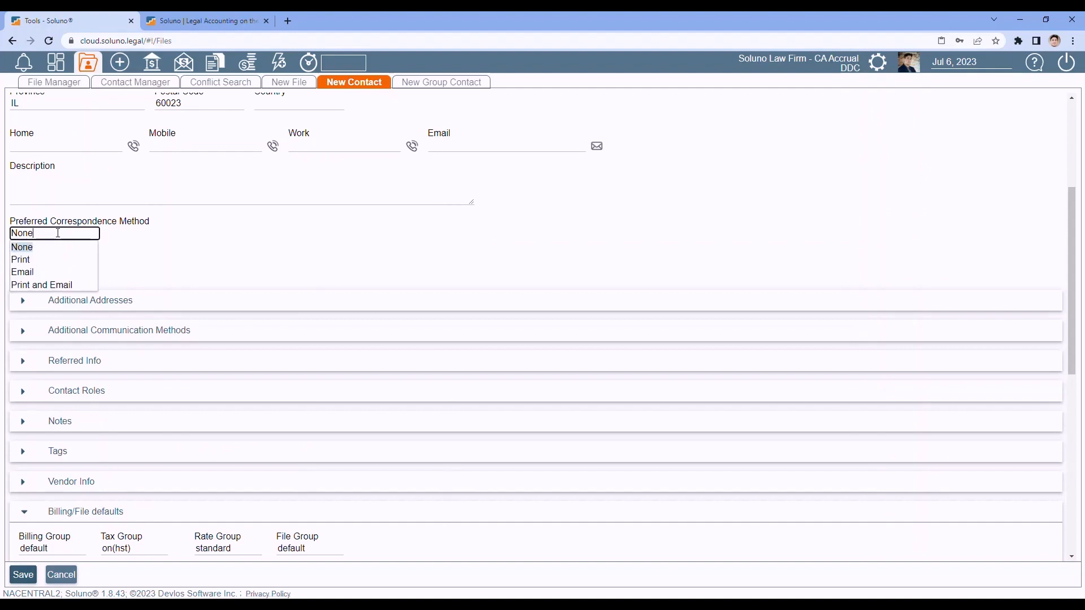
{"action": "left_click", "coordinate": [57, 284]}
{"action": "scroll", "coordinate": [232, 261], "scroll_direction": "down", "scroll_amount": 5}
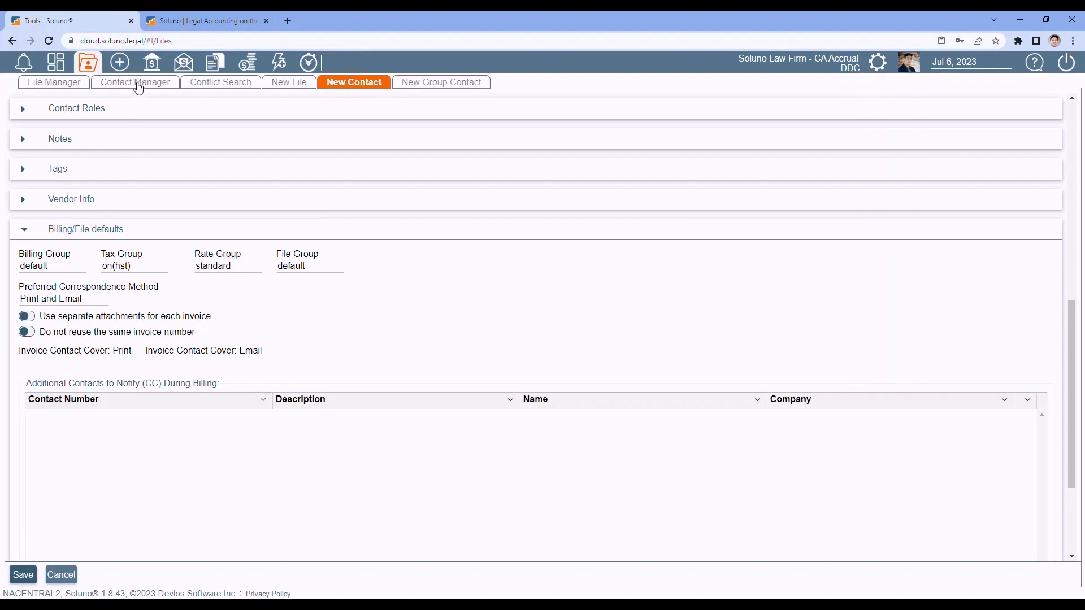
{"action": "scroll", "coordinate": [152, 380], "scroll_direction": "up", "scroll_amount": 4}
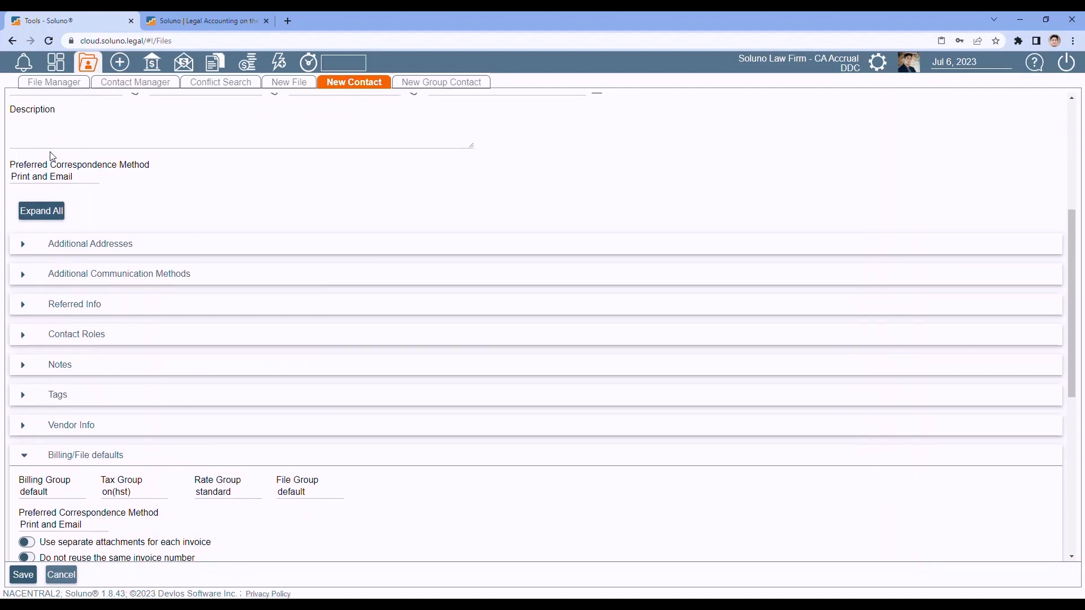
{"action": "scroll", "coordinate": [138, 200], "scroll_direction": "down", "scroll_amount": 3}
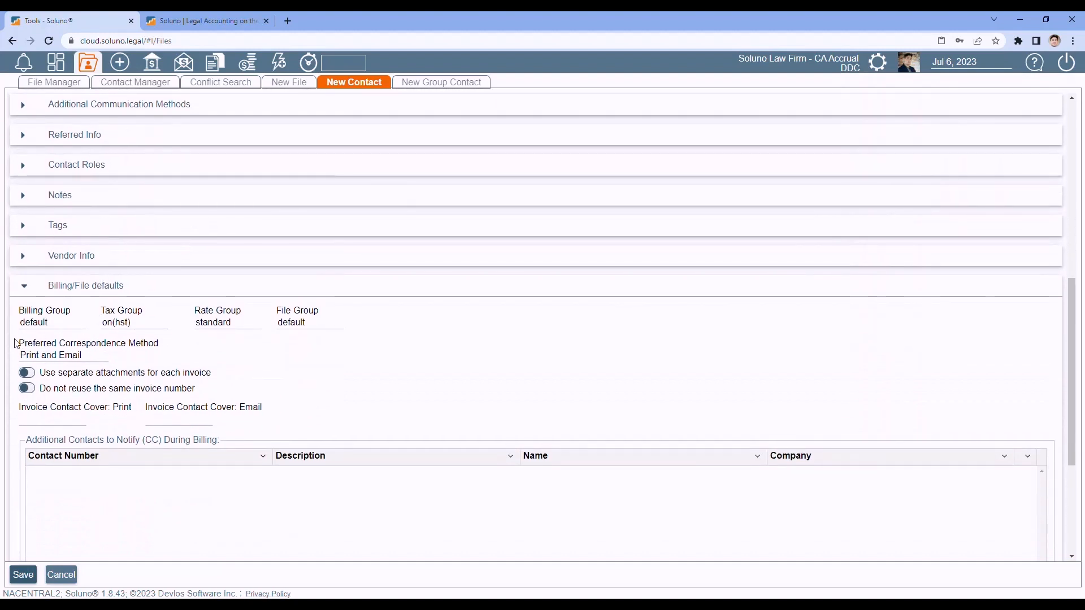
{"action": "scroll", "coordinate": [169, 339], "scroll_direction": "up", "scroll_amount": 4}
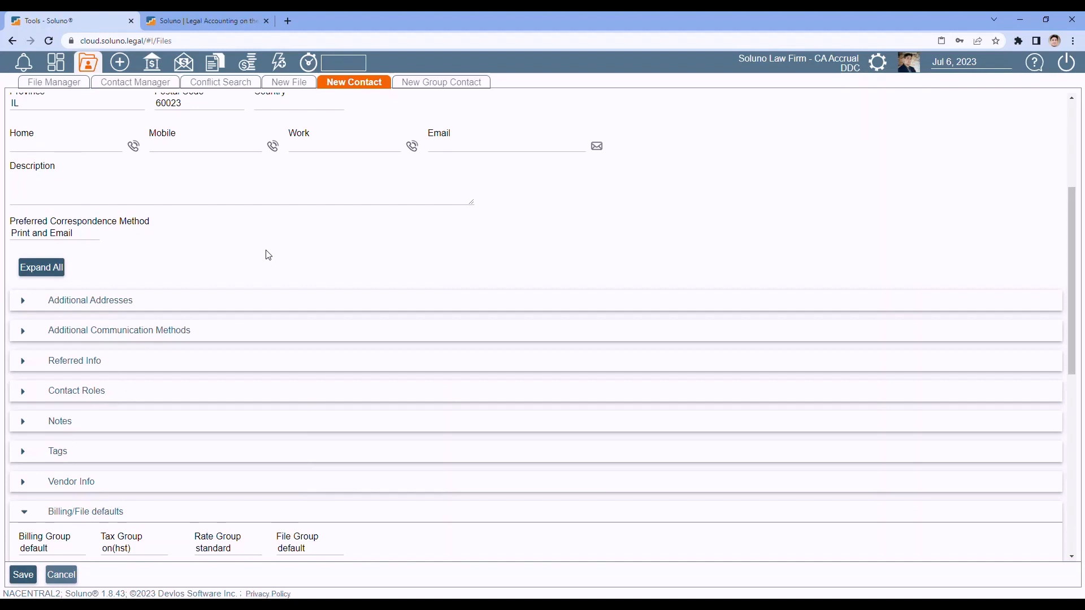
{"action": "scroll", "coordinate": [269, 255], "scroll_direction": "down", "scroll_amount": 4}
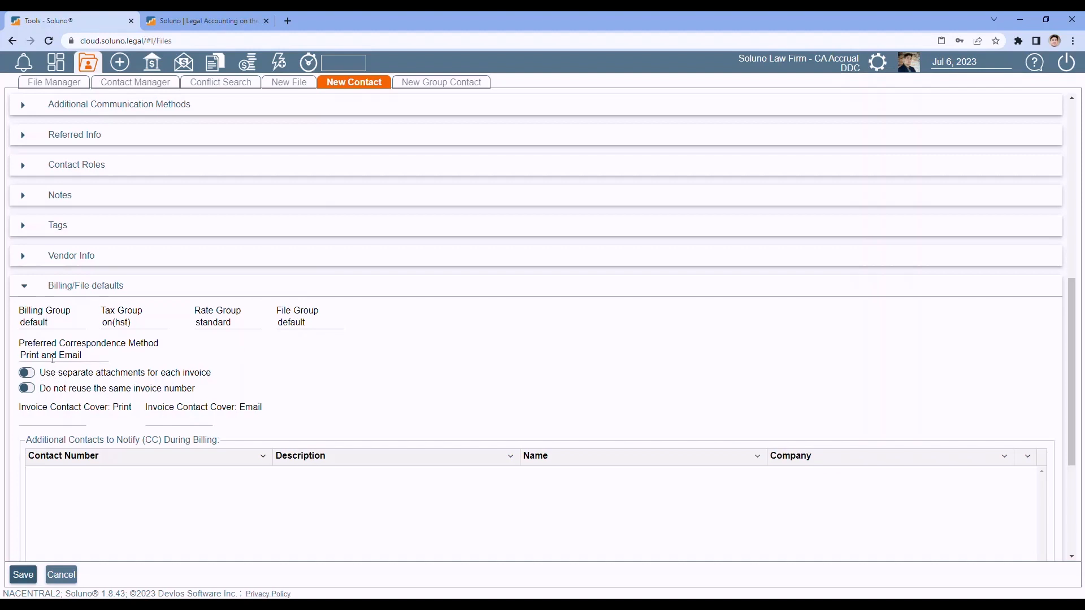
- Try Print and Email as the correspondence method, finally settling on Print and Email
{"action": "left_click", "coordinate": [84, 356]}
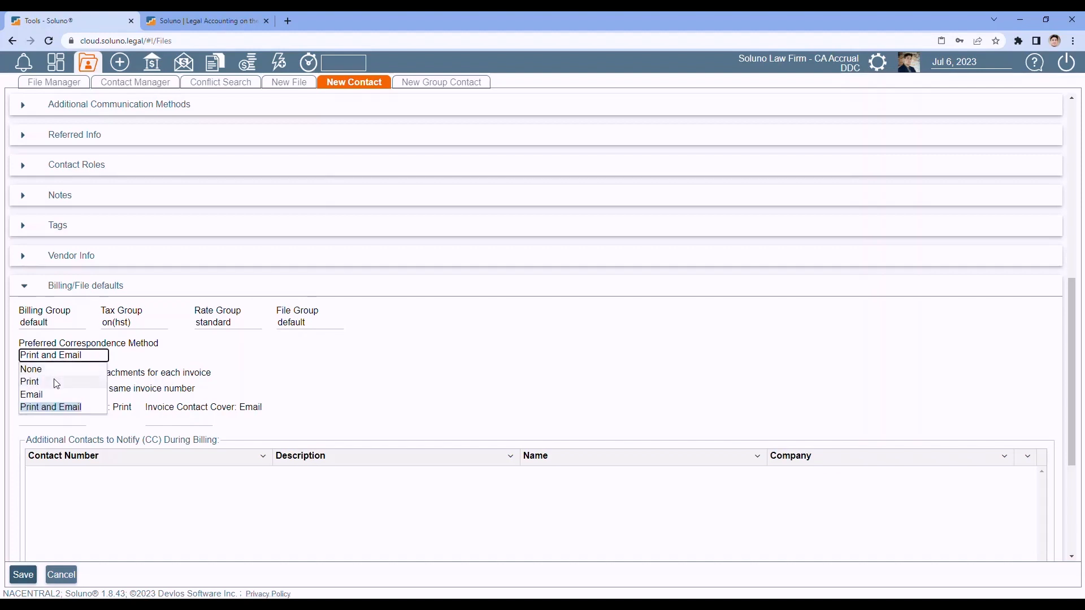
{"action": "left_click", "coordinate": [53, 379]}
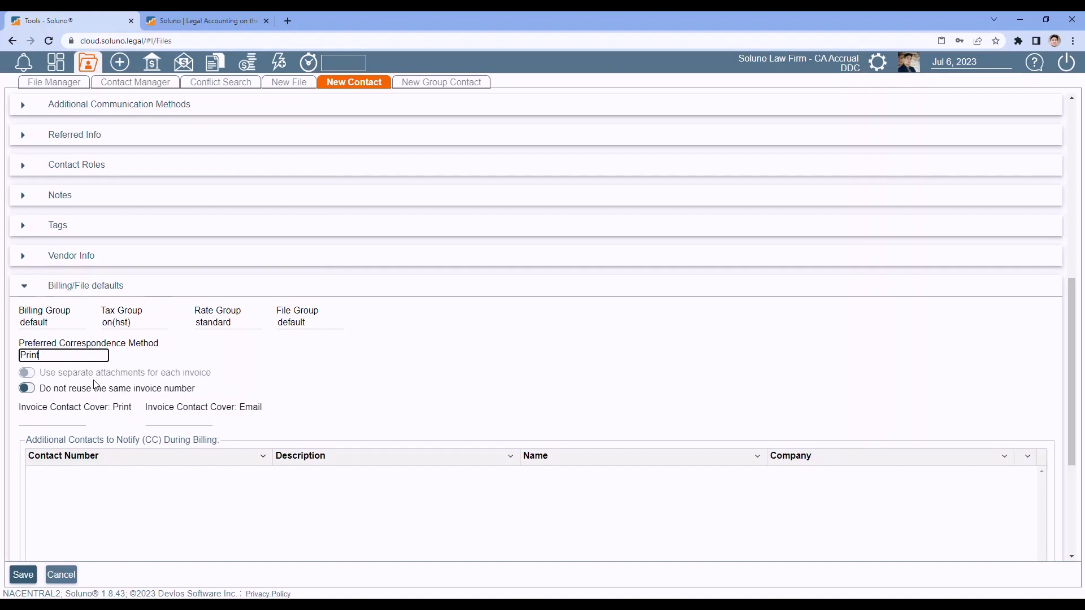
{"action": "left_click", "coordinate": [63, 356]}
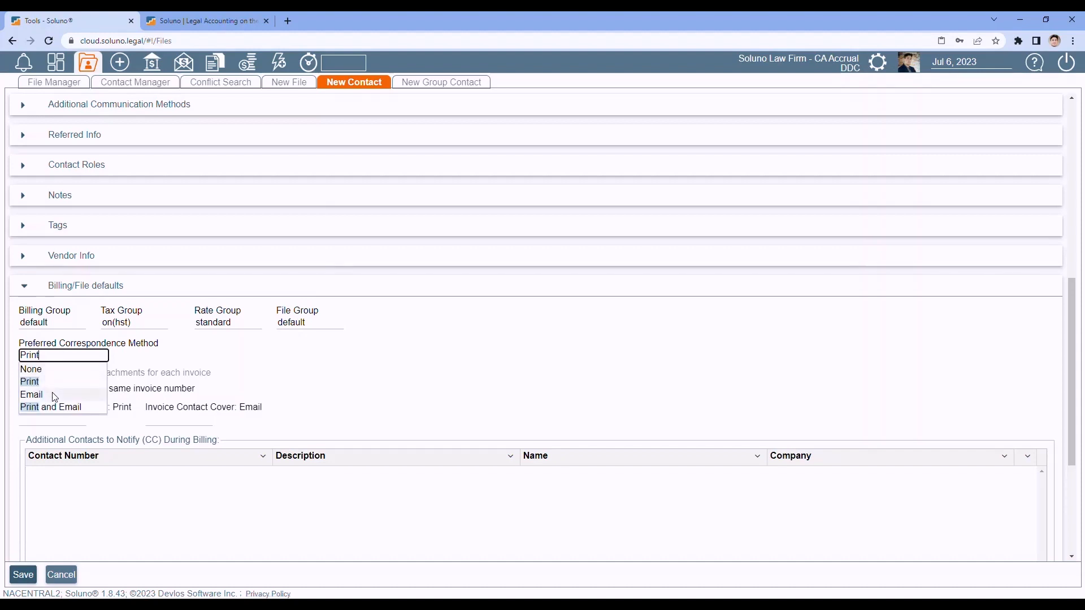
{"action": "left_click", "coordinate": [34, 394]}
{"action": "left_click", "coordinate": [66, 355]}
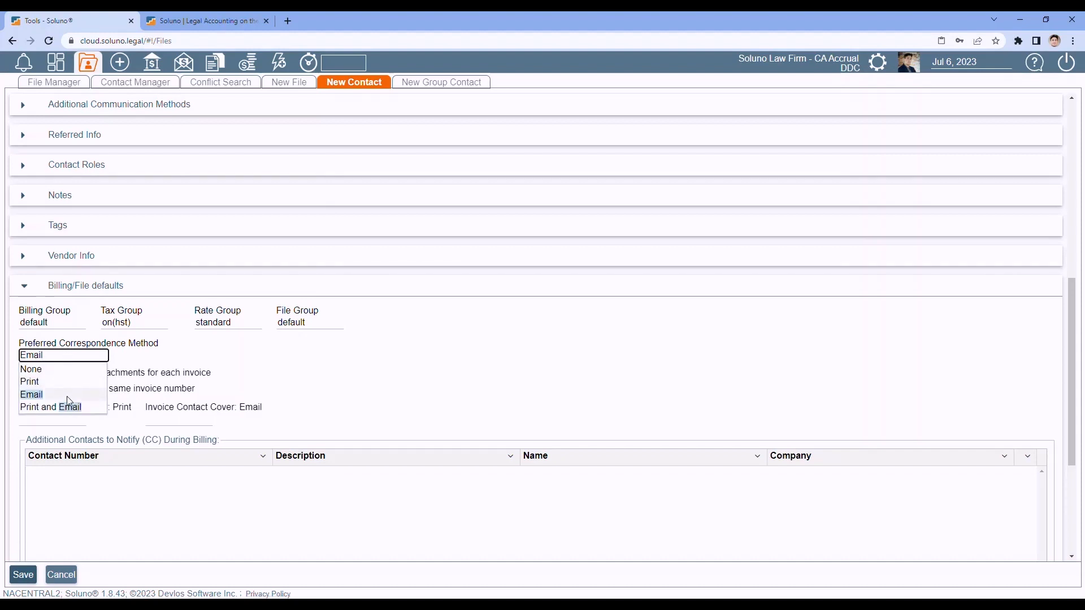
{"action": "left_click", "coordinate": [102, 407]}
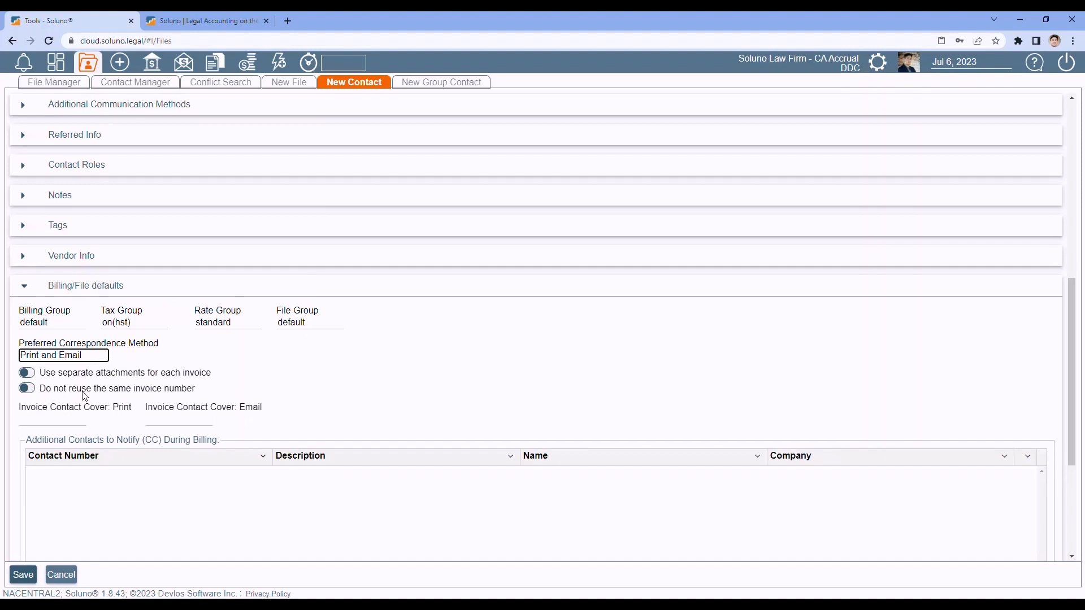
{"action": "scroll", "coordinate": [433, 358], "scroll_direction": "down", "scroll_amount": 1}
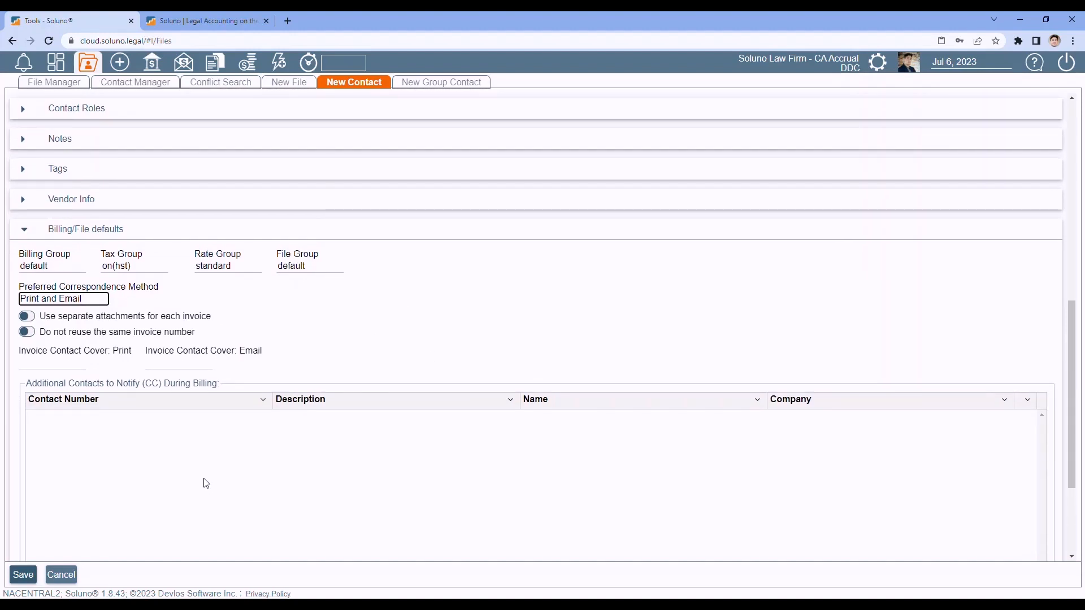
{"action": "left_click", "coordinate": [44, 363]}
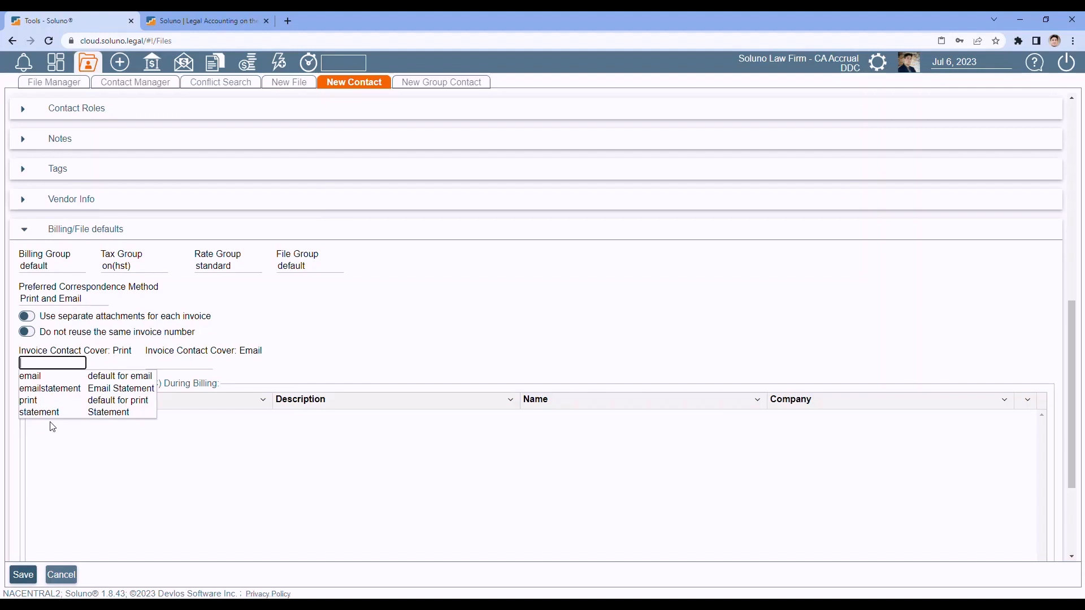
{"action": "left_click", "coordinate": [399, 352]}
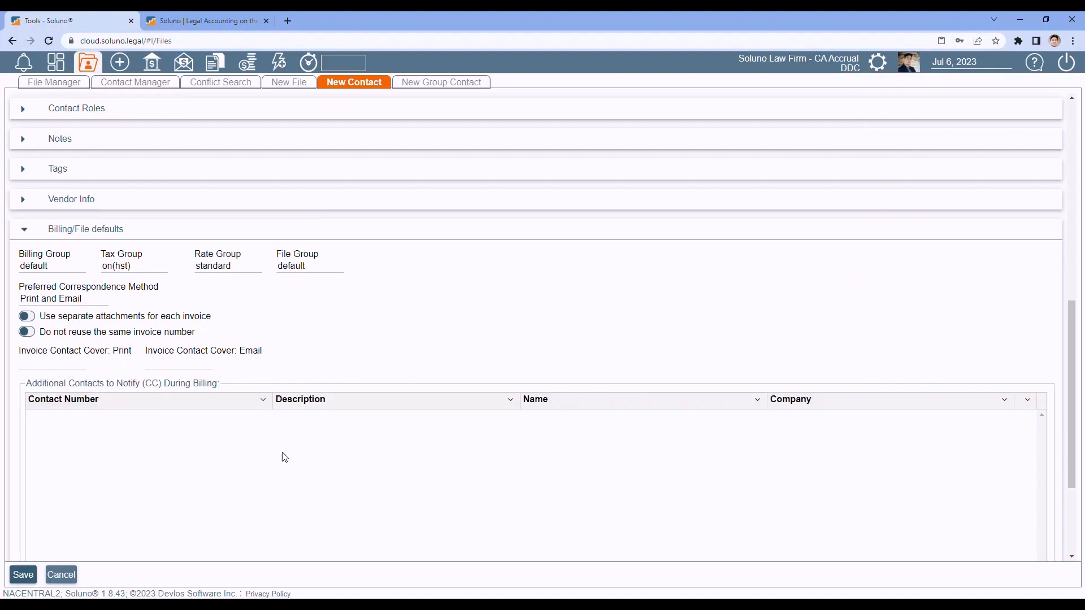
{"action": "left_click", "coordinate": [160, 362]}
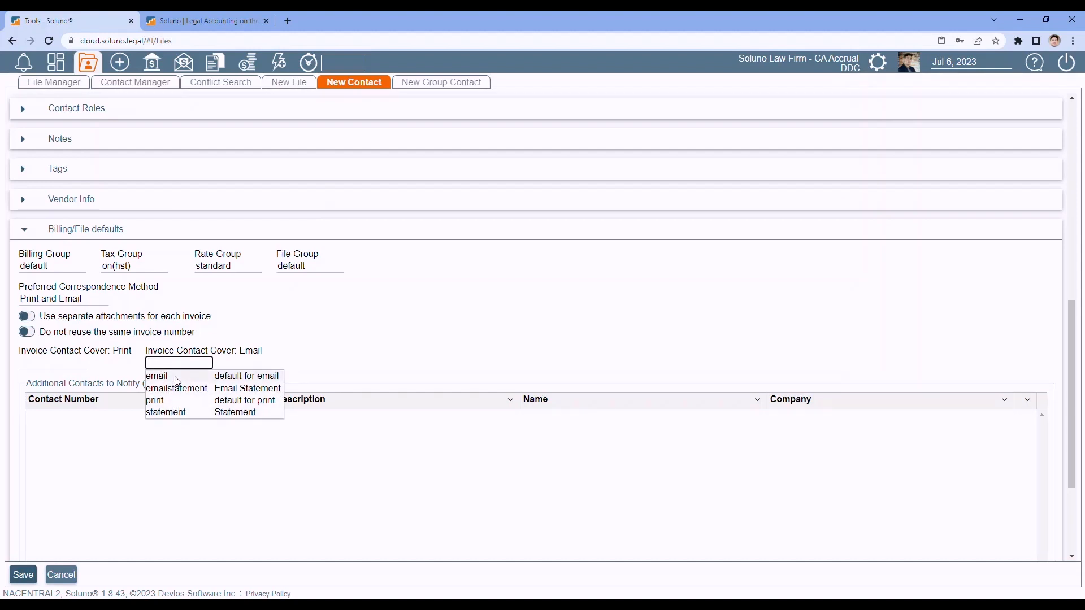
{"action": "left_click", "coordinate": [362, 339]}
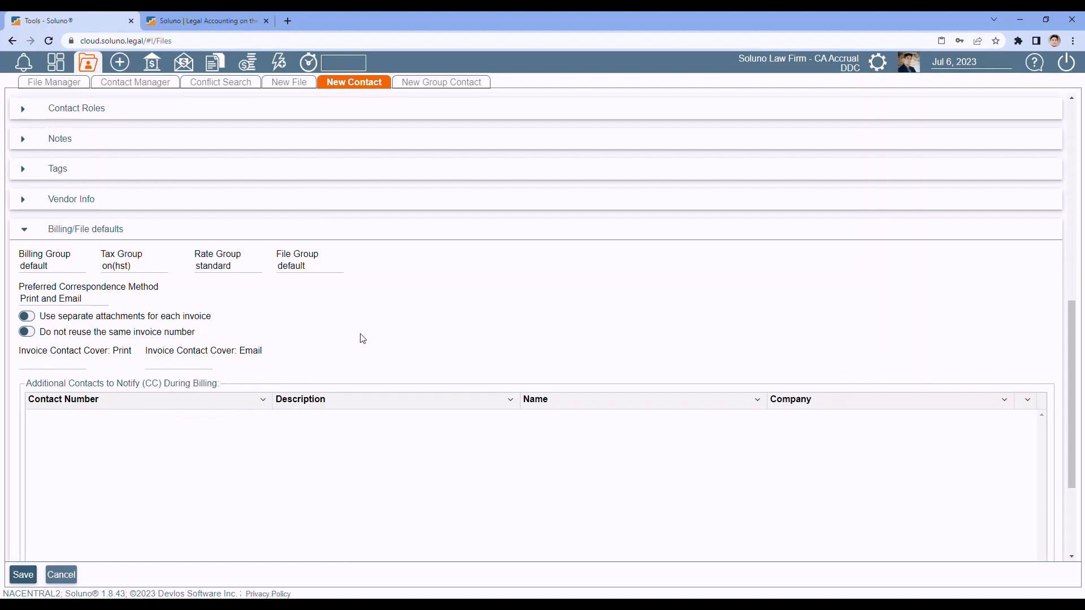
{"action": "scroll", "coordinate": [362, 339], "scroll_direction": "down", "scroll_amount": 2}
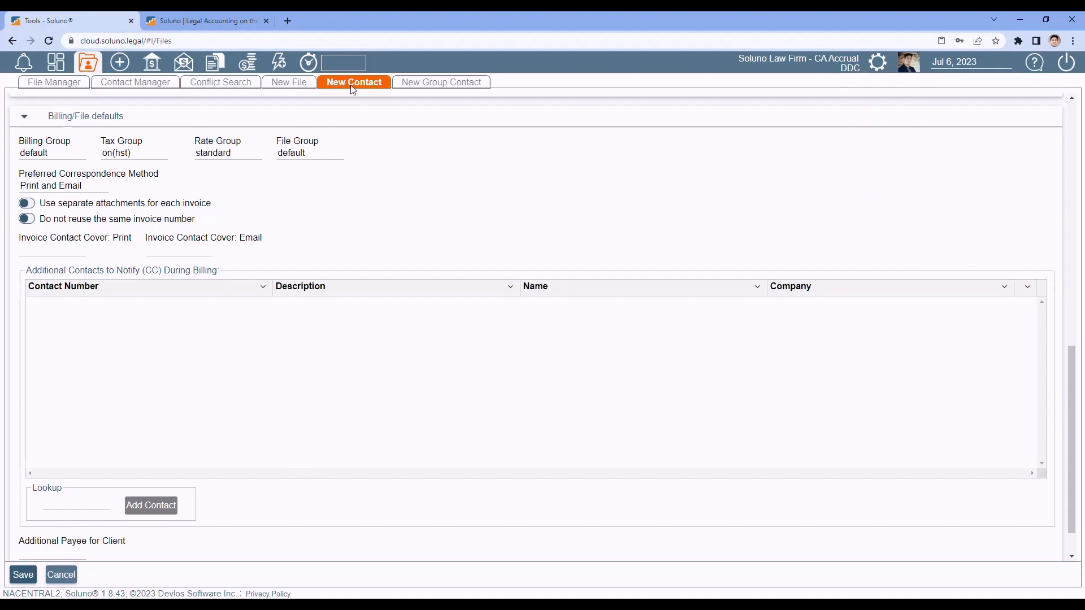
- Look up contact 6 by surname and add the Frost Industries contact to the billing CC list
{"action": "left_click", "coordinate": [58, 501]}
{"action": "type", "text": "snow"}
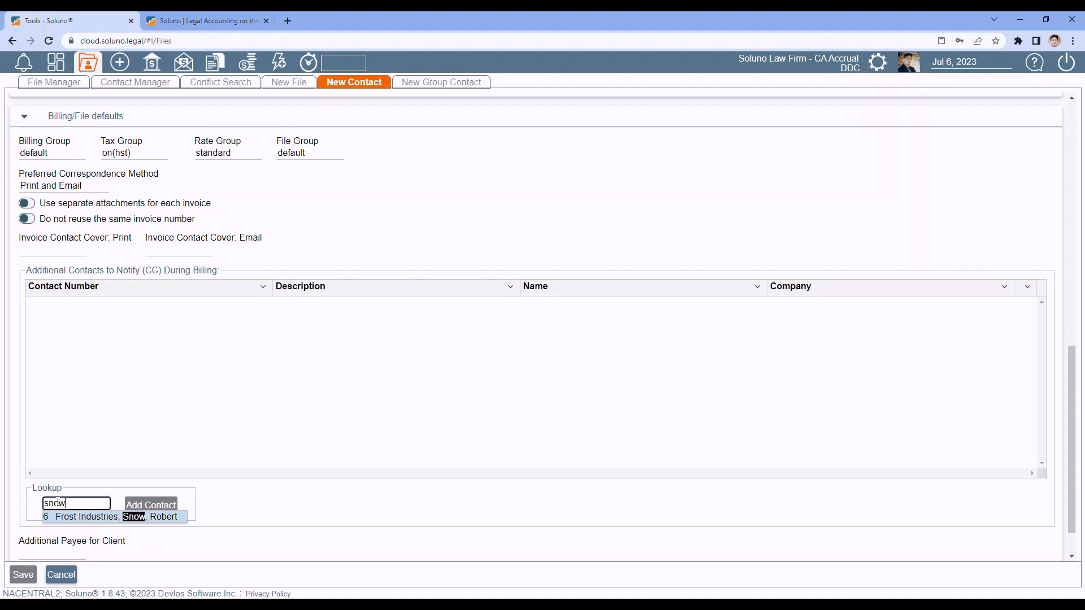
{"action": "left_click", "coordinate": [70, 517]}
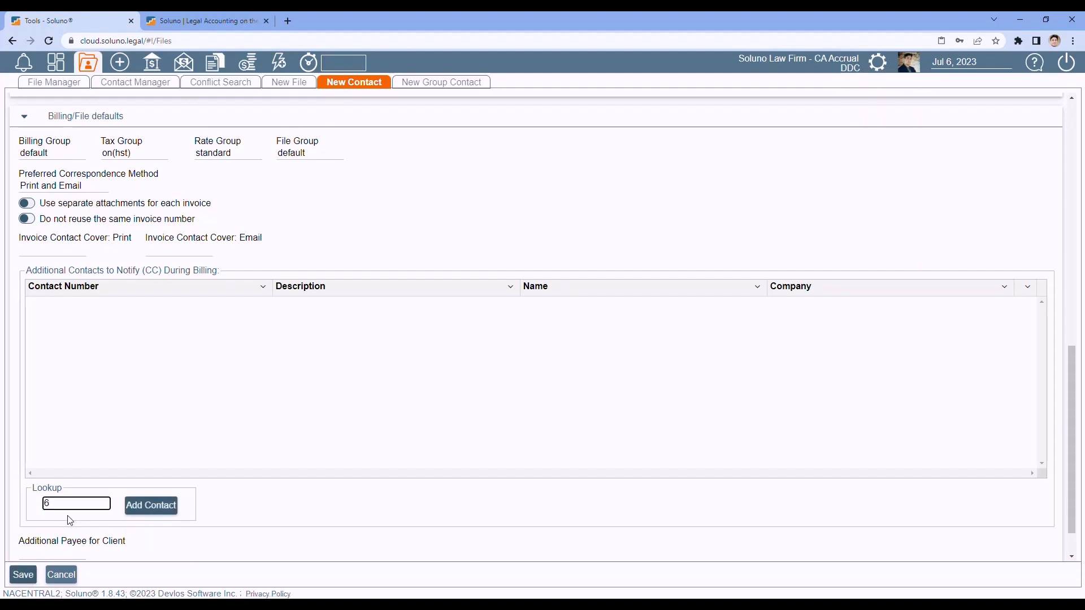
{"action": "left_click", "coordinate": [144, 507]}
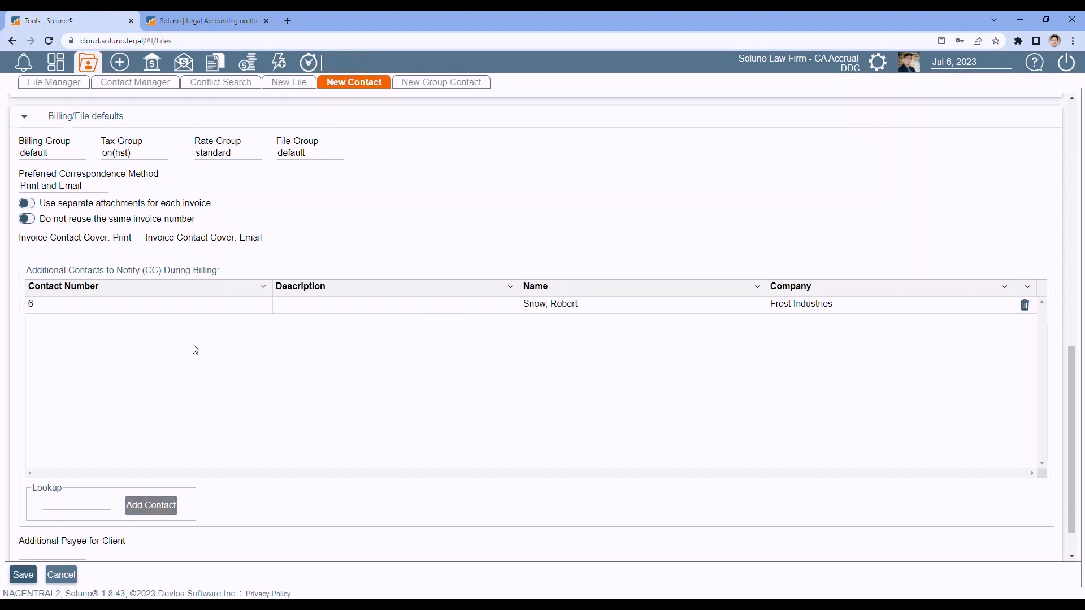
{"action": "left_click", "coordinate": [562, 308]}
{"action": "scroll", "coordinate": [371, 393], "scroll_direction": "down", "scroll_amount": 1}
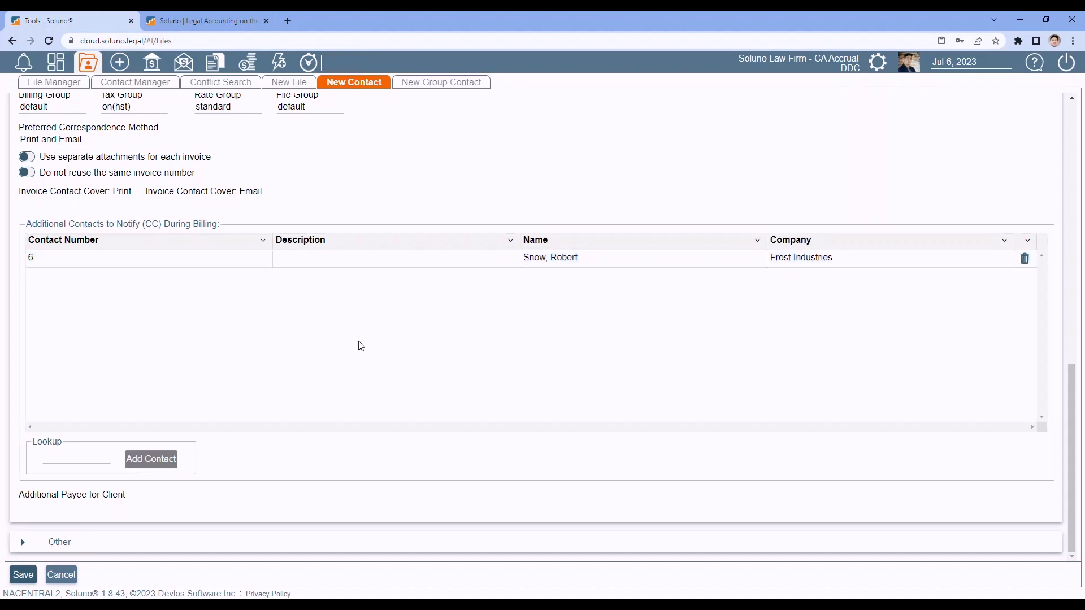
- Set Additional Payee to contact 6, clear it again, and delete contact 6 from the CC list
{"action": "left_click", "coordinate": [49, 508]}
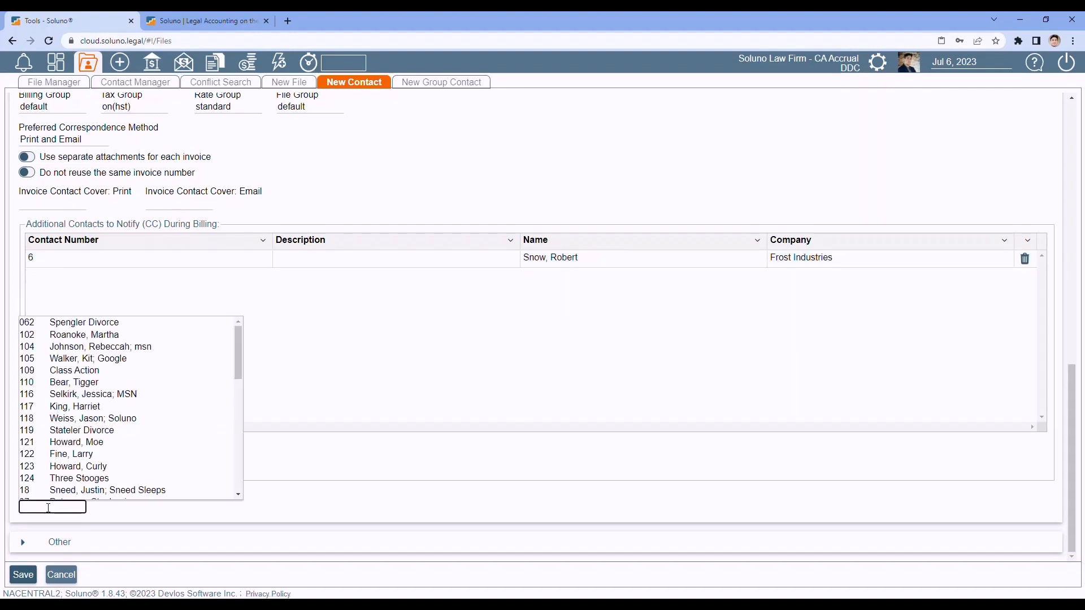
{"action": "type", "text": "snow"}
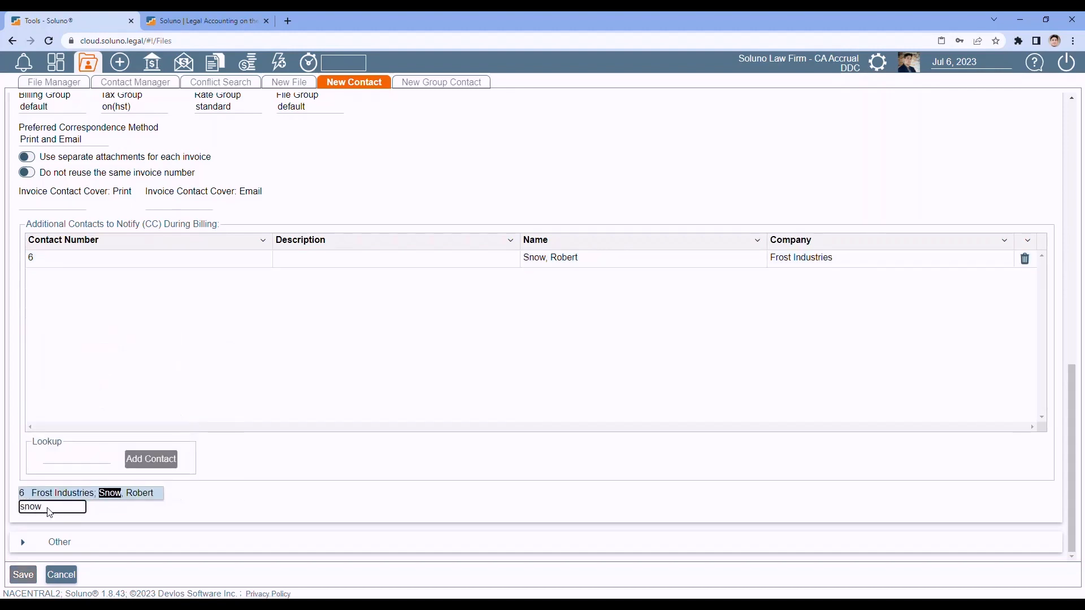
{"action": "left_click", "coordinate": [73, 492]}
{"action": "left_click", "coordinate": [147, 507]}
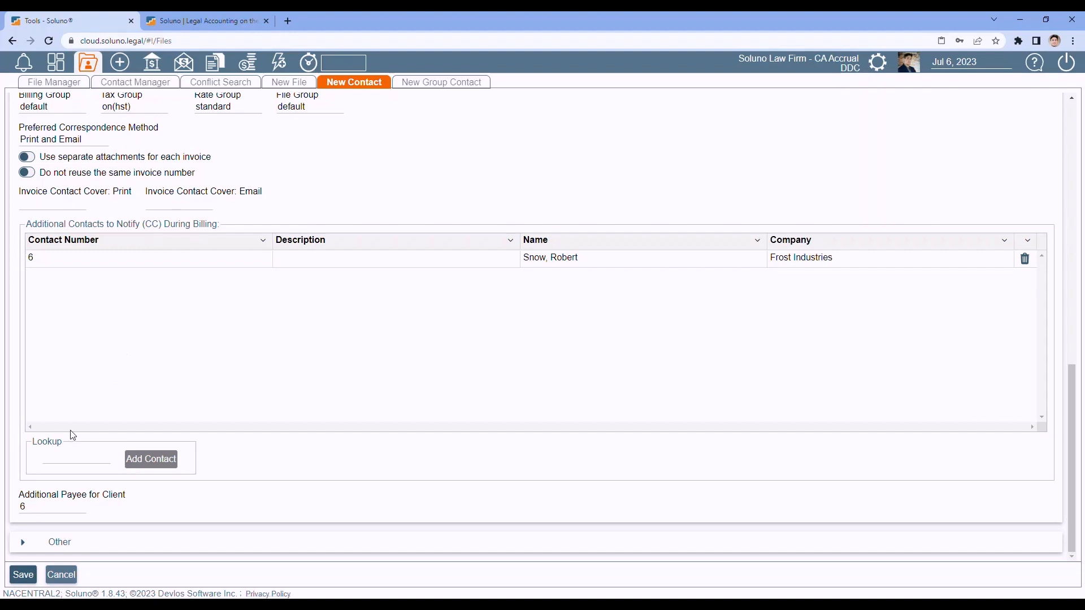
{"action": "left_click", "coordinate": [39, 507]}
{"action": "key", "text": "BackSpace"}
{"action": "left_click", "coordinate": [493, 289]}
{"action": "left_click", "coordinate": [1025, 258]}
{"action": "left_click", "coordinate": [417, 370]}
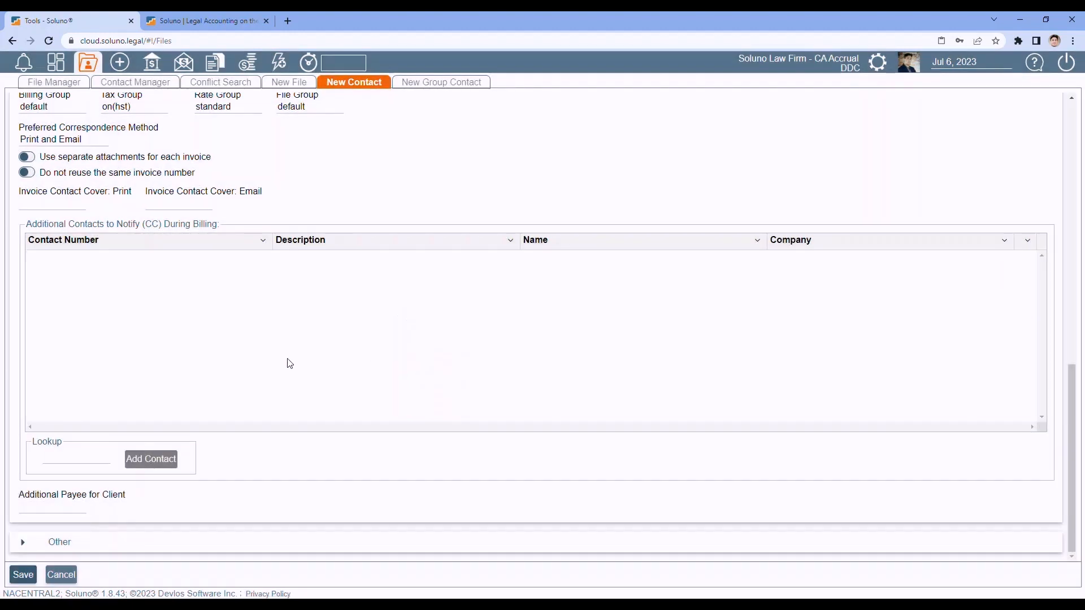
- Collapse Billing/File defaults, expand Other, and switch Language to français then back to English
{"action": "scroll", "coordinate": [163, 364], "scroll_direction": "up", "scroll_amount": 1}
{"action": "scroll", "coordinate": [148, 367], "scroll_direction": "up", "scroll_amount": 1}
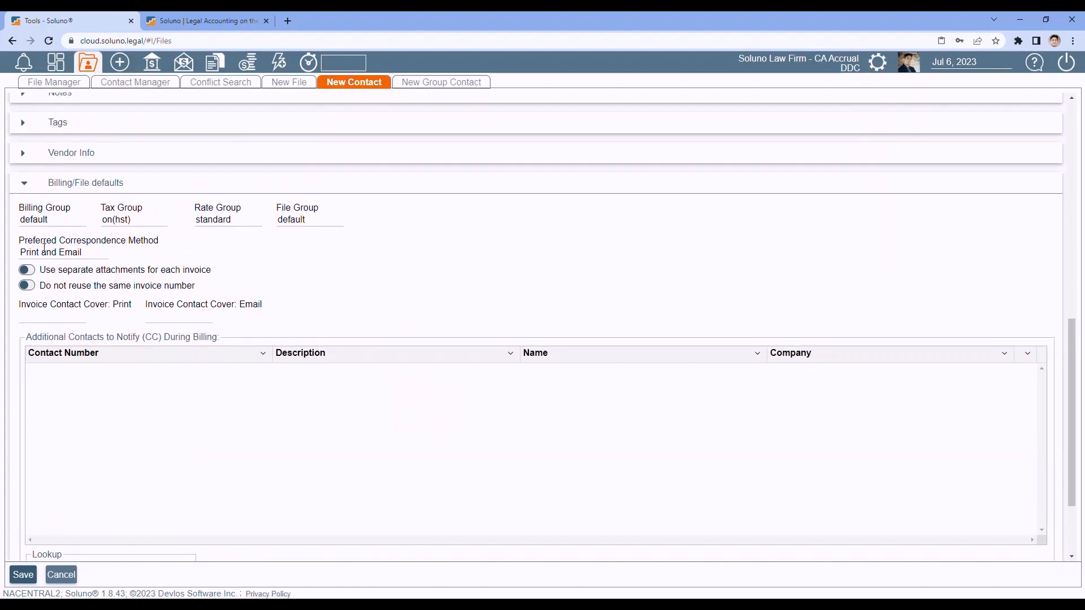
{"action": "left_click", "coordinate": [24, 183]}
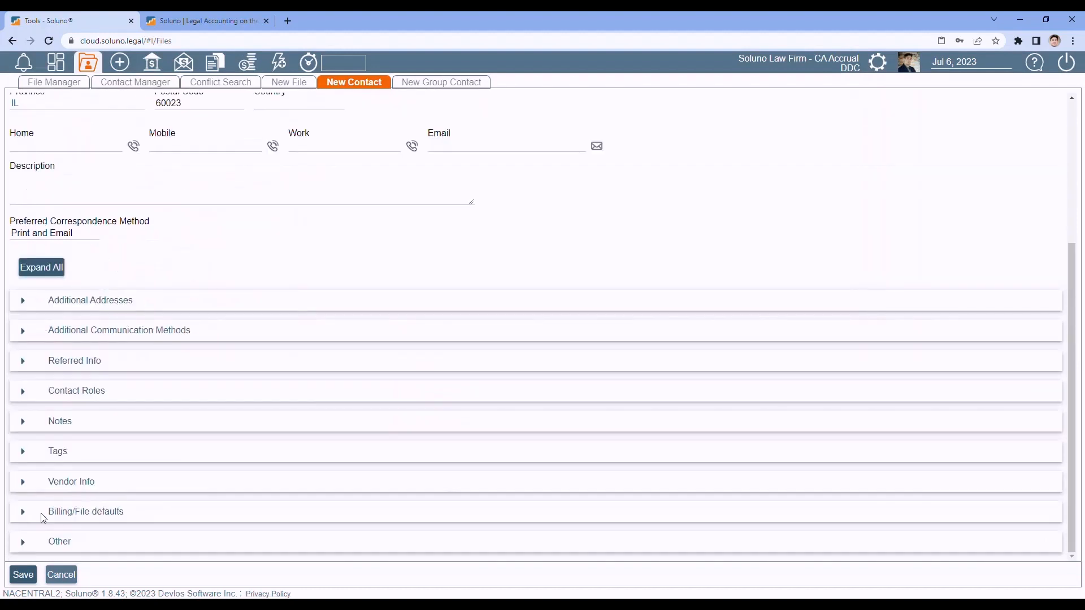
{"action": "left_click", "coordinate": [23, 543]}
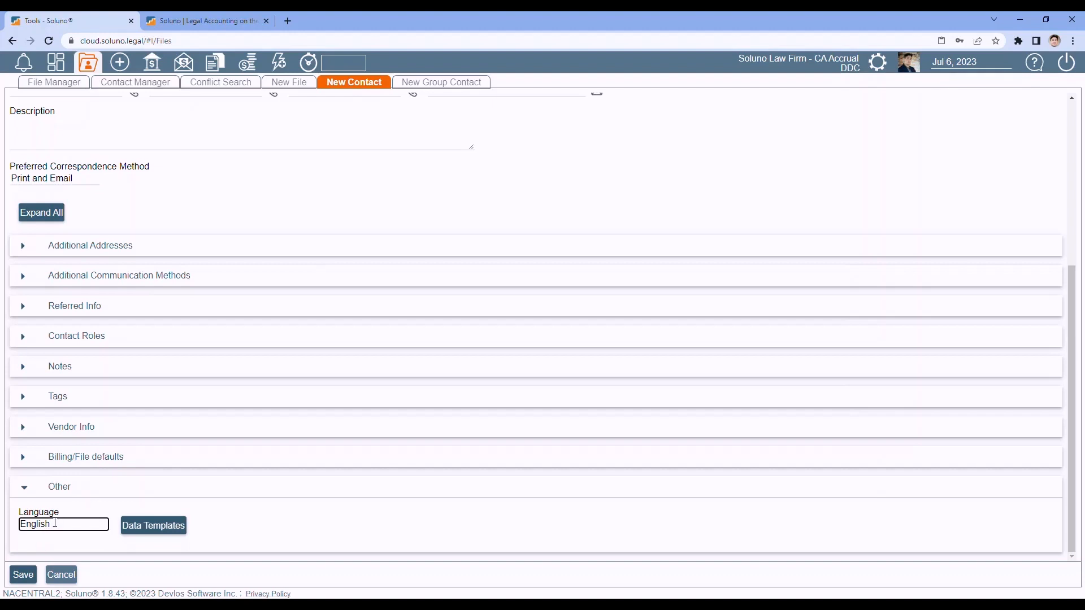
{"action": "left_click", "coordinate": [55, 524]}
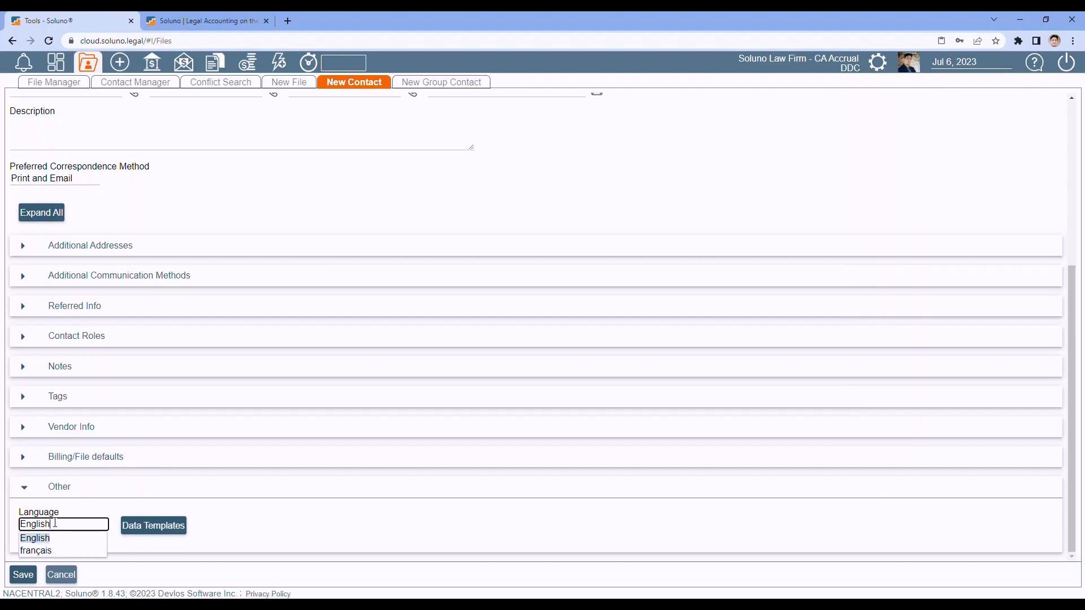
{"action": "left_click", "coordinate": [48, 551]}
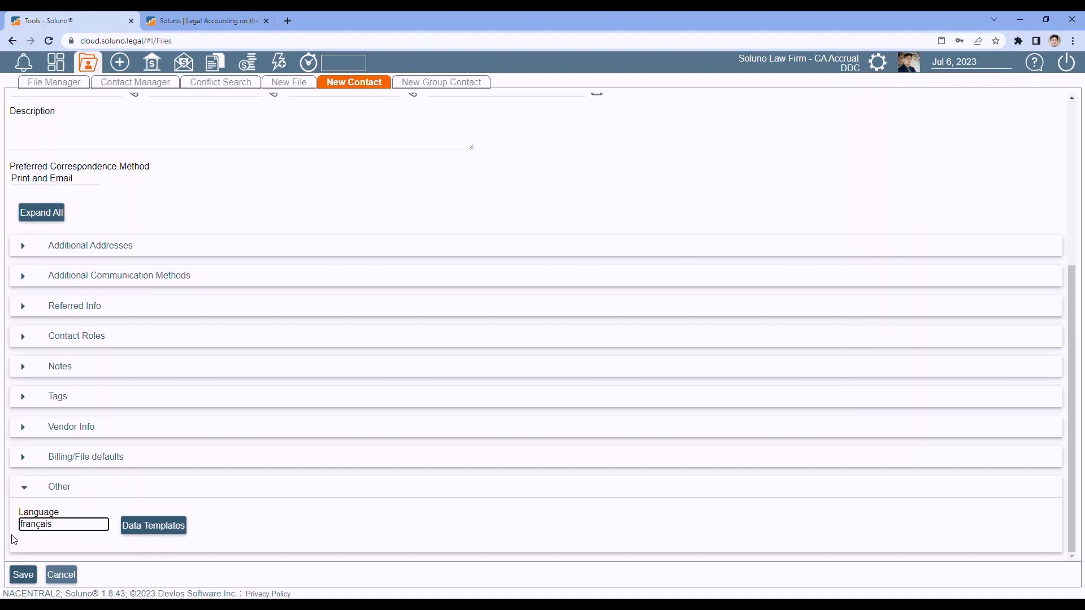
{"action": "left_click", "coordinate": [65, 524]}
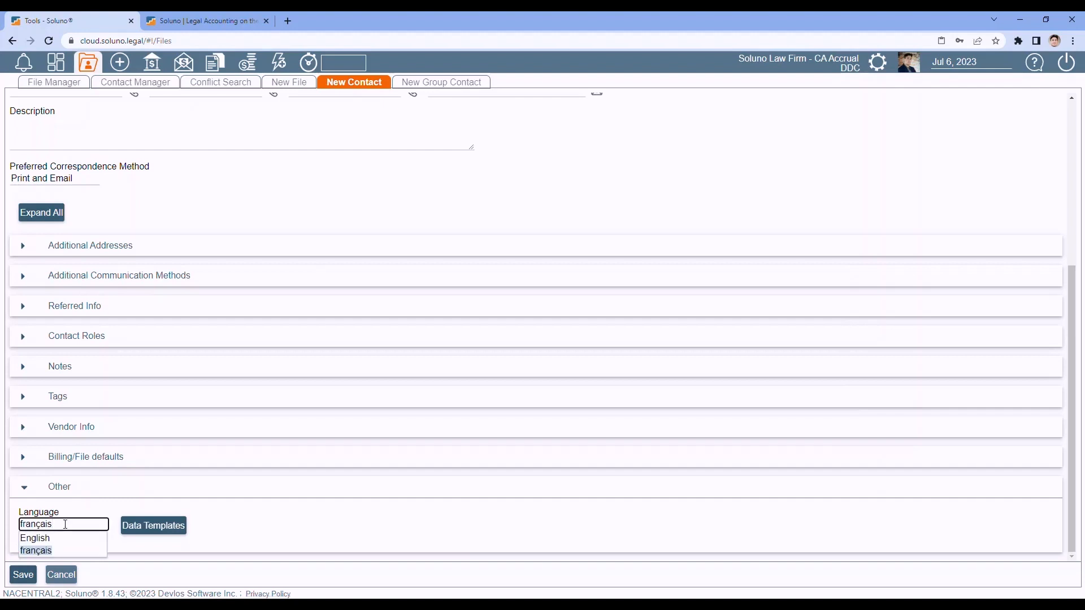
{"action": "left_click", "coordinate": [35, 538]}
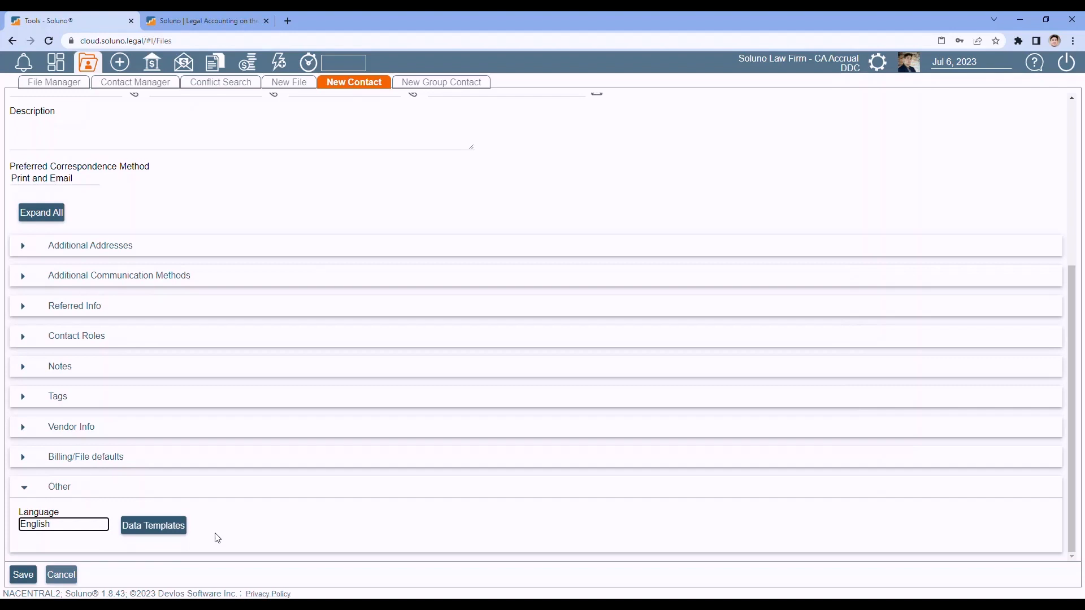
- Turn on the 'pet' data template and advance to the Pet Insurance data fields page
{"action": "left_click", "coordinate": [156, 532]}
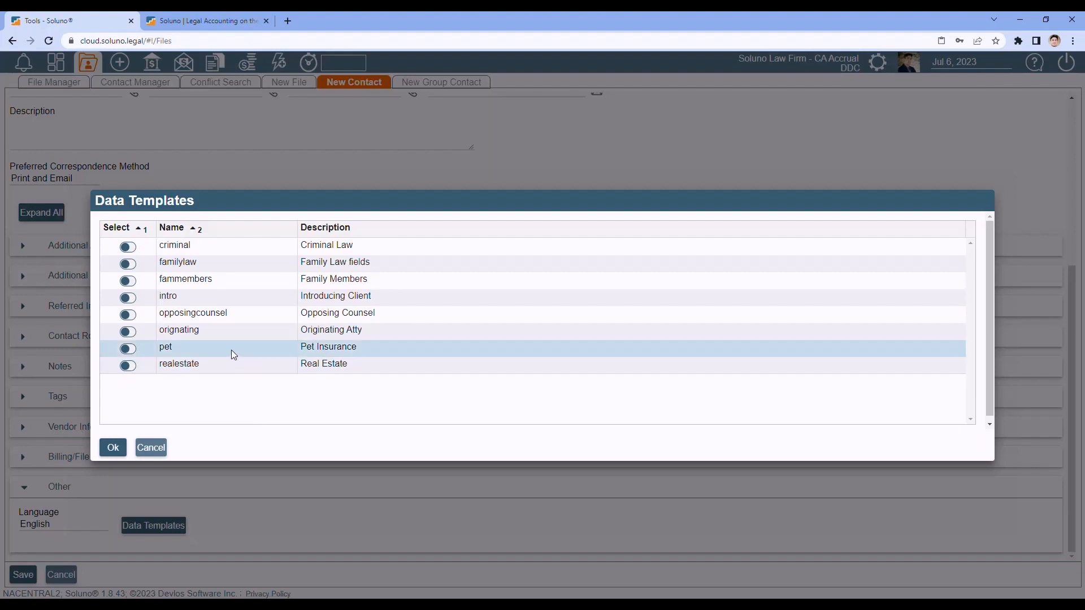
{"action": "left_click", "coordinate": [134, 349]}
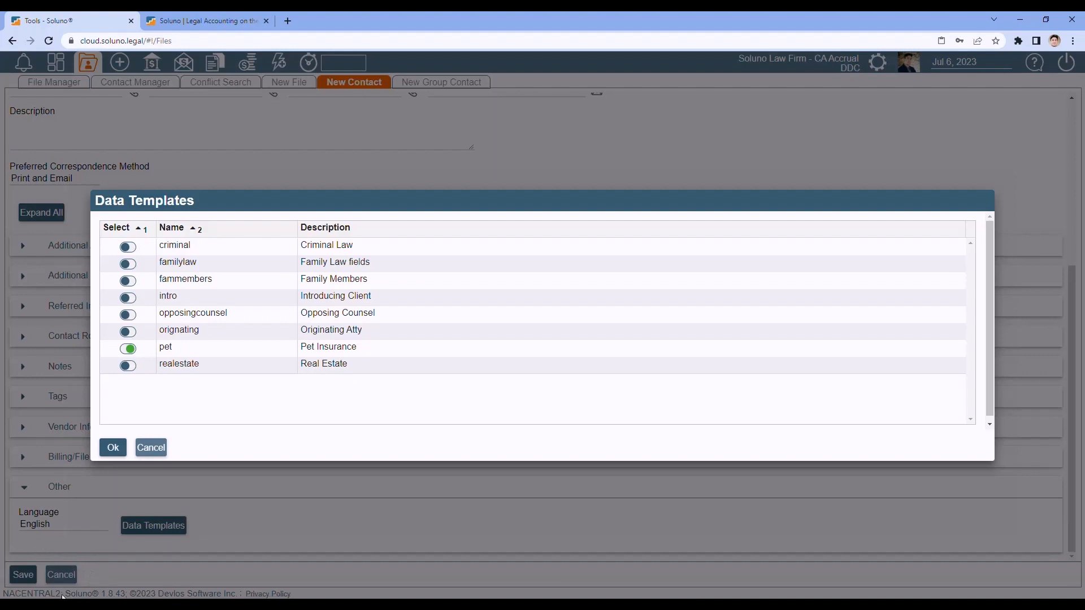
{"action": "left_click", "coordinate": [115, 451]}
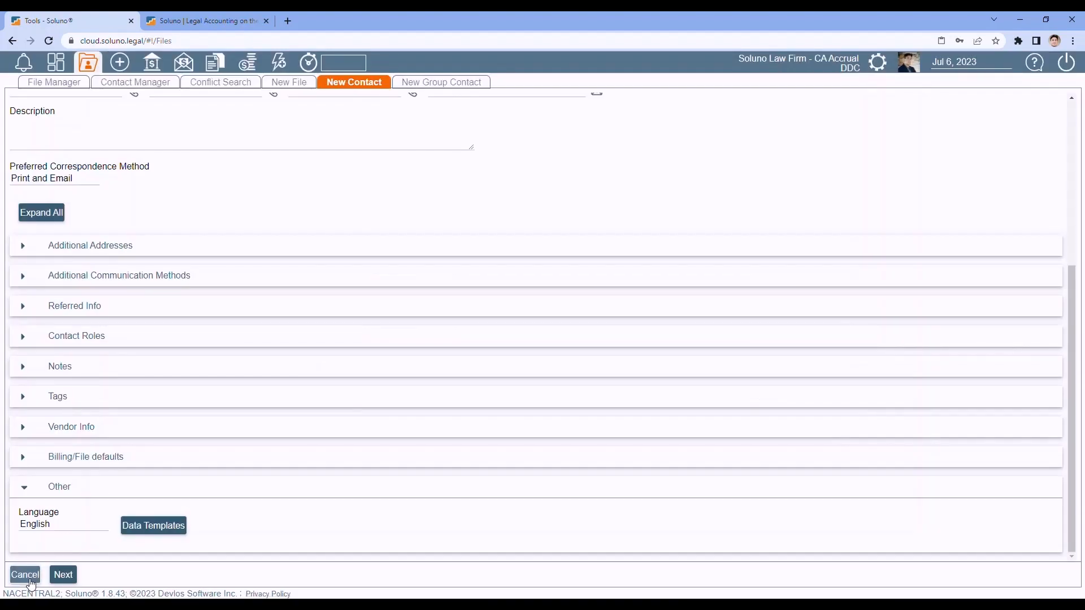
{"action": "left_click", "coordinate": [63, 575]}
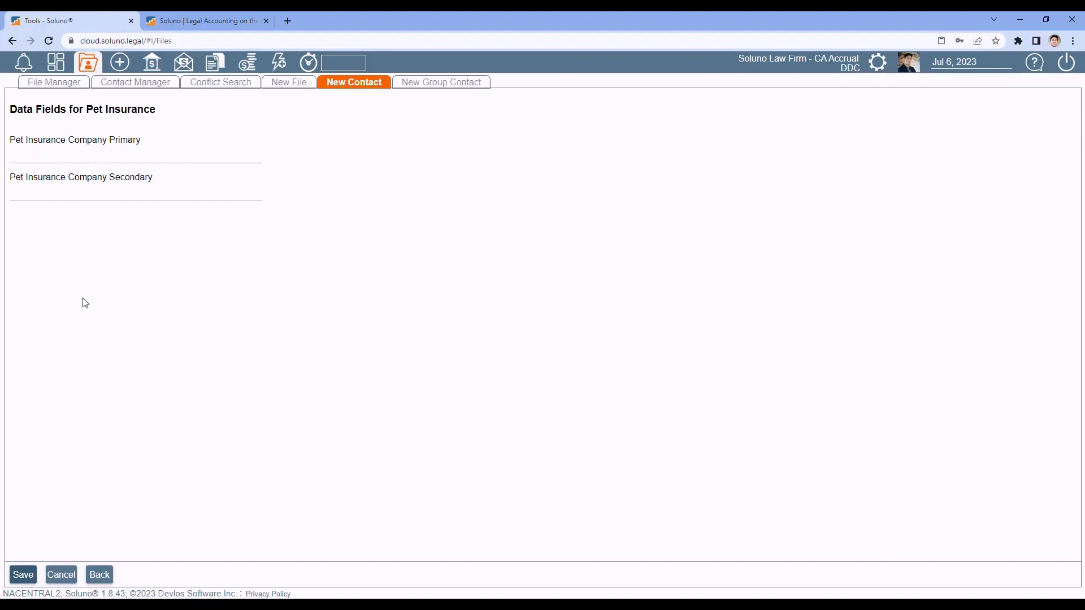
- Return to the main contact form, reselect the Pet Insurance template, and save the contact
{"action": "left_click", "coordinate": [100, 575]}
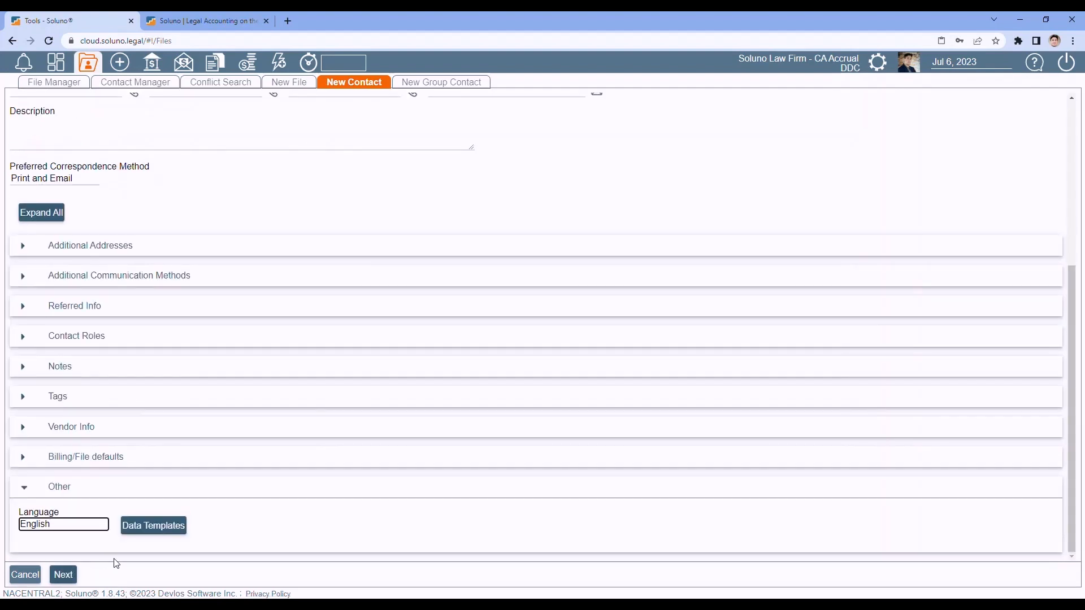
{"action": "left_click", "coordinate": [148, 530]}
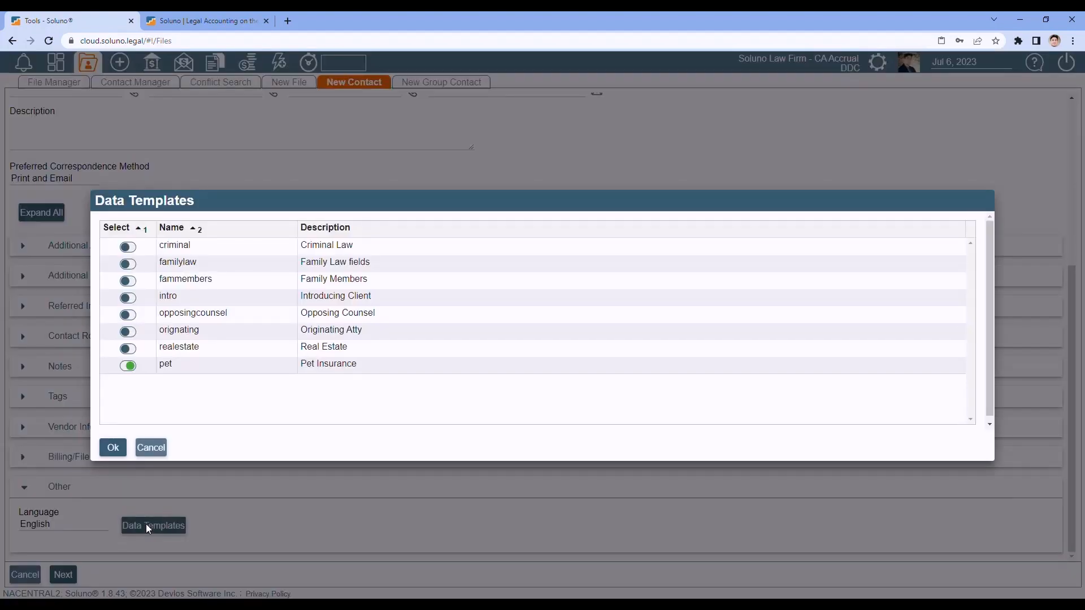
{"action": "left_click", "coordinate": [129, 367]}
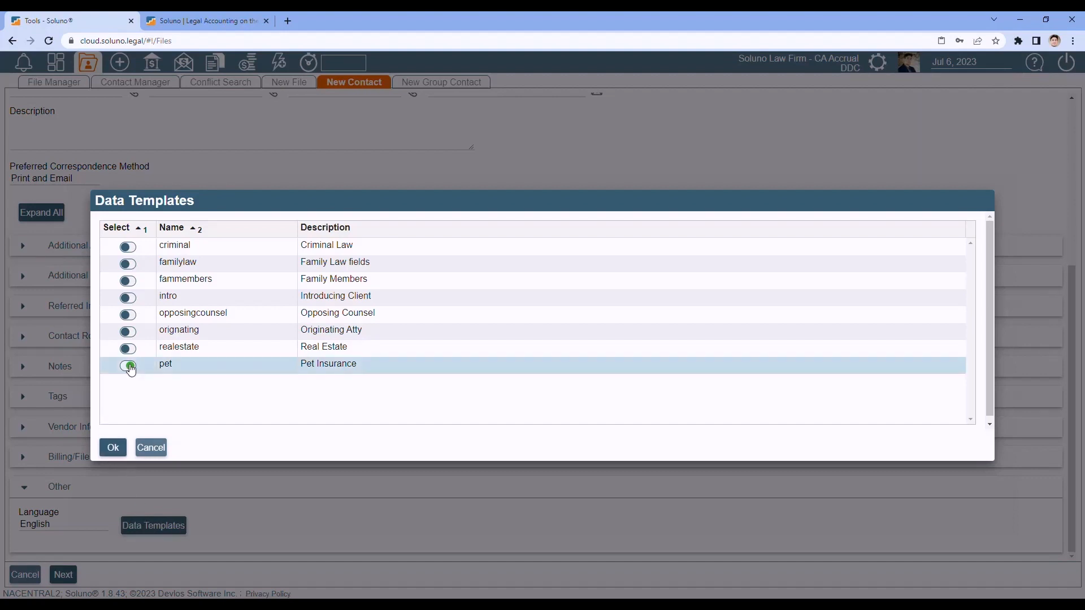
{"action": "left_click", "coordinate": [114, 449]}
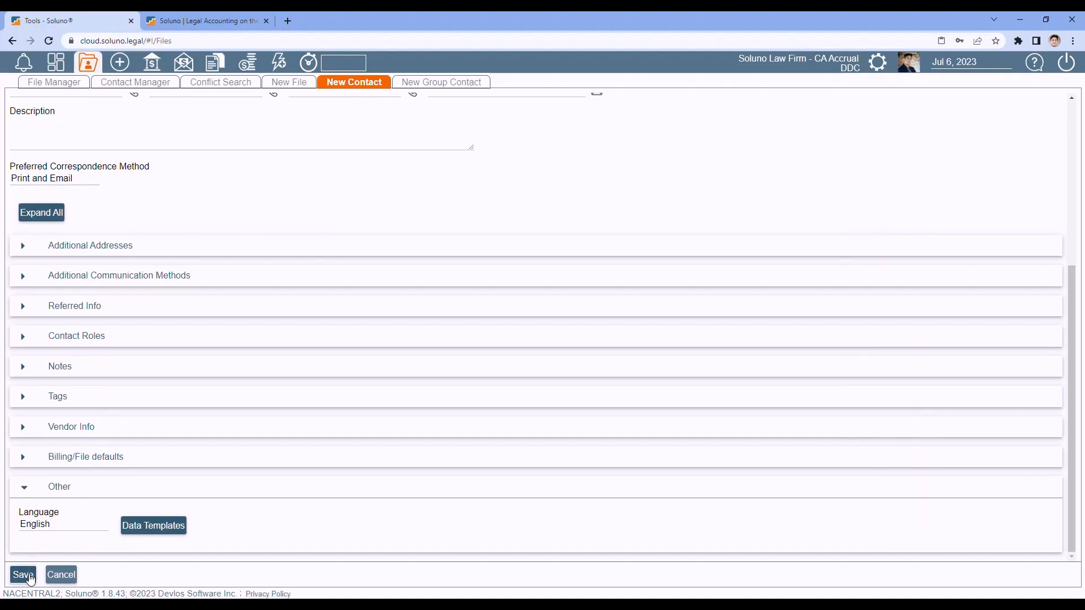
{"action": "left_click", "coordinate": [30, 576]}
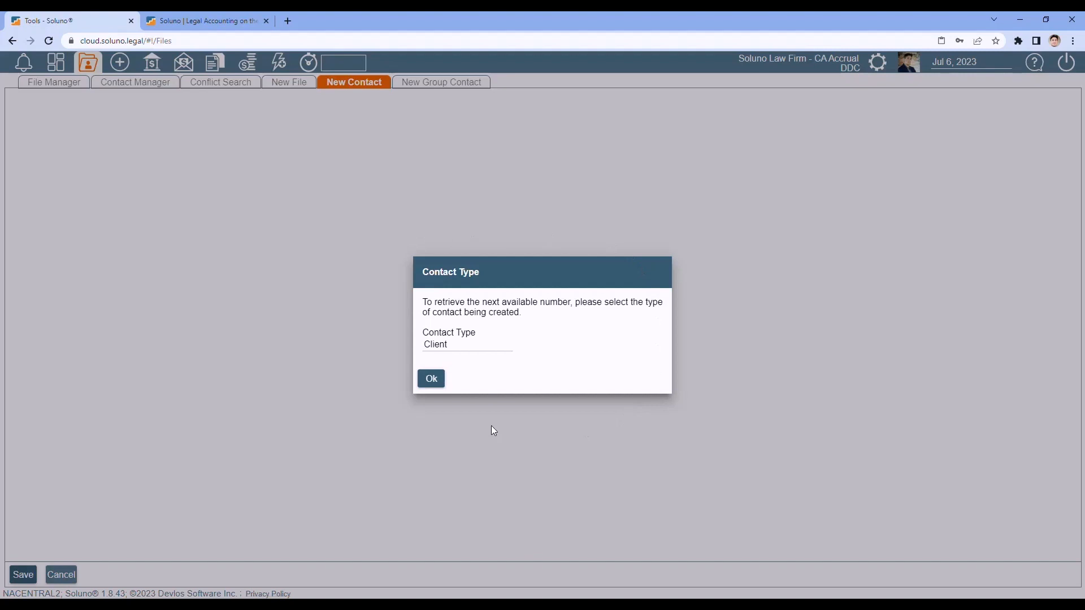
- Start a new contact with Client as its type, then cancel the client form
{"action": "left_click", "coordinate": [458, 344]}
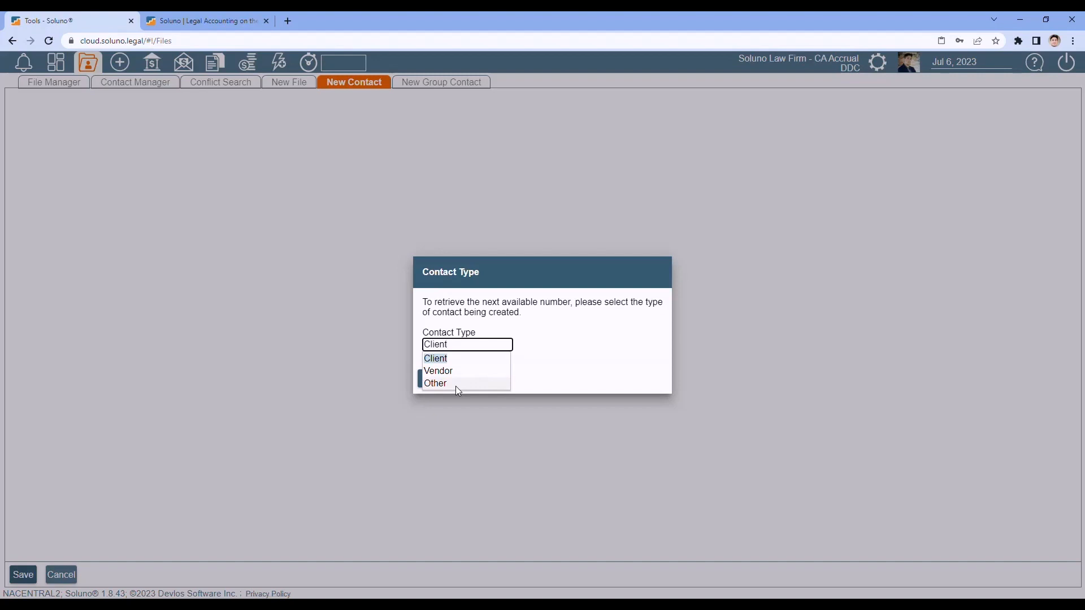
{"action": "left_click", "coordinate": [576, 342]}
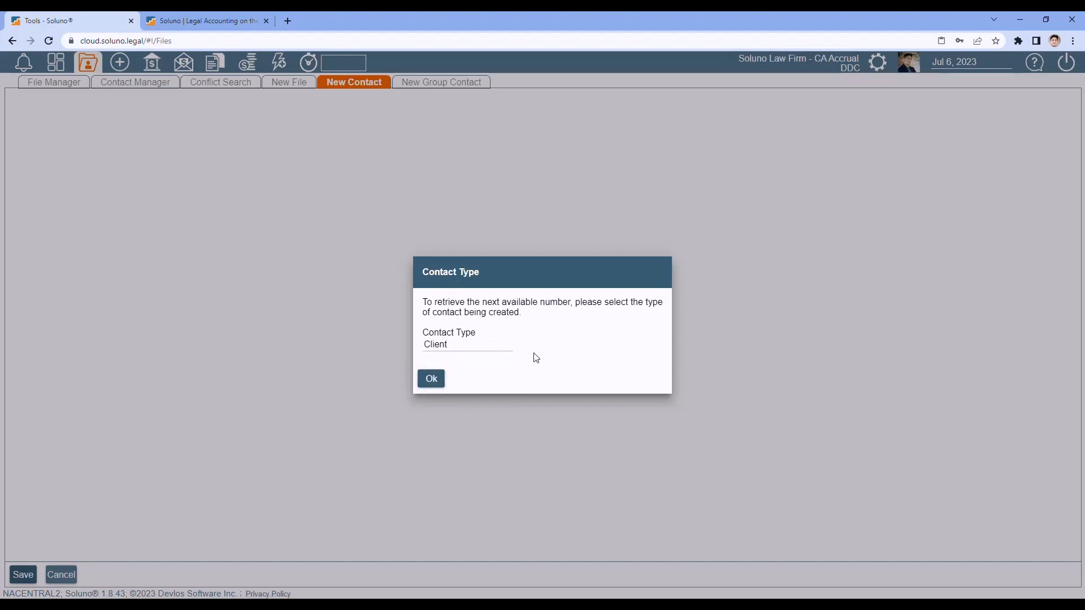
{"action": "left_click", "coordinate": [433, 380]}
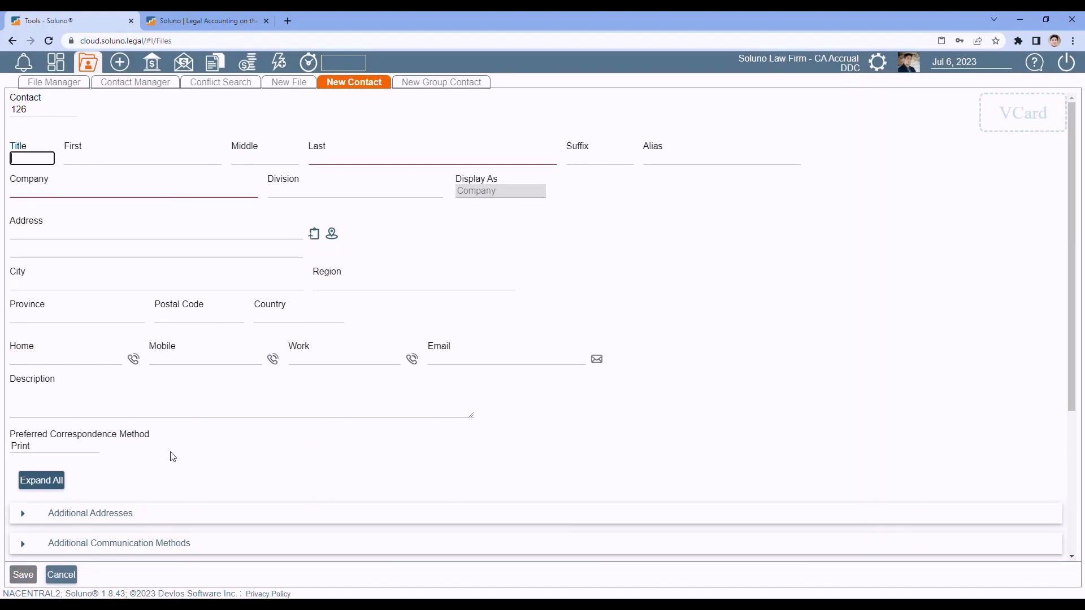
{"action": "left_click", "coordinate": [57, 577]}
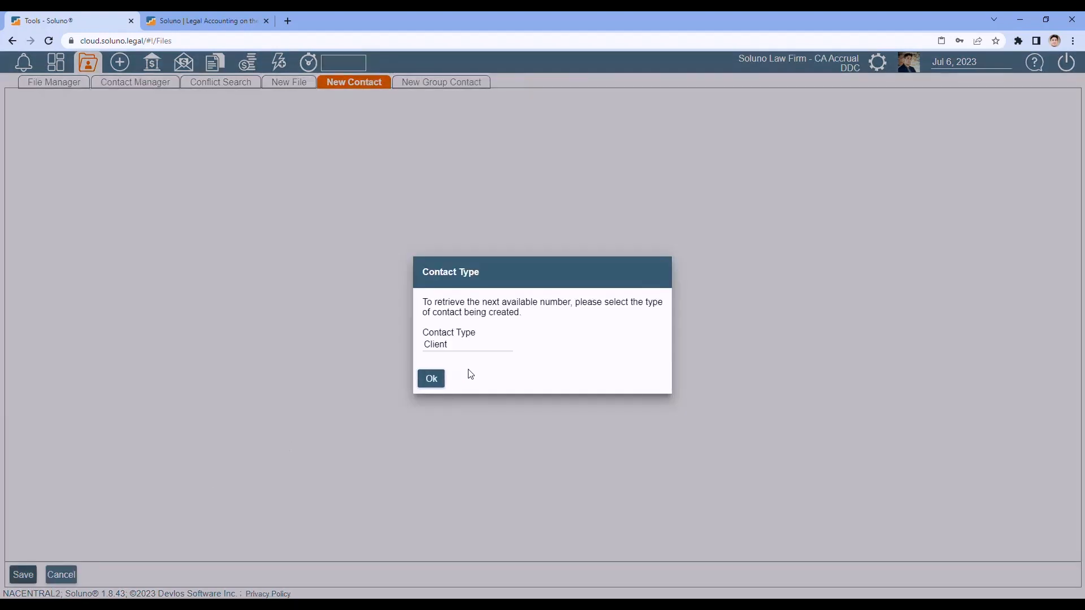
- Start a Vendor contact to see the next vendor number v-028, then cancel it
{"action": "left_click", "coordinate": [463, 344]}
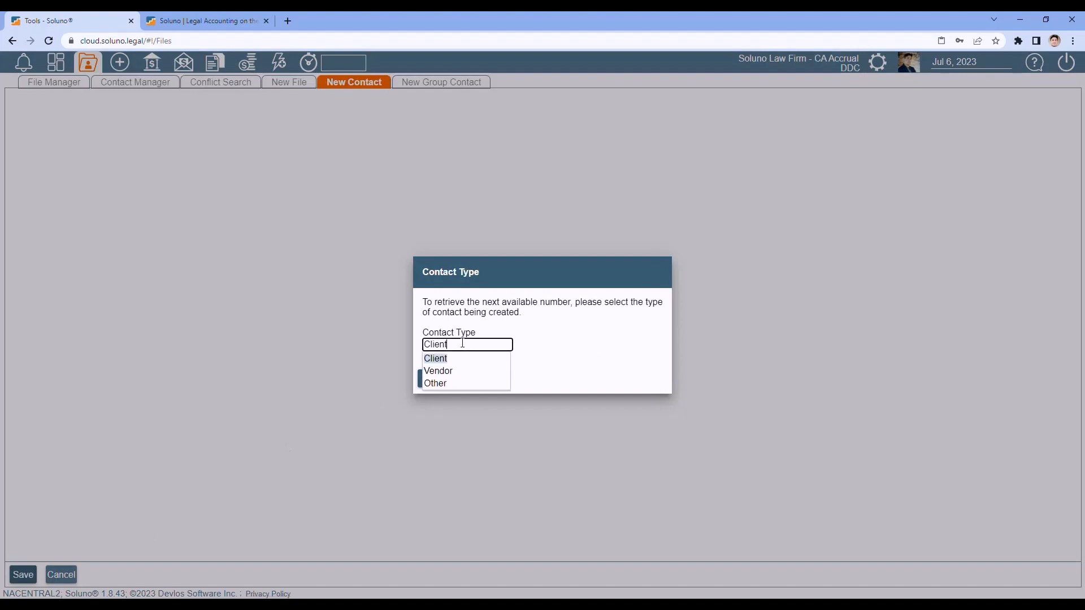
{"action": "left_click", "coordinate": [449, 372]}
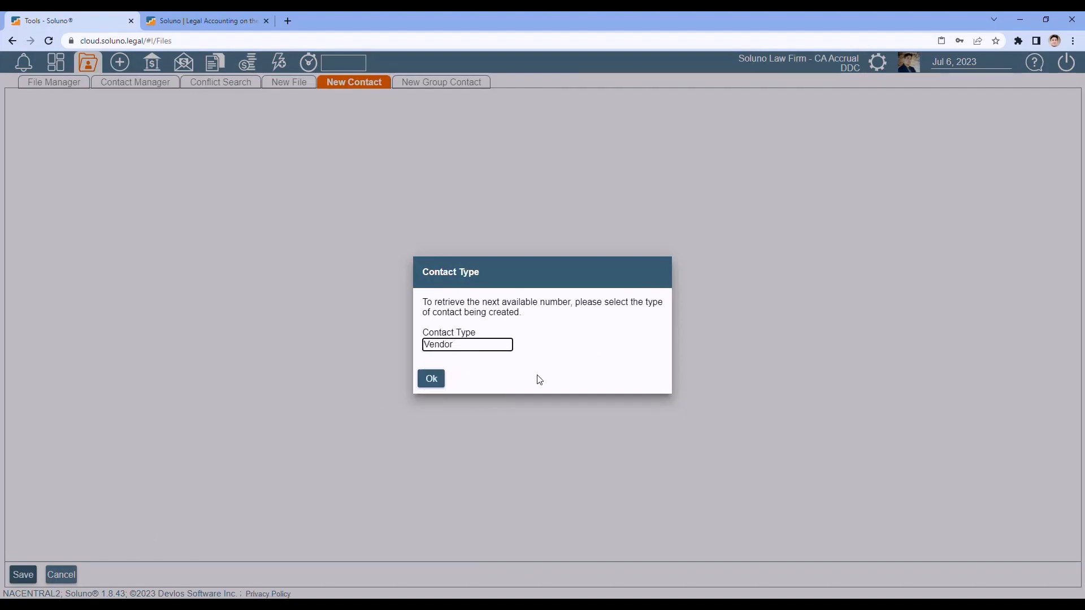
{"action": "left_click", "coordinate": [433, 384]}
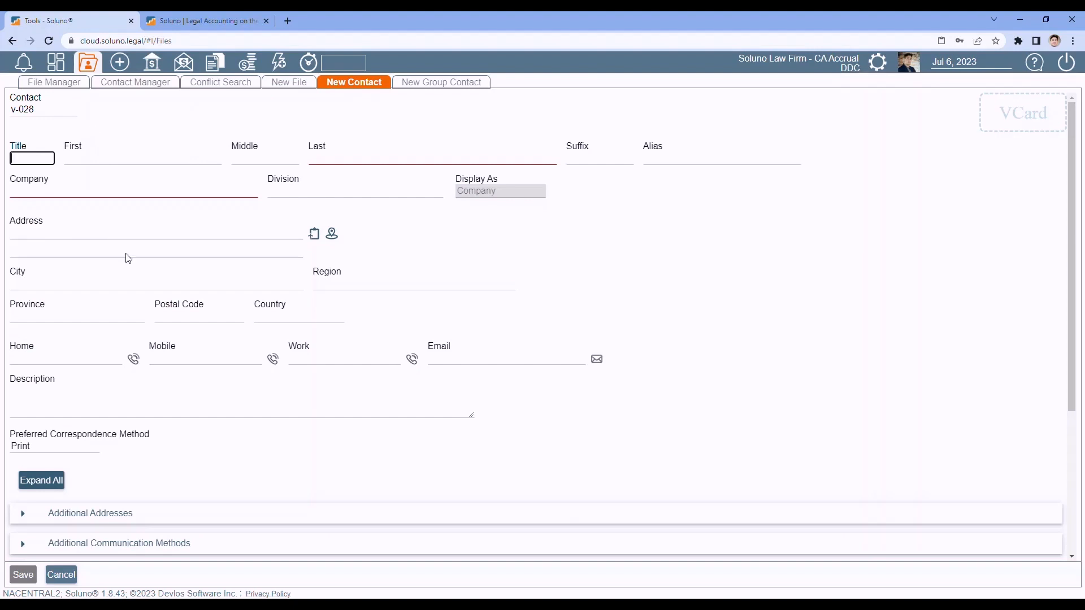
{"action": "left_click", "coordinate": [62, 575]}
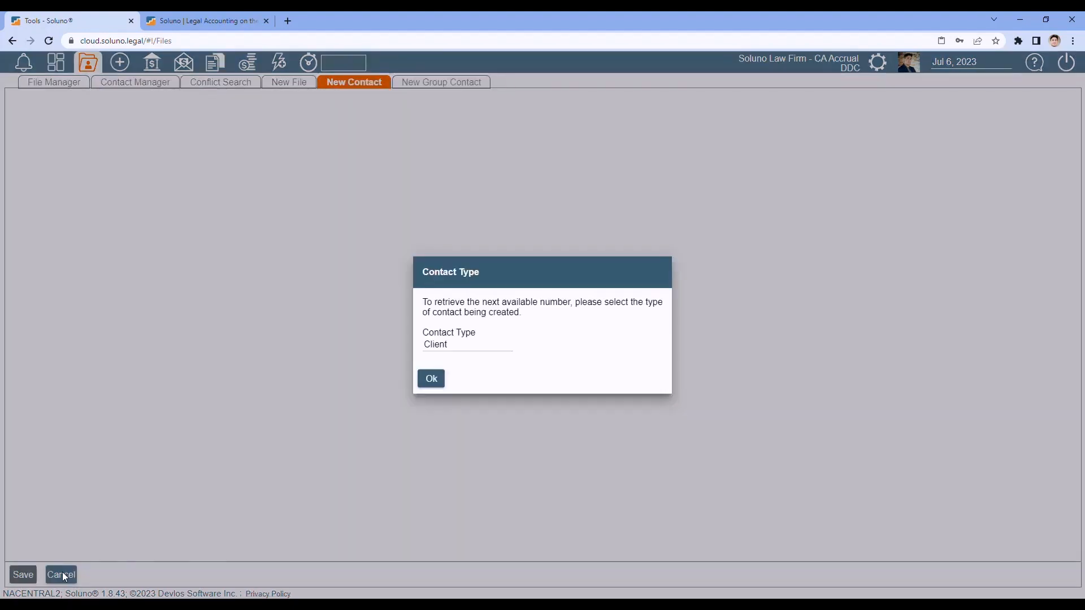
- Check the next Other contact number o-020, cancel, and start new Client contact 126
{"action": "left_click", "coordinate": [458, 346]}
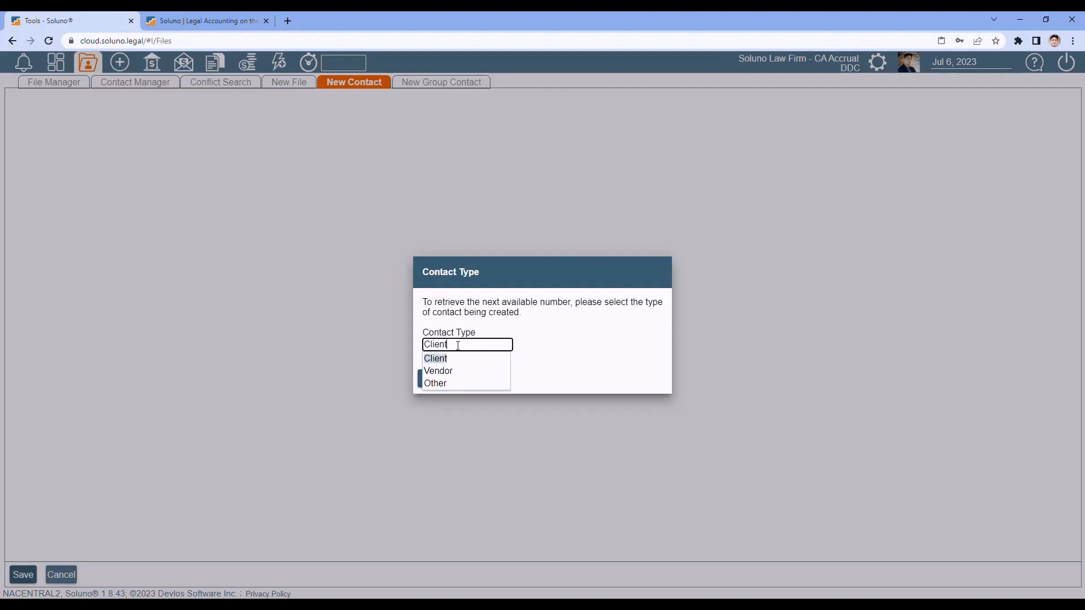
{"action": "left_click", "coordinate": [452, 382]}
{"action": "left_click", "coordinate": [428, 382]}
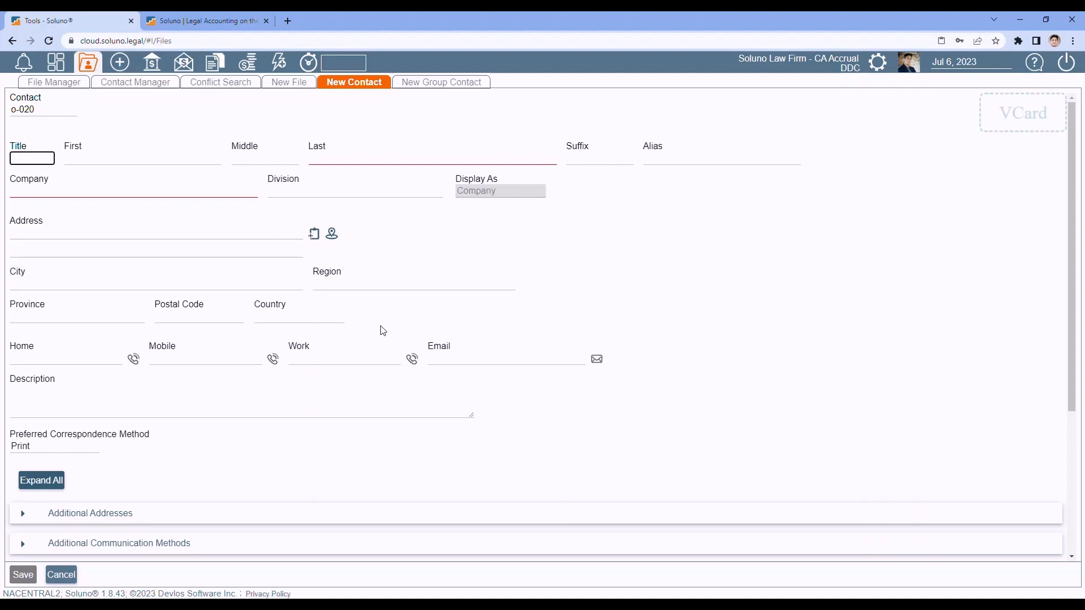
{"action": "left_click", "coordinate": [61, 575]}
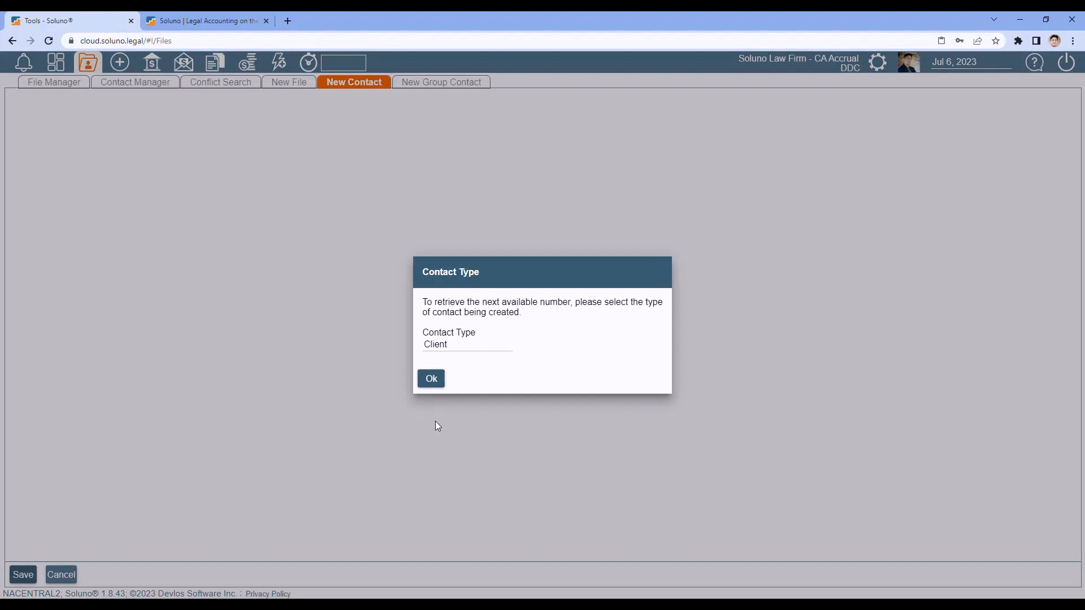
{"action": "left_click", "coordinate": [431, 378]}
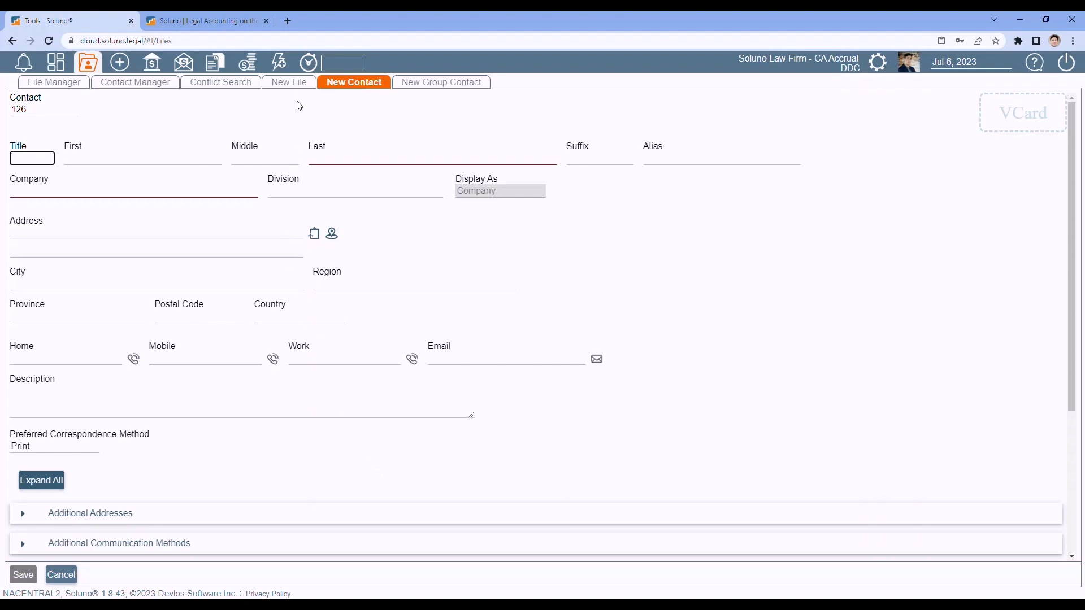
- Start a new file for contact 125, found by searching the client's surname
{"action": "left_click", "coordinate": [291, 84]}
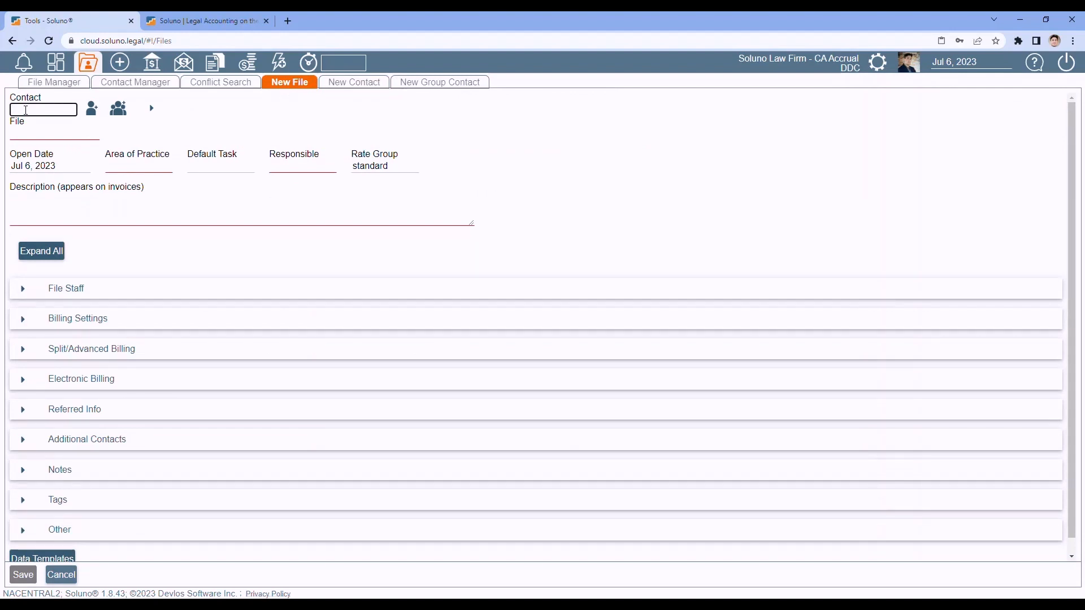
{"action": "type", "text": "b"}
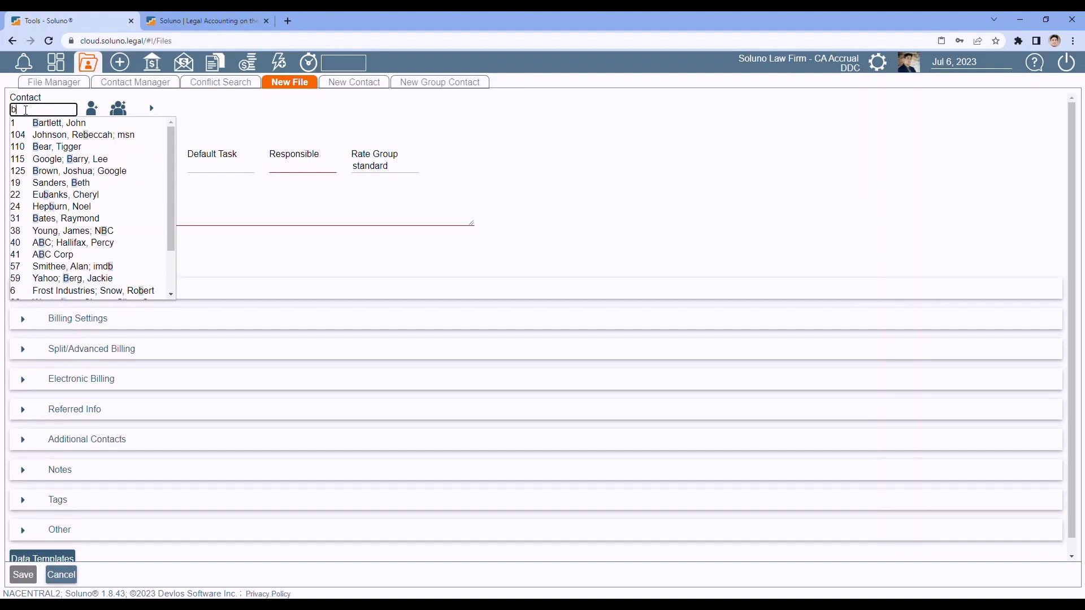
{"action": "type", "text": "rown"}
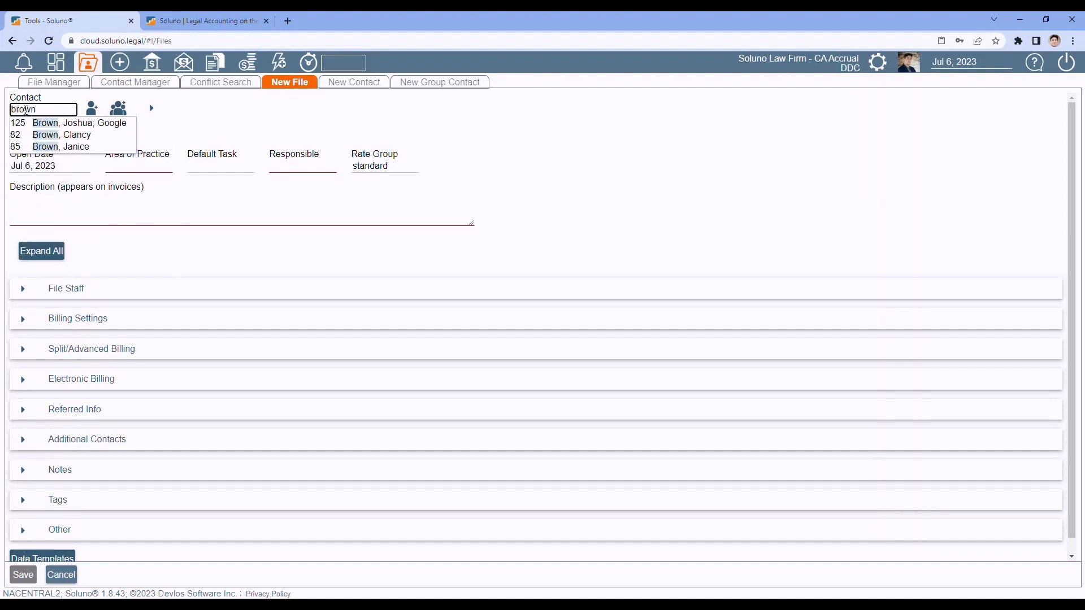
{"action": "left_click", "coordinate": [36, 125]}
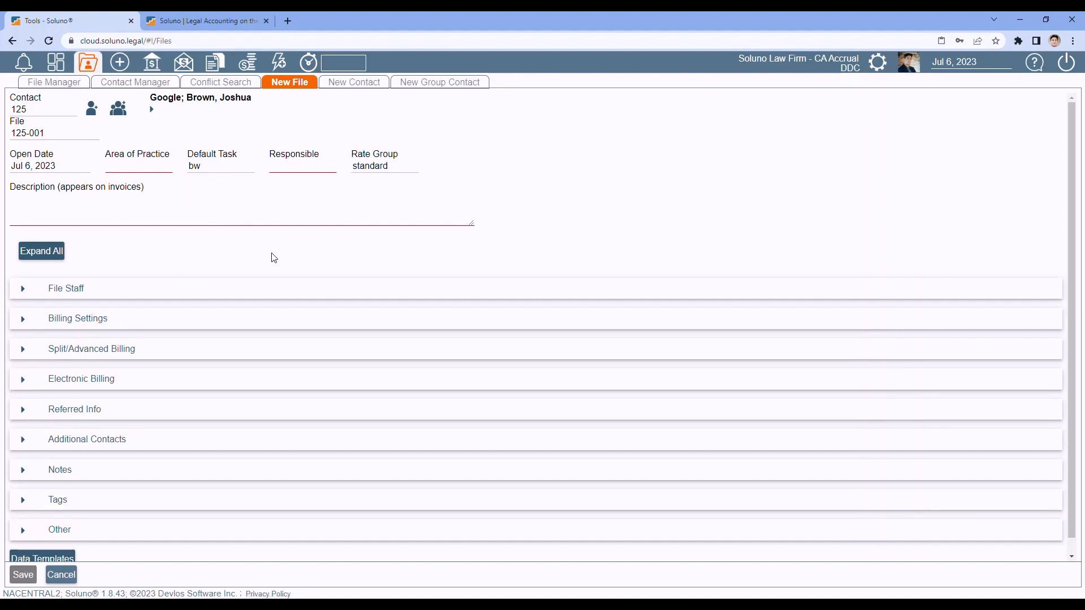
- Set Area of Practice to Wills, responsible lawyer DDC, and keep the standard rate group
{"action": "left_click", "coordinate": [144, 167]}
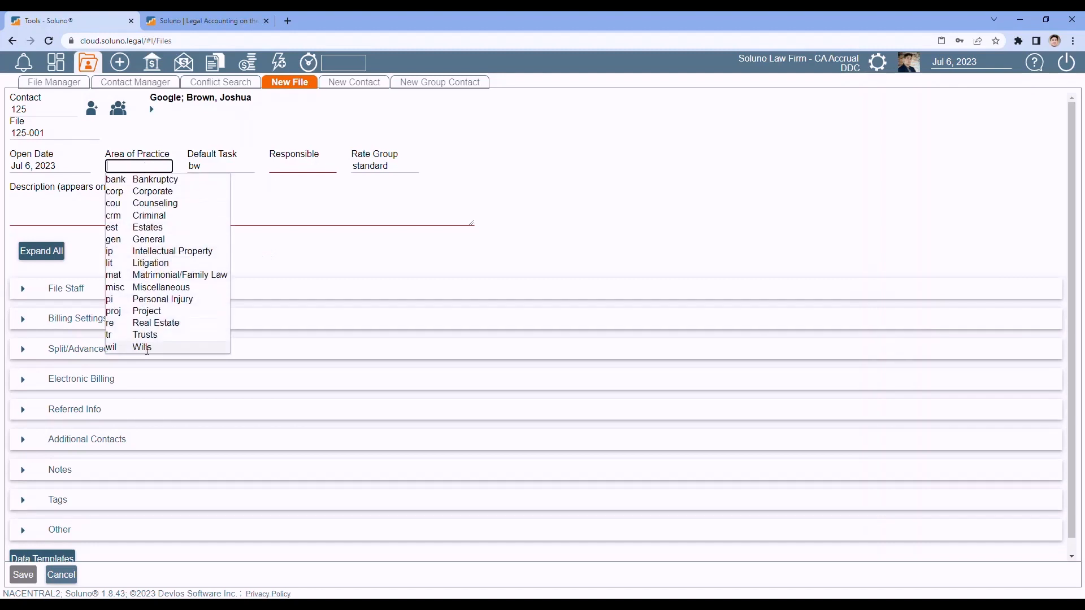
{"action": "left_click", "coordinate": [147, 349]}
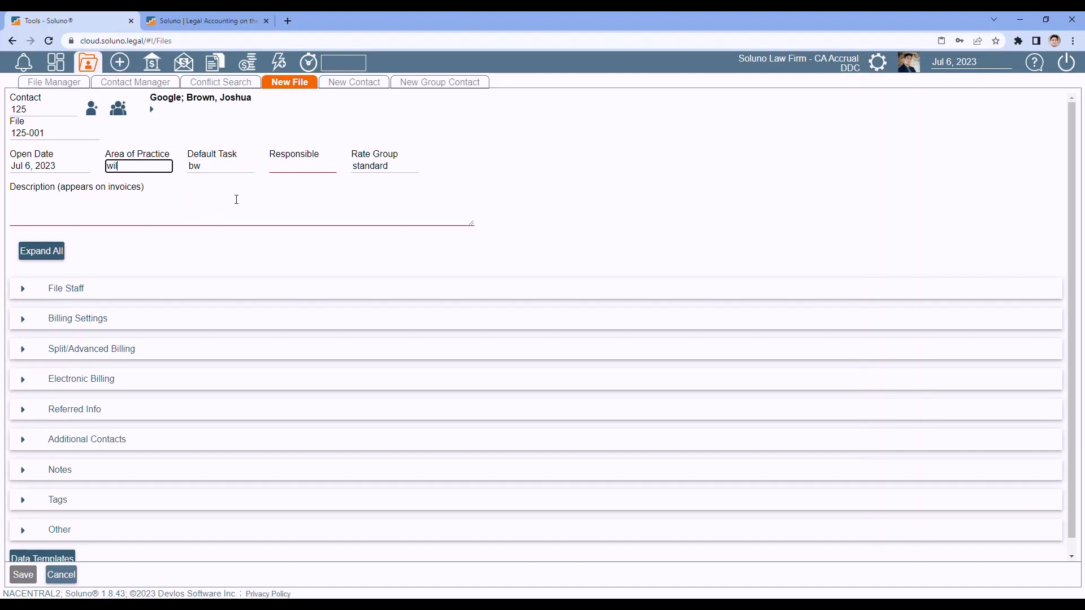
{"action": "left_click", "coordinate": [294, 165]}
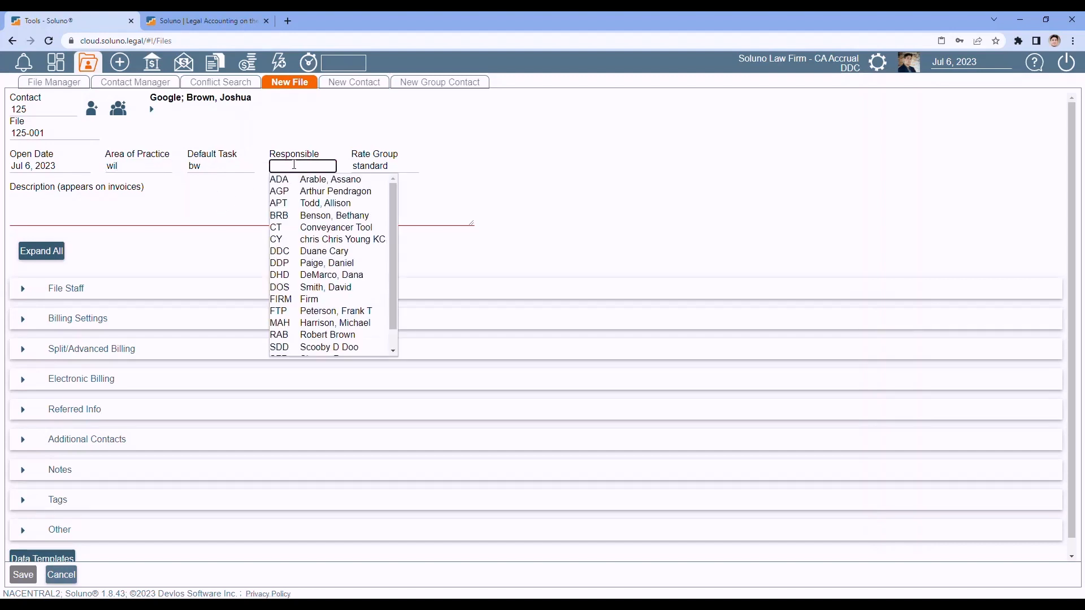
{"action": "left_click", "coordinate": [317, 252]}
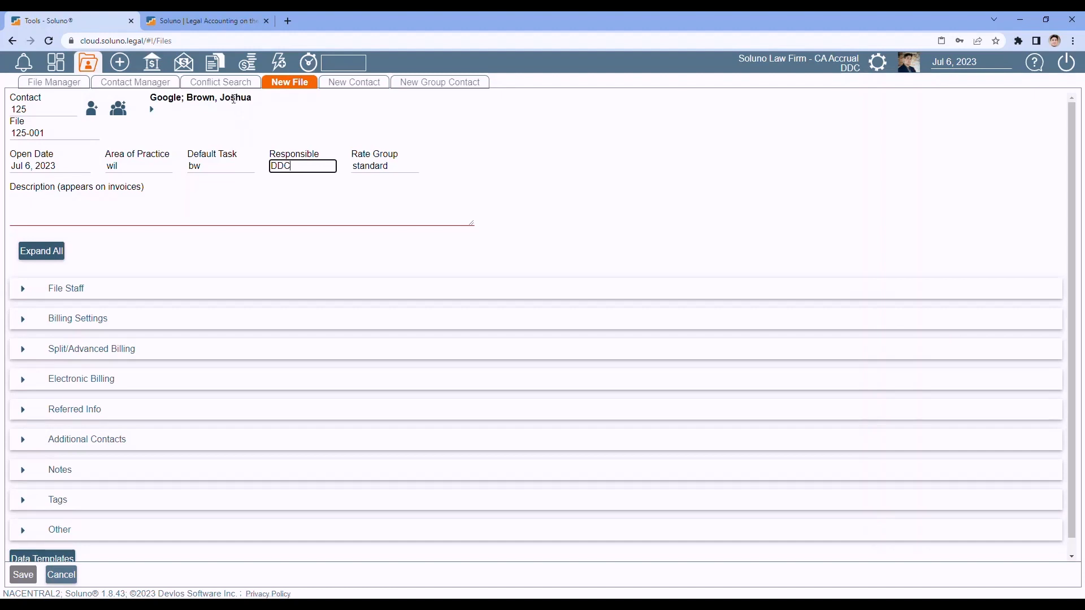
{"action": "left_click", "coordinate": [392, 167]}
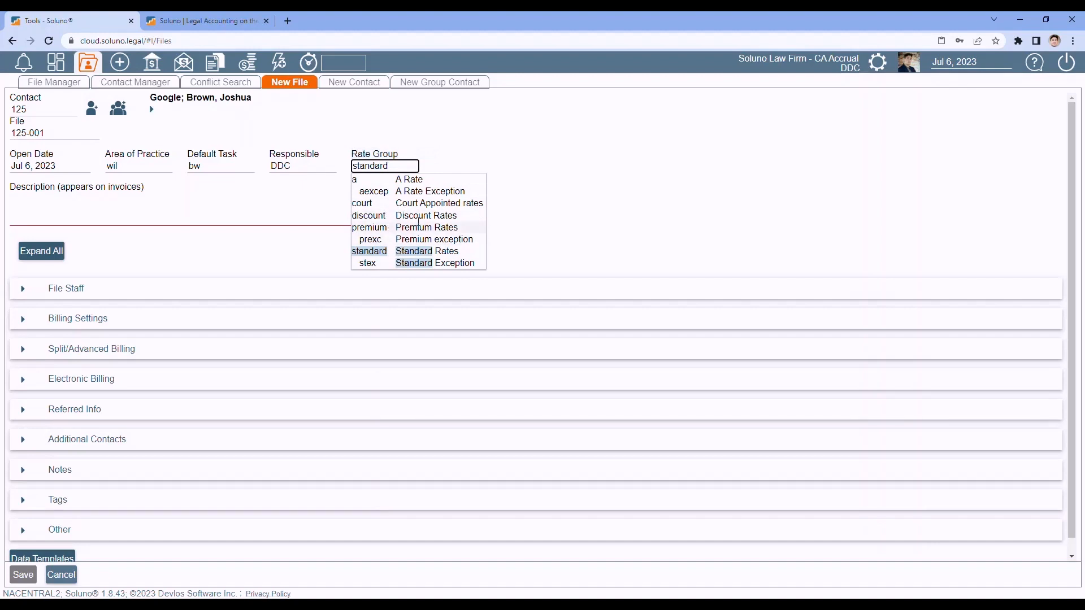
{"action": "left_click", "coordinate": [618, 175]}
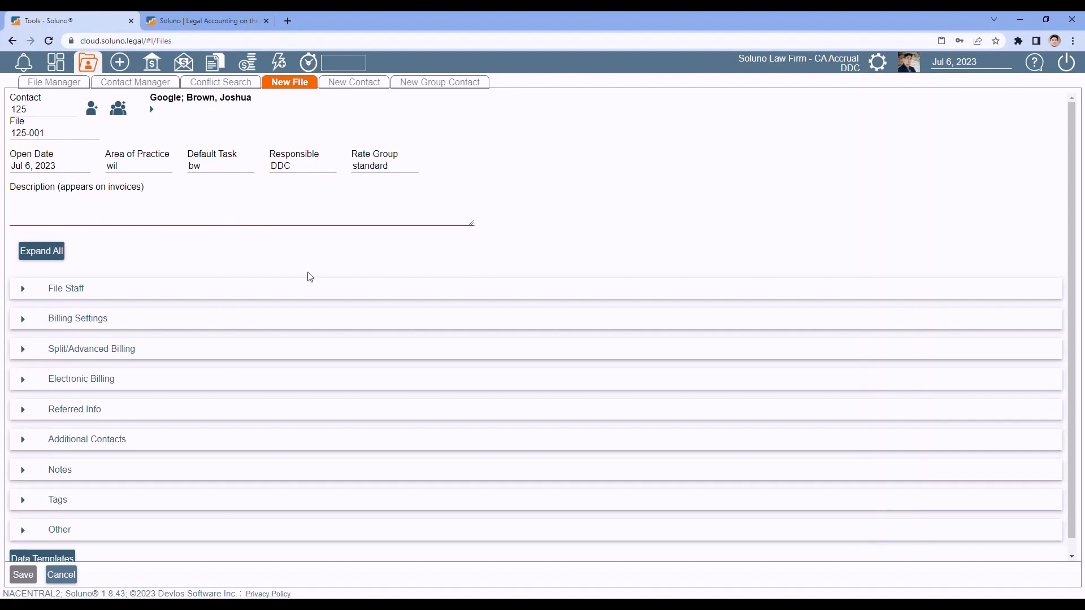
- Enter the file description: the client's name followed by 'Eatate Plan'
{"action": "left_click", "coordinate": [65, 207]}
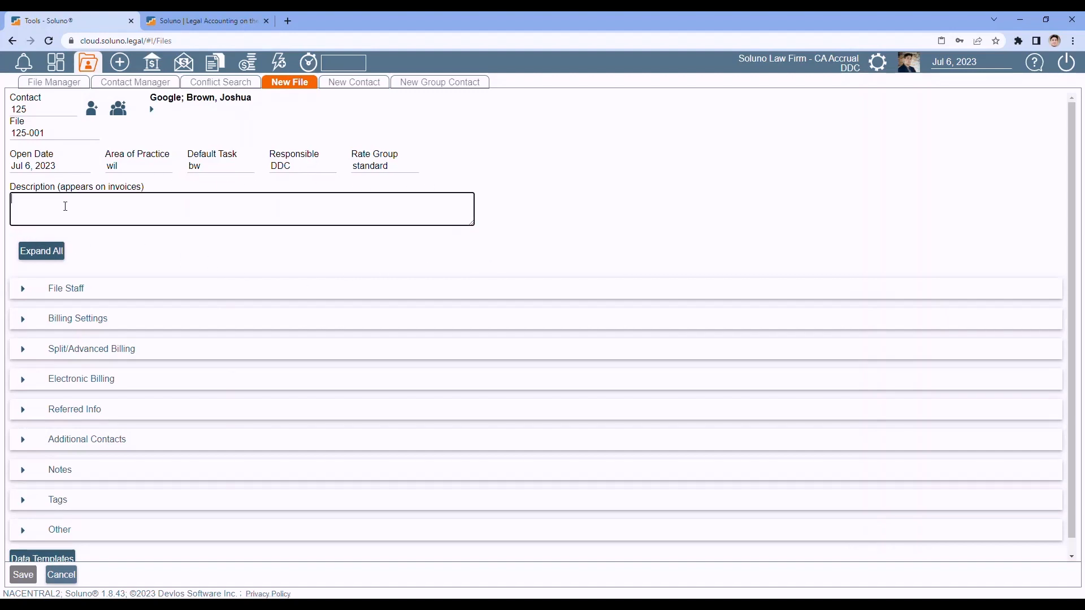
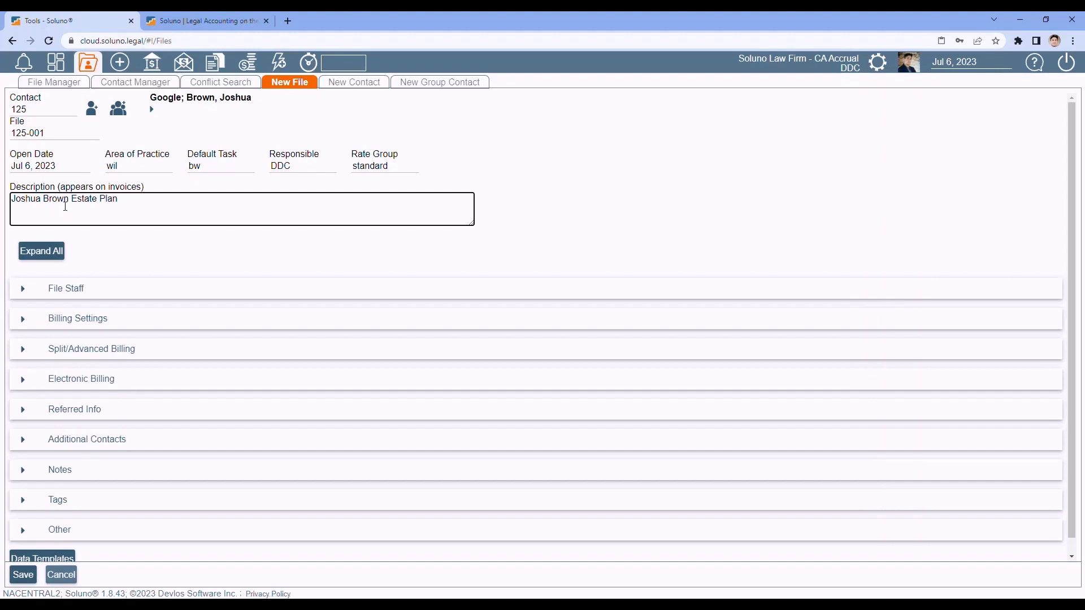
{"action": "left_click", "coordinate": [205, 255]}
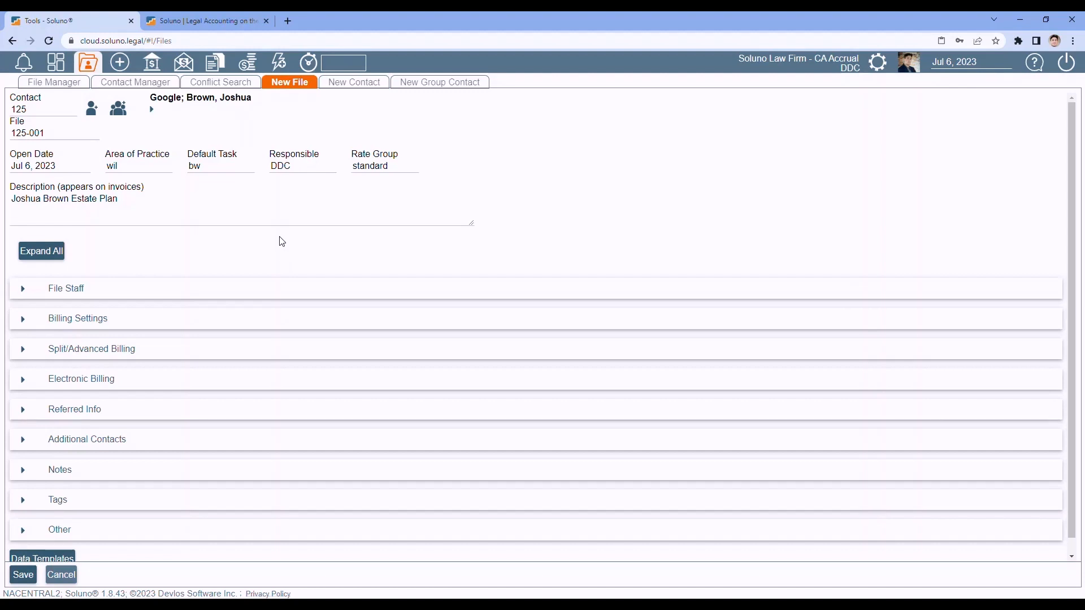
- Expand File Staff and keep DDC as the assigned user
{"action": "left_click", "coordinate": [23, 289]}
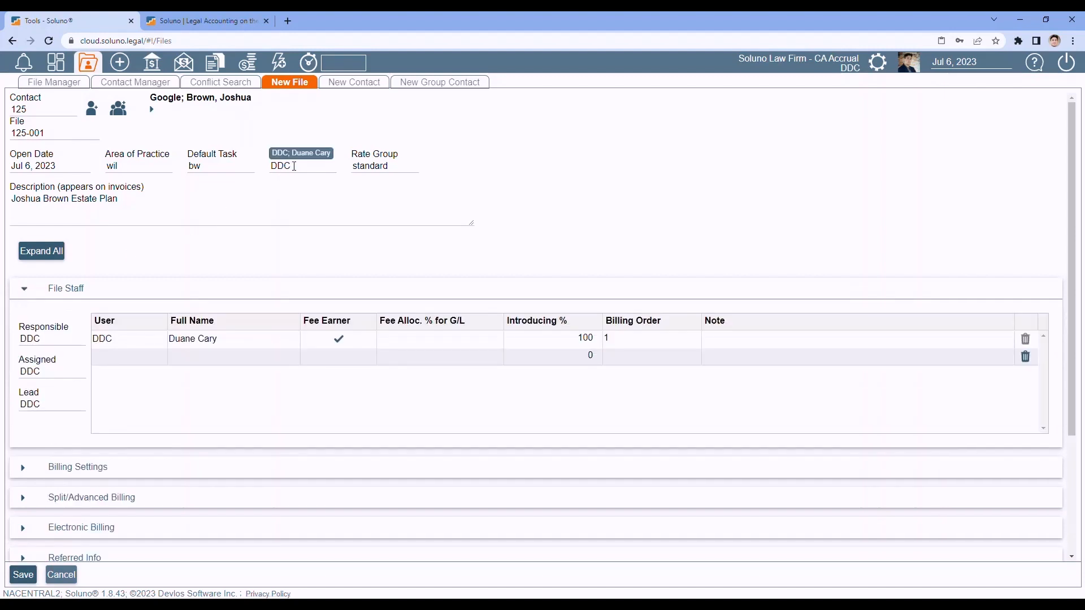
{"action": "key", "text": "Tab"}
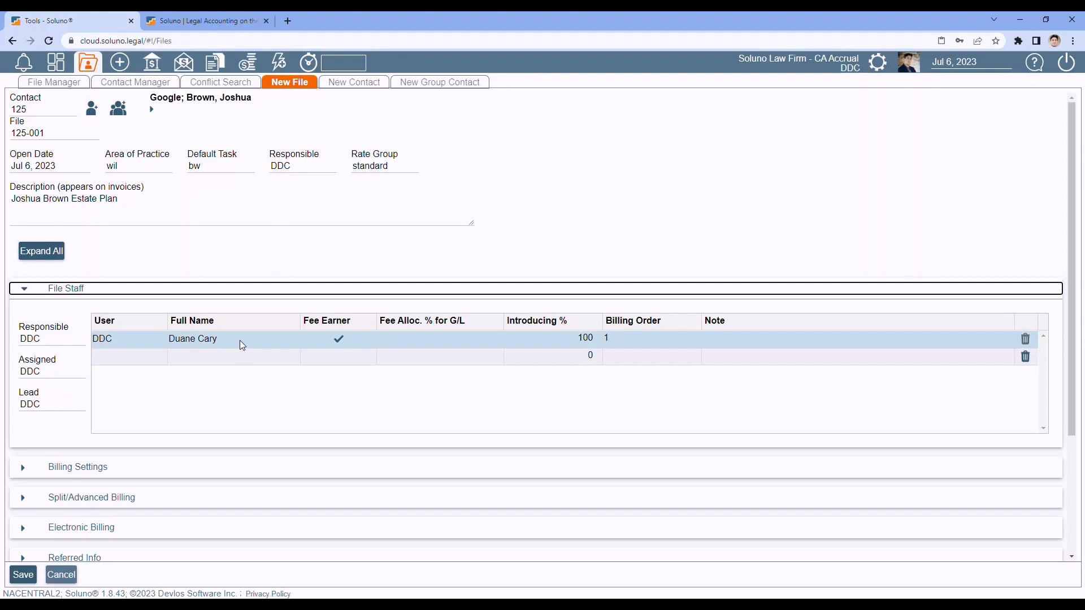
{"action": "left_click", "coordinate": [51, 371]}
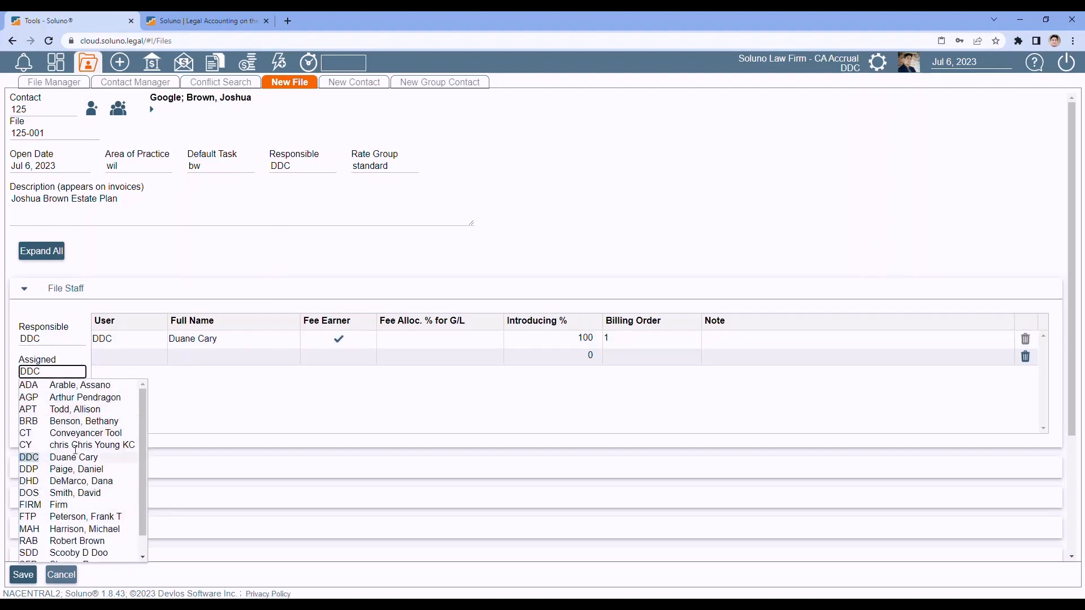
{"action": "left_click", "coordinate": [239, 401]}
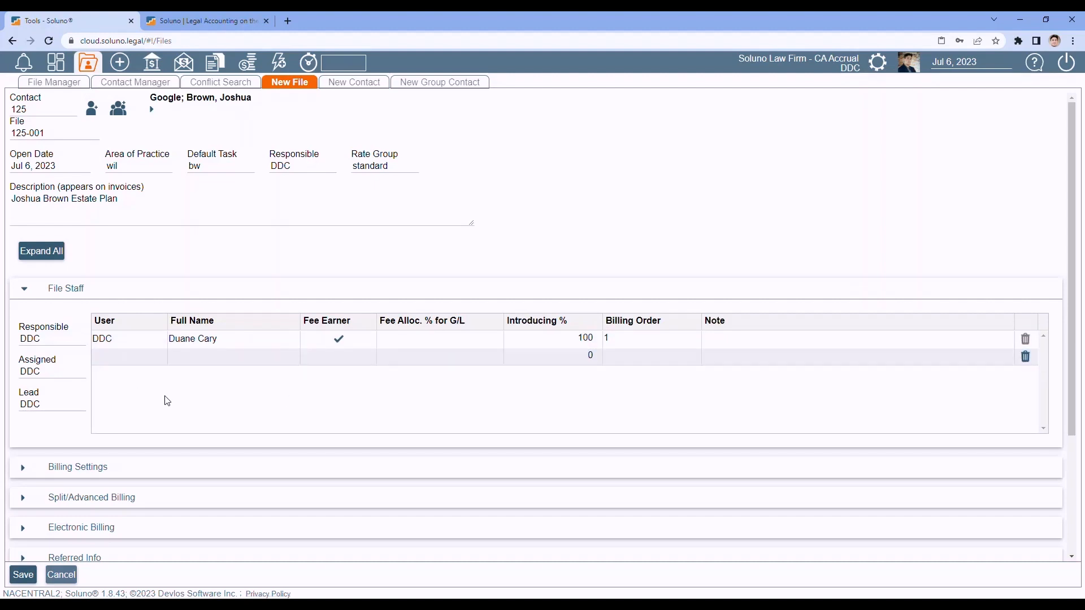
- Add a second staff member to the file with a 5% fee allocation
{"action": "left_click", "coordinate": [118, 359]}
{"action": "left_click", "coordinate": [119, 358]}
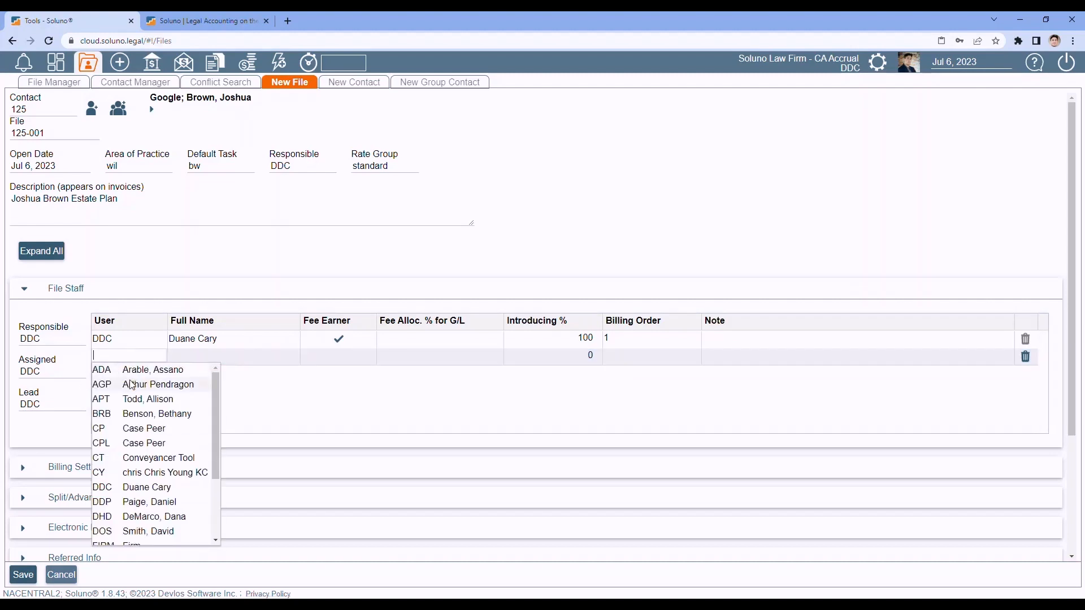
{"action": "left_click", "coordinate": [137, 399]}
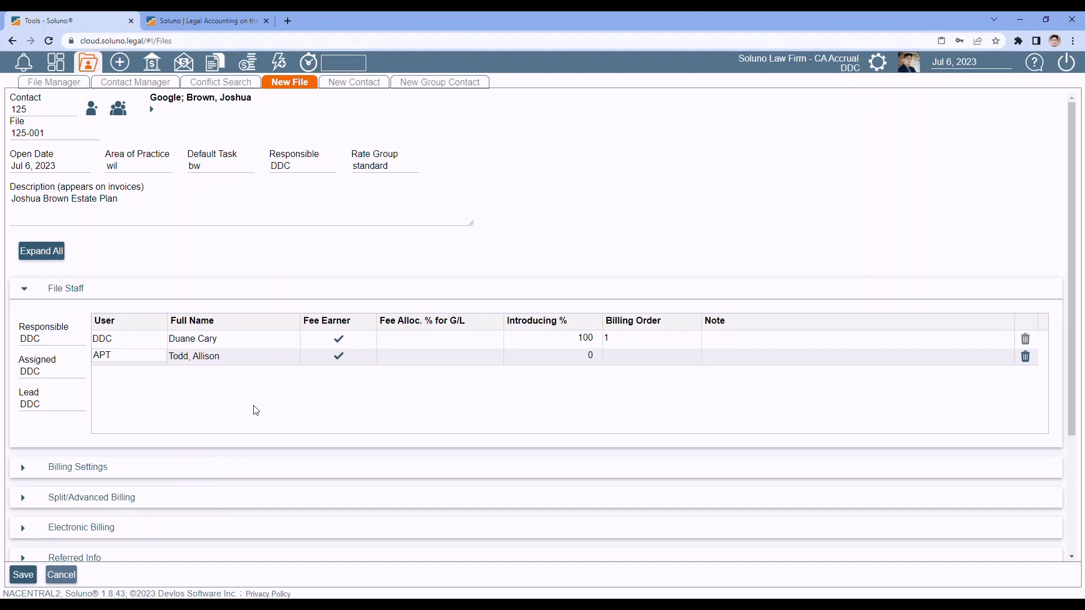
{"action": "left_click", "coordinate": [423, 356]}
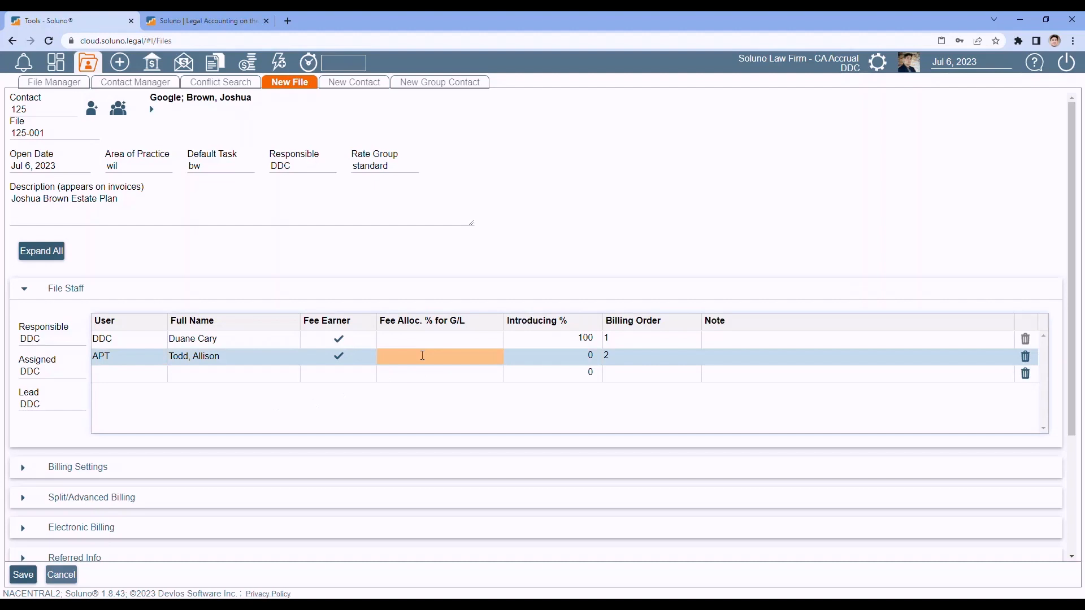
{"action": "type", "text": "5"}
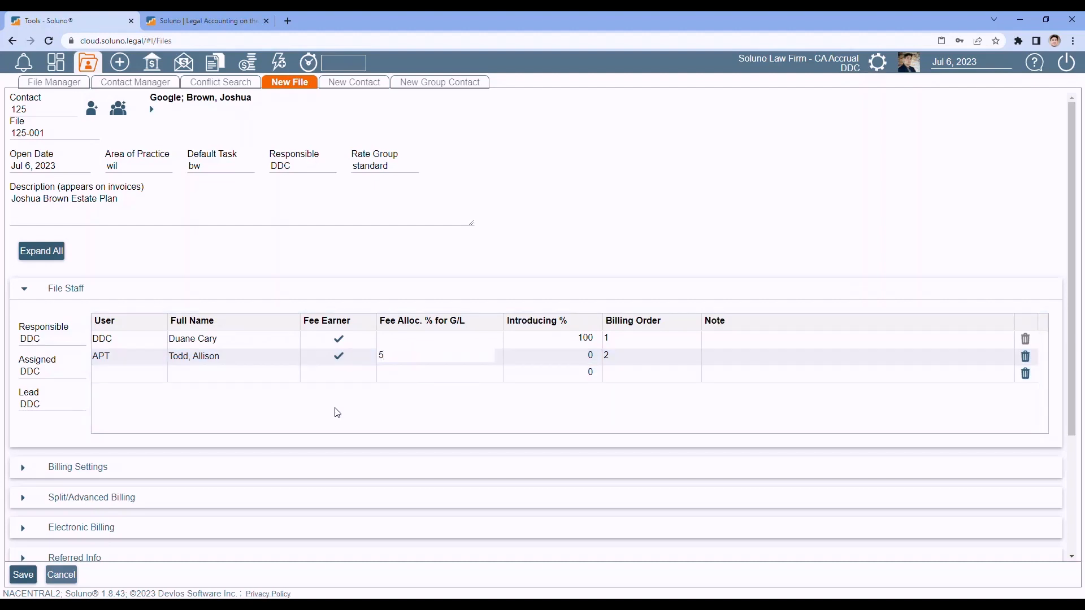
{"action": "key", "text": "Tab"}
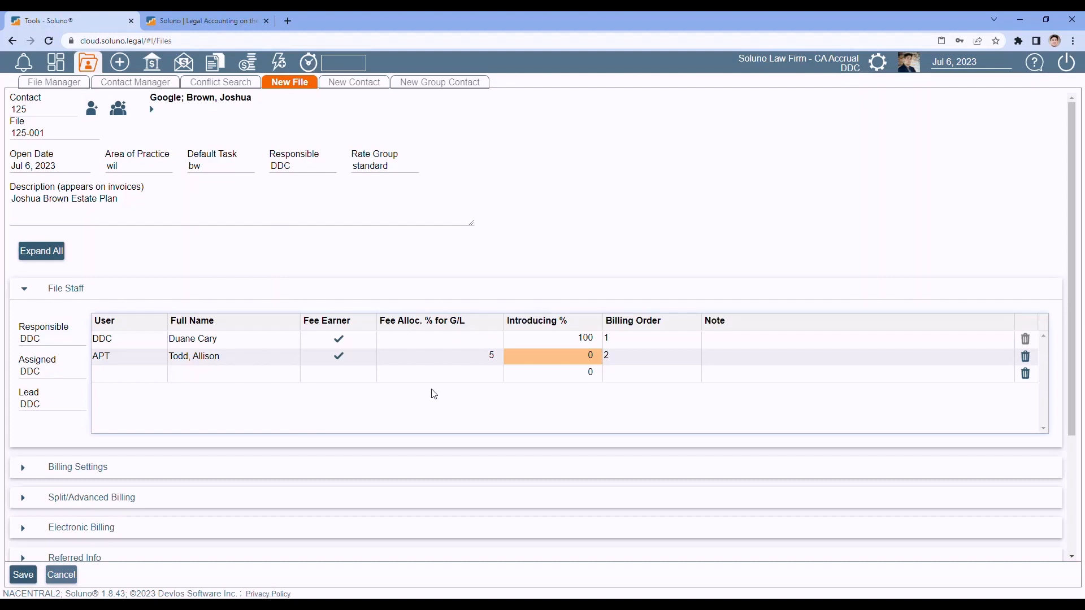
- Delete the added staff row and collapse the File Staff section
{"action": "left_click", "coordinate": [452, 357]}
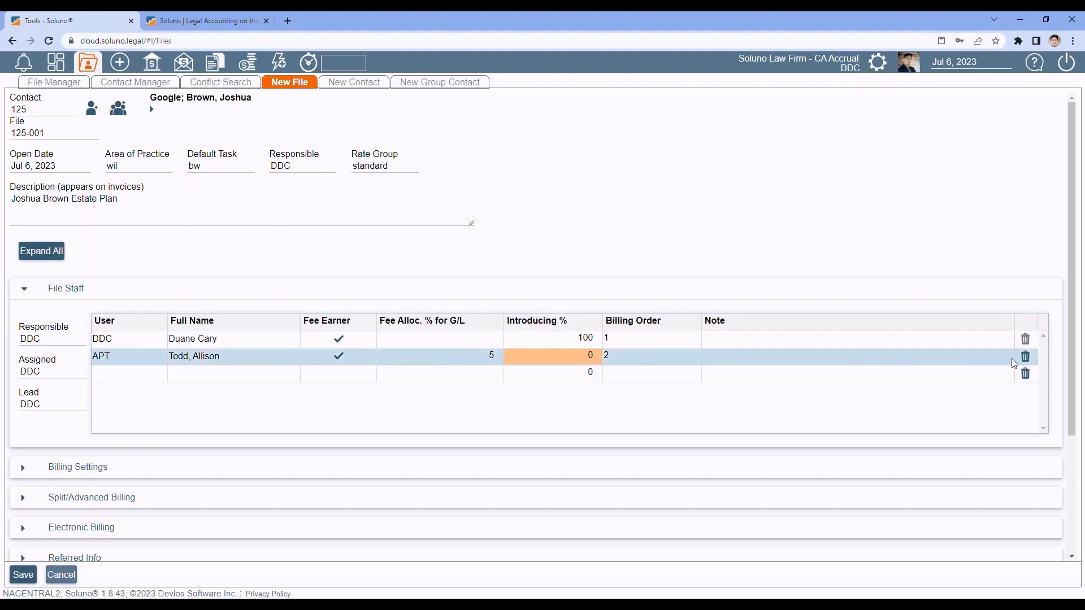
{"action": "left_click", "coordinate": [1025, 357]}
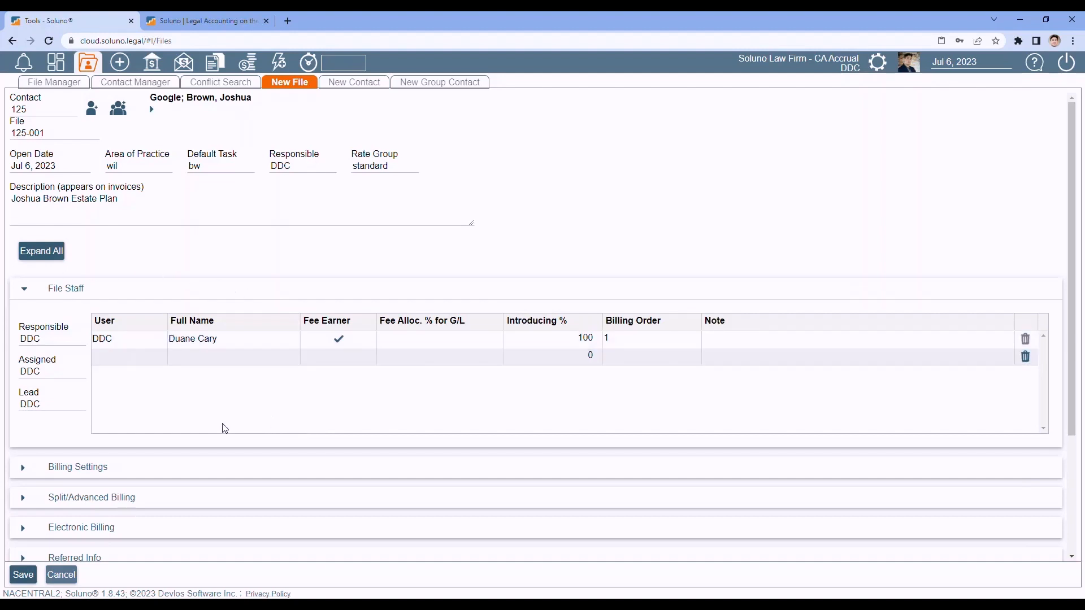
{"action": "left_click", "coordinate": [25, 292]}
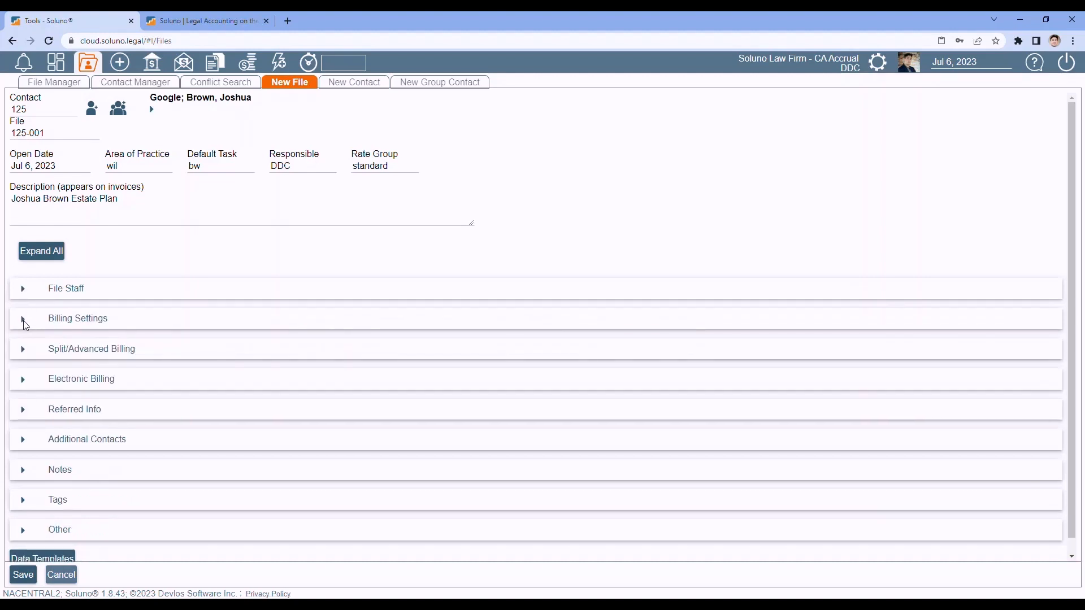
- Expand Billing Settings and change File Group to 98b, then back to default
{"action": "left_click", "coordinate": [25, 324]}
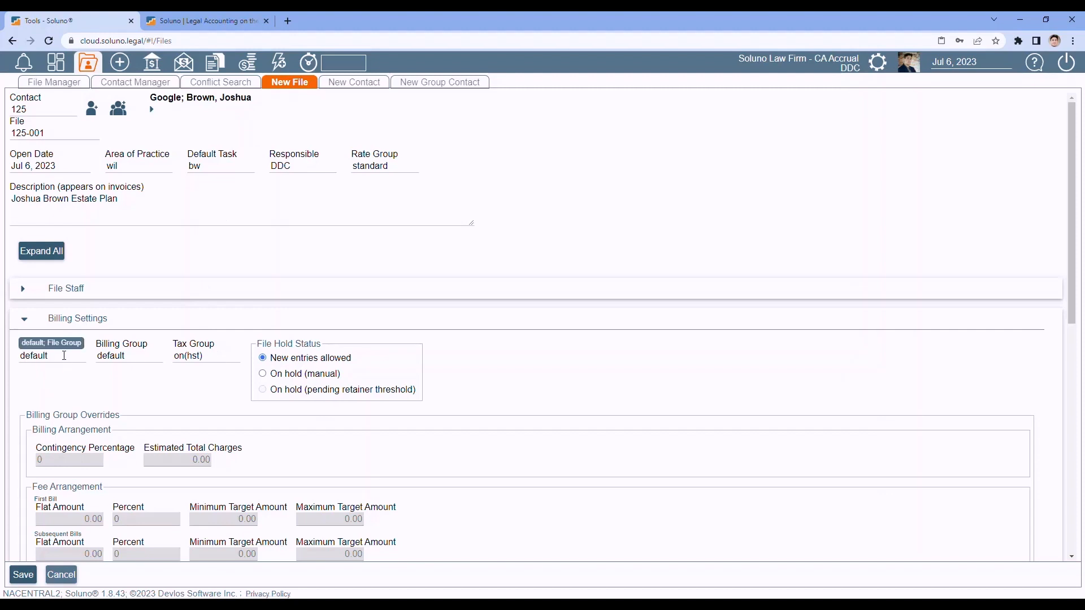
{"action": "left_click", "coordinate": [64, 356]}
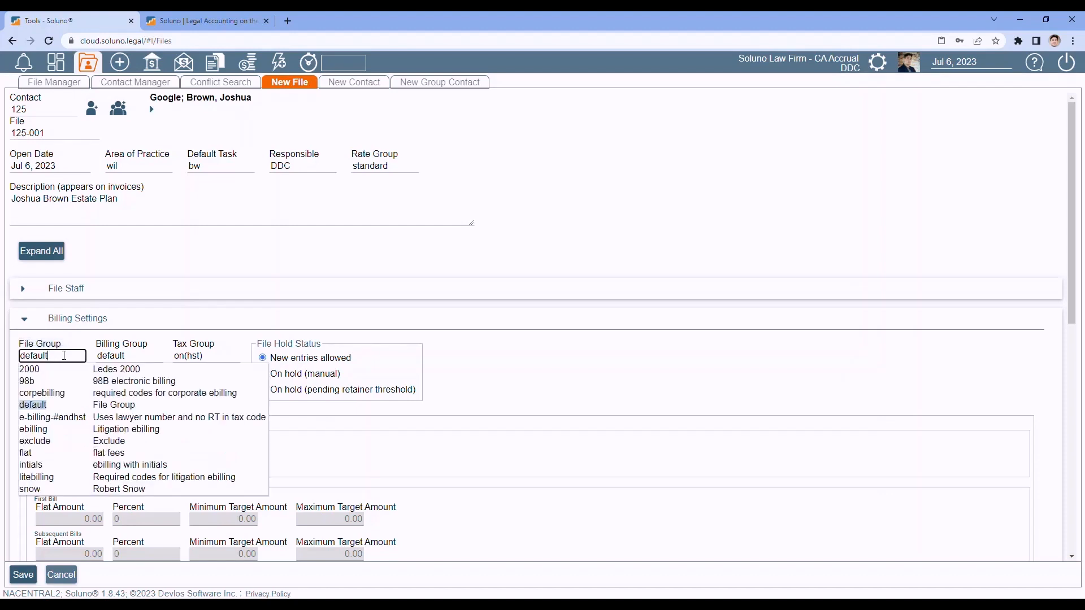
{"action": "left_click", "coordinate": [87, 381]}
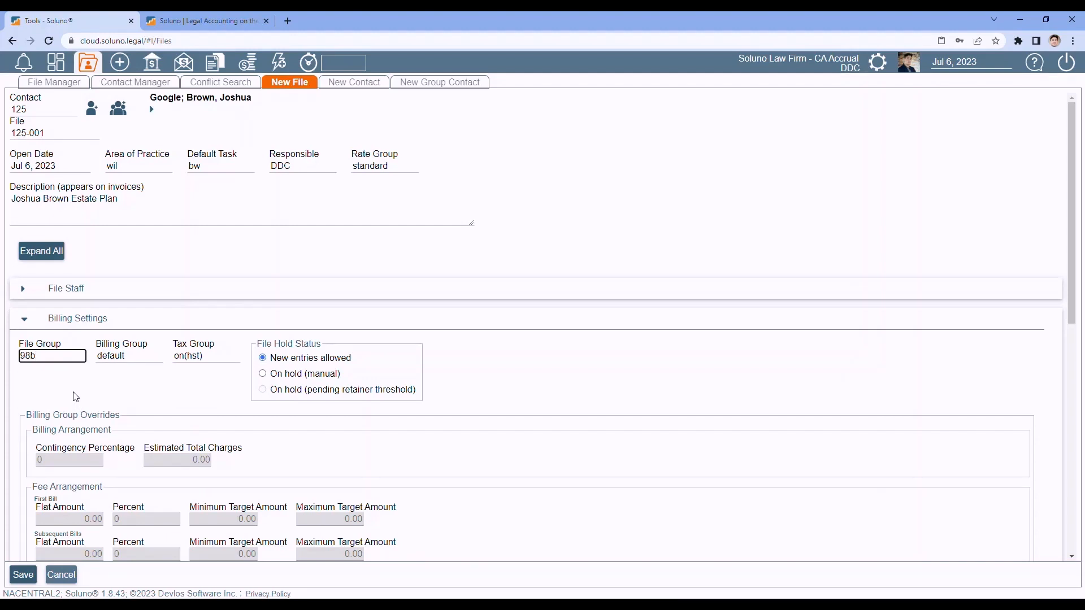
{"action": "left_click", "coordinate": [54, 355]}
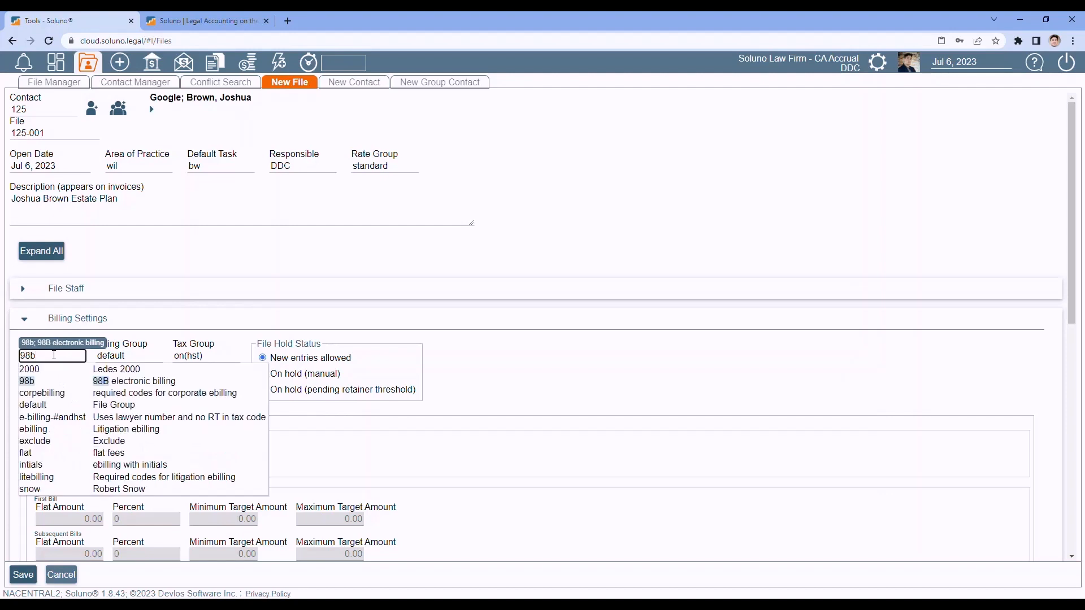
{"action": "left_click", "coordinate": [103, 405]}
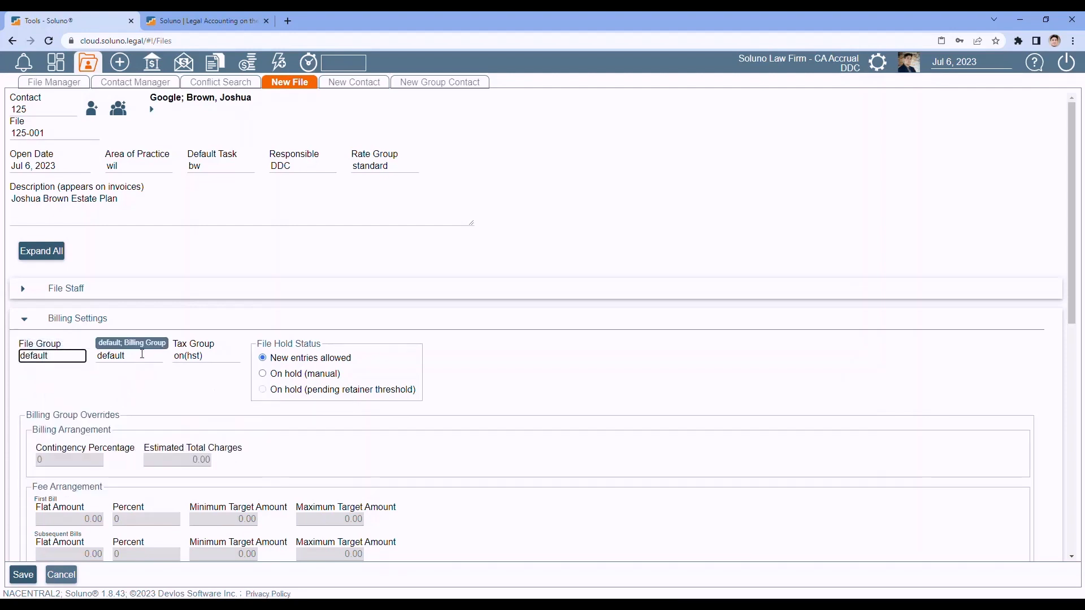
- Review the Billing Group and Tax Group lists, keeping default and on(hst)
{"action": "left_click", "coordinate": [143, 355]}
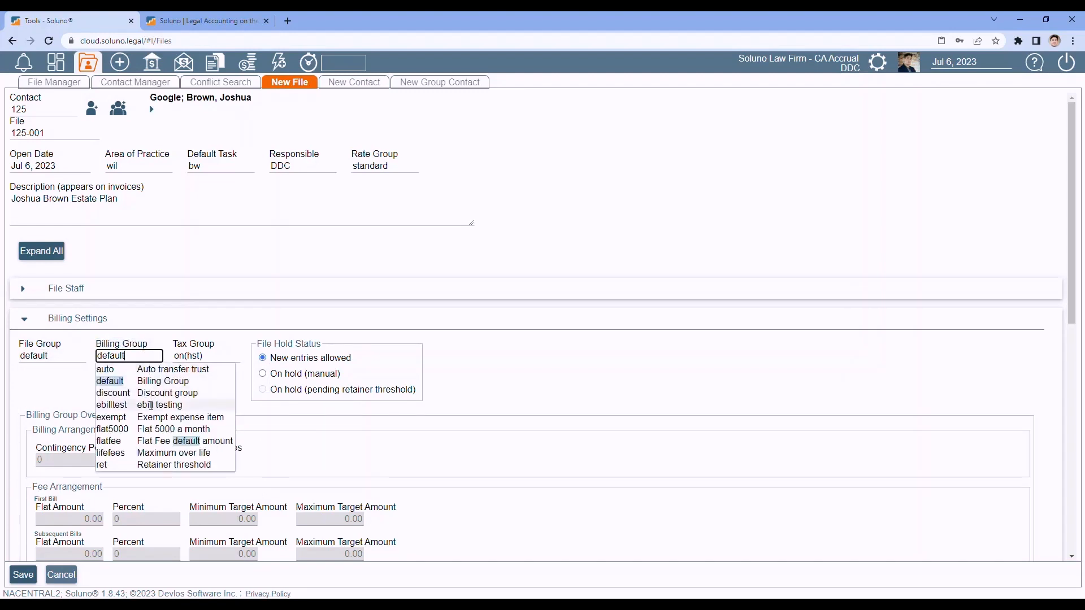
{"action": "left_click", "coordinate": [31, 387]}
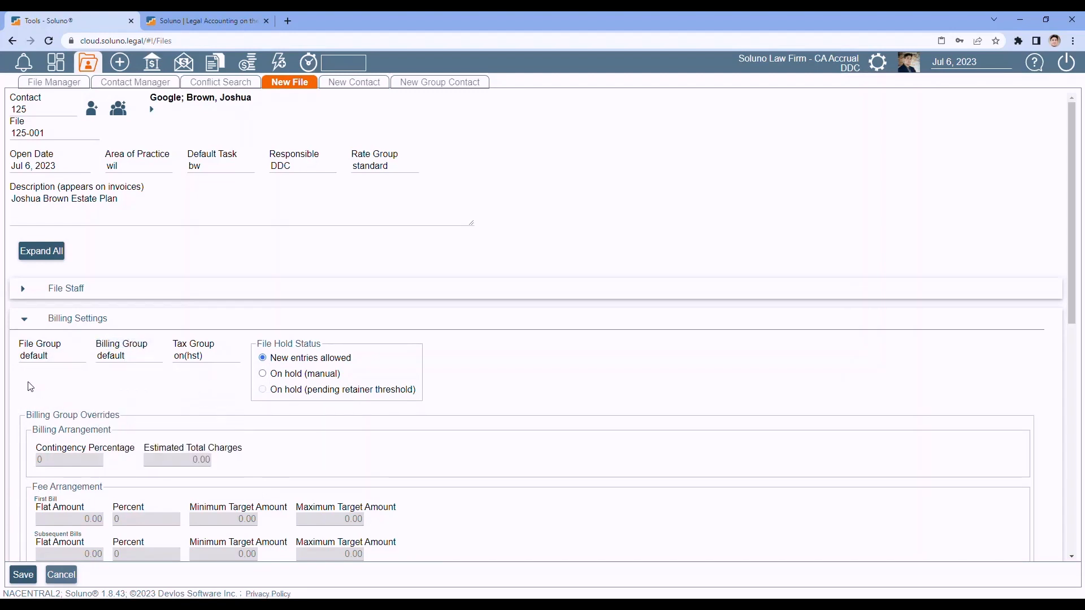
{"action": "left_click", "coordinate": [214, 356]}
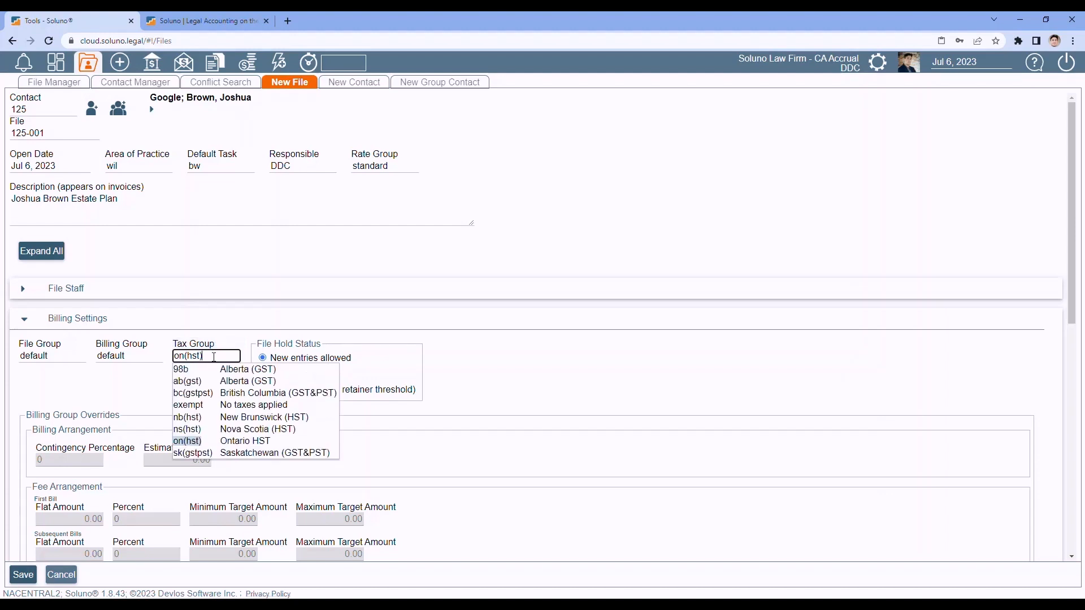
{"action": "left_click", "coordinate": [38, 385]}
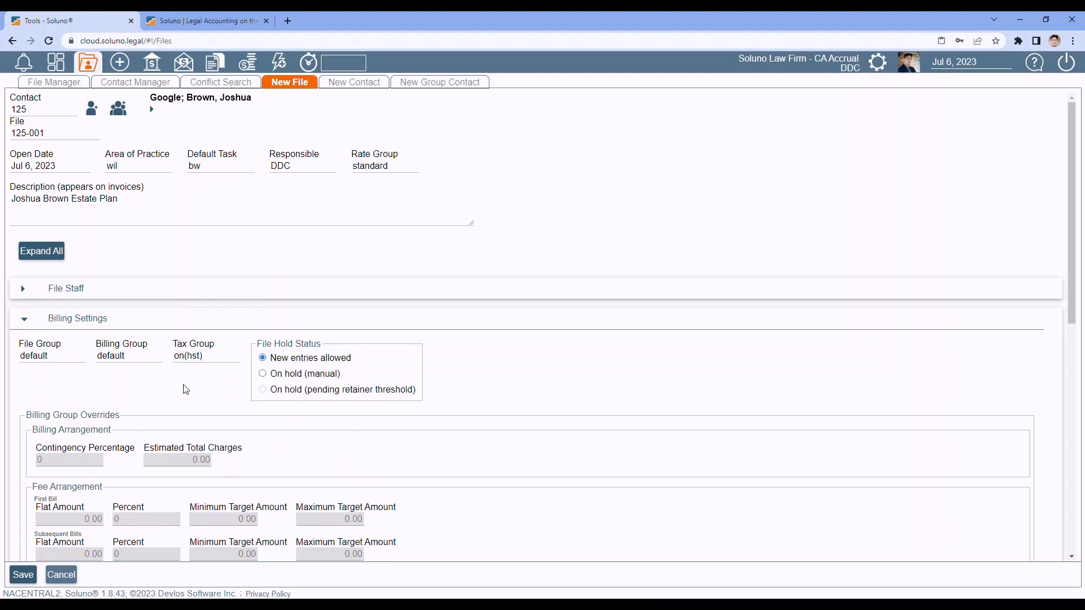
{"action": "key", "text": "Tab"}
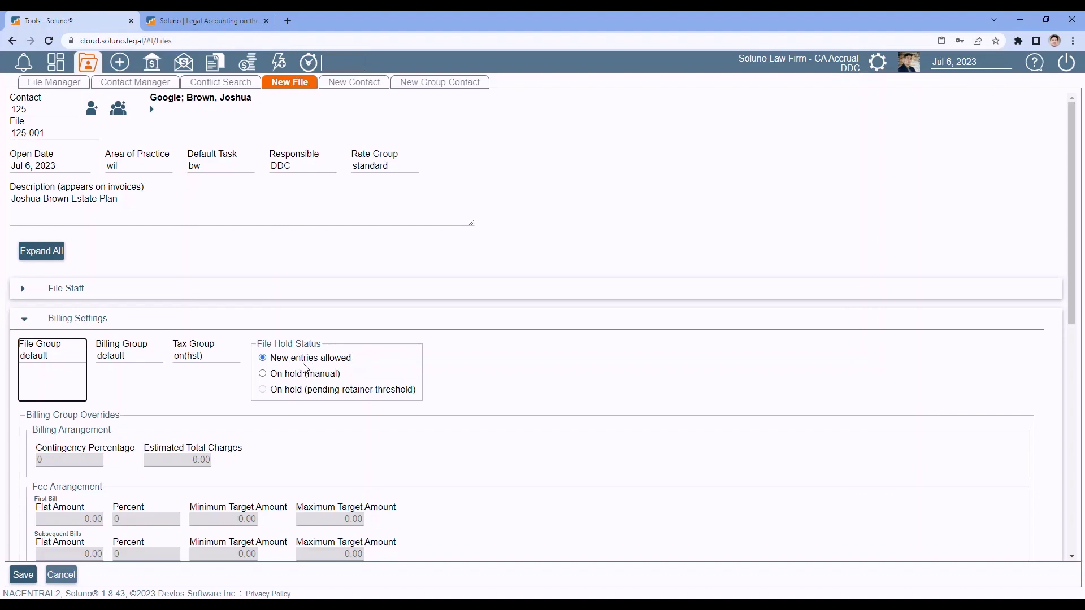
- Toggle File Hold Status to On hold (manual) and back, then set Billing Group to ret
{"action": "left_click", "coordinate": [264, 374]}
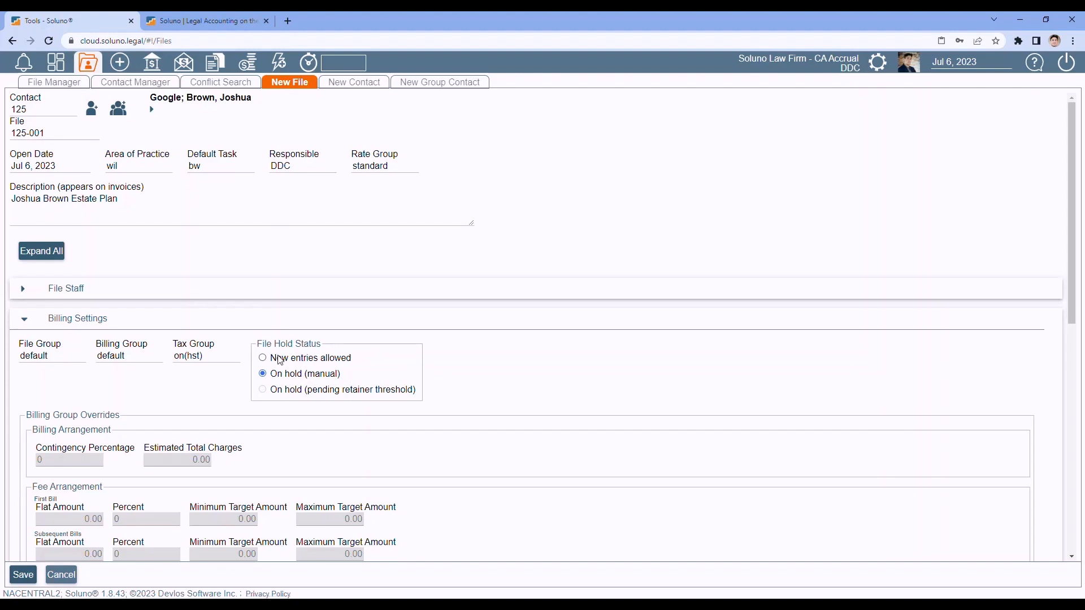
{"action": "left_click", "coordinate": [265, 360]}
{"action": "left_click", "coordinate": [149, 358]}
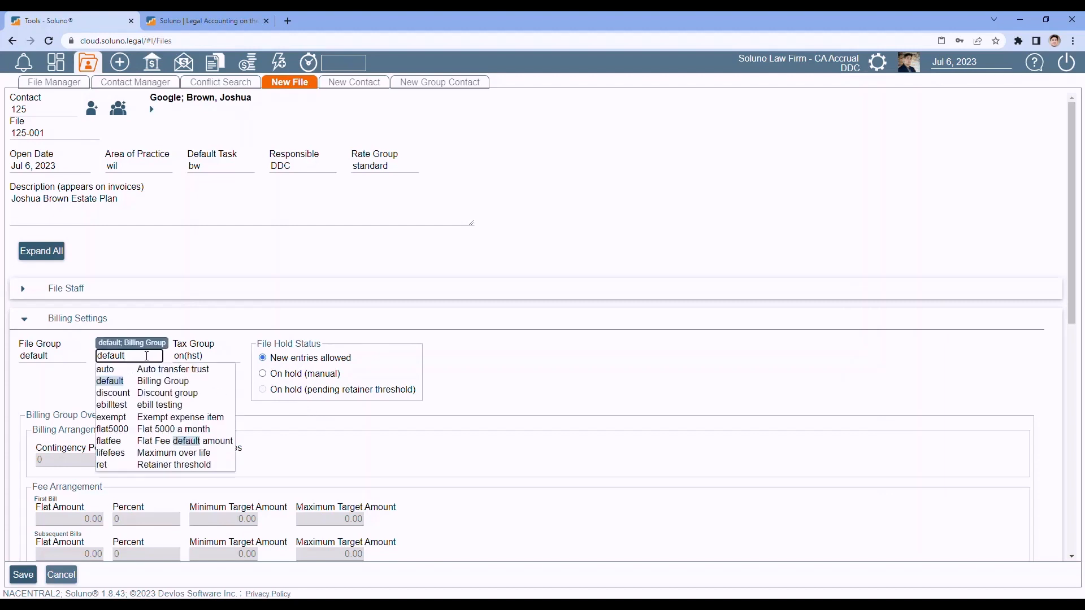
{"action": "left_click", "coordinate": [156, 466]}
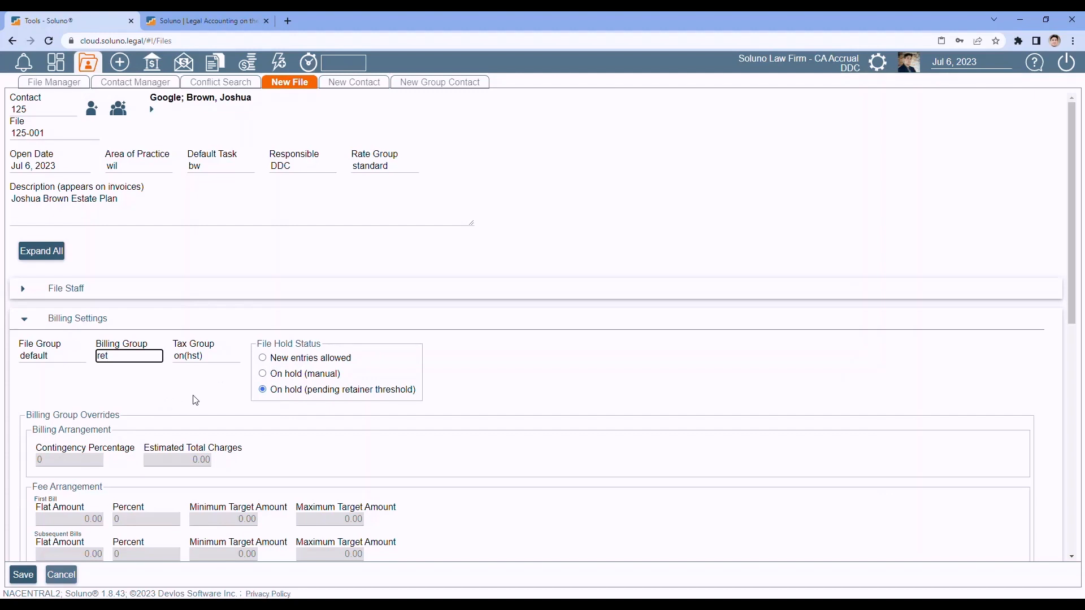
- Set the Billing Group back to default and reopen its choices
{"action": "scroll", "coordinate": [537, 384], "scroll_direction": "down", "scroll_amount": 4}
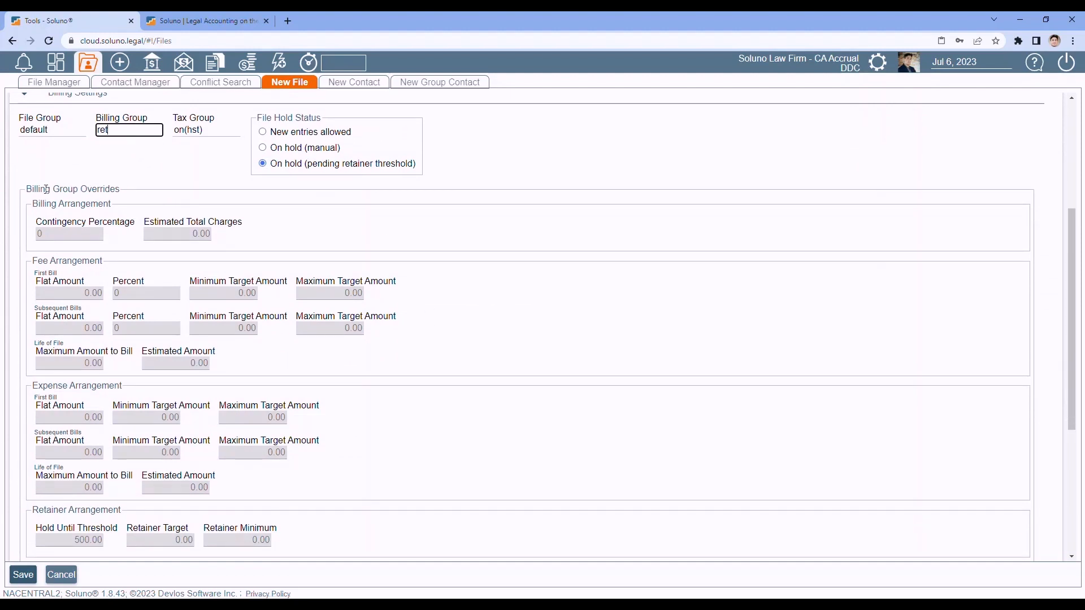
{"action": "left_click", "coordinate": [127, 128]}
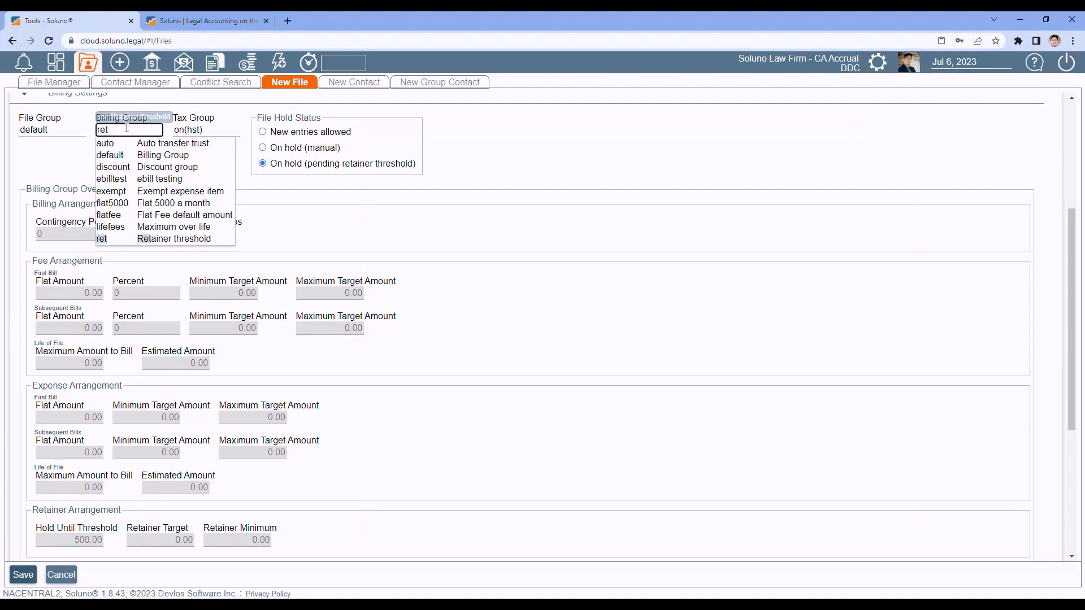
{"action": "left_click", "coordinate": [141, 154]}
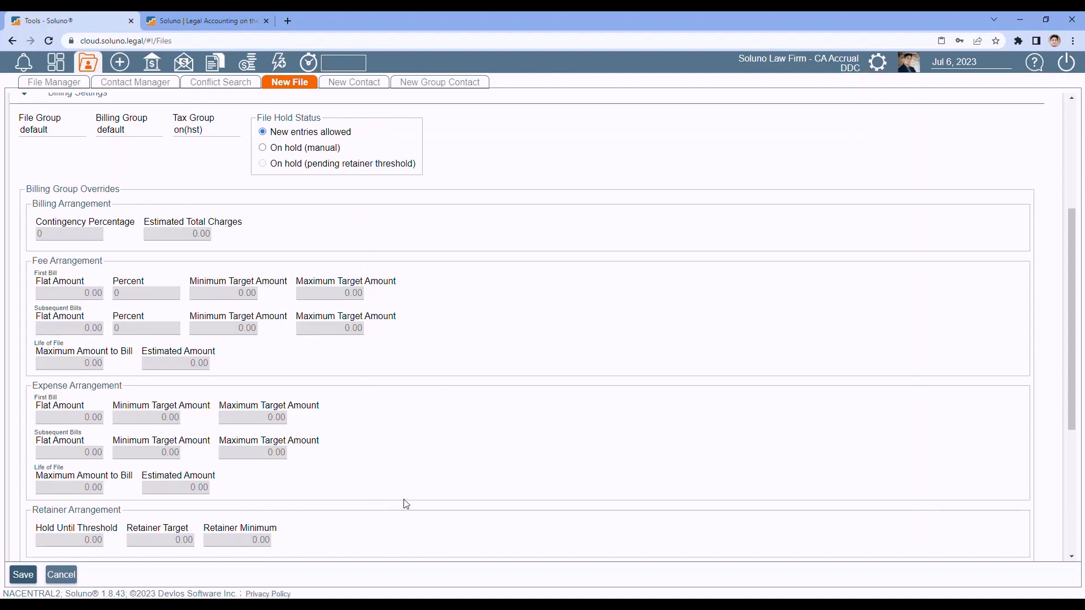
{"action": "left_click", "coordinate": [135, 130]}
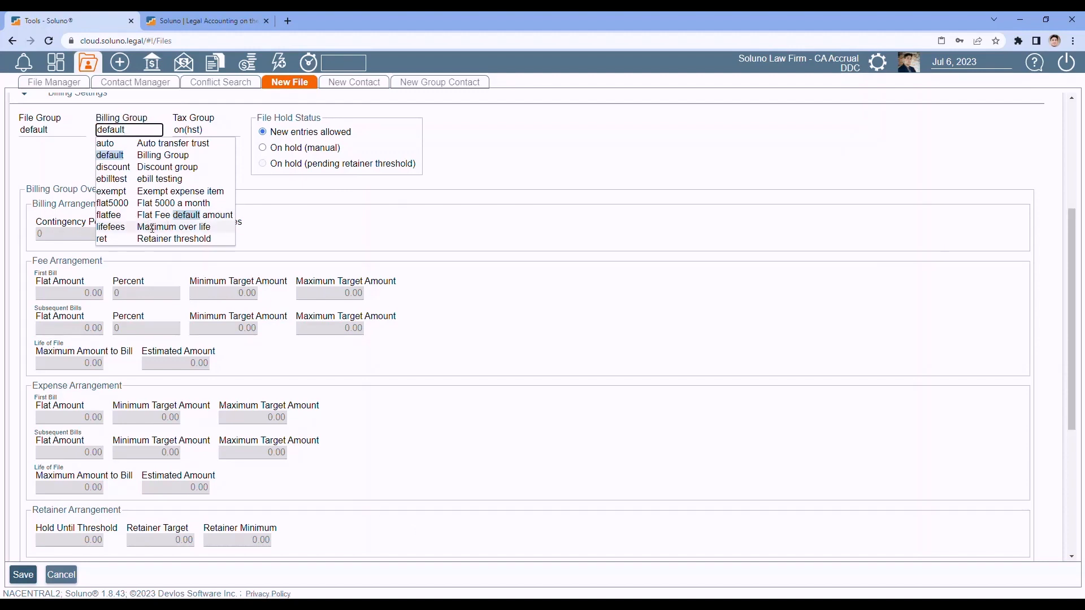
- Set Billing Group to lifefees with a 10,000.00 life-of-file maximum to bill
{"action": "left_click", "coordinate": [151, 228]}
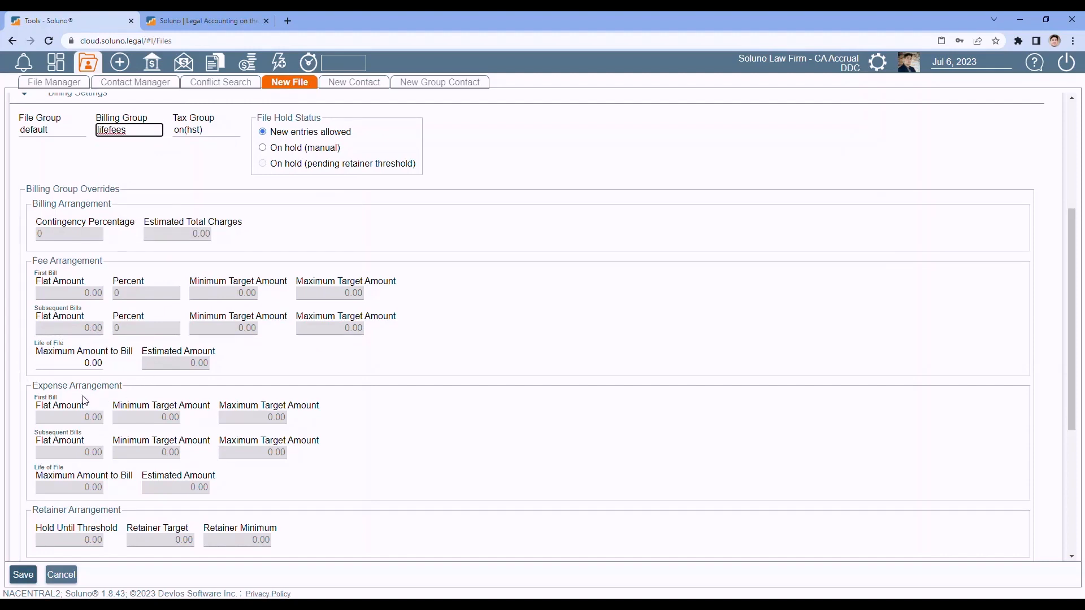
{"action": "left_click", "coordinate": [57, 363]}
{"action": "type", "text": "1"}
{"action": "type", "text": "0,"}
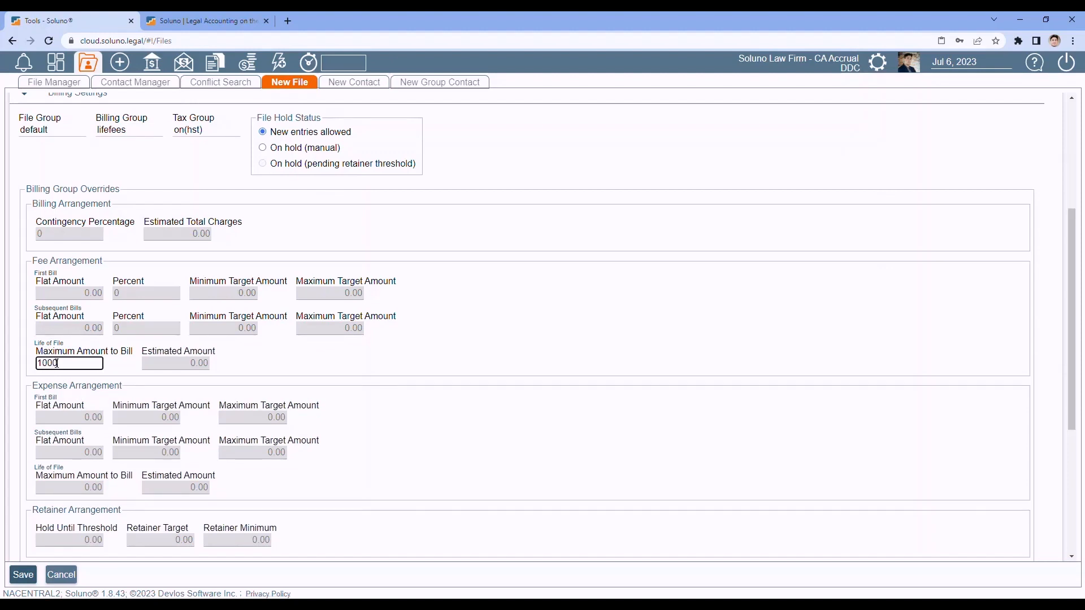
{"action": "type", "text": "000"}
{"action": "left_click", "coordinate": [270, 370]}
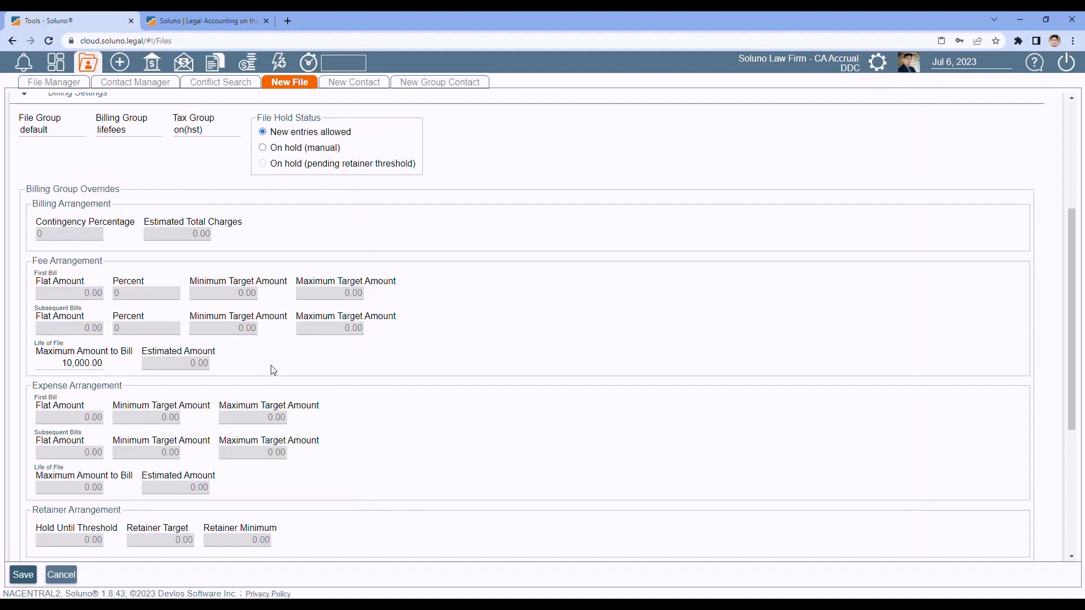
- Switch the Billing Group to discount, then back to default
{"action": "left_click", "coordinate": [137, 130]}
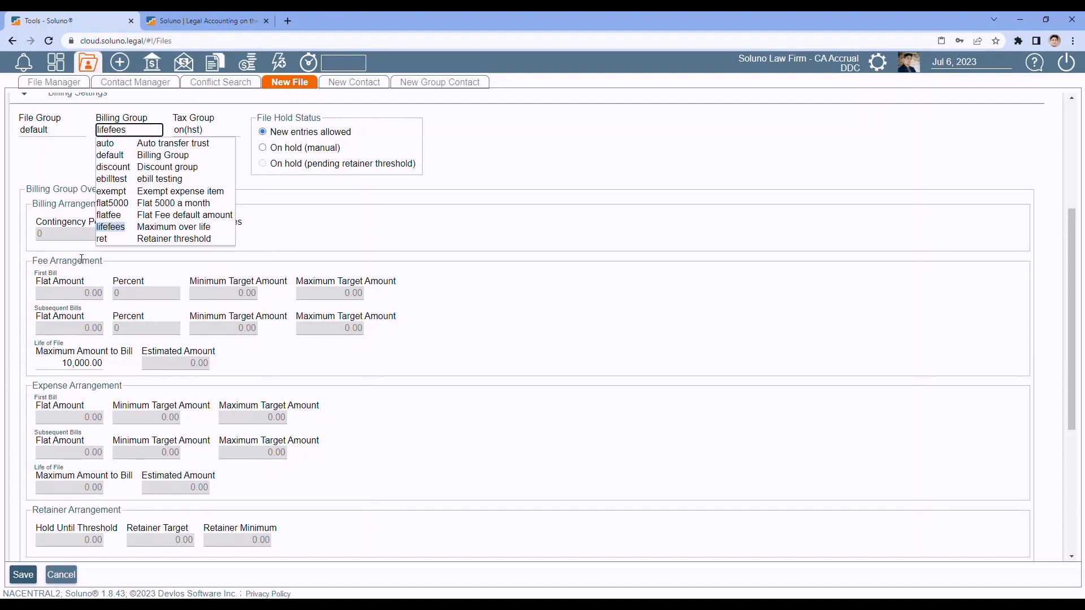
{"action": "left_click", "coordinate": [150, 169]}
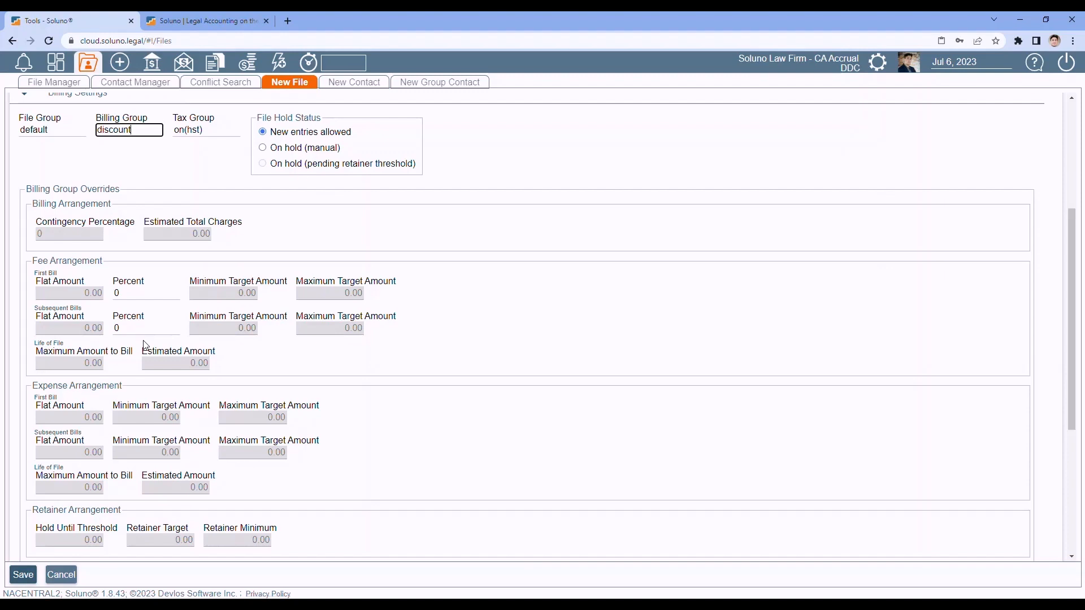
{"action": "left_click", "coordinate": [146, 129]}
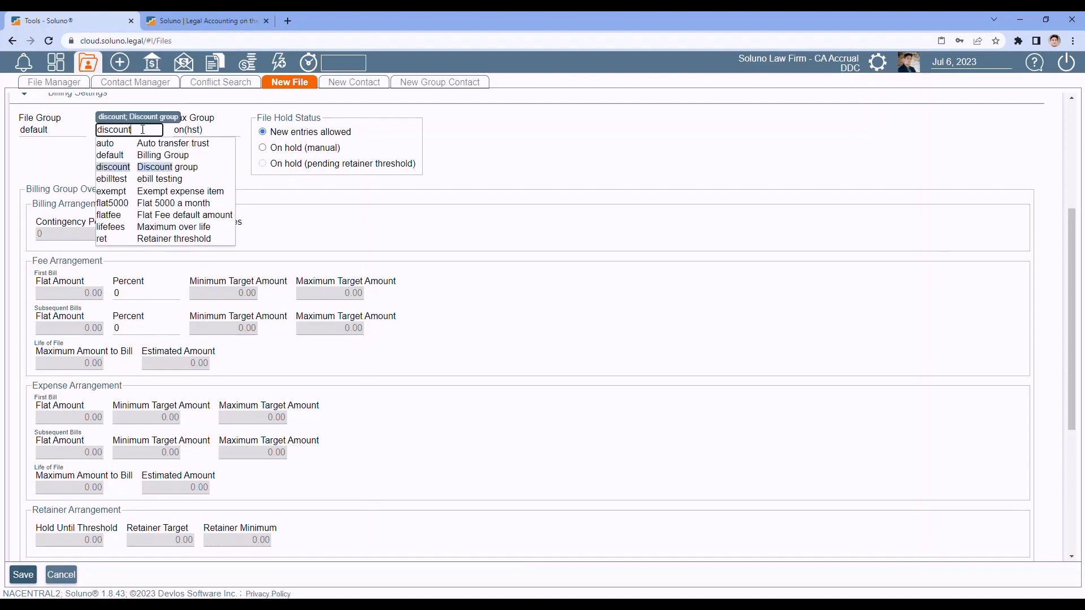
{"action": "left_click", "coordinate": [214, 155]}
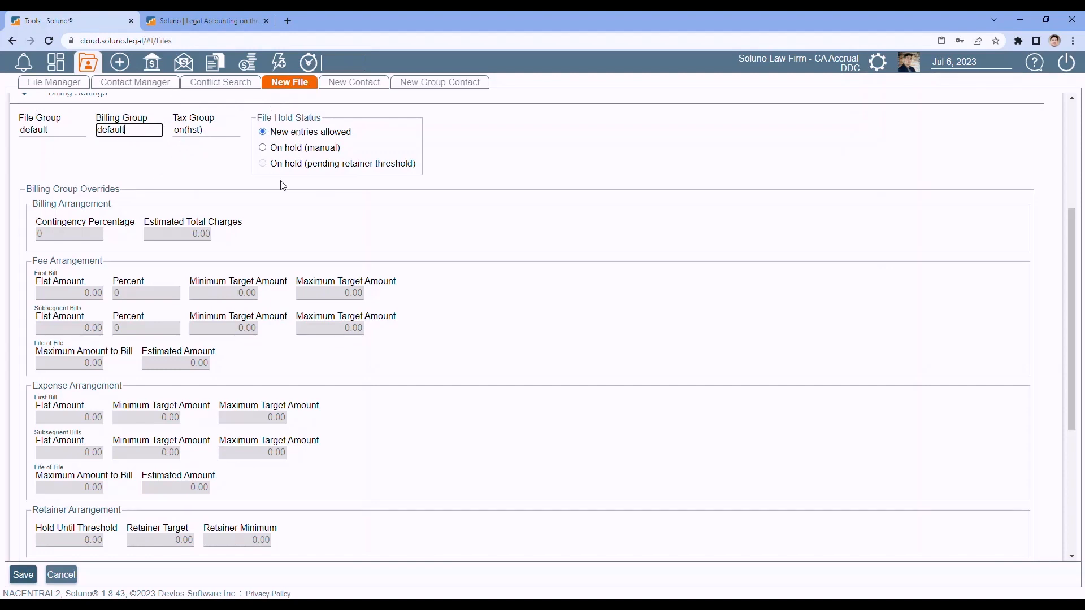
- Collapse Billing Settings and expand the Split/Advanced Billing section
{"action": "scroll", "coordinate": [112, 215], "scroll_direction": "up", "scroll_amount": 1}
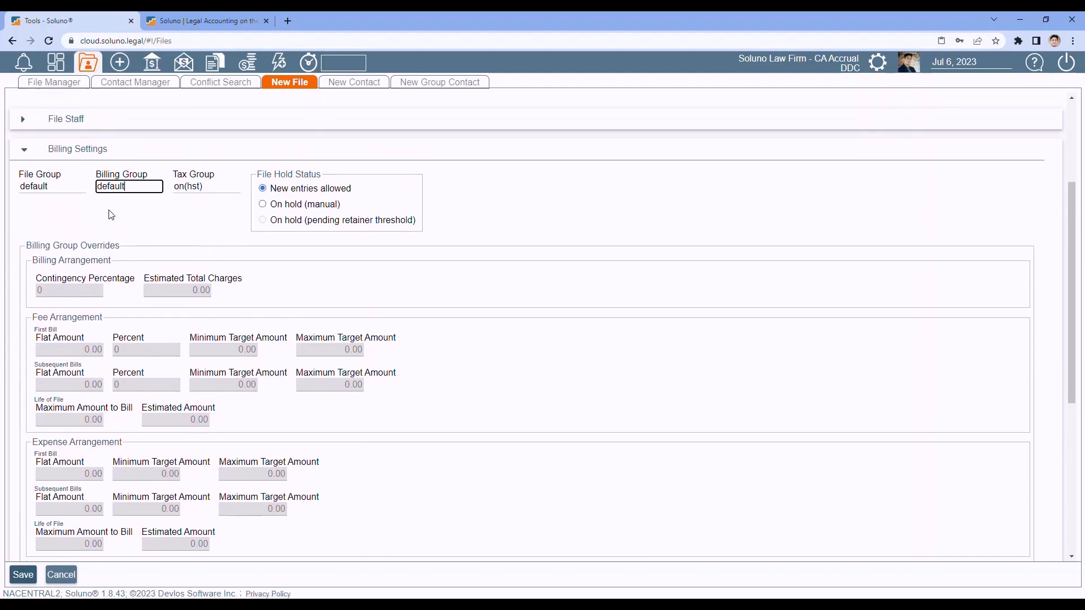
{"action": "left_click", "coordinate": [27, 154]}
{"action": "left_click", "coordinate": [27, 154]}
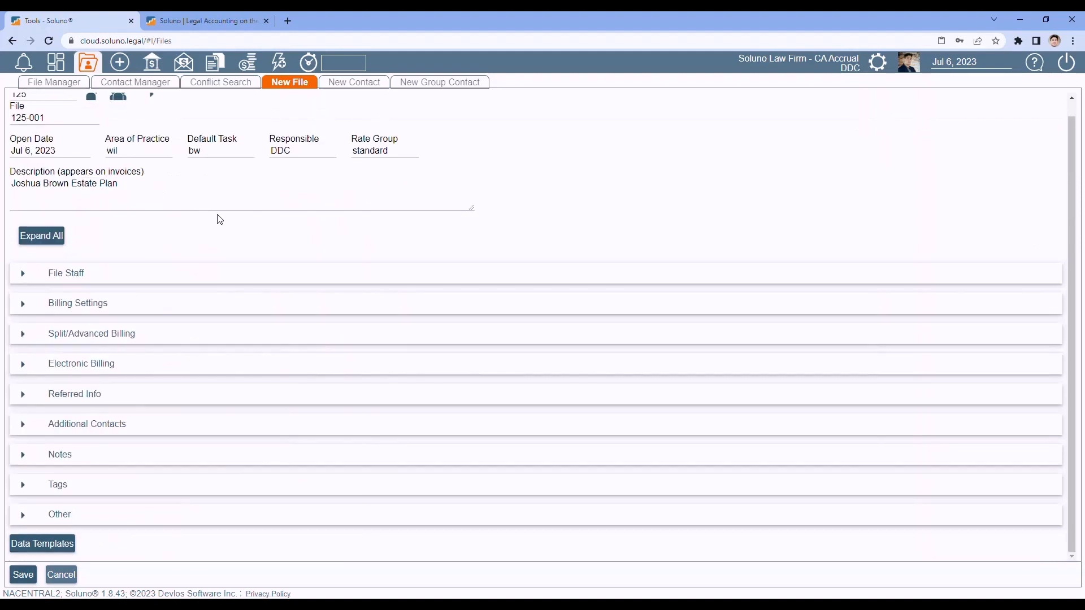
{"action": "left_click", "coordinate": [23, 335]}
{"action": "scroll", "coordinate": [243, 280], "scroll_direction": "down", "scroll_amount": 1}
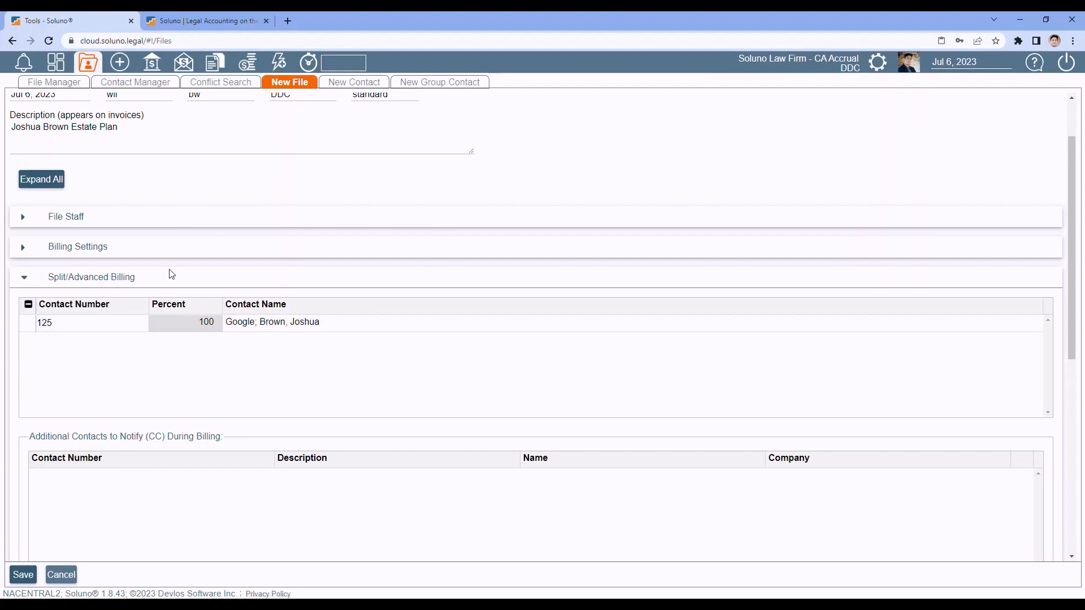
{"action": "scroll", "coordinate": [286, 237], "scroll_direction": "down", "scroll_amount": 3}
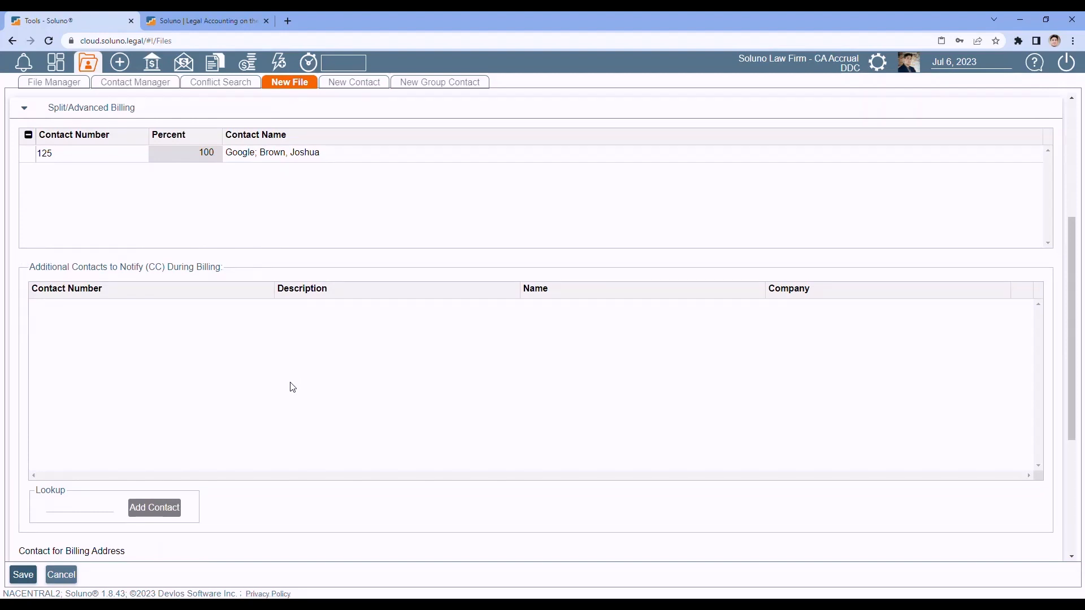
{"action": "left_click", "coordinate": [82, 508]}
{"action": "type", "text": "sno"}
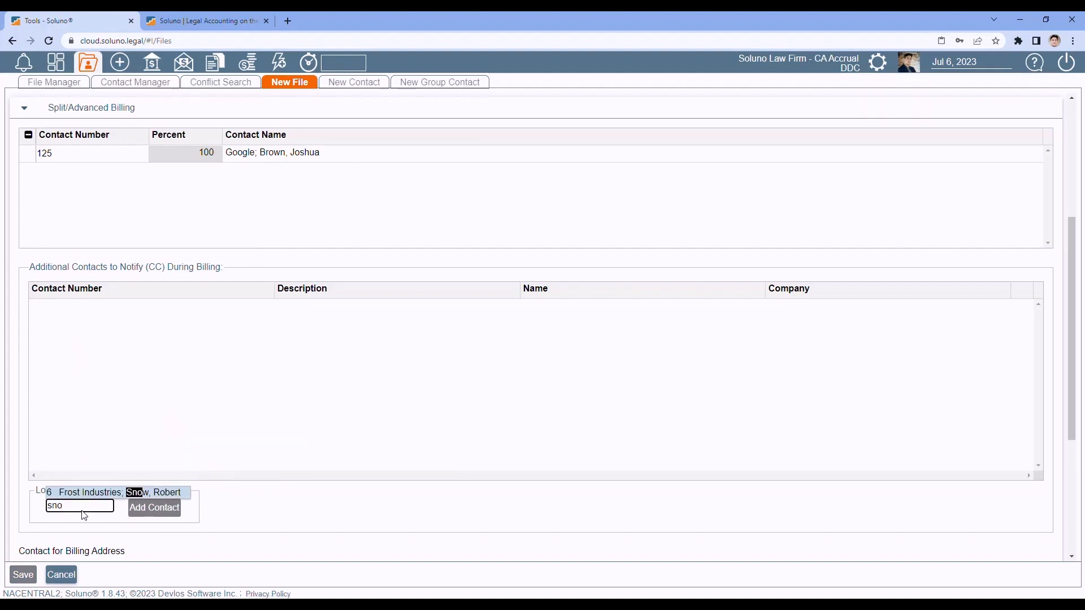
{"action": "left_click", "coordinate": [91, 493]}
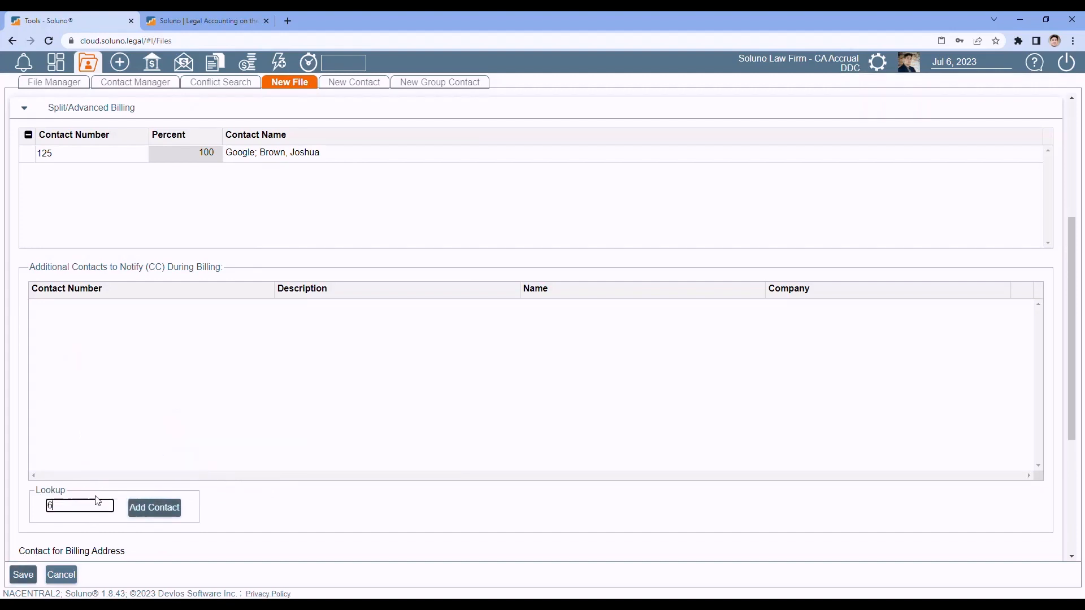
{"action": "left_click", "coordinate": [146, 508]}
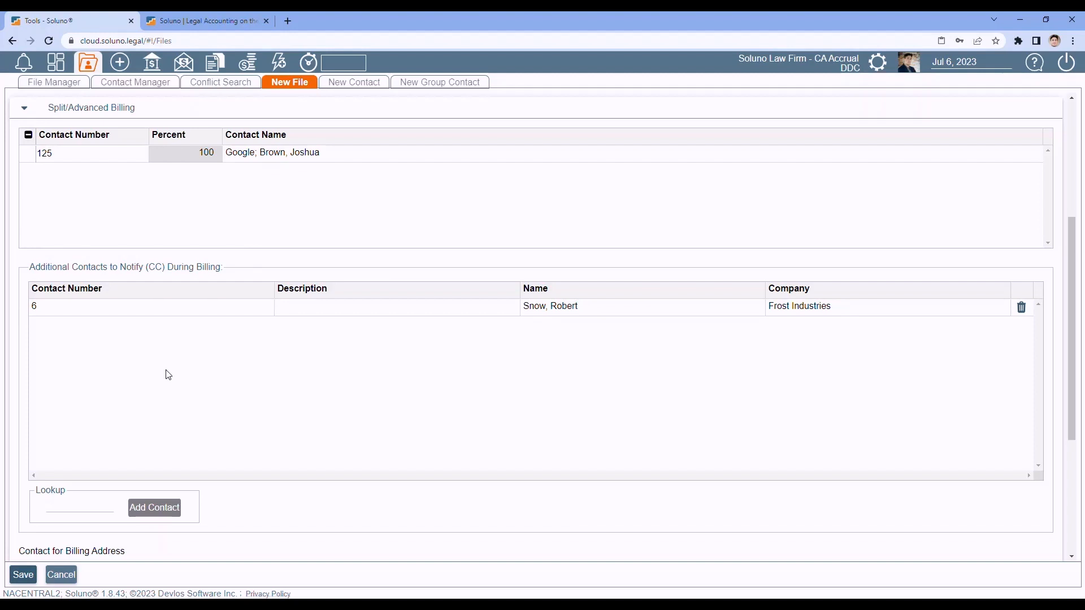
{"action": "left_click", "coordinate": [1021, 307]}
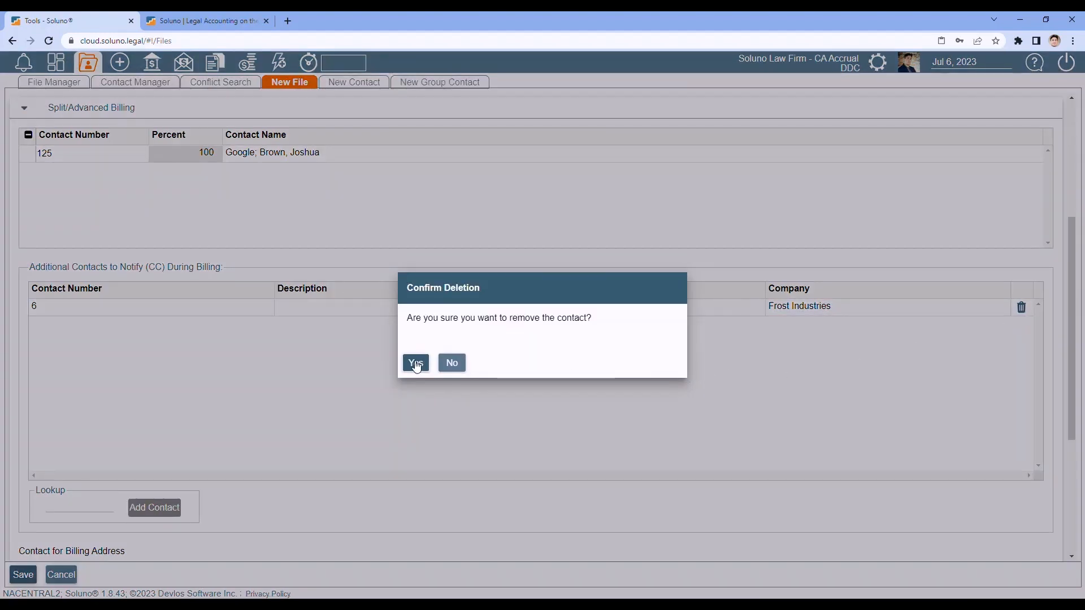
{"action": "left_click", "coordinate": [416, 362]}
{"action": "scroll", "coordinate": [300, 298], "scroll_direction": "down", "scroll_amount": 2}
{"action": "scroll", "coordinate": [300, 298], "scroll_direction": "down", "scroll_amount": 2}
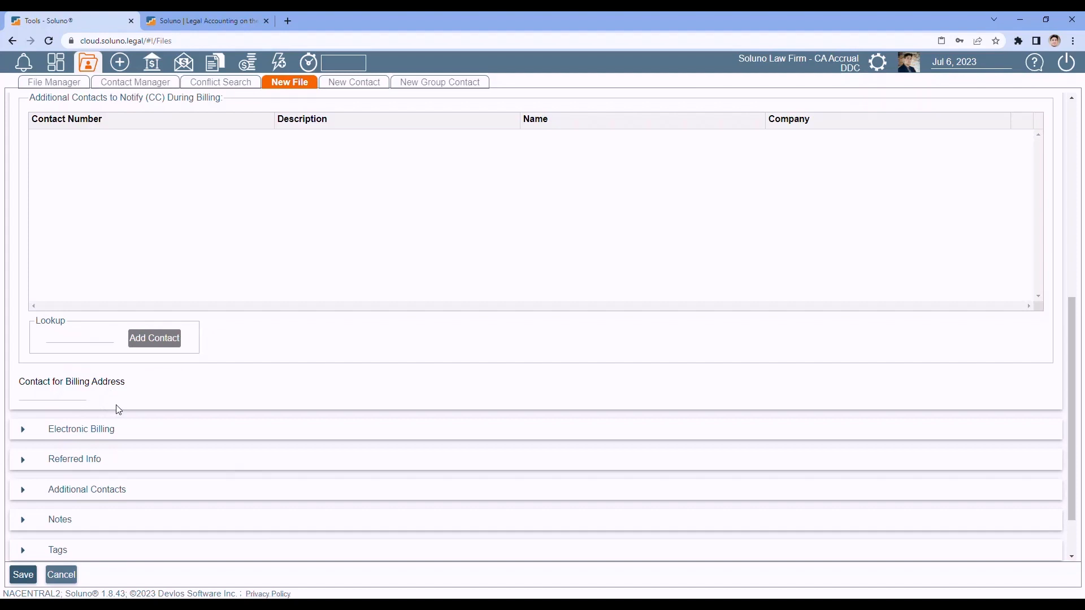
{"action": "scroll", "coordinate": [118, 408], "scroll_direction": "up", "scroll_amount": 1}
{"action": "scroll", "coordinate": [117, 408], "scroll_direction": "up", "scroll_amount": 7}
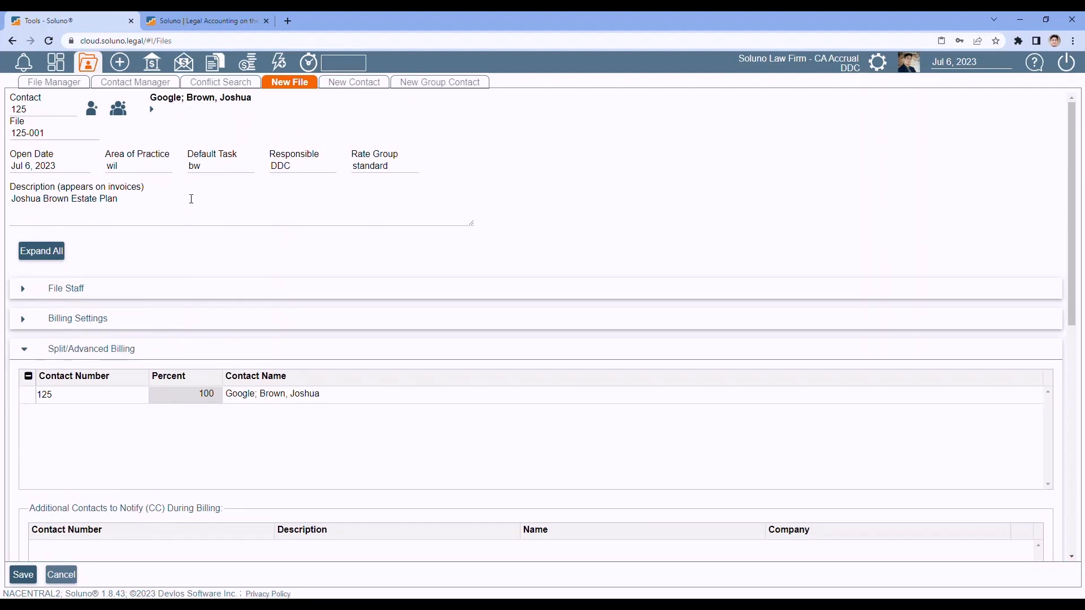
{"action": "scroll", "coordinate": [191, 199], "scroll_direction": "down", "scroll_amount": 1}
{"action": "scroll", "coordinate": [191, 198], "scroll_direction": "down", "scroll_amount": 5}
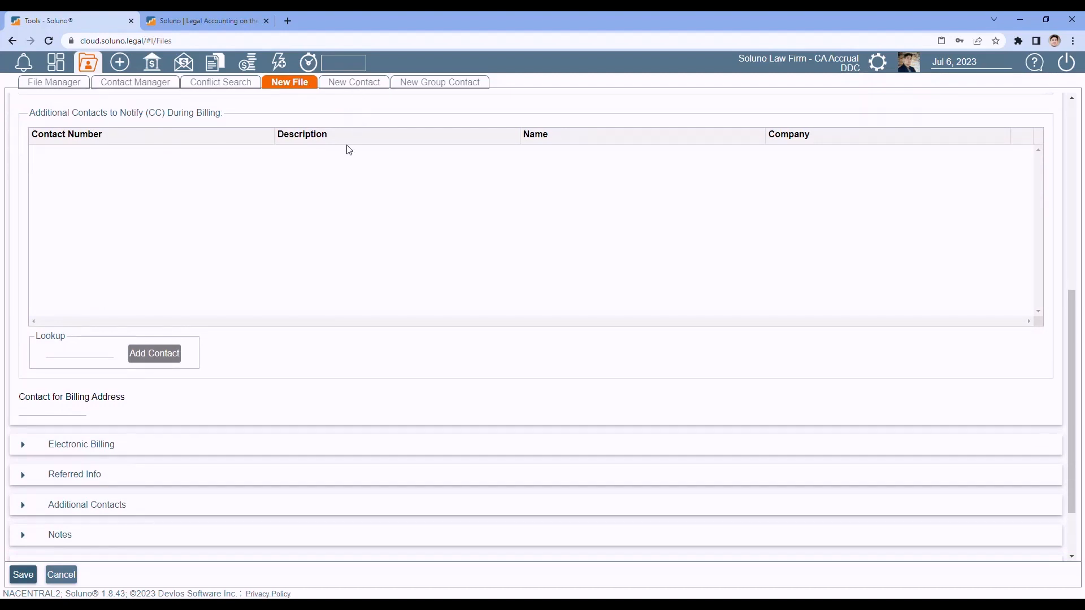
{"action": "left_click", "coordinate": [50, 410]}
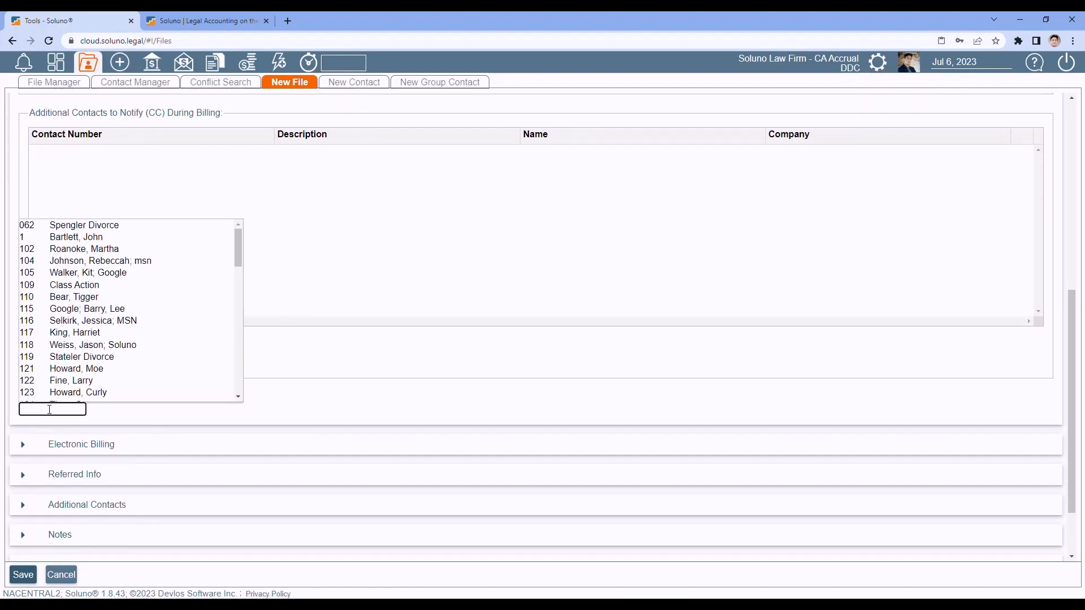
{"action": "type", "text": "snow"}
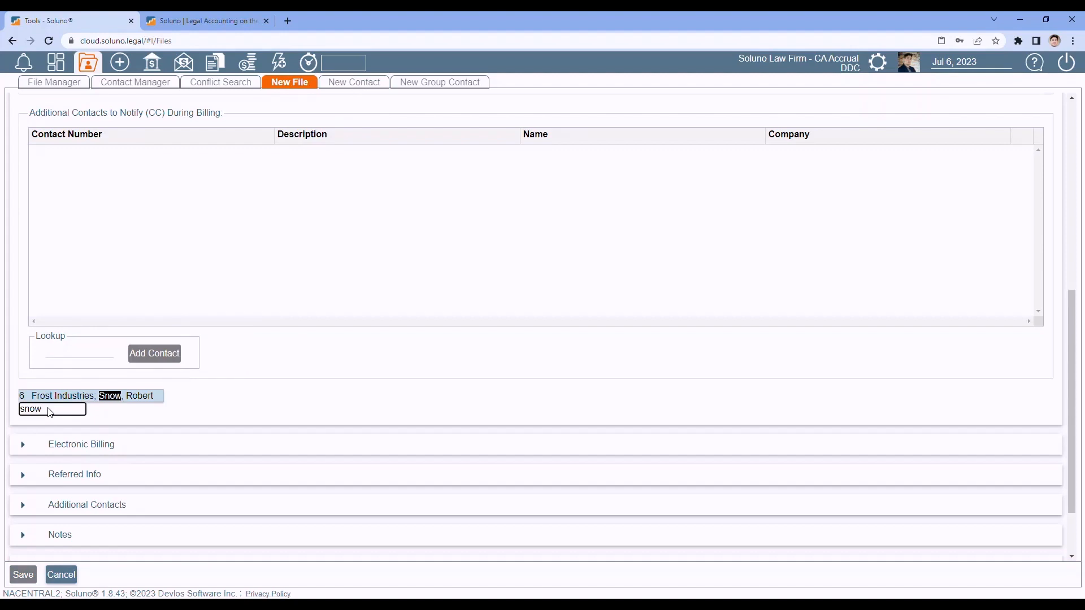
{"action": "left_click", "coordinate": [49, 398]}
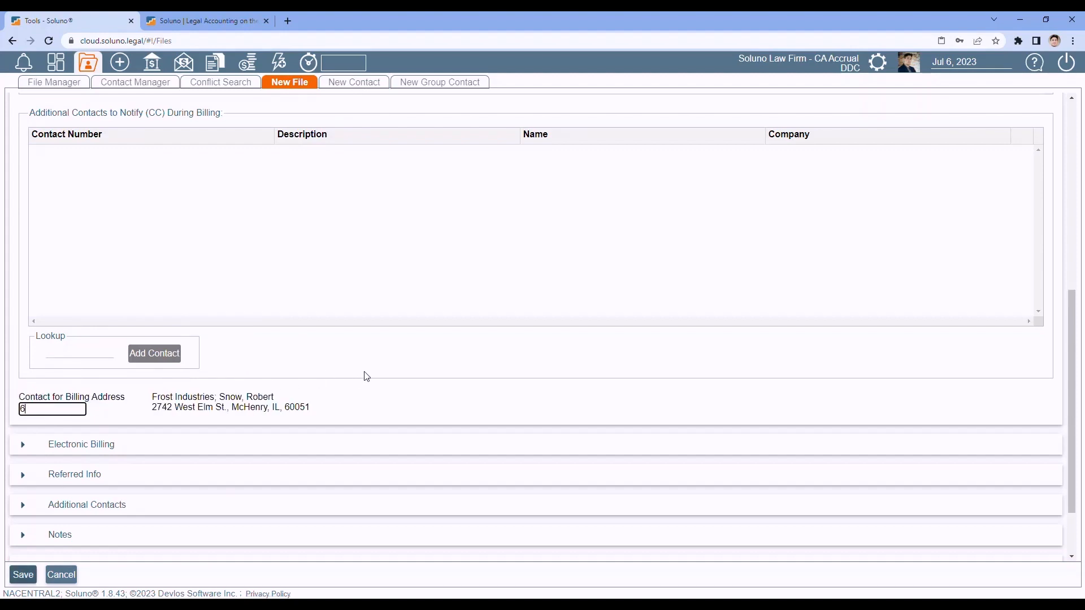
{"action": "scroll", "coordinate": [374, 375], "scroll_direction": "up", "scroll_amount": 7}
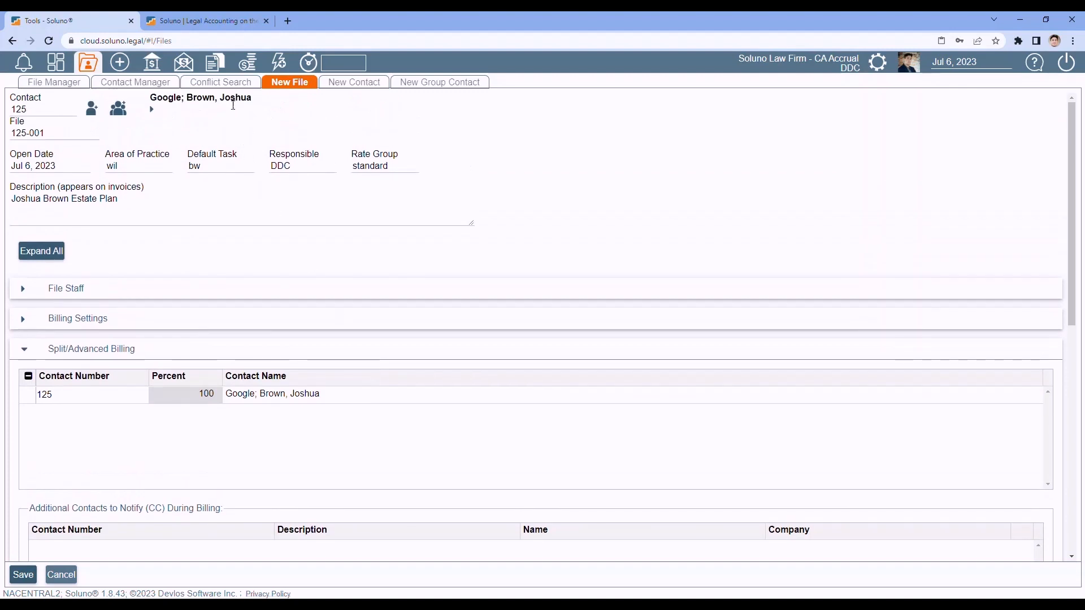
{"action": "scroll", "coordinate": [348, 298], "scroll_direction": "down", "scroll_amount": 1}
{"action": "scroll", "coordinate": [351, 302], "scroll_direction": "down", "scroll_amount": 8}
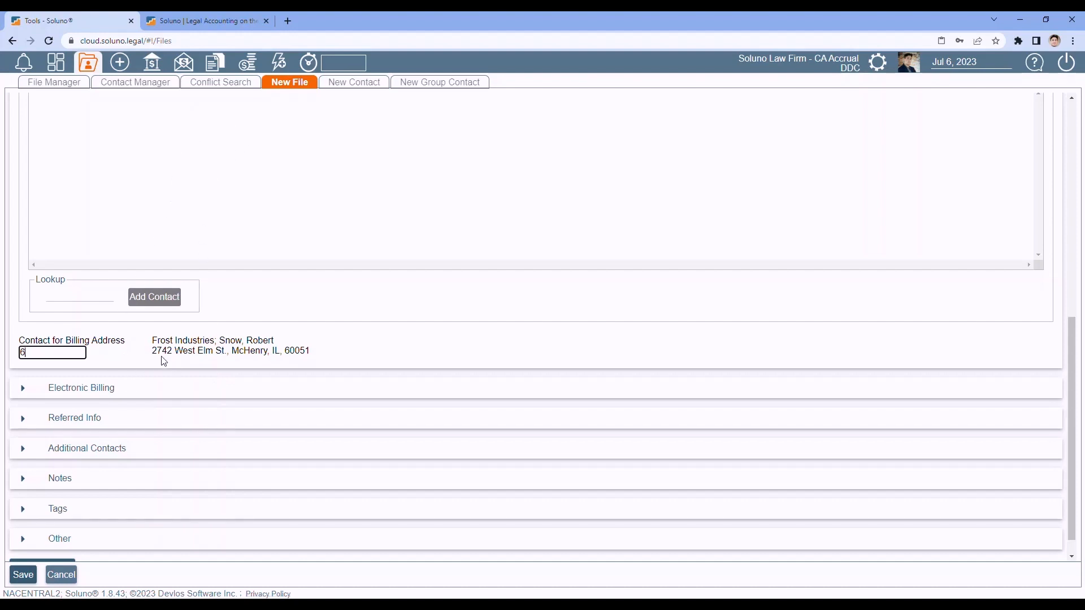
{"action": "left_click_drag", "start_coordinate": [49, 354], "coordinate": [1, 353]}
{"action": "key", "text": "BackSpace"}
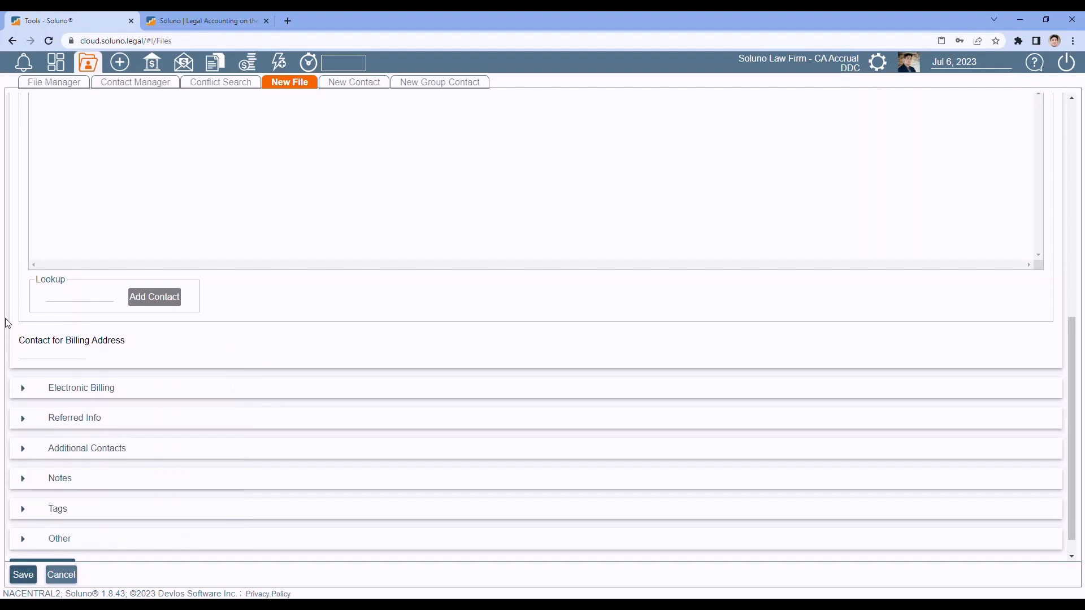
{"action": "scroll", "coordinate": [9, 323], "scroll_direction": "up", "scroll_amount": 2}
{"action": "scroll", "coordinate": [8, 317], "scroll_direction": "up", "scroll_amount": 3}
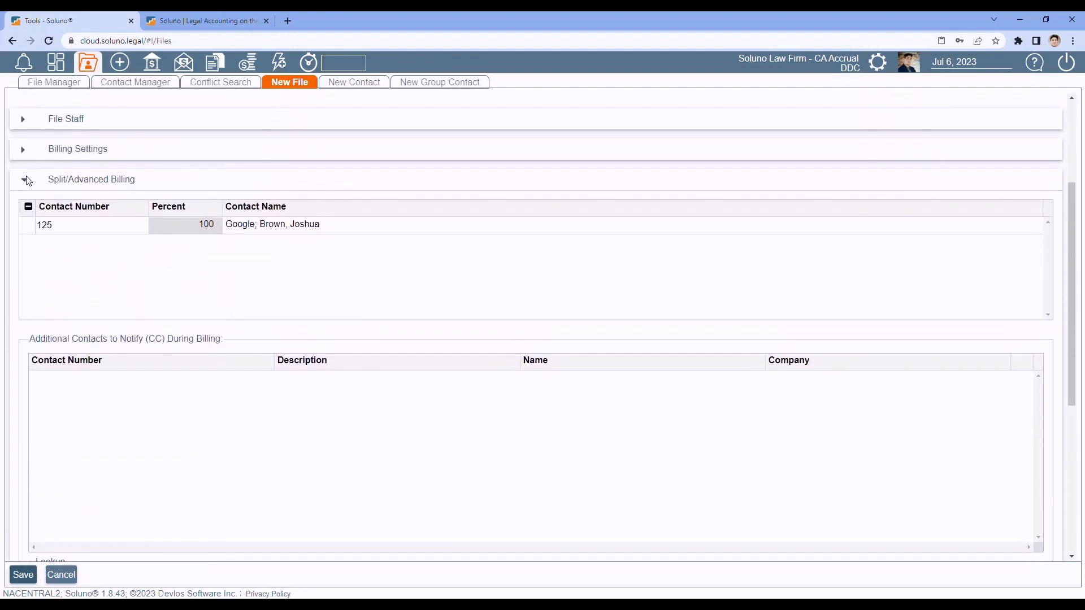
- Collapse the split billing section and set the electronic billing format to Ledes98B
{"action": "left_click", "coordinate": [25, 182]}
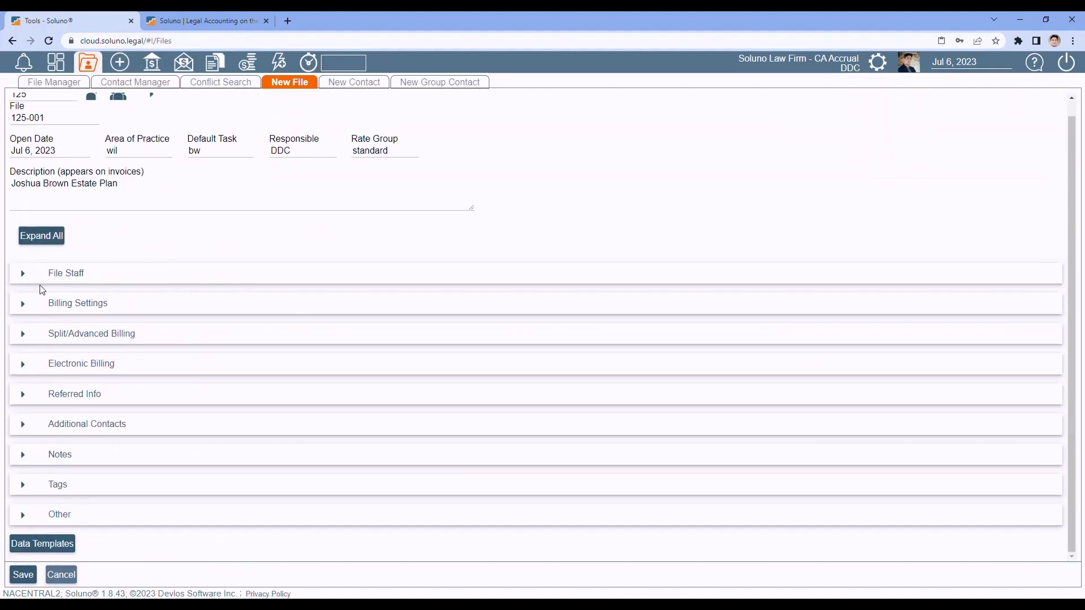
{"action": "left_click", "coordinate": [26, 371]}
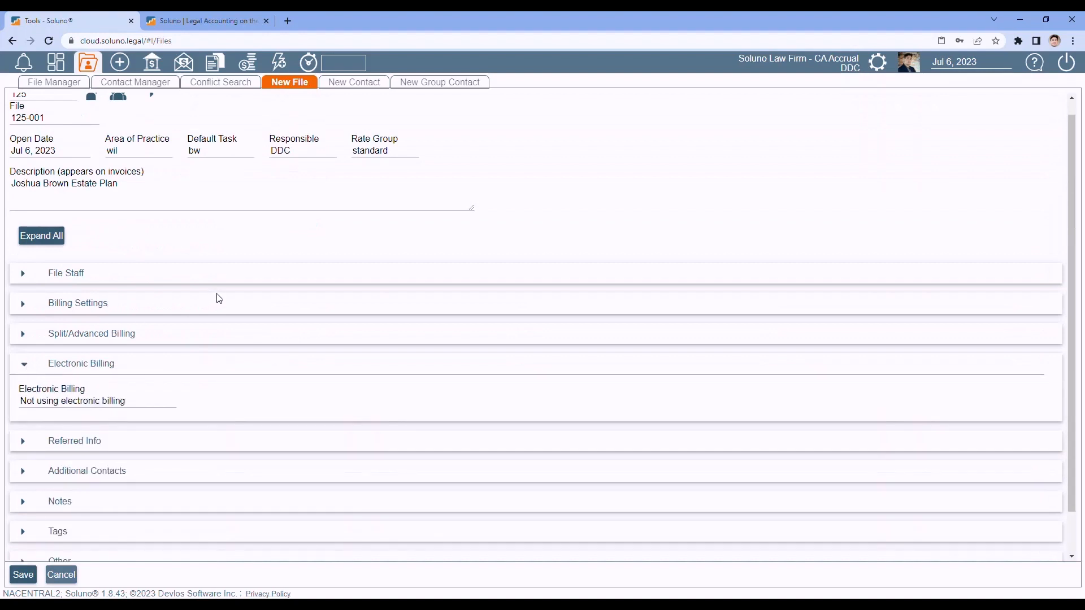
{"action": "scroll", "coordinate": [219, 299], "scroll_direction": "down", "scroll_amount": 1}
{"action": "key", "text": "Tab"}
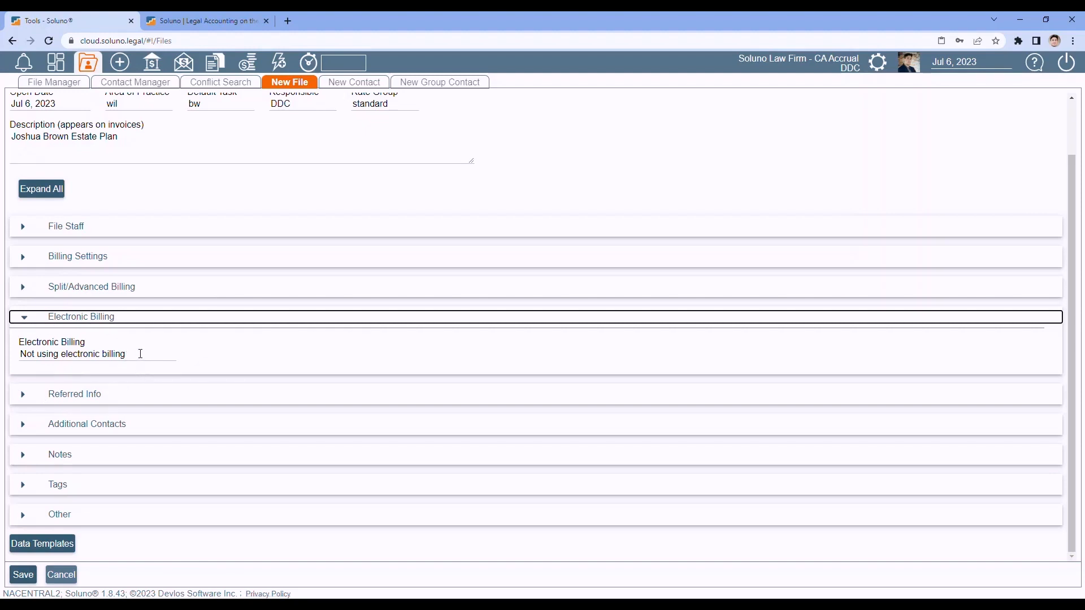
{"action": "left_click", "coordinate": [140, 353]}
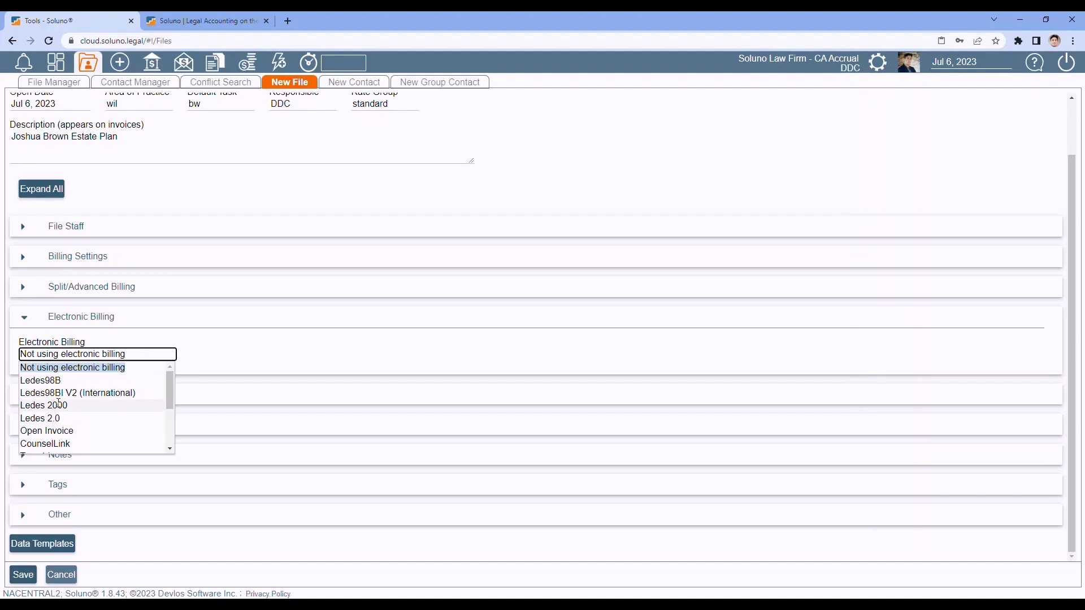
{"action": "left_click_drag", "start_coordinate": [169, 391], "coordinate": [168, 413]}
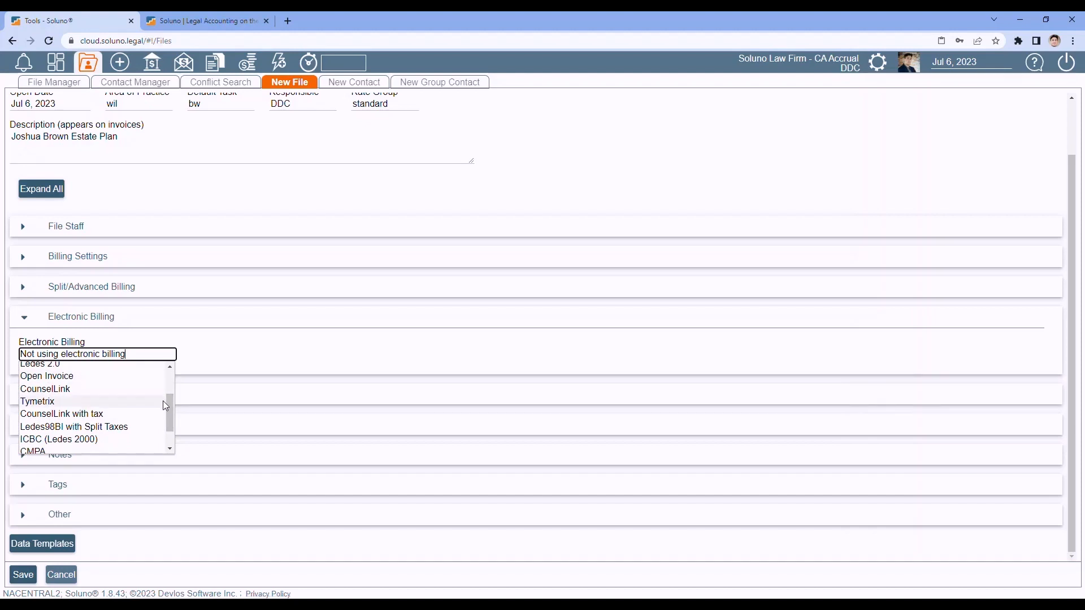
{"action": "left_click_drag", "start_coordinate": [169, 401], "coordinate": [168, 413]}
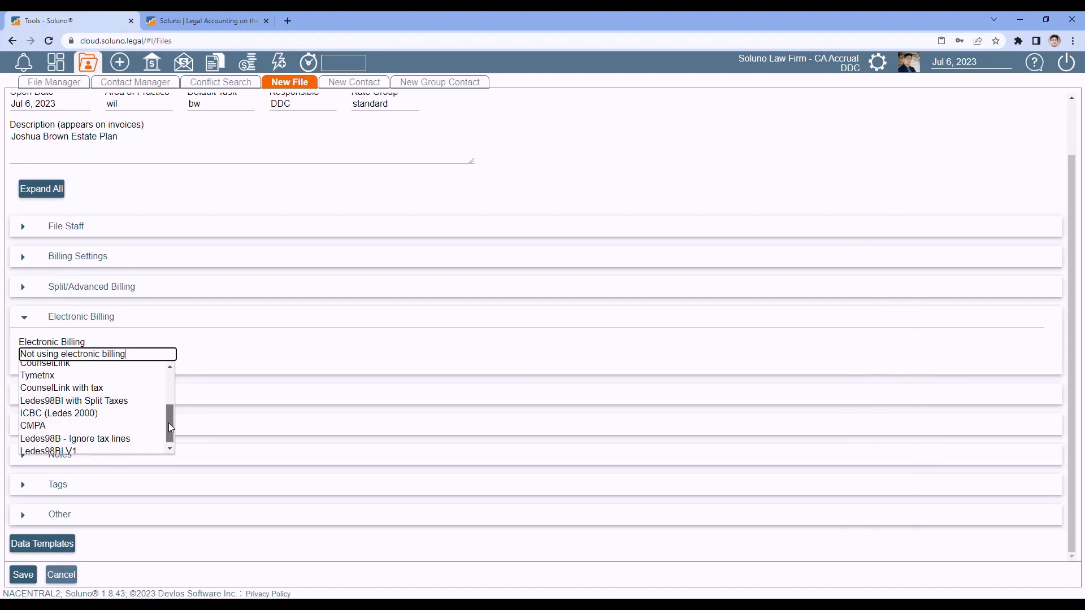
{"action": "left_click_drag", "start_coordinate": [170, 427], "coordinate": [171, 435]}
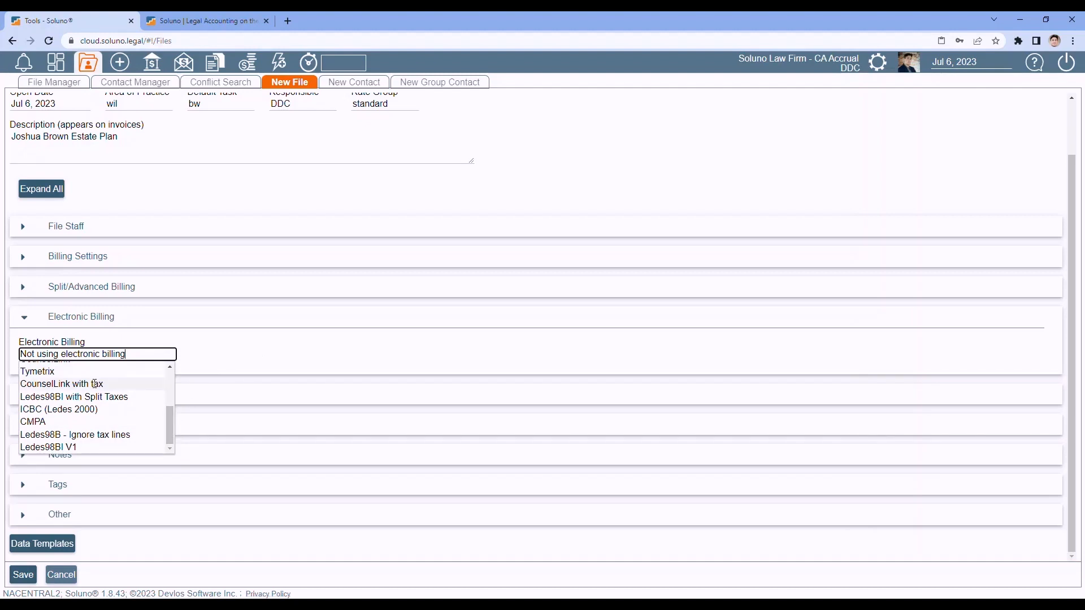
{"action": "scroll", "coordinate": [113, 407], "scroll_direction": "up", "scroll_amount": 5}
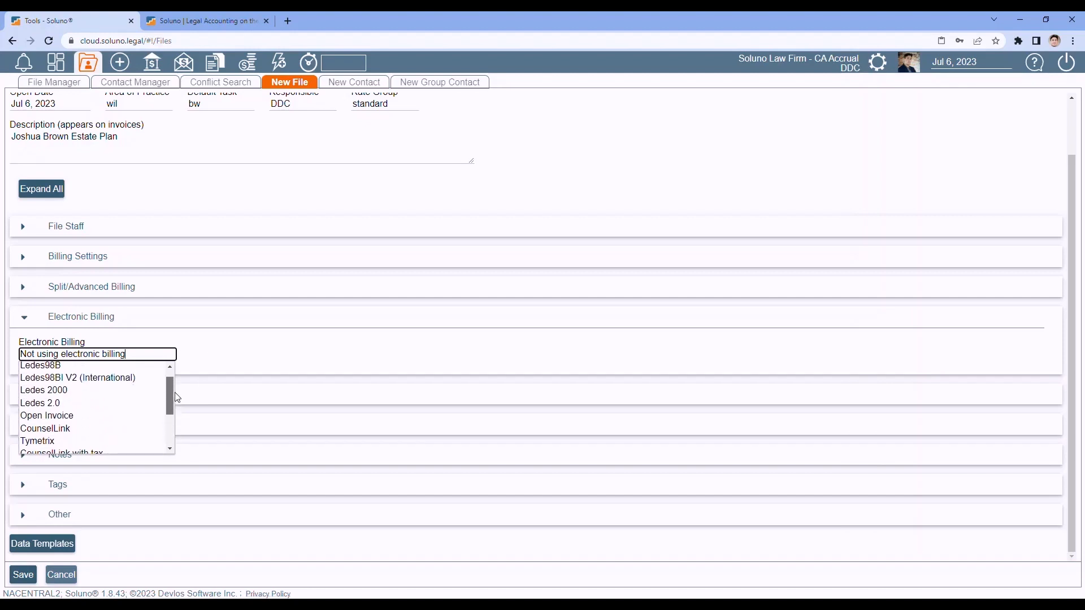
{"action": "left_click", "coordinate": [72, 381]}
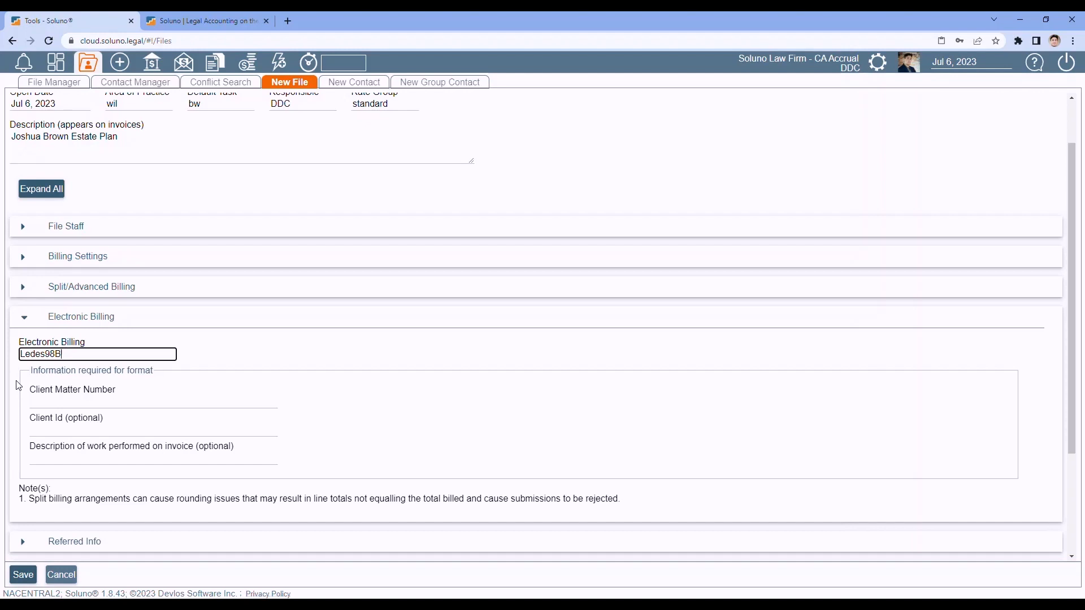
- Change electronic billing back to 'Not using electronic billing' and collapse that section
{"action": "scroll", "coordinate": [18, 386], "scroll_direction": "down", "scroll_amount": 1}
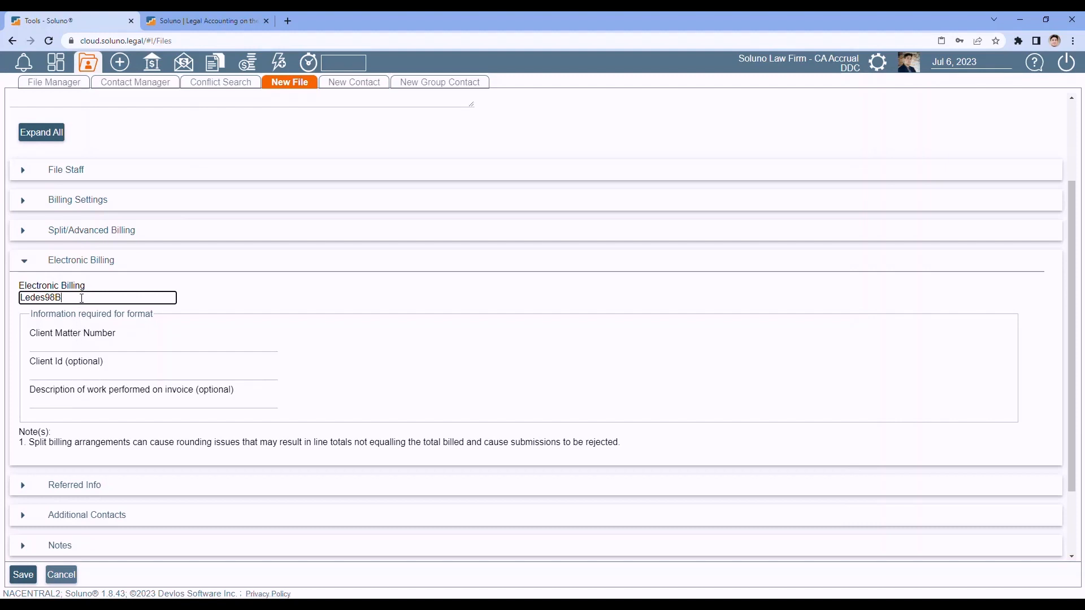
{"action": "left_click", "coordinate": [81, 298]}
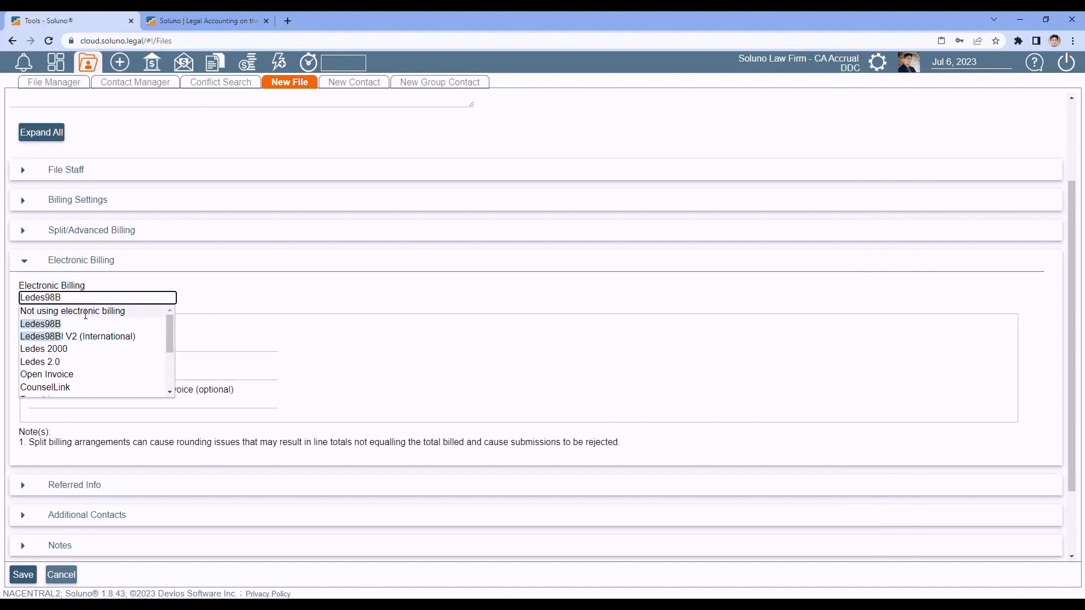
{"action": "left_click", "coordinate": [86, 313]}
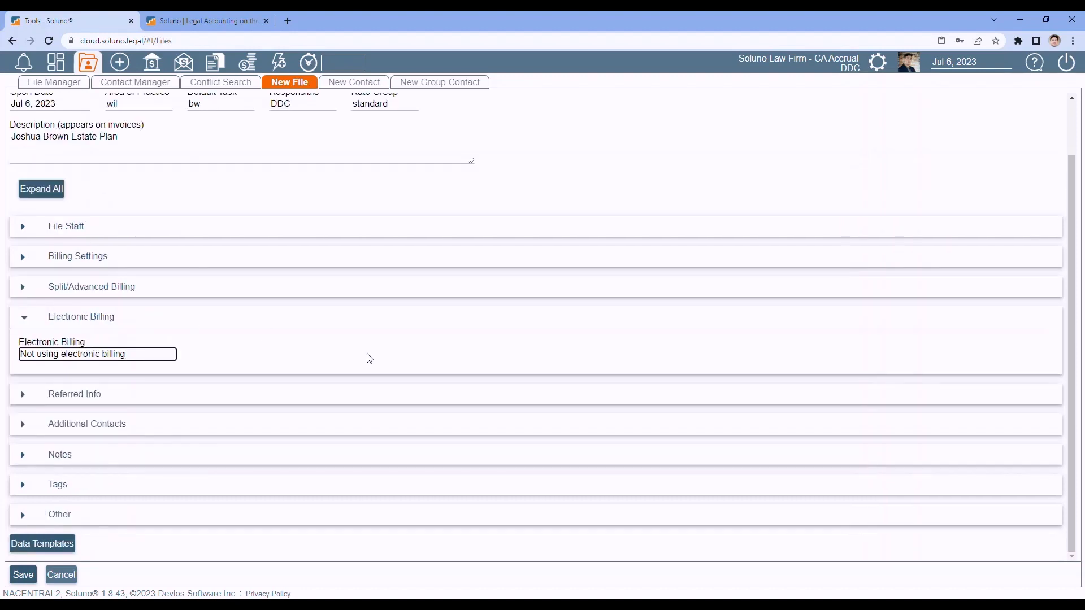
{"action": "left_click", "coordinate": [25, 321]}
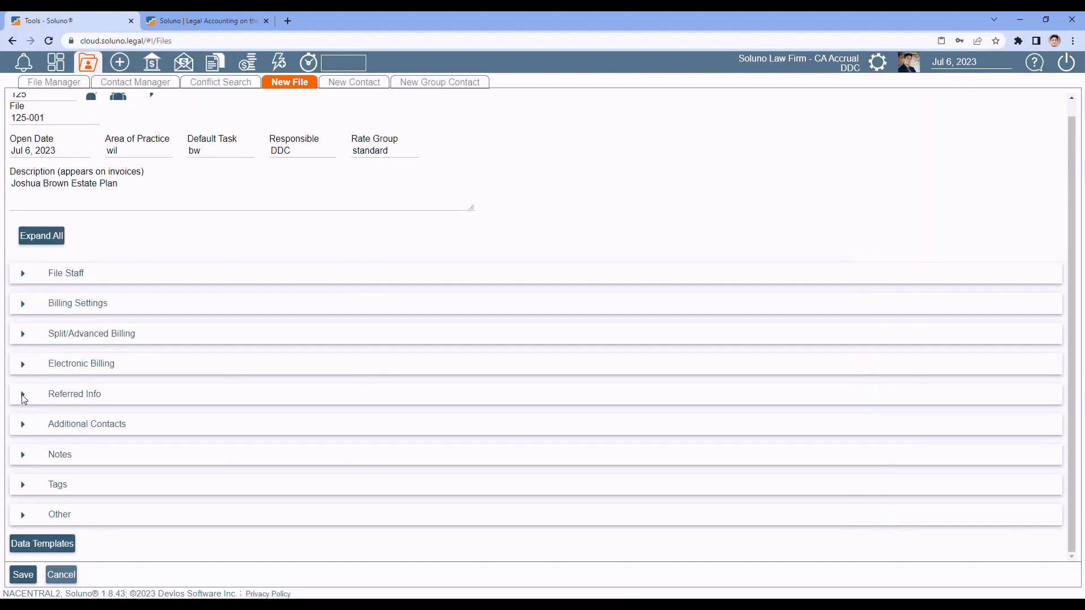
- Review the blank Referred Info fields, then show the empty Additional Contacts list
{"action": "left_click", "coordinate": [23, 397]}
{"action": "scroll", "coordinate": [191, 313], "scroll_direction": "down", "scroll_amount": 1}
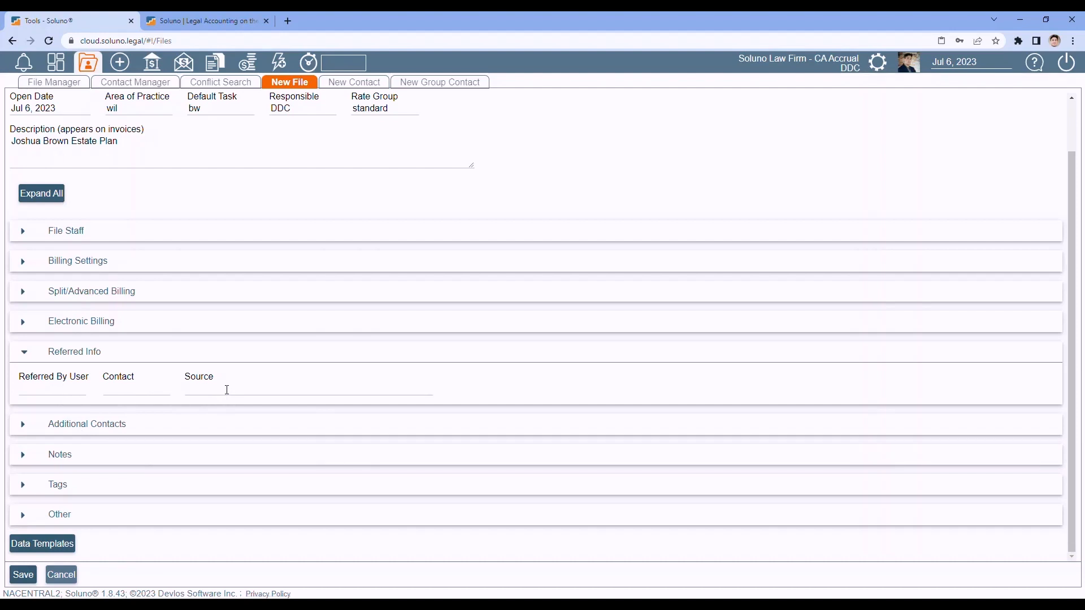
{"action": "left_click", "coordinate": [24, 351]}
{"action": "left_click", "coordinate": [23, 424]}
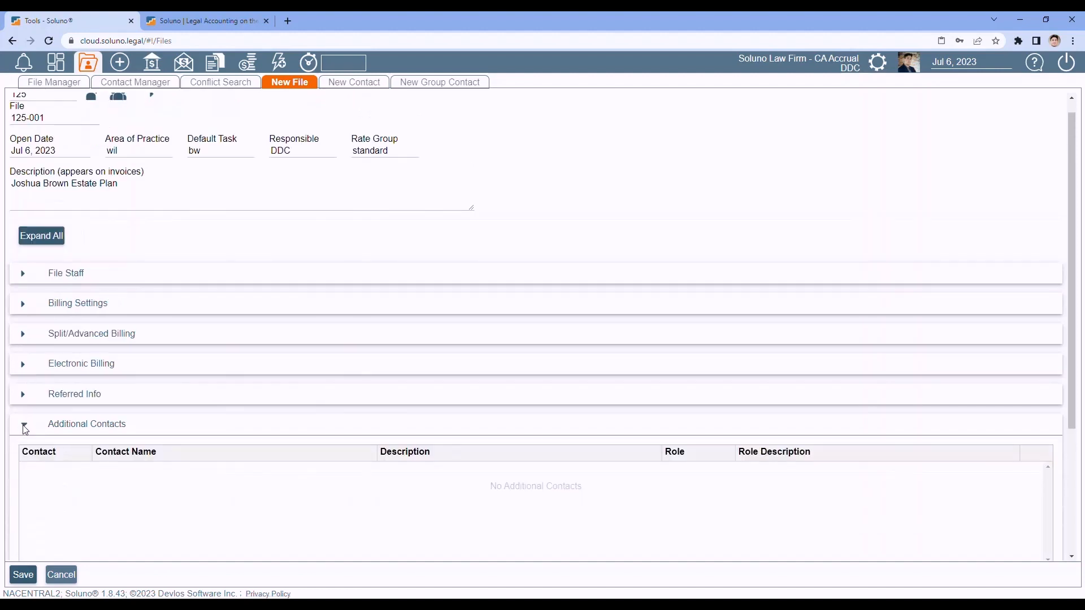
{"action": "scroll", "coordinate": [139, 401], "scroll_direction": "down", "scroll_amount": 2}
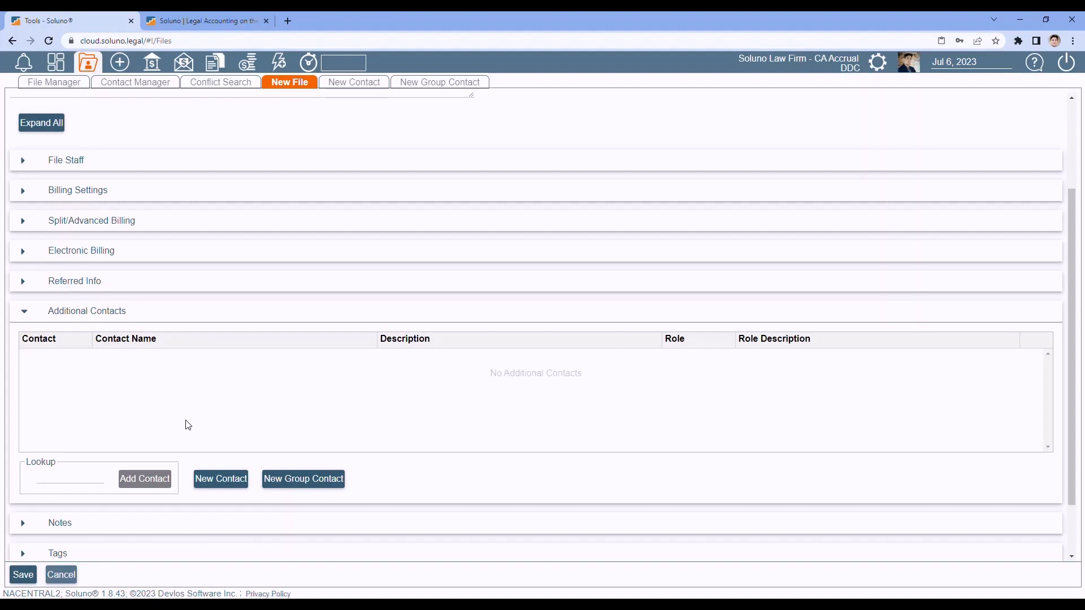
{"action": "key", "text": "Tab"}
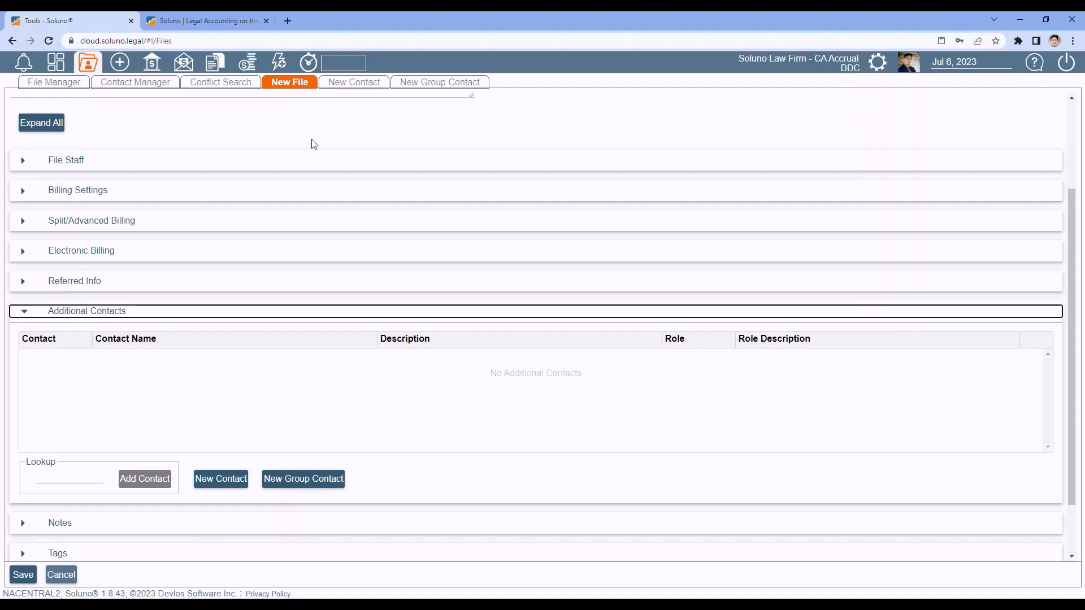
{"action": "left_click", "coordinate": [61, 477]}
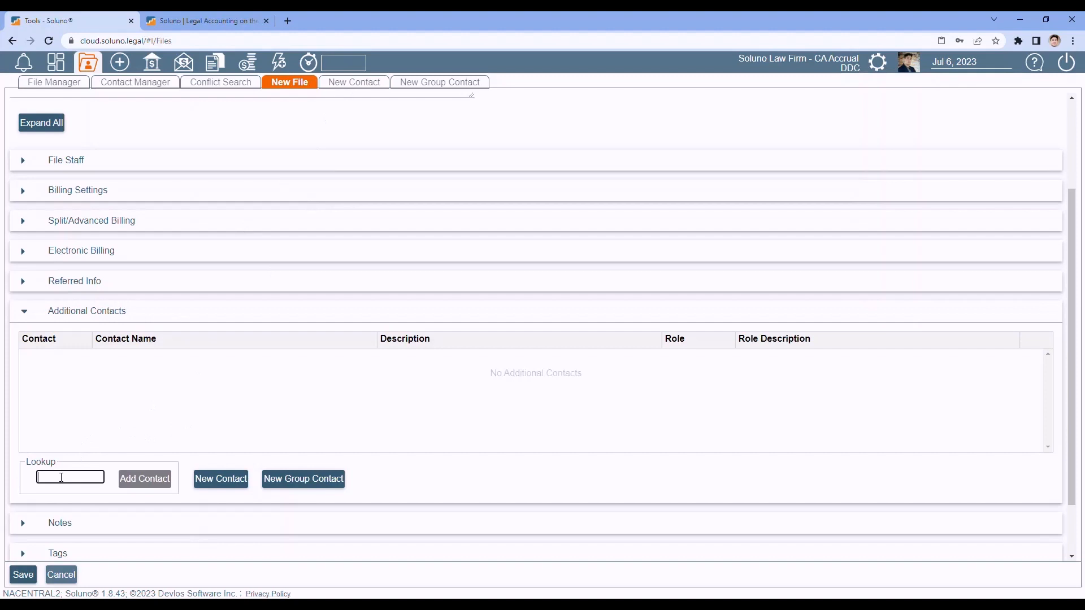
{"action": "type", "text": "cher"}
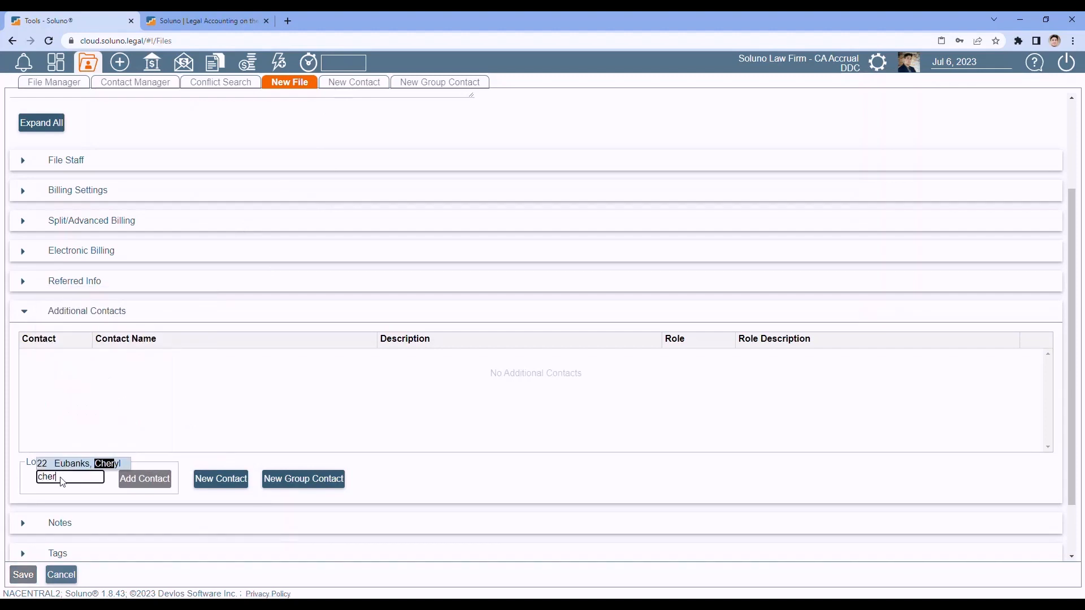
{"action": "left_click", "coordinate": [81, 464]}
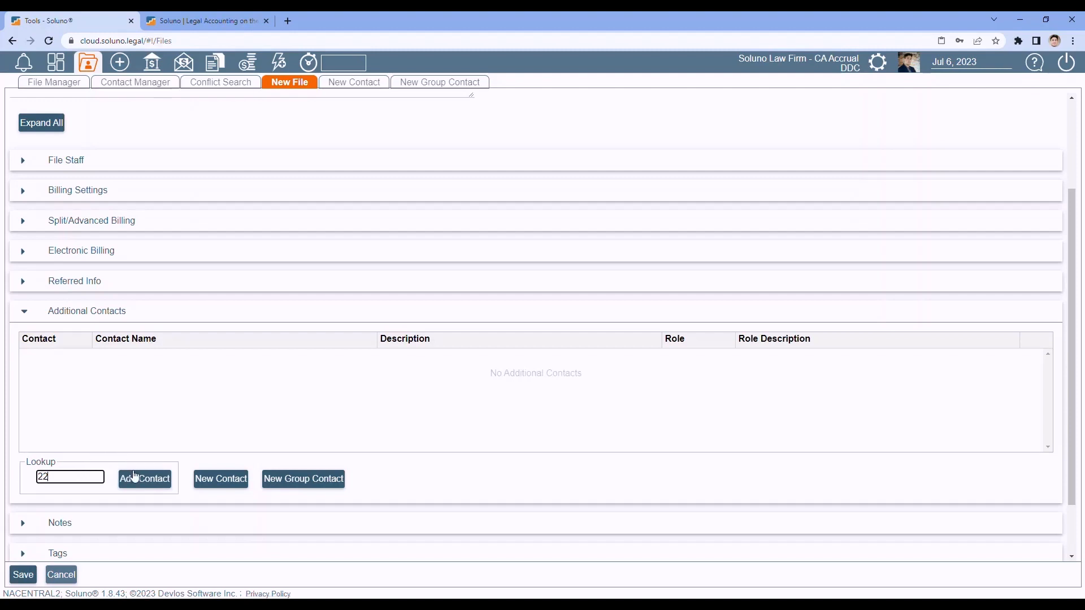
{"action": "left_click", "coordinate": [143, 480]}
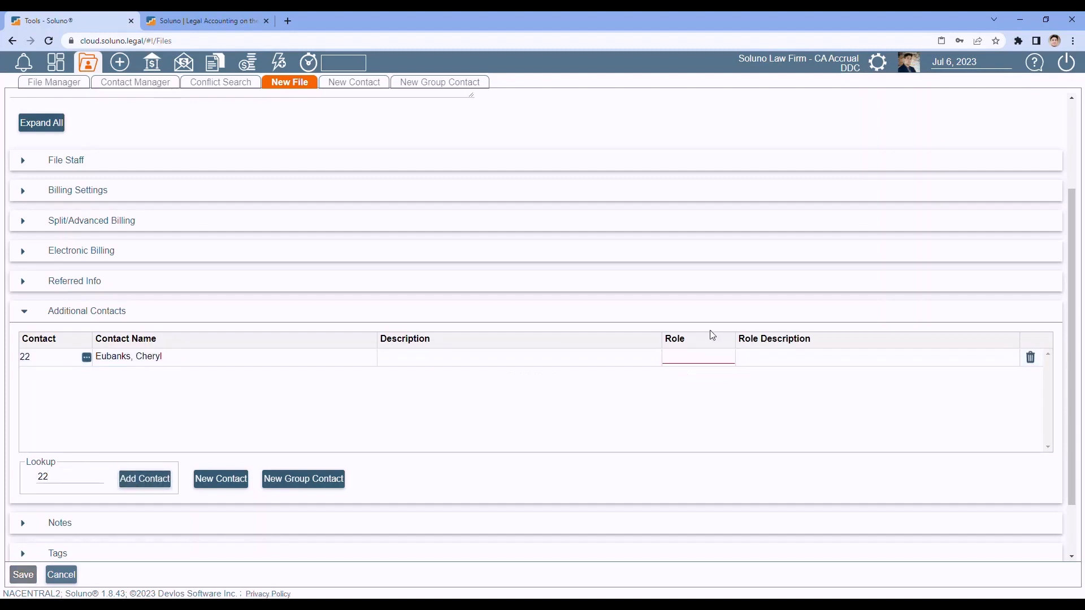
{"action": "left_click", "coordinate": [674, 356]}
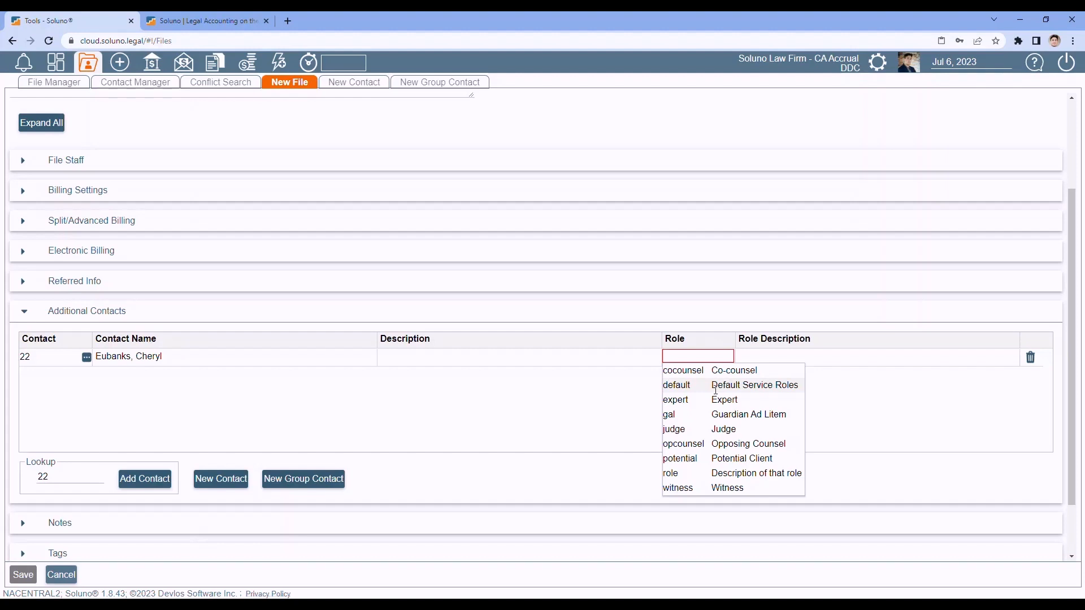
{"action": "left_click", "coordinate": [713, 400]}
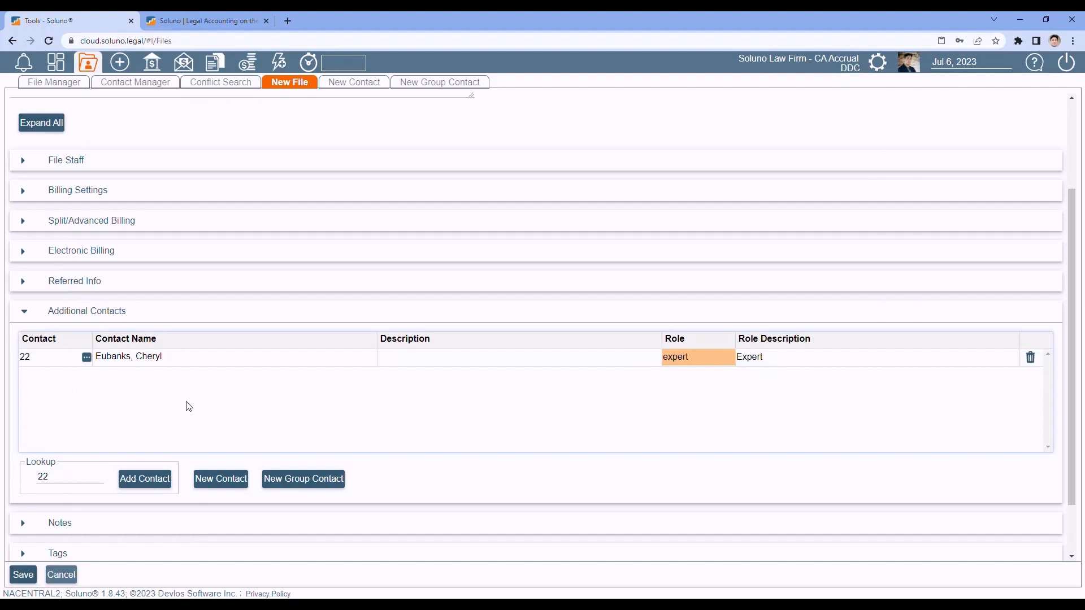
{"action": "left_click", "coordinate": [1031, 360]}
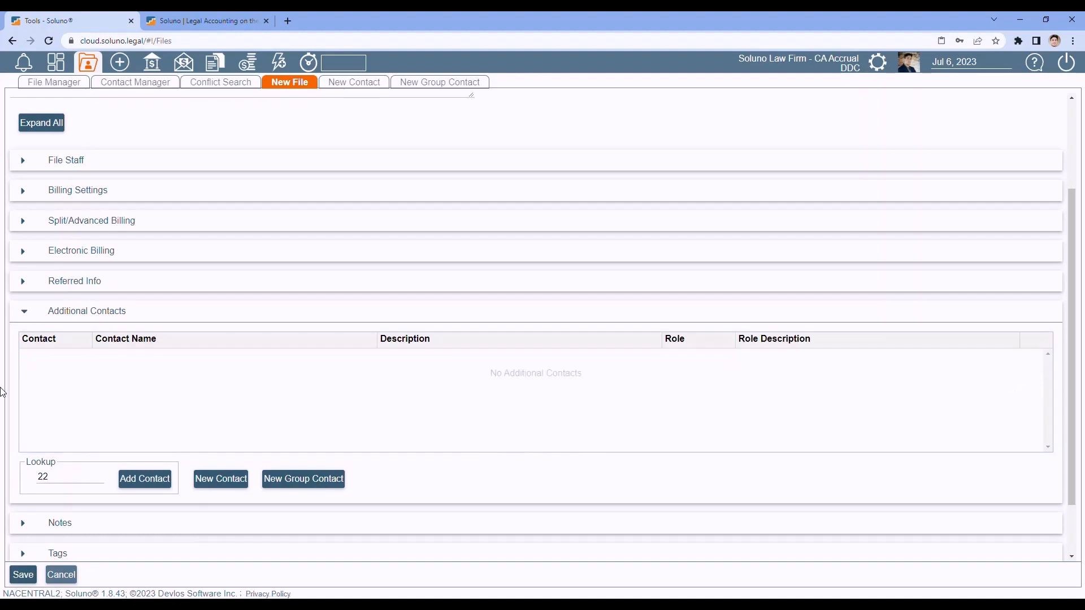
{"action": "left_click", "coordinate": [24, 314]}
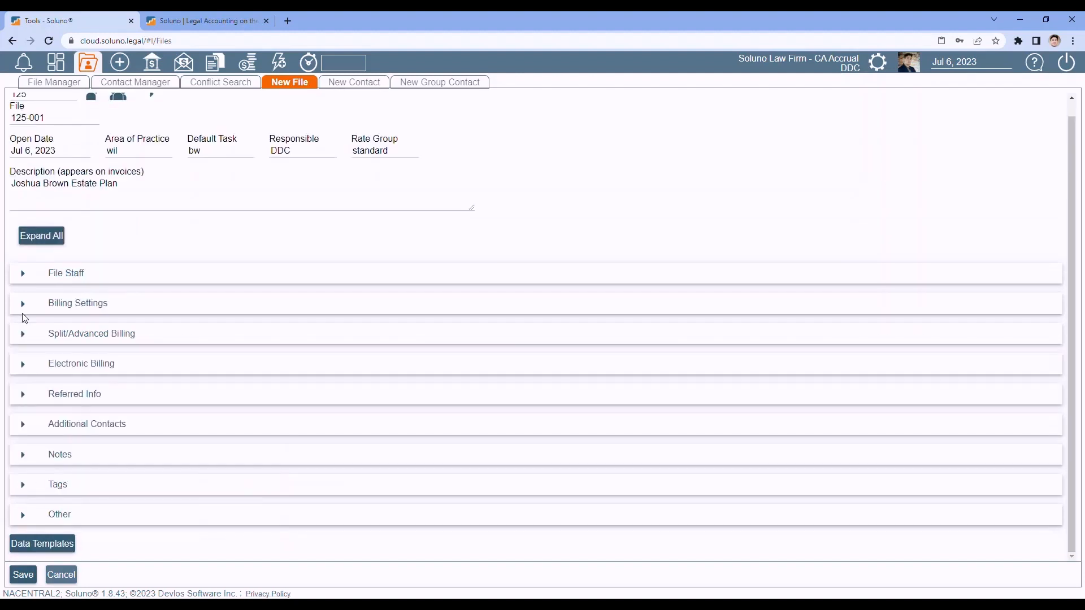
- Check the empty Notes section, then expand Tags, which has no tags listed
{"action": "left_click", "coordinate": [25, 459]}
{"action": "scroll", "coordinate": [118, 370], "scroll_direction": "down", "scroll_amount": 3}
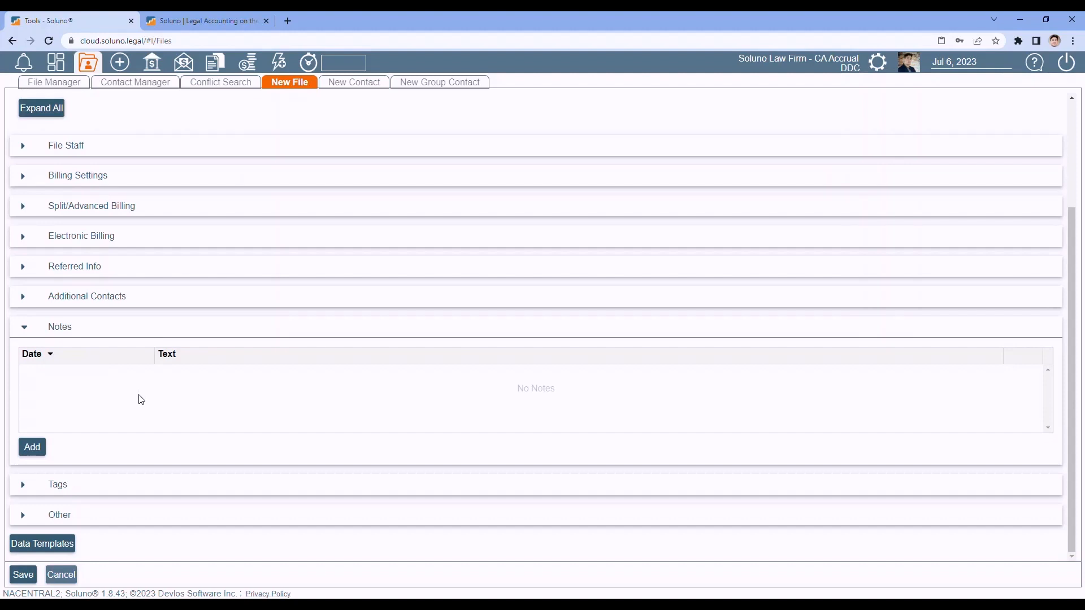
{"action": "key", "text": "Tab"}
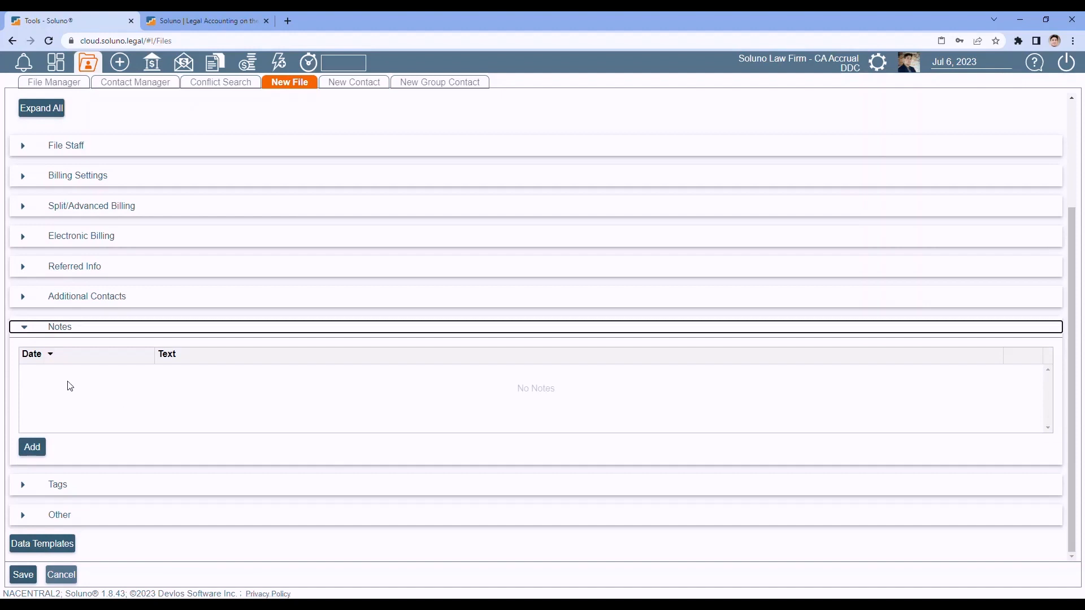
{"action": "left_click", "coordinate": [22, 326]}
{"action": "left_click", "coordinate": [22, 484]}
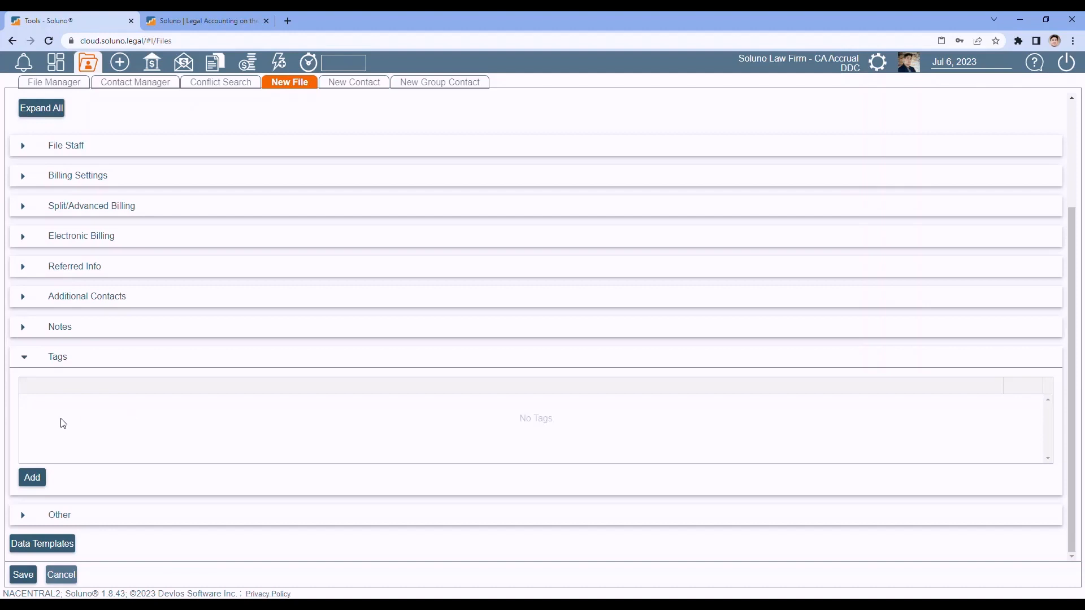
- Expand the Other section to view court, judge, file location, cross reference and trust fields
{"action": "left_click", "coordinate": [26, 358]}
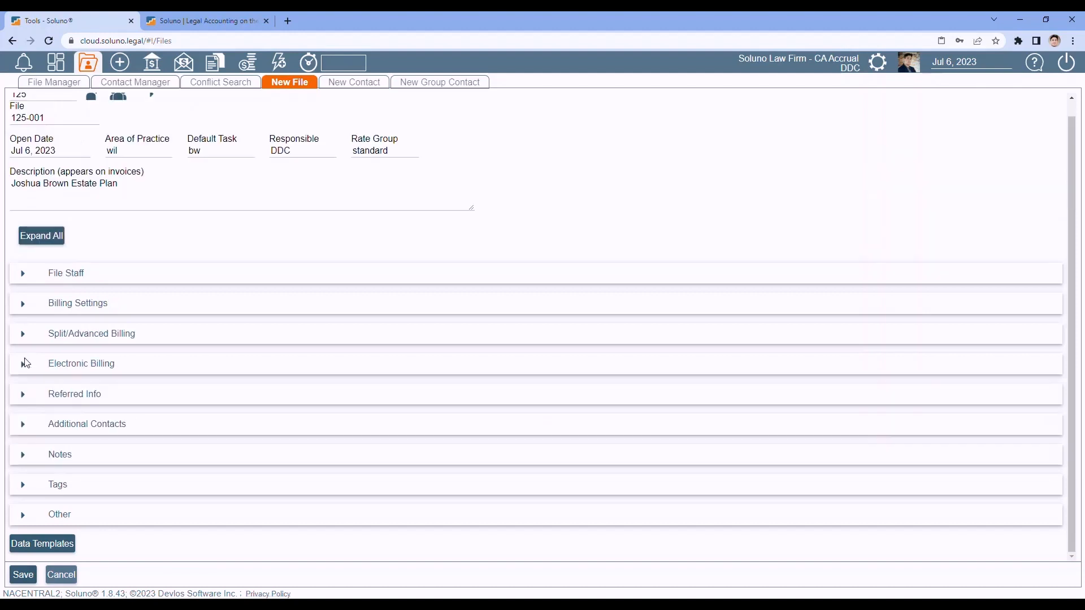
{"action": "left_click", "coordinate": [23, 514]}
{"action": "scroll", "coordinate": [106, 413], "scroll_direction": "down", "scroll_amount": 1}
{"action": "scroll", "coordinate": [116, 411], "scroll_direction": "down", "scroll_amount": 1}
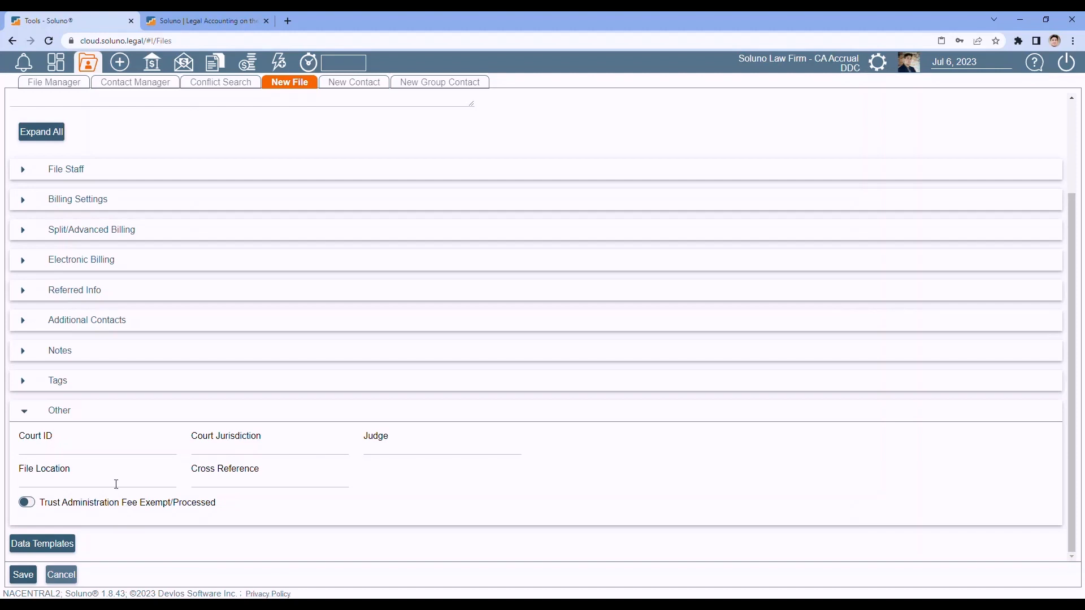
{"action": "scroll", "coordinate": [117, 508], "scroll_direction": "up", "scroll_amount": 2}
{"action": "scroll", "coordinate": [115, 486], "scroll_direction": "down", "scroll_amount": 2}
- Apply the familylaw data template and preview its Family Law data fields
{"action": "left_click", "coordinate": [38, 544]}
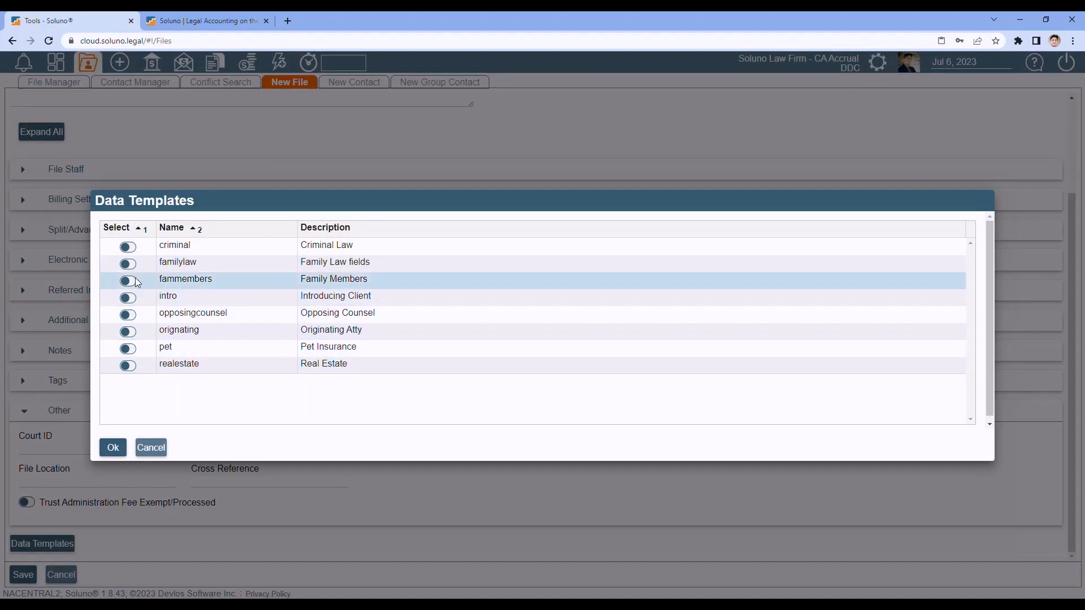
{"action": "left_click", "coordinate": [128, 264]}
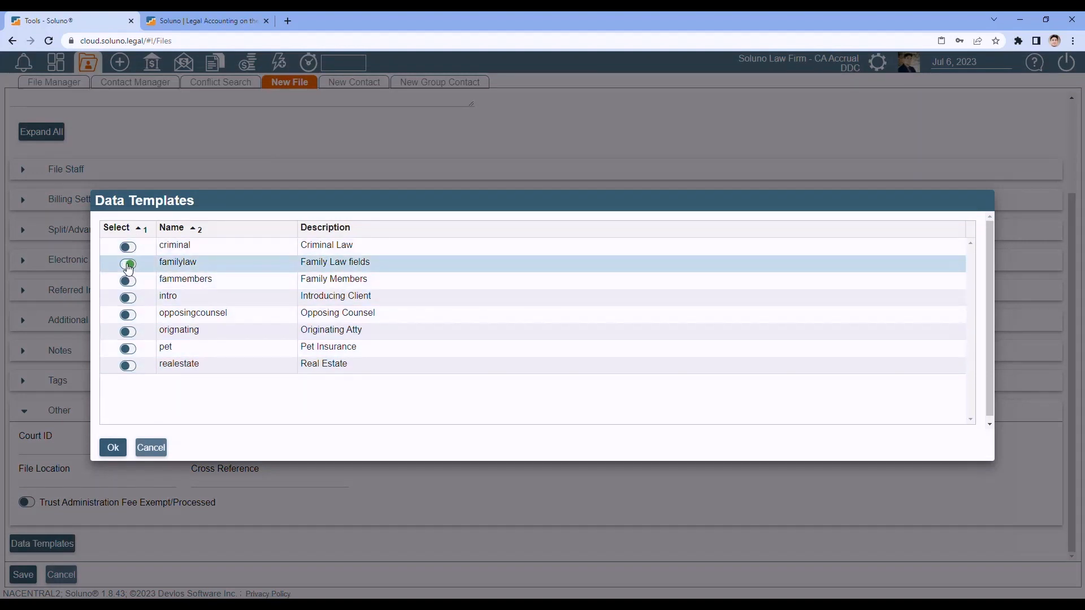
{"action": "left_click", "coordinate": [113, 449]}
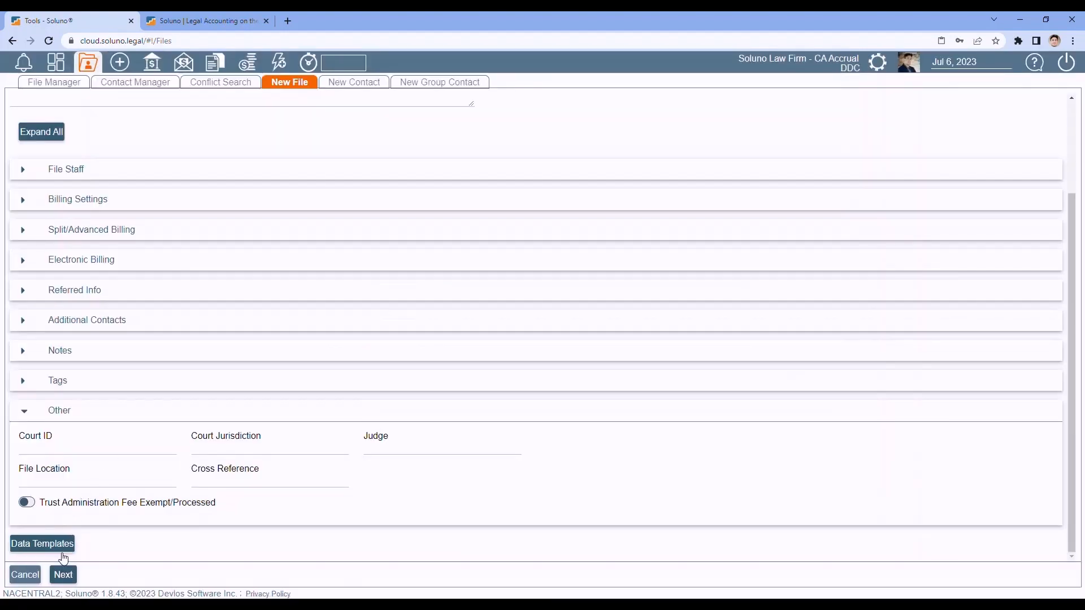
{"action": "left_click", "coordinate": [64, 575]}
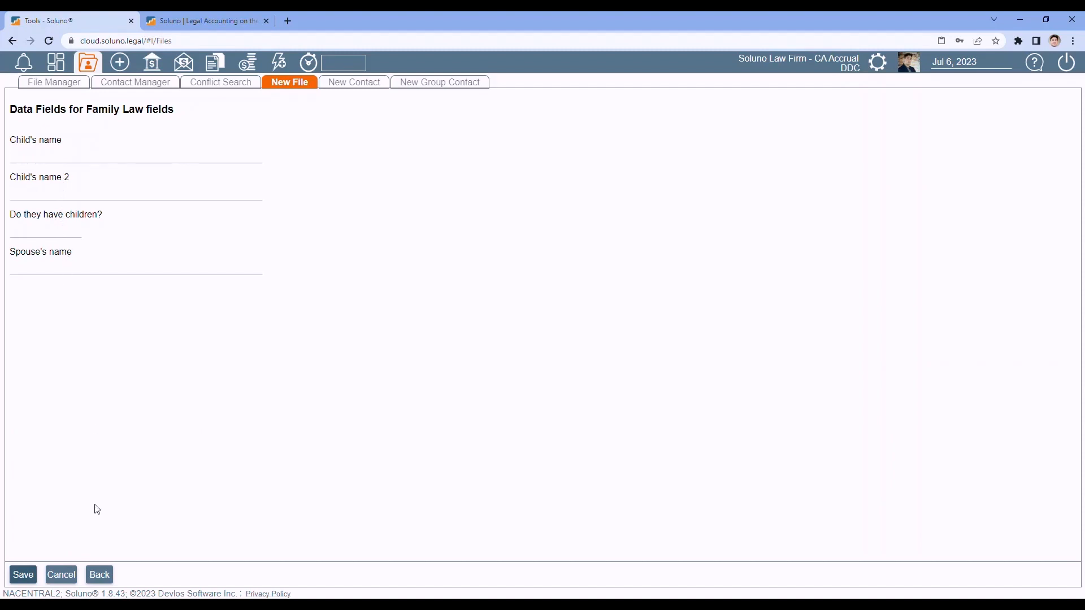
{"action": "left_click", "coordinate": [97, 575]}
{"action": "scroll", "coordinate": [135, 447], "scroll_direction": "down", "scroll_amount": 2}
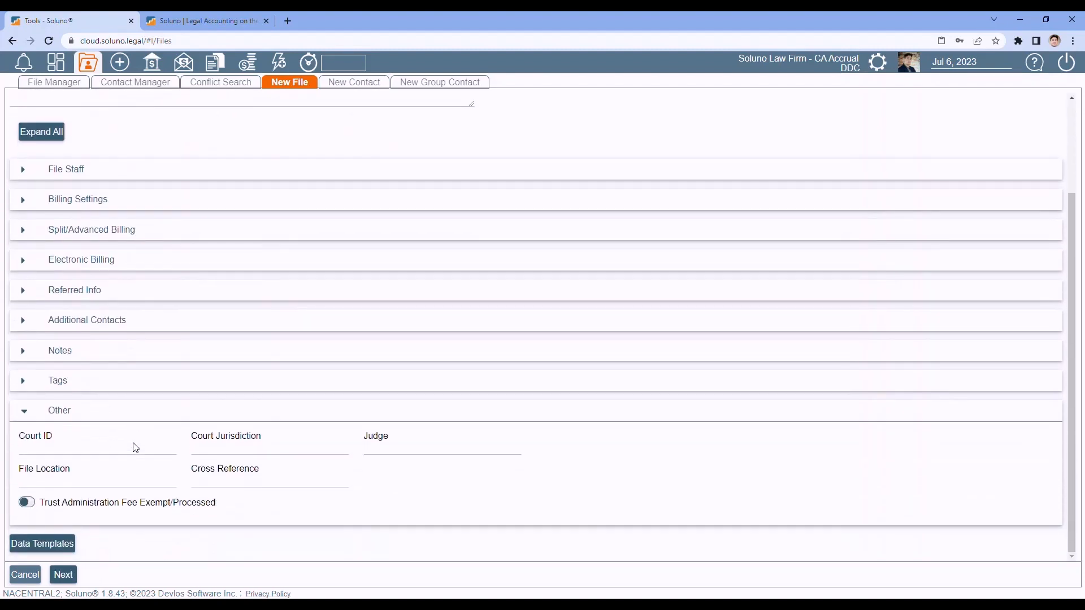
- Remove the familylaw template so none is applied, and save the new file
{"action": "left_click", "coordinate": [56, 545]}
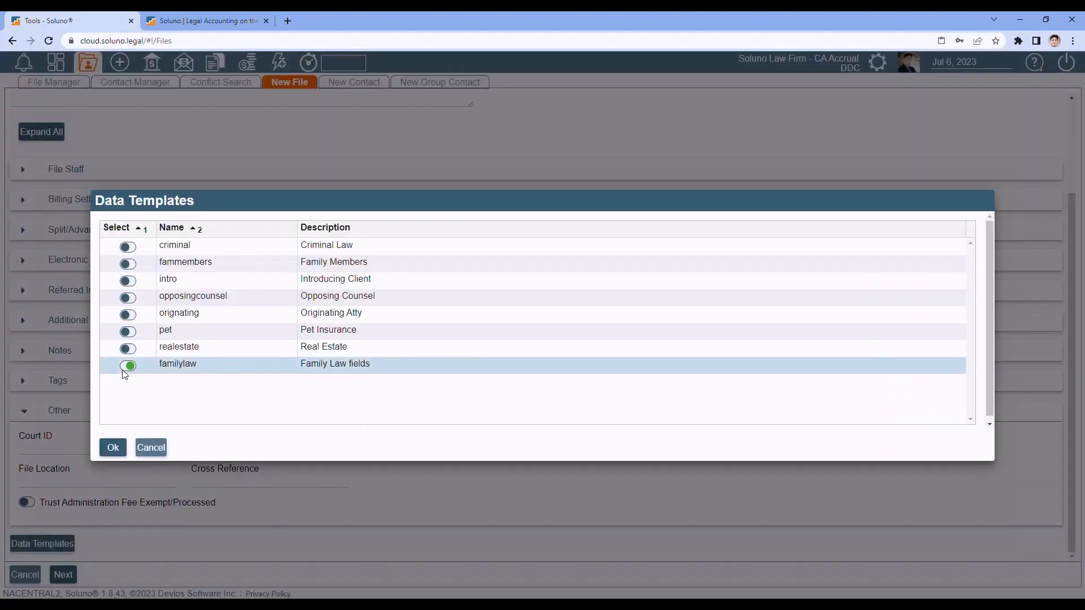
{"action": "left_click", "coordinate": [128, 365]}
{"action": "left_click", "coordinate": [113, 449]}
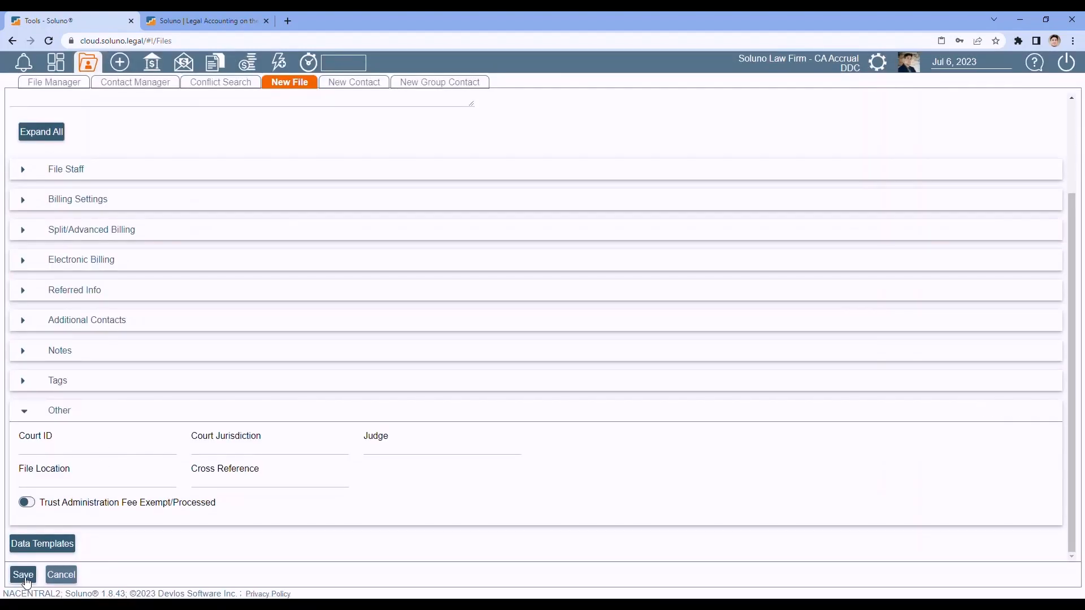
{"action": "left_click", "coordinate": [24, 575]}
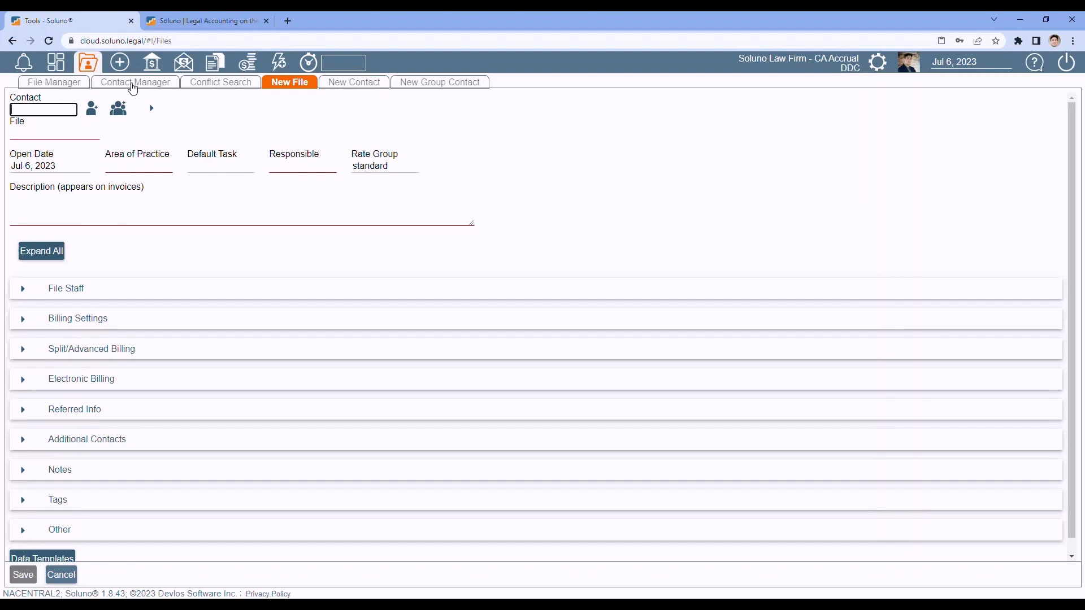
- Search contacts by the contact's name and load contact 125, Google, in the Contact Manager
{"action": "left_click", "coordinate": [133, 85]}
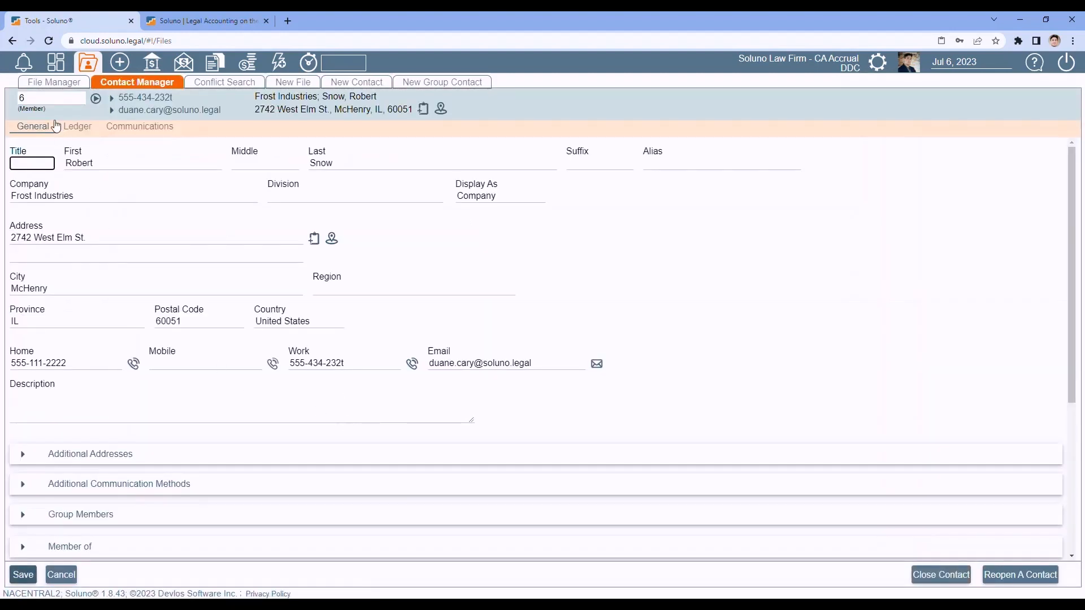
{"action": "left_click_drag", "start_coordinate": [43, 99], "coordinate": [3, 101]}
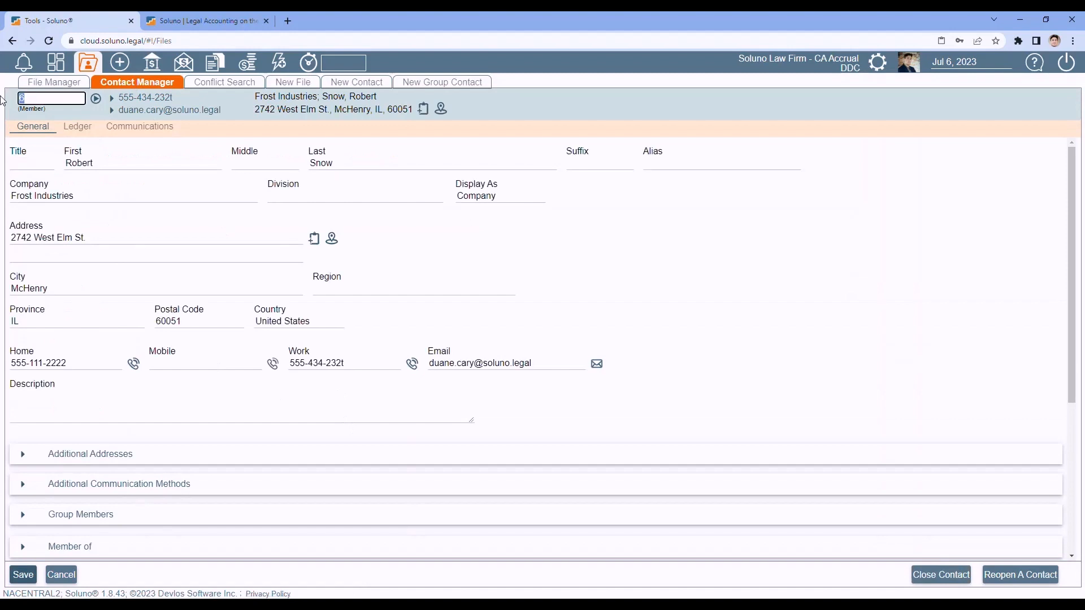
{"action": "key", "text": "BackSpace"}
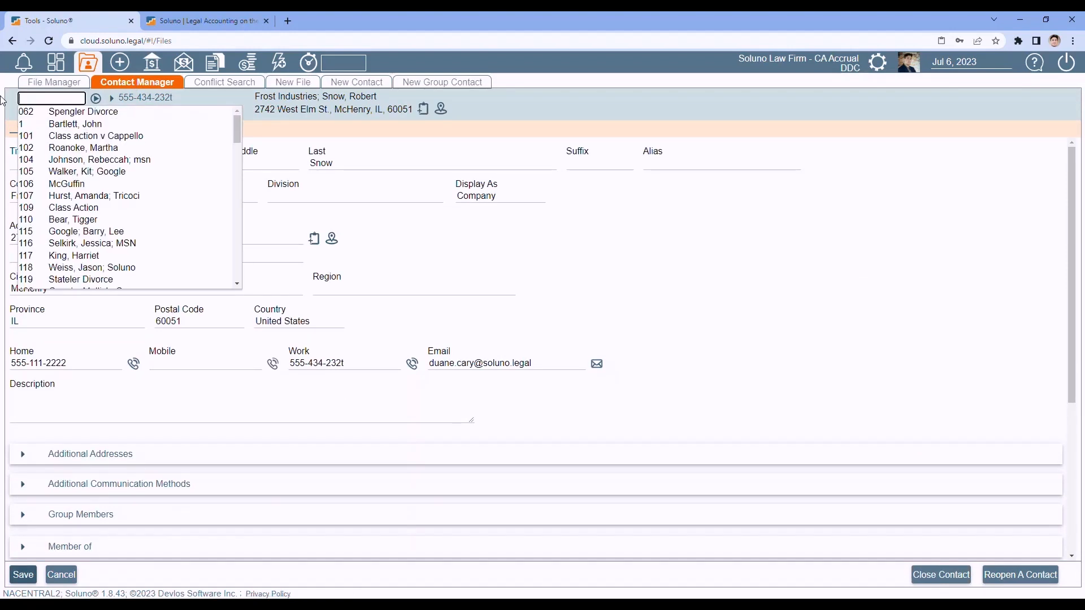
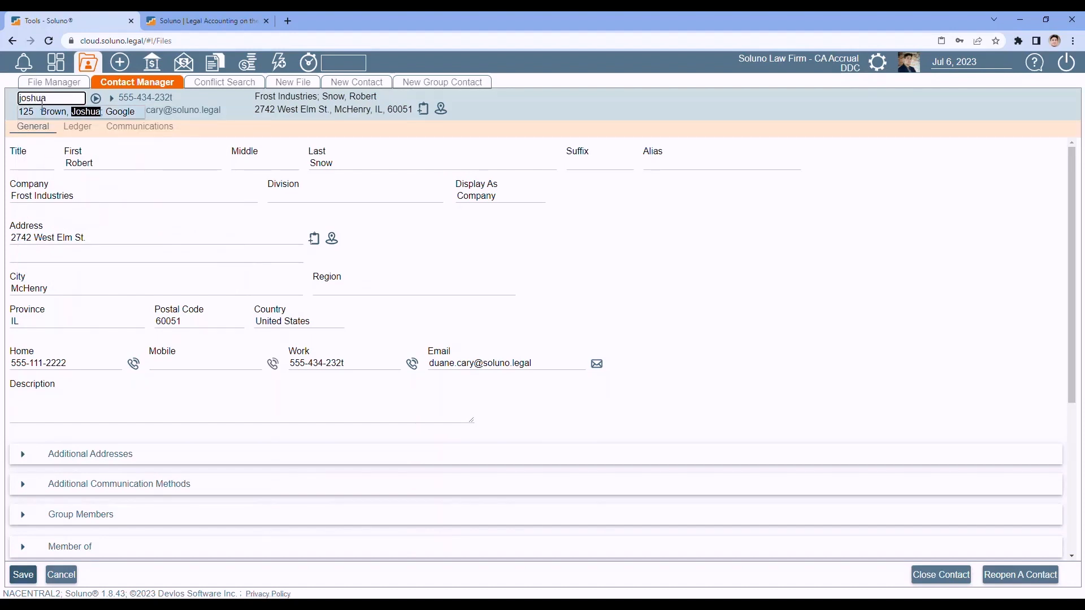
{"action": "left_click", "coordinate": [50, 112]}
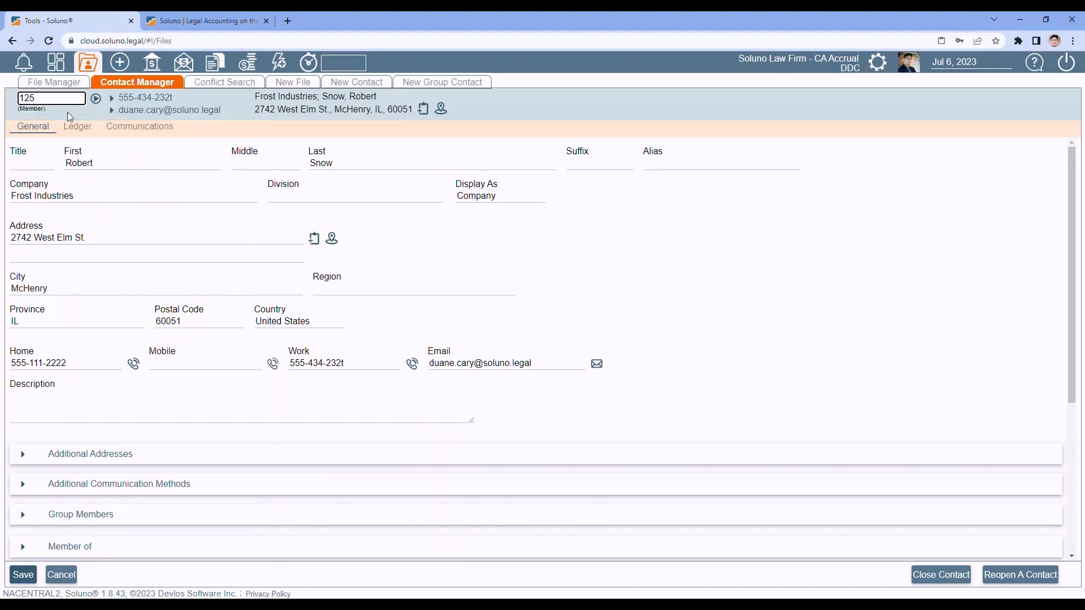
{"action": "left_click", "coordinate": [95, 100]}
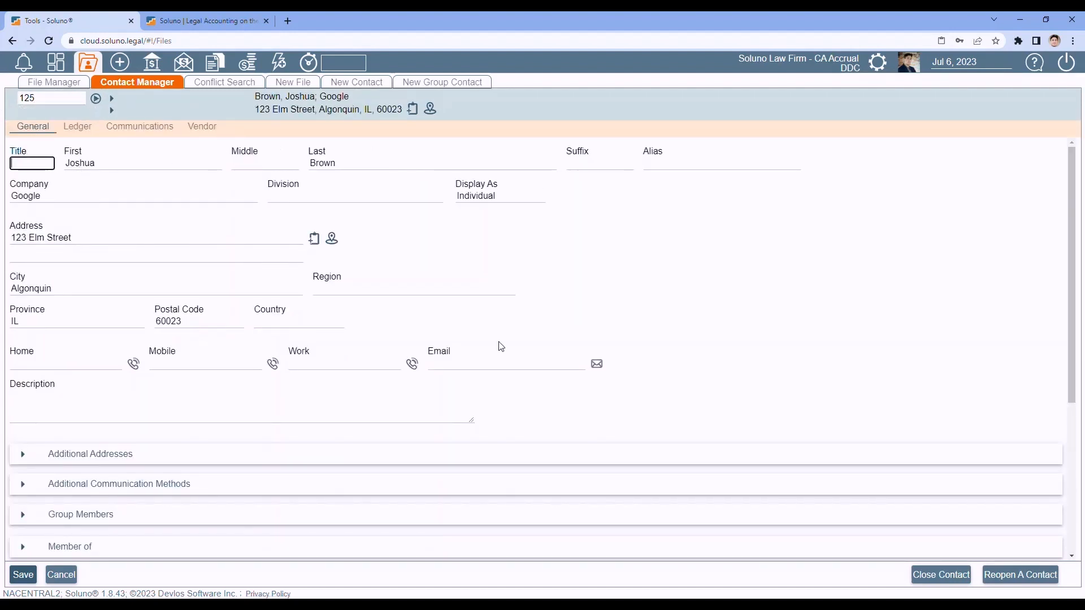
{"action": "scroll", "coordinate": [172, 263], "scroll_direction": "down", "scroll_amount": 2}
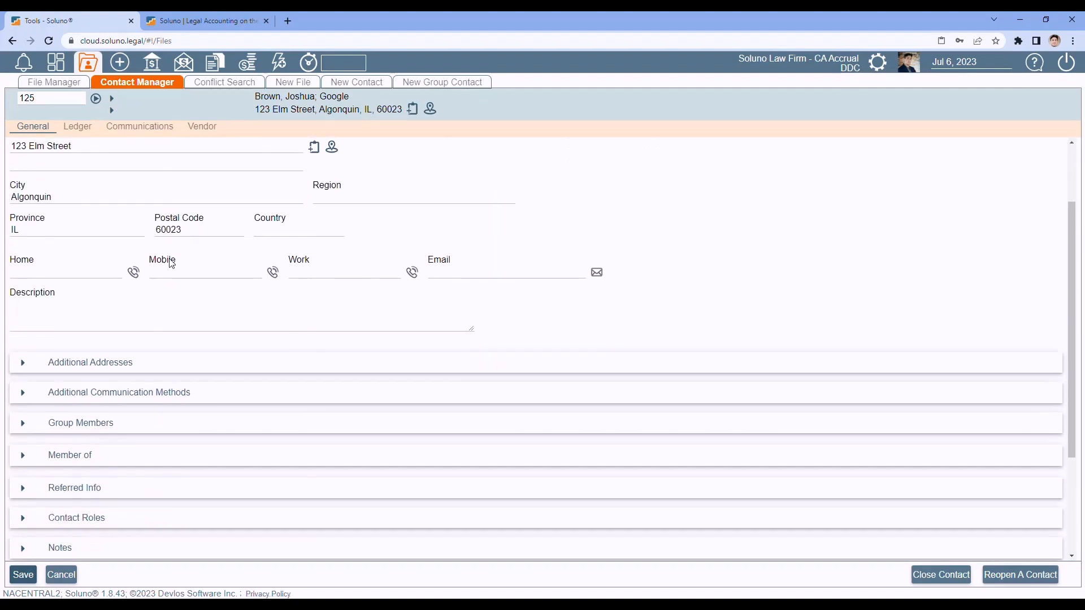
{"action": "scroll", "coordinate": [172, 263], "scroll_direction": "down", "scroll_amount": 3}
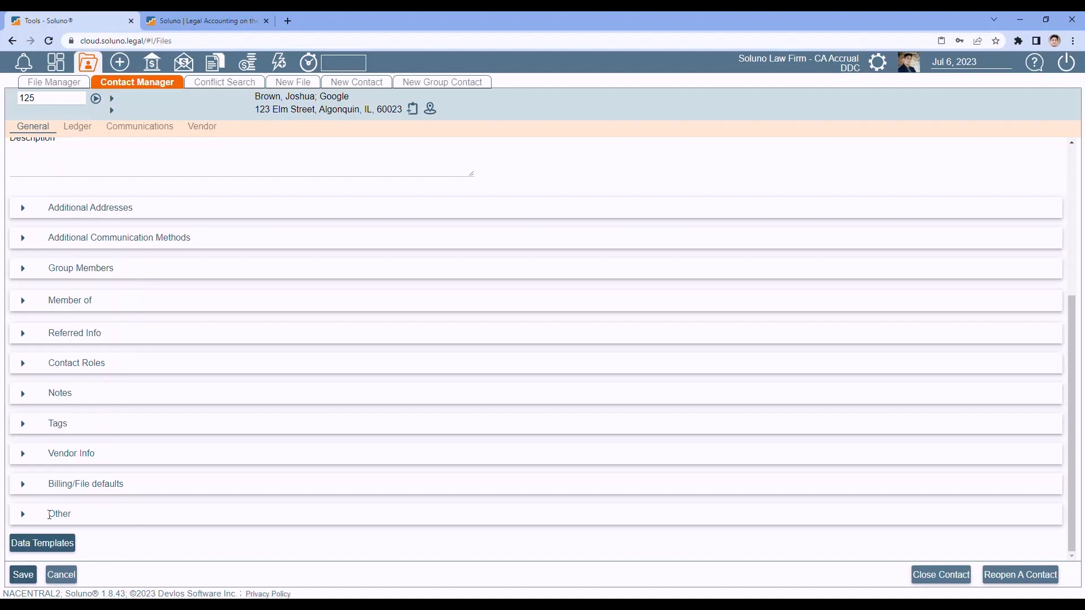
{"action": "left_click", "coordinate": [22, 513]}
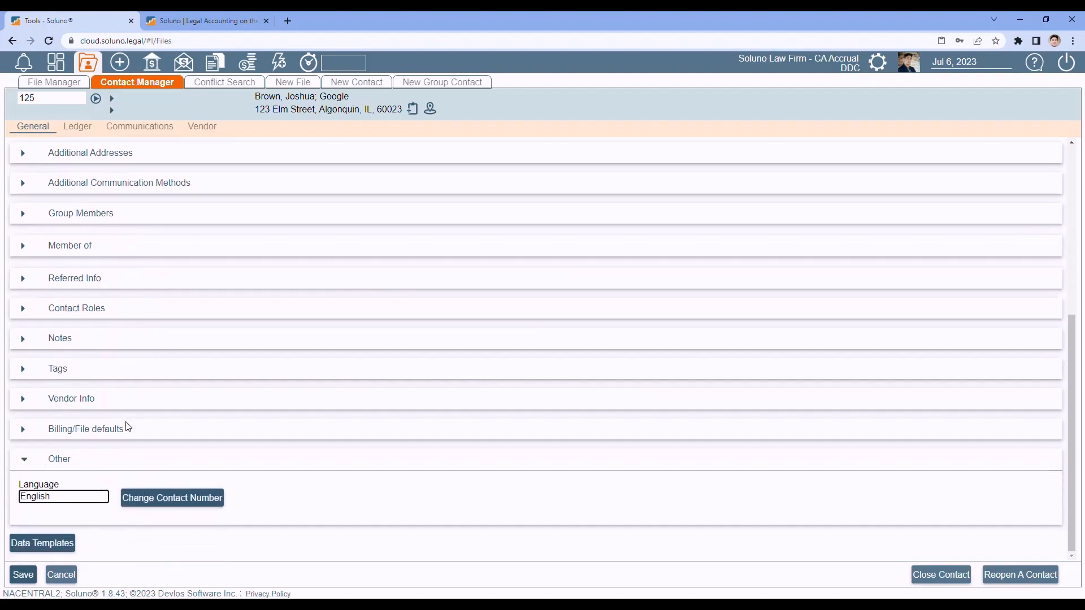
{"action": "left_click", "coordinate": [167, 503]}
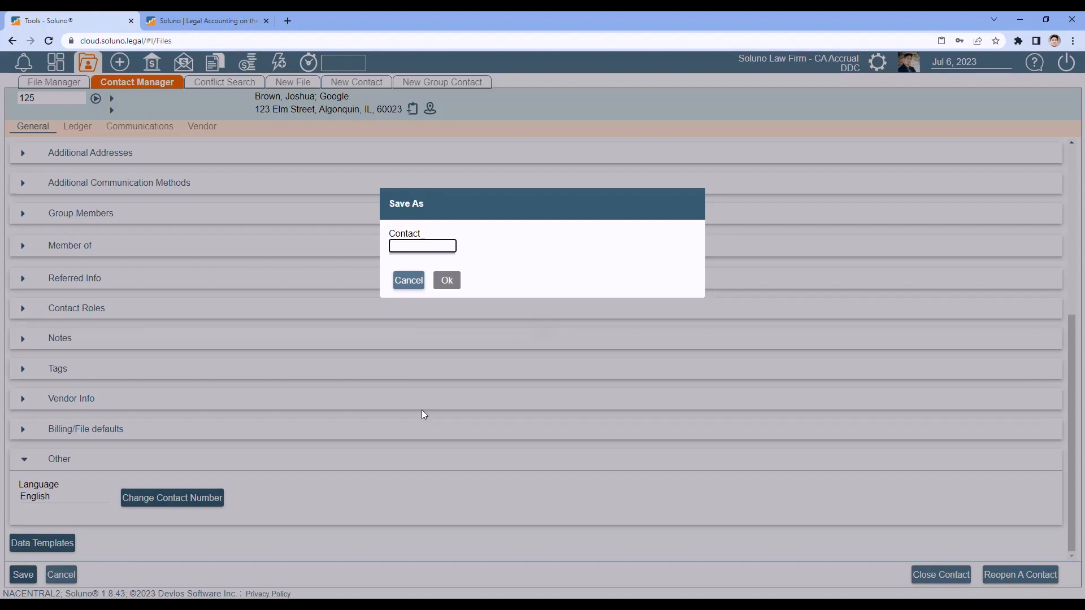
{"action": "type", "text": "12"}
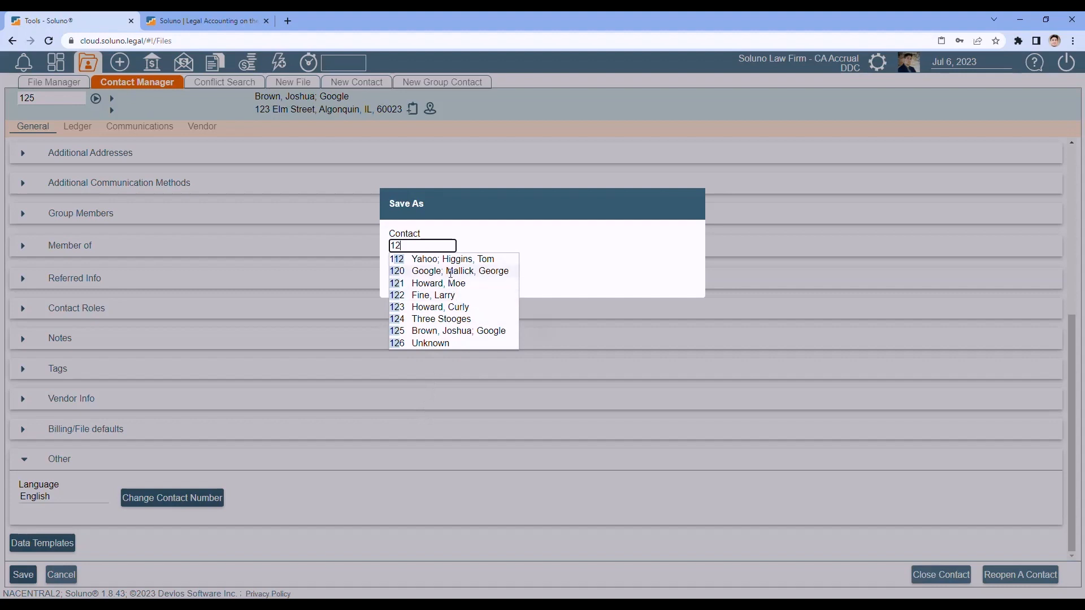
{"action": "left_click", "coordinate": [504, 248]}
{"action": "left_click", "coordinate": [415, 247]}
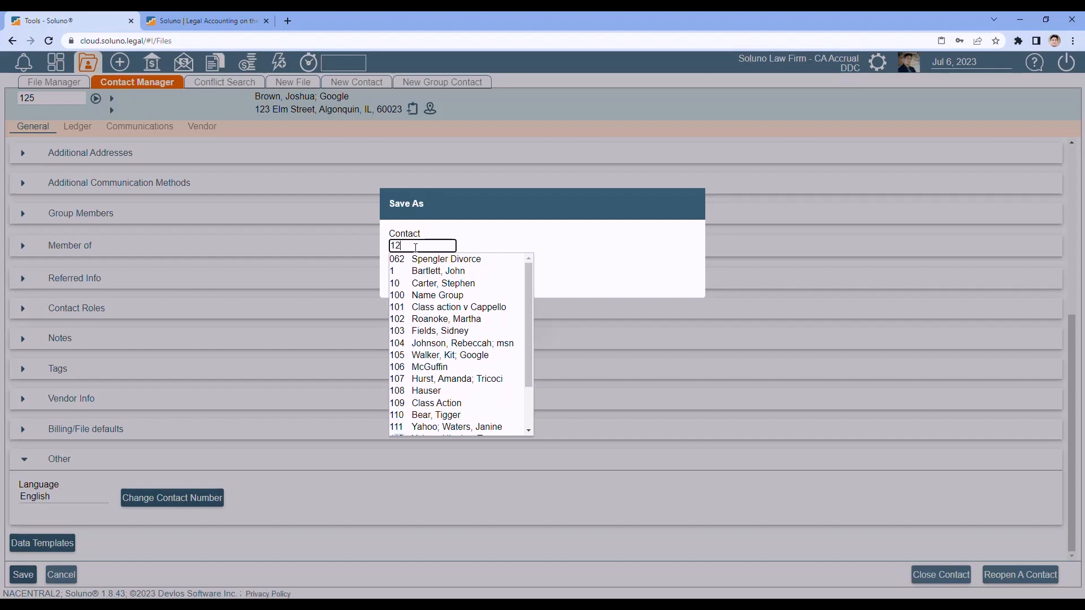
{"action": "key", "text": "BackSpace"}
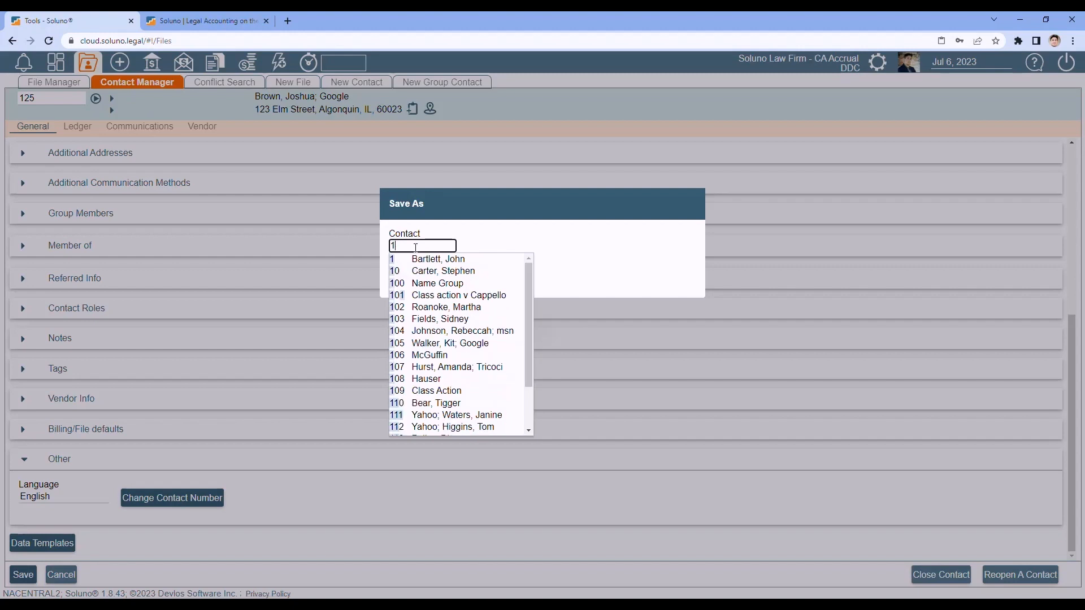
{"action": "type", "text": "0"}
{"action": "left_click", "coordinate": [618, 254]}
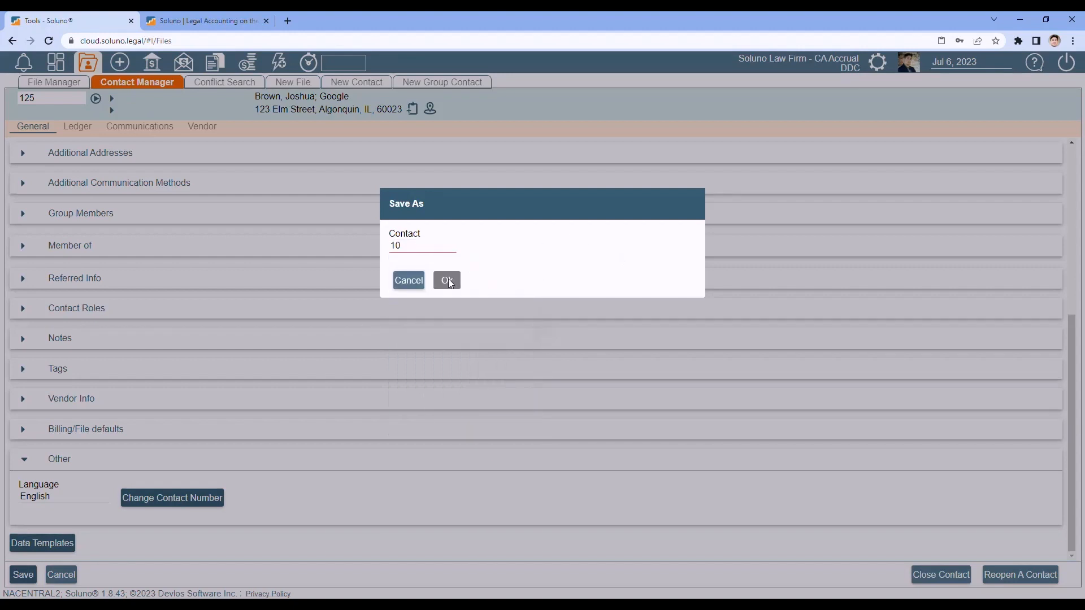
{"action": "left_click", "coordinate": [422, 247]}
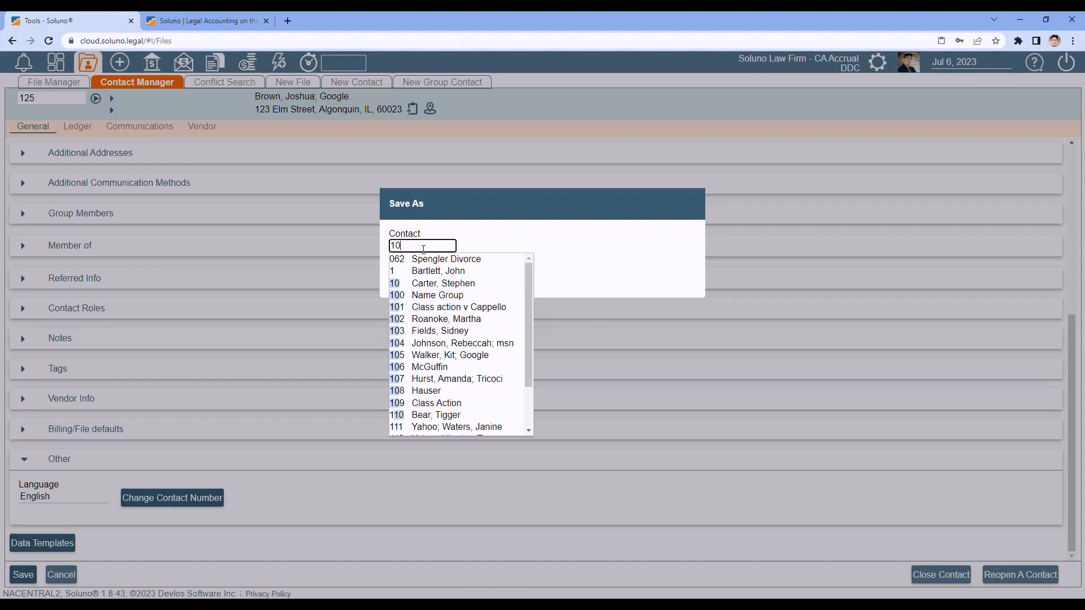
{"action": "key", "text": "BackSpace"}
{"action": "type", "text": "2"}
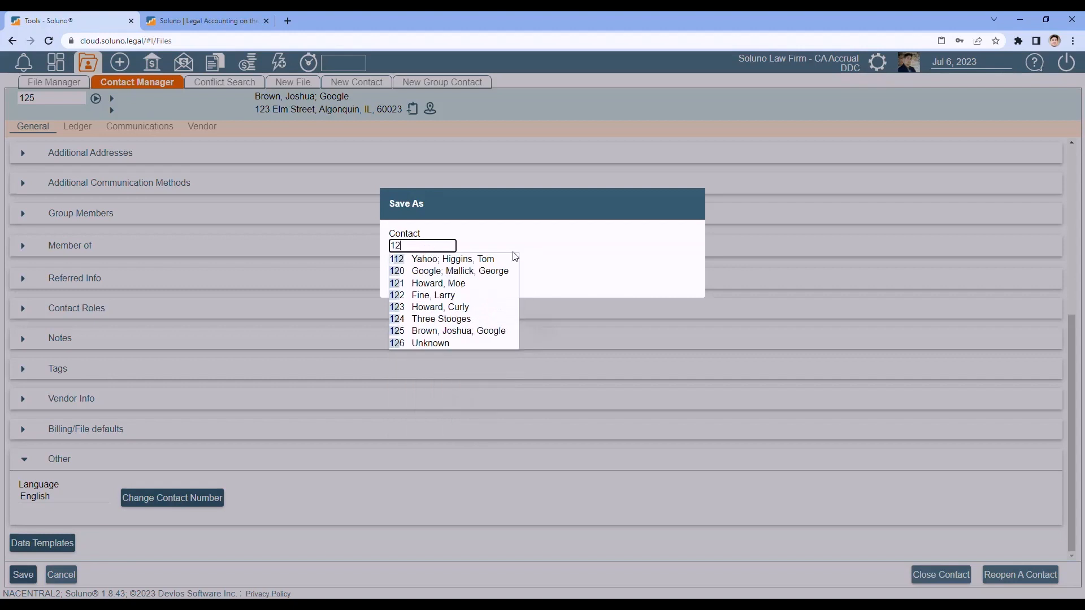
{"action": "left_click", "coordinate": [619, 245]}
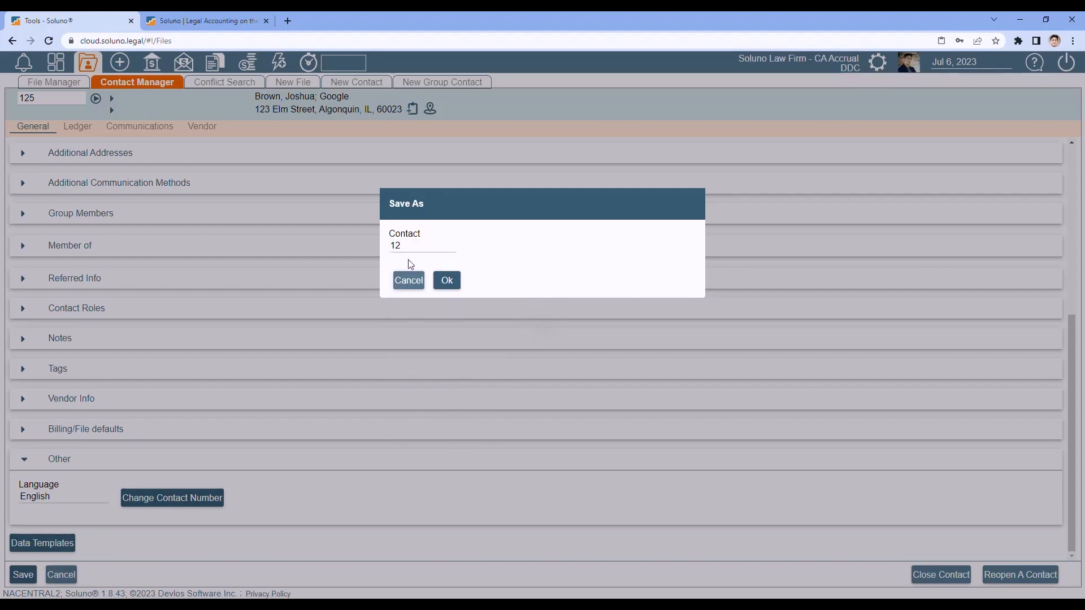
{"action": "left_click", "coordinate": [453, 287]}
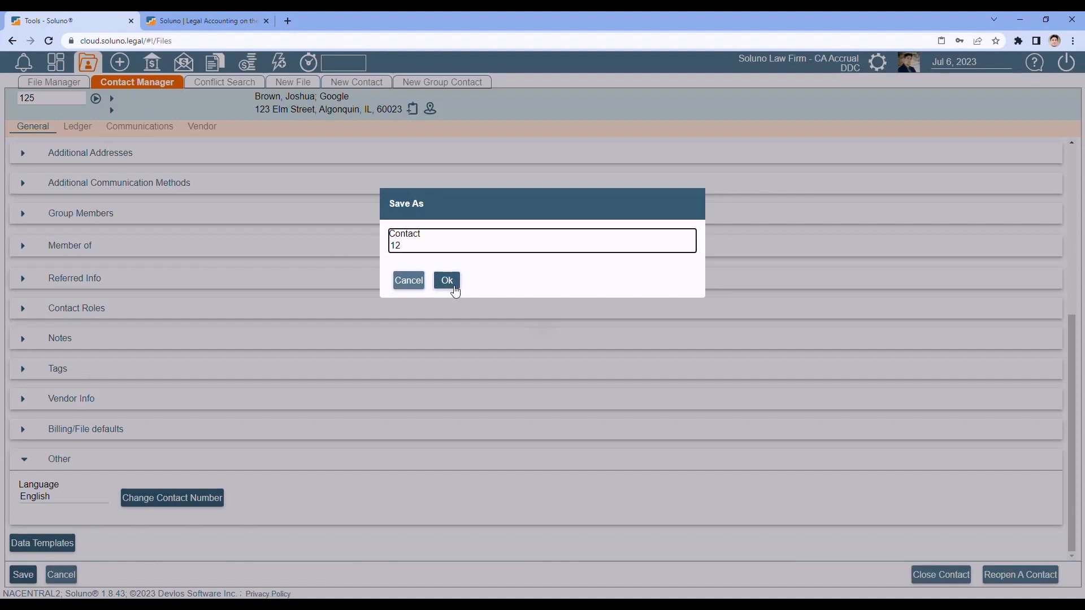
{"action": "left_click", "coordinate": [447, 281]}
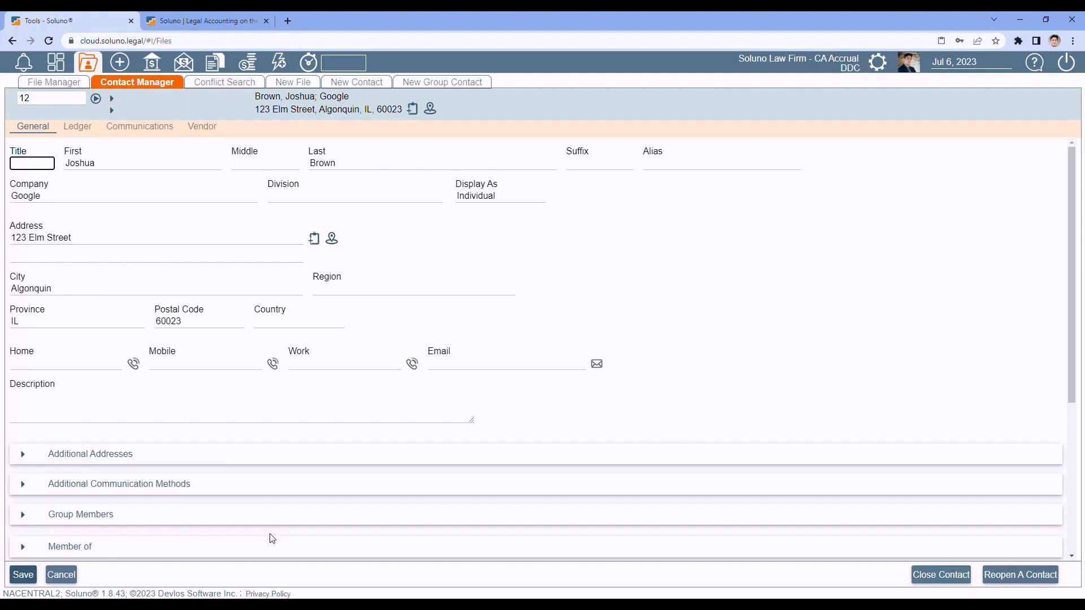
{"action": "scroll", "coordinate": [174, 484], "scroll_direction": "down", "scroll_amount": 5}
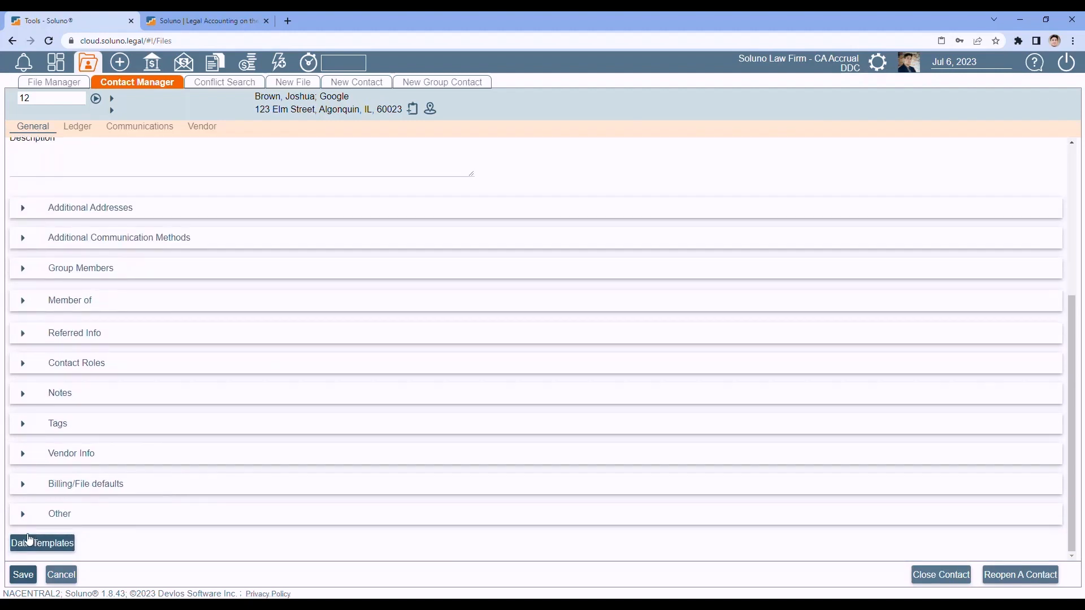
{"action": "left_click", "coordinate": [23, 514]}
{"action": "left_click", "coordinate": [174, 553]}
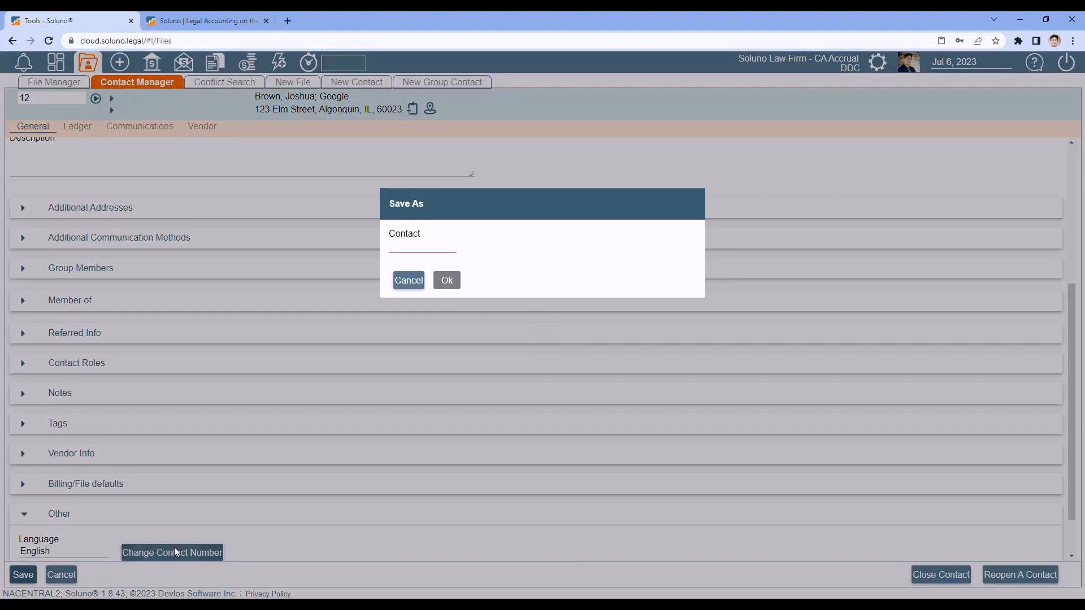
{"action": "left_click", "coordinate": [414, 249]}
{"action": "type", "text": "125"}
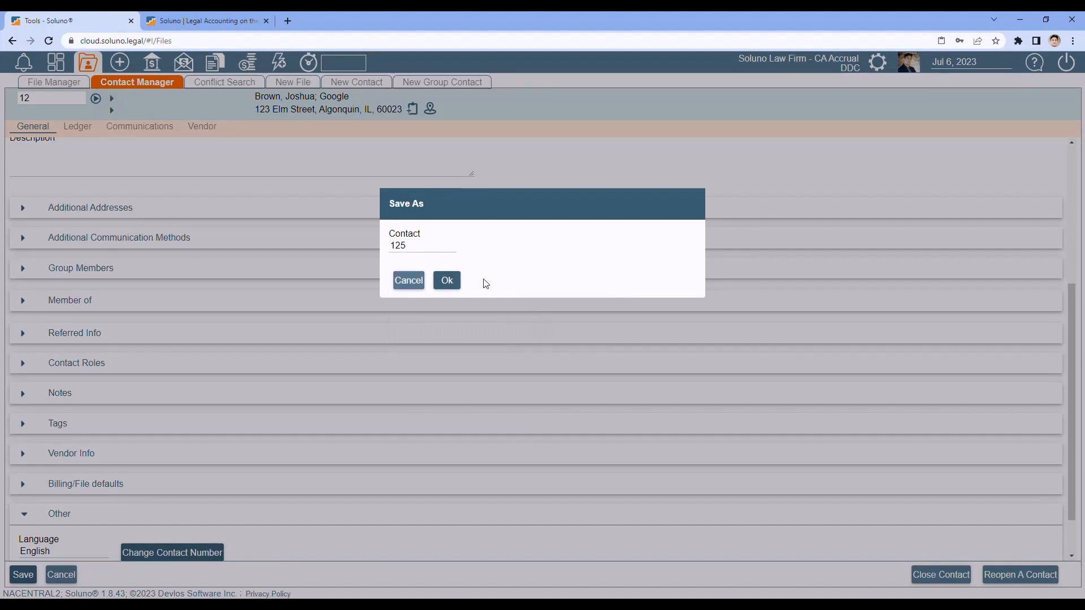
{"action": "left_click", "coordinate": [447, 281]}
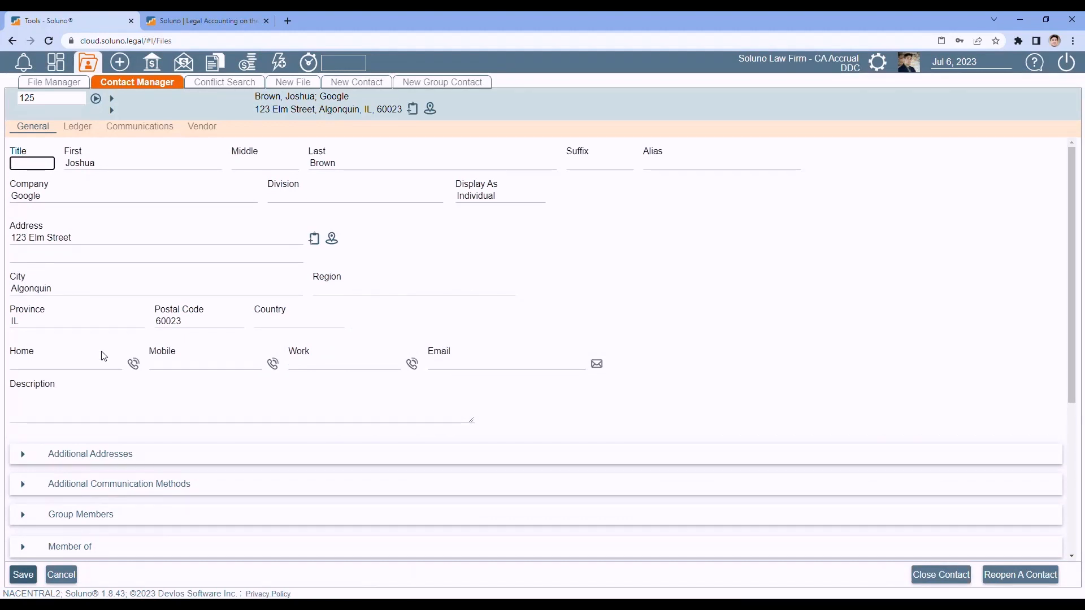
- Load contact 6, Frost Industries, and choose the Client Ledger view in its ledger report options
{"action": "left_click", "coordinate": [51, 98]}
{"action": "type", "text": "6"}
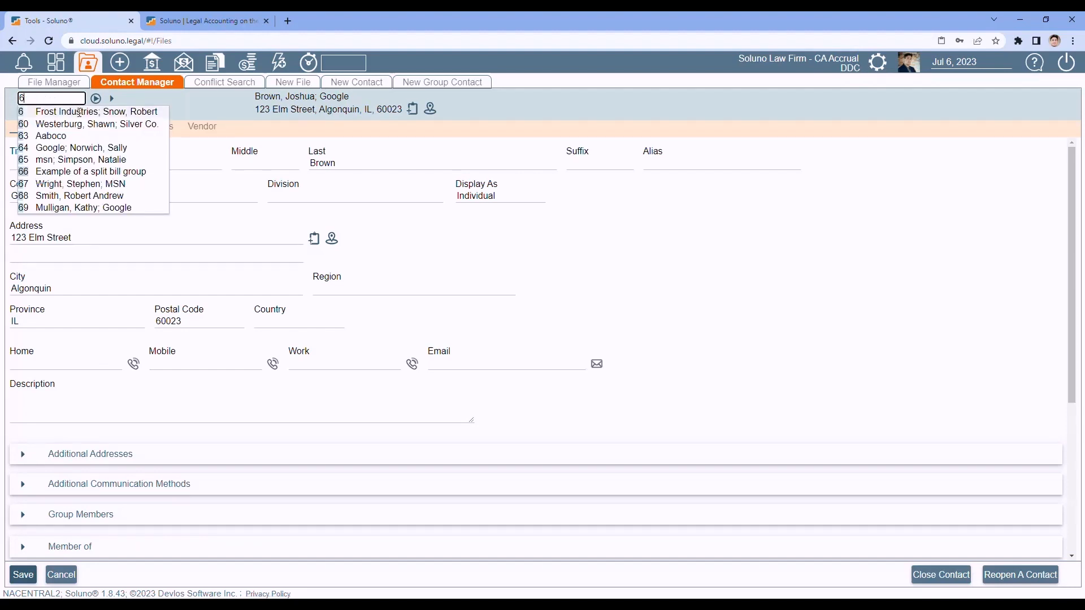
{"action": "left_click", "coordinate": [79, 112]}
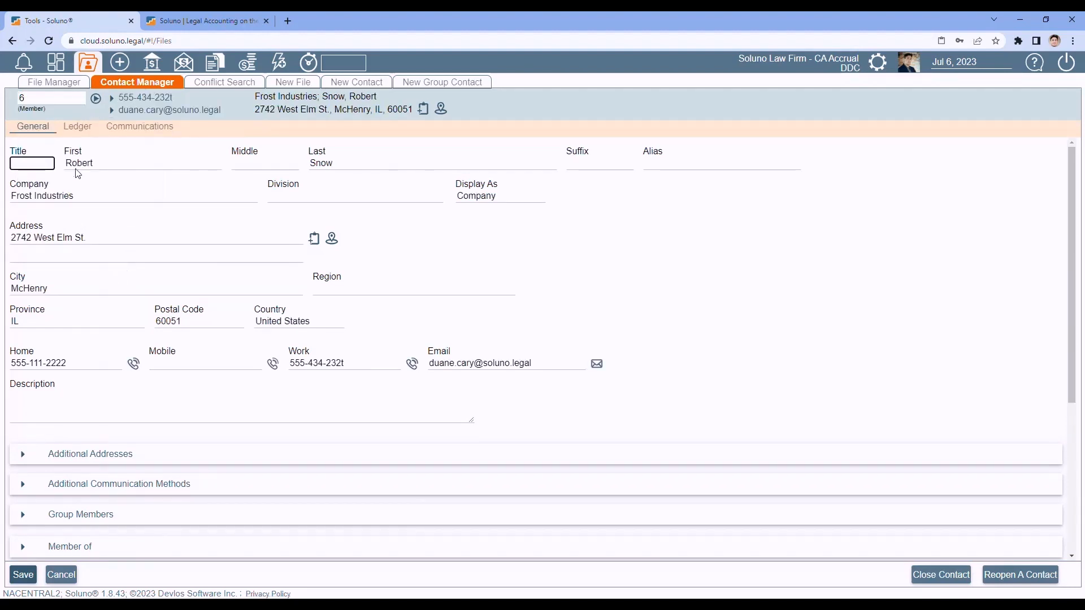
{"action": "left_click", "coordinate": [79, 127]}
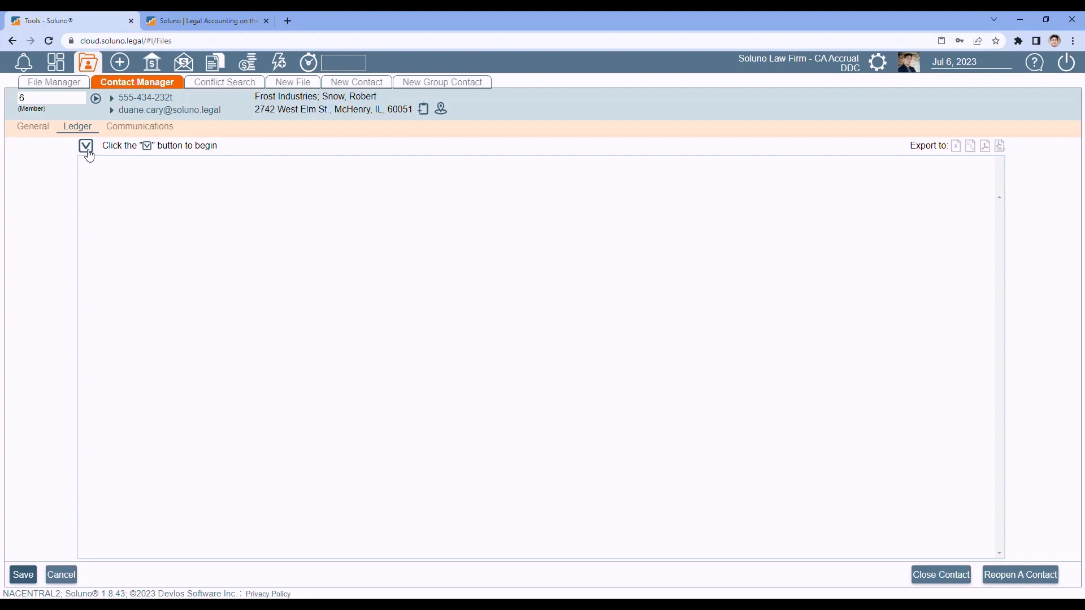
{"action": "left_click", "coordinate": [86, 146]}
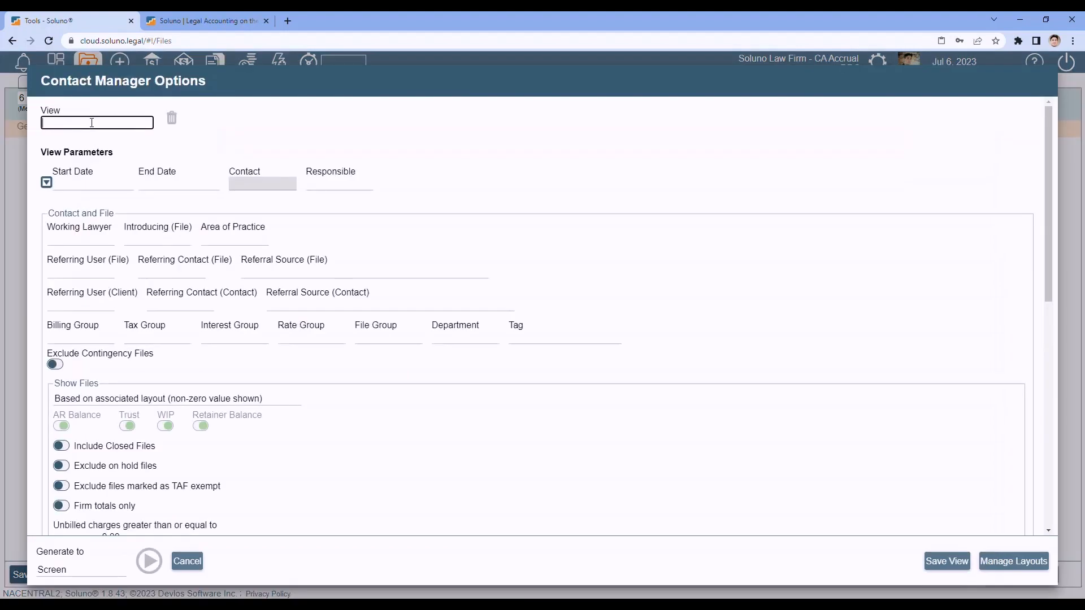
{"action": "left_click", "coordinate": [91, 122]}
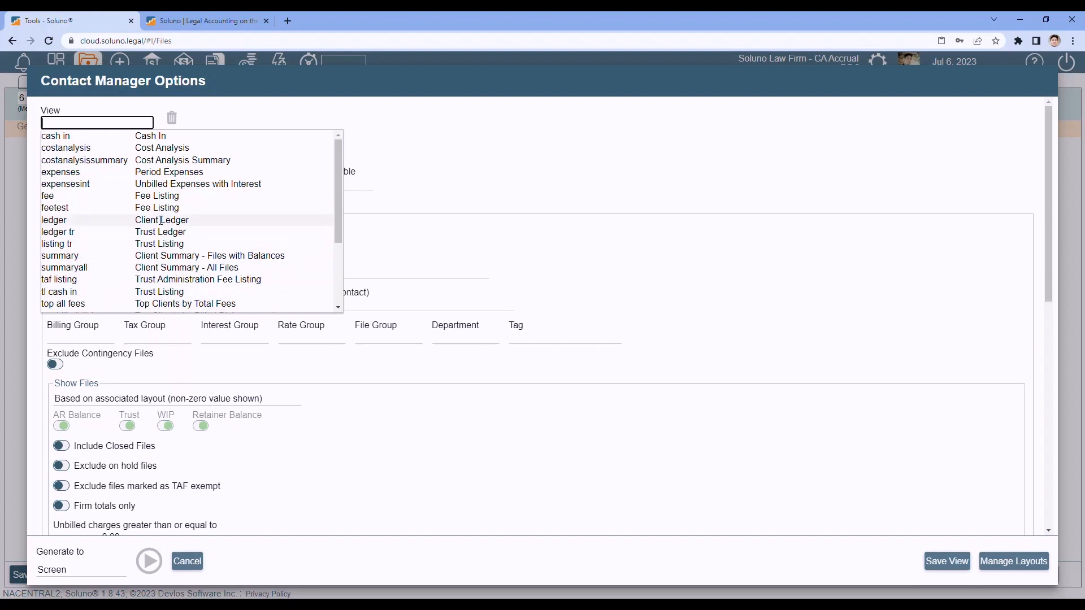
{"action": "left_click", "coordinate": [161, 220]}
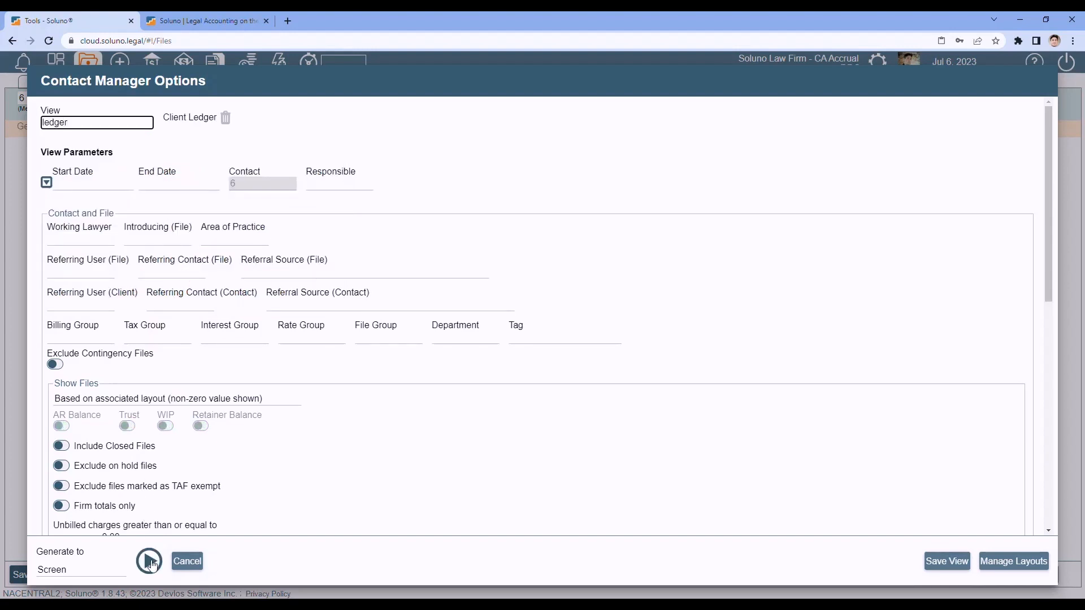
- Generate Frost Industries' Client Ledger and download the document attached to invoice 1270
{"action": "left_click", "coordinate": [149, 562]}
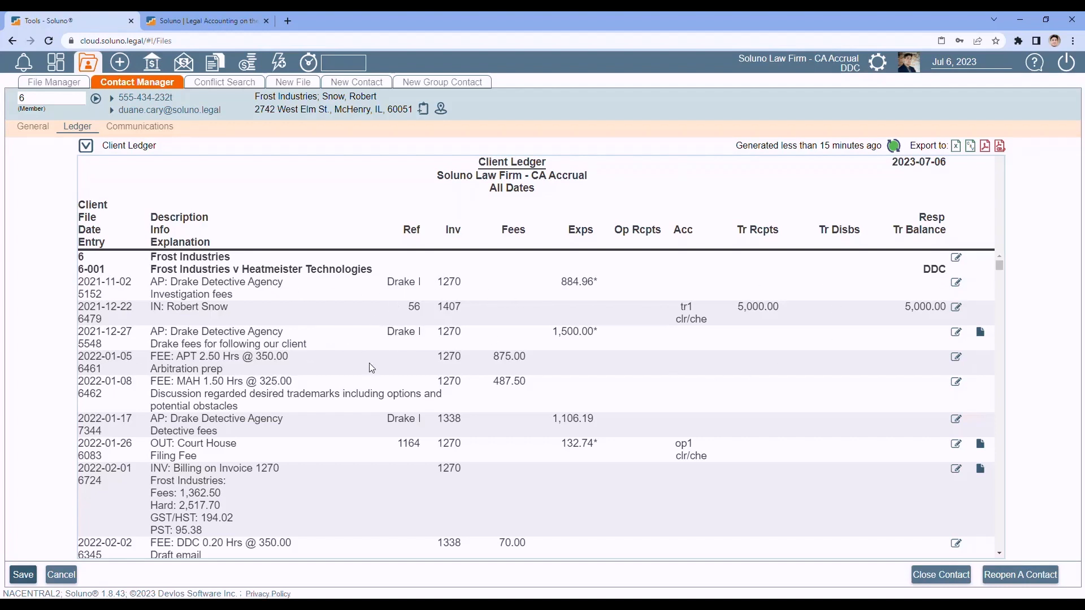
{"action": "scroll", "coordinate": [163, 345], "scroll_direction": "down", "scroll_amount": 2}
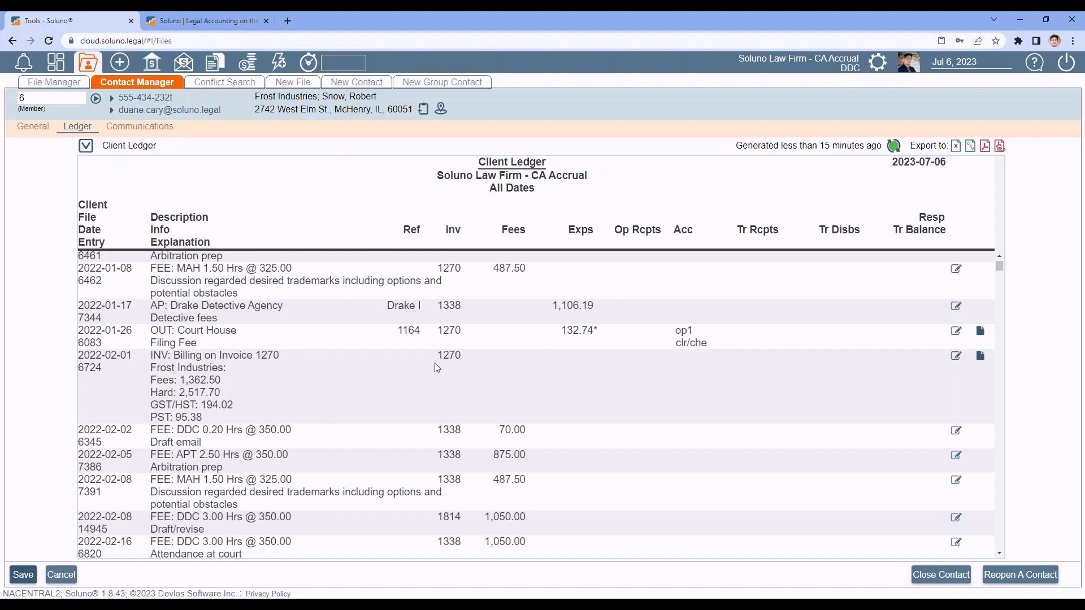
{"action": "left_click", "coordinate": [981, 356]}
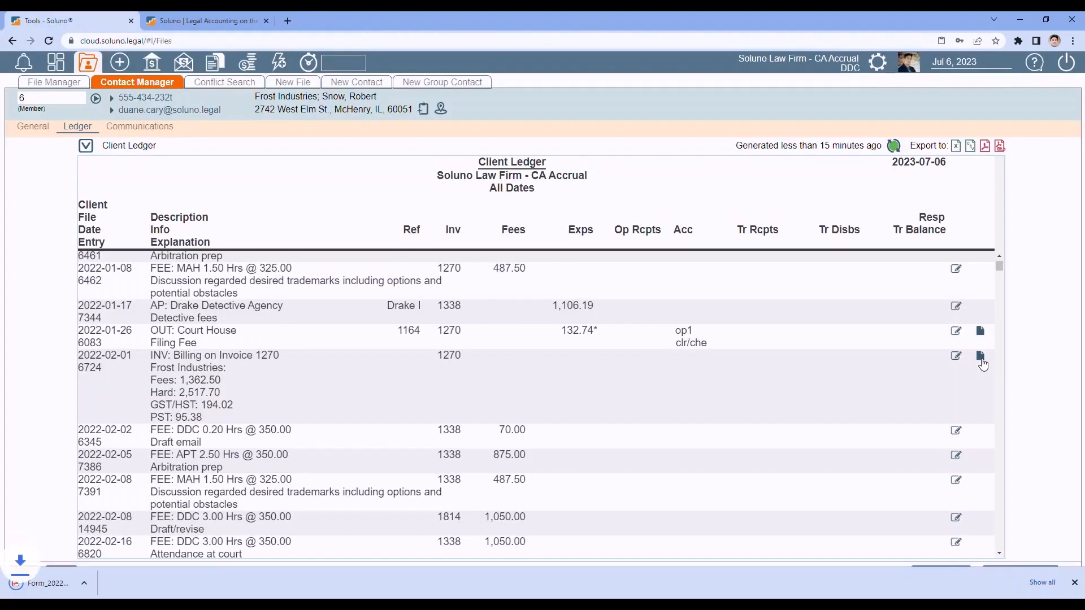
- View the invoice 1270 PDF totalling $4,169.60, then close it to return to the ledger
{"action": "left_click", "coordinate": [47, 585]}
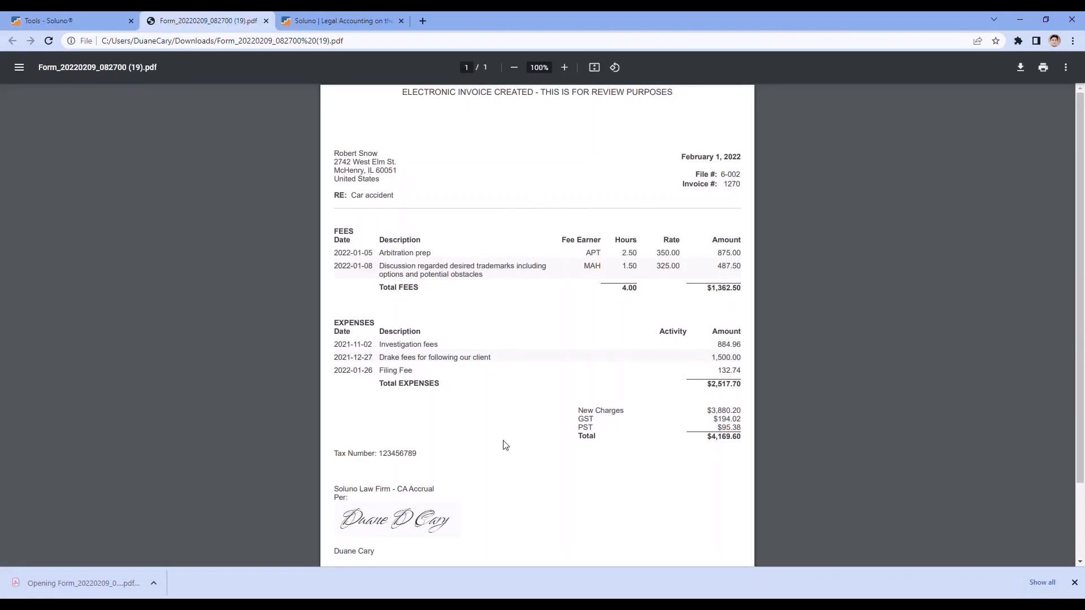
{"action": "left_click", "coordinate": [266, 21]}
{"action": "scroll", "coordinate": [418, 370], "scroll_direction": "down", "scroll_amount": 1}
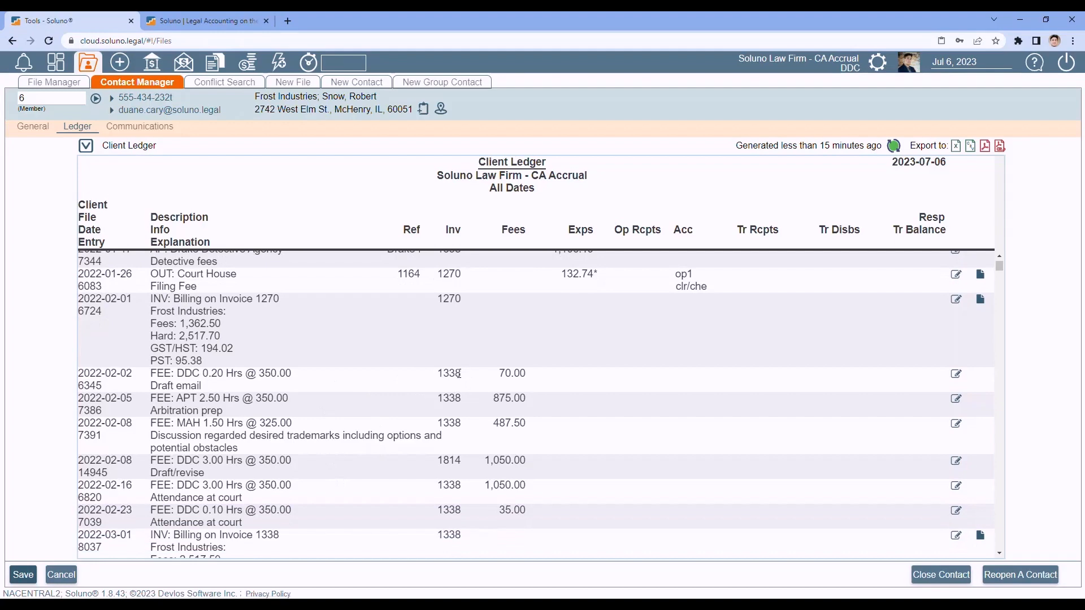
- Scroll the Client Ledger through the June 2022 entries, then open Frost Industries' Communications tab
{"action": "scroll", "coordinate": [413, 380], "scroll_direction": "down", "scroll_amount": 15}
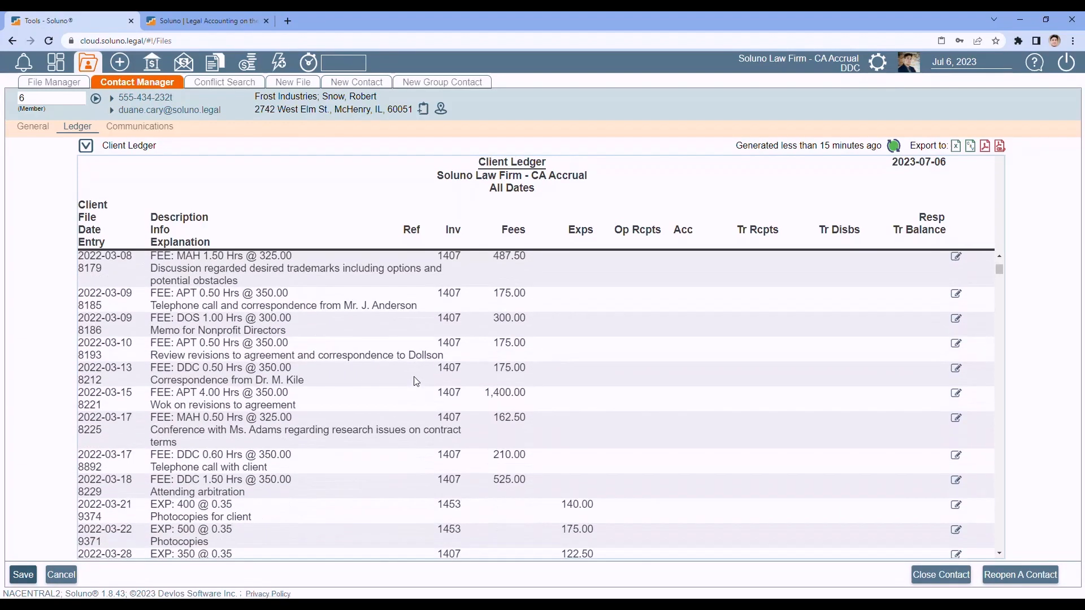
{"action": "scroll", "coordinate": [416, 381], "scroll_direction": "down", "scroll_amount": 12}
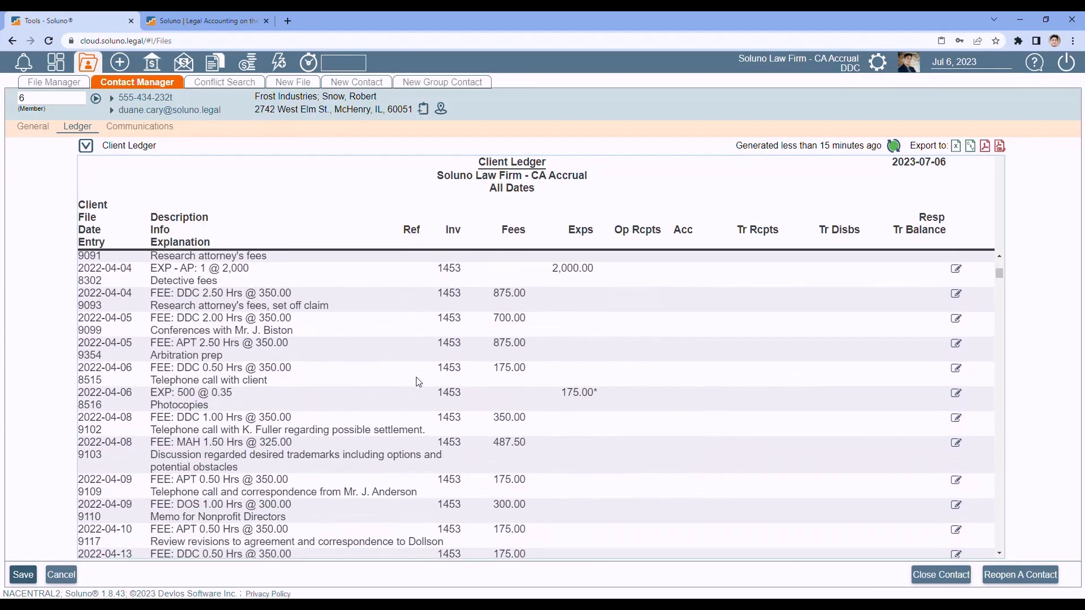
{"action": "scroll", "coordinate": [418, 382], "scroll_direction": "down", "scroll_amount": 12}
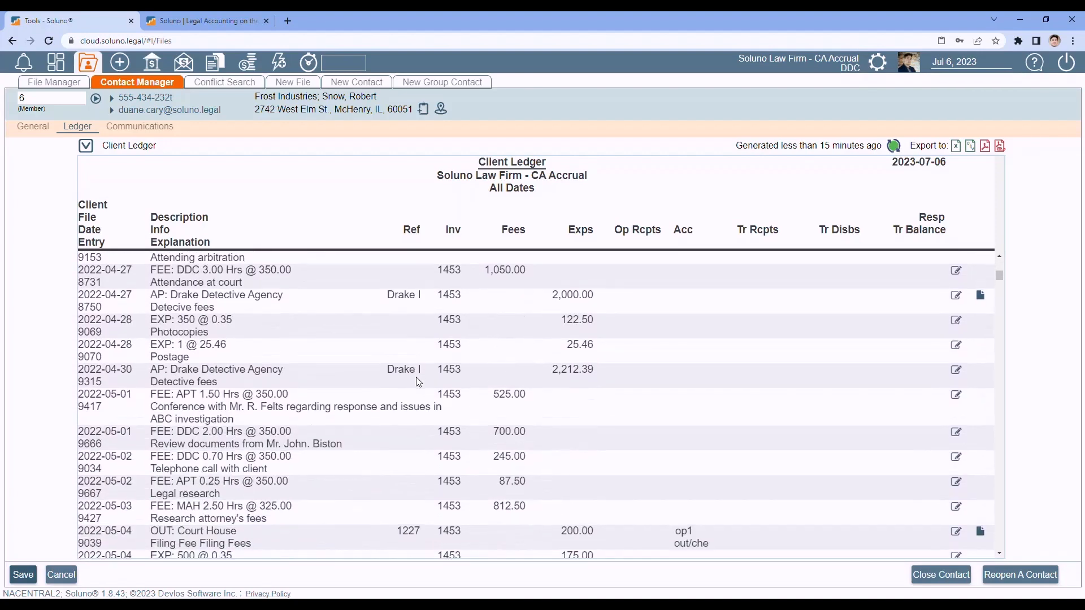
{"action": "scroll", "coordinate": [418, 382], "scroll_direction": "down", "scroll_amount": 12}
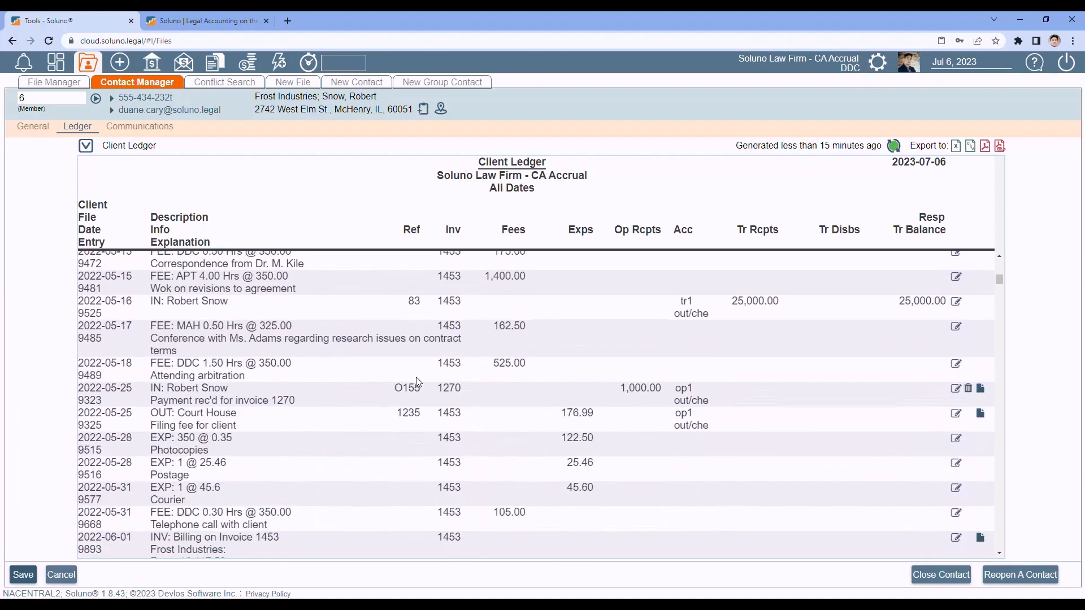
{"action": "scroll", "coordinate": [418, 379], "scroll_direction": "down", "scroll_amount": 12}
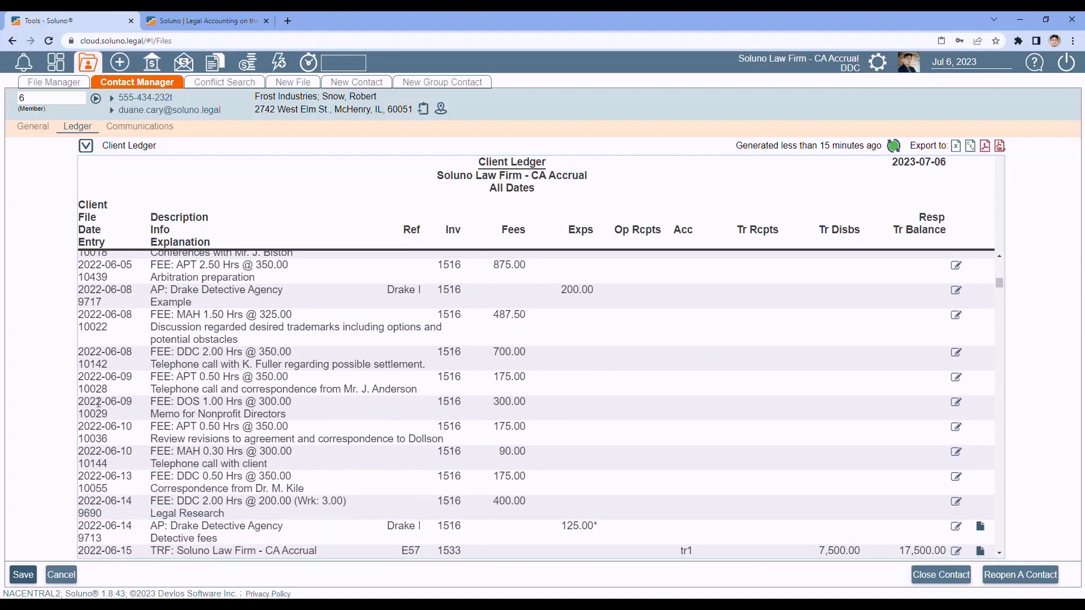
{"action": "left_click", "coordinate": [140, 129]}
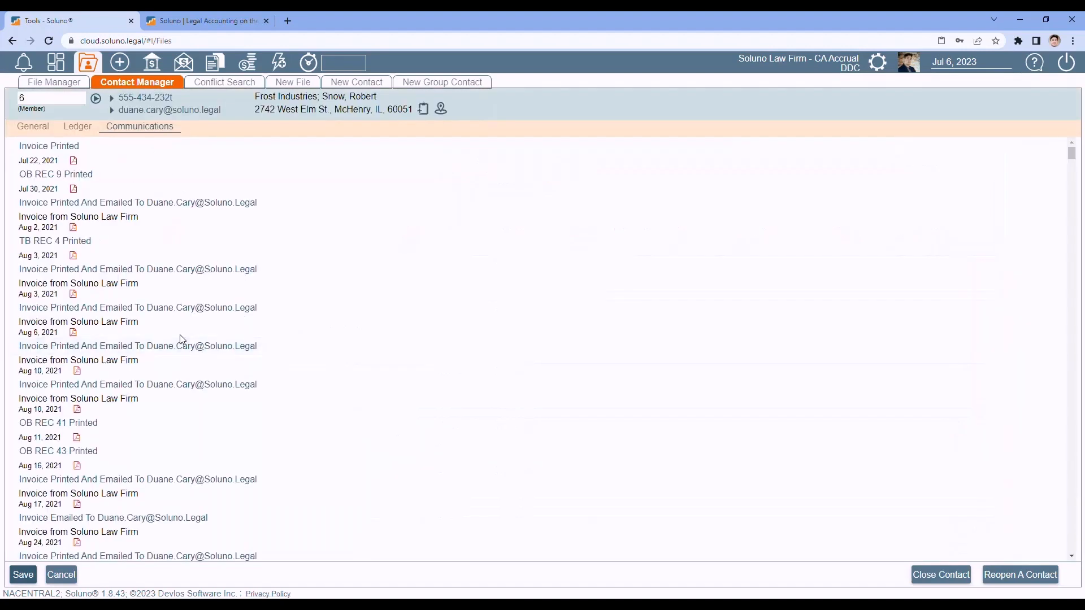
{"action": "scroll", "coordinate": [182, 340], "scroll_direction": "down", "scroll_amount": 5}
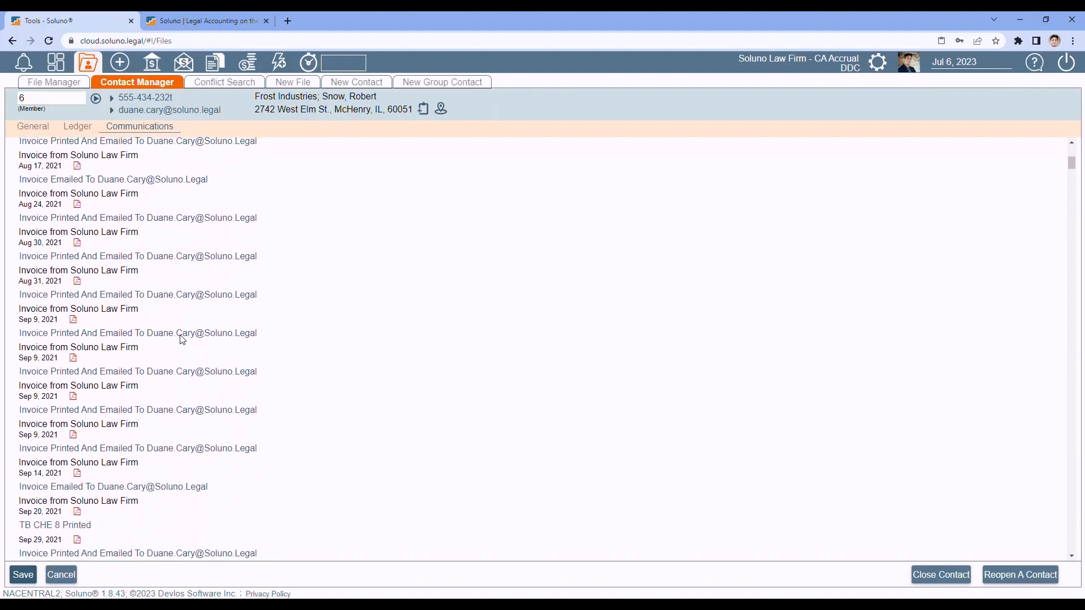
{"action": "left_click", "coordinate": [72, 359]}
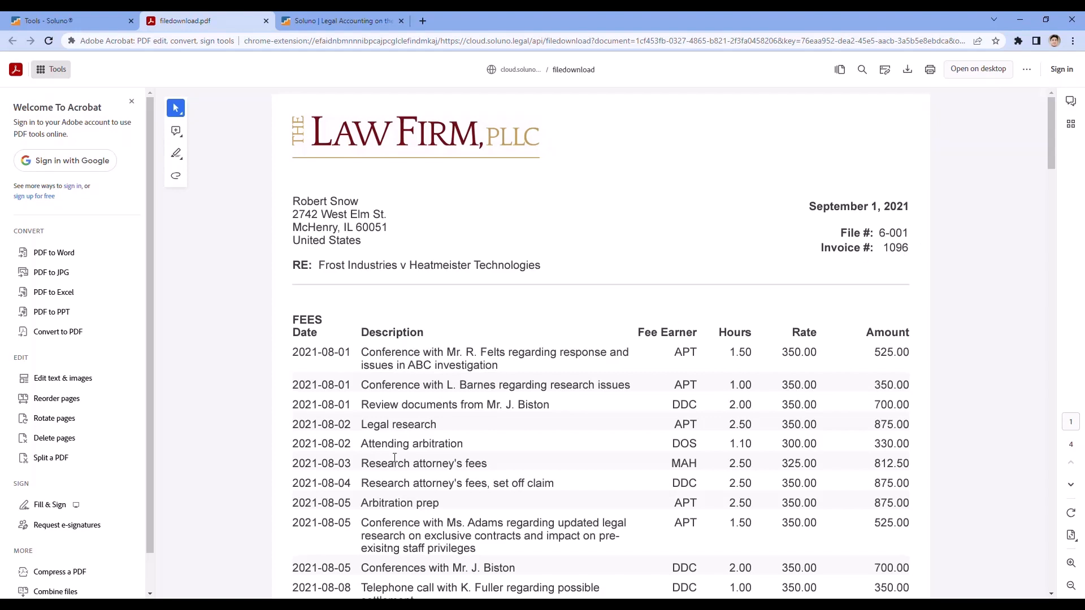
{"action": "left_click", "coordinate": [265, 20]}
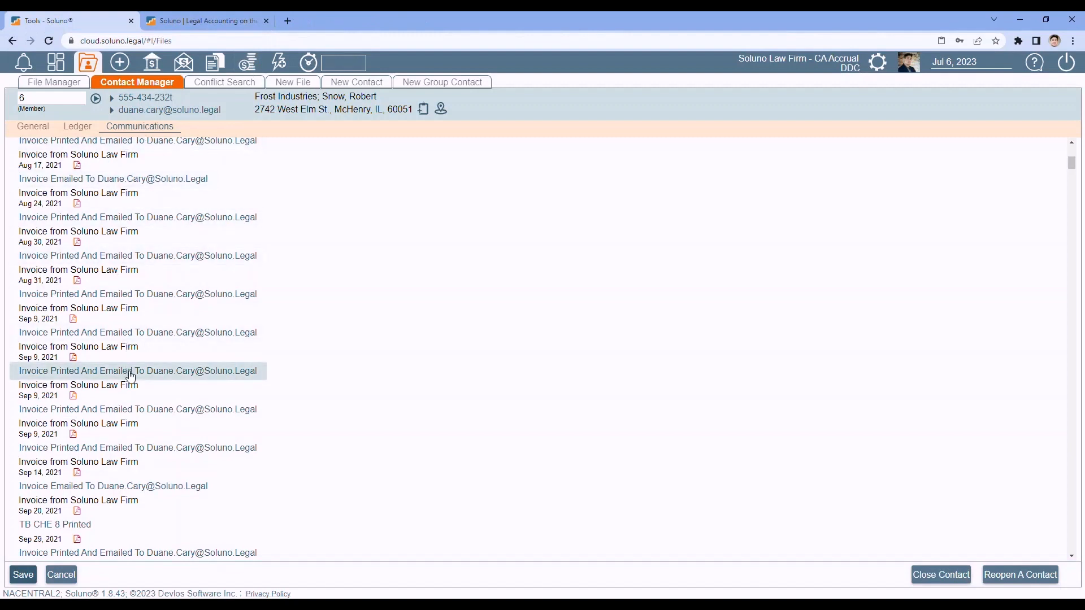
{"action": "scroll", "coordinate": [132, 374], "scroll_direction": "down", "scroll_amount": 6}
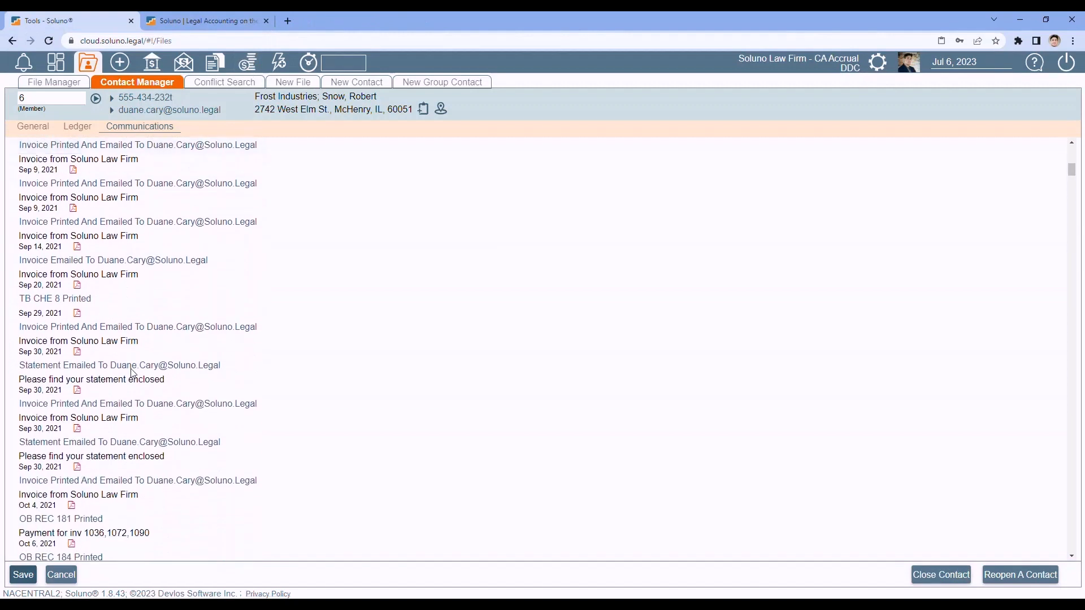
{"action": "scroll", "coordinate": [132, 374], "scroll_direction": "down", "scroll_amount": 12}
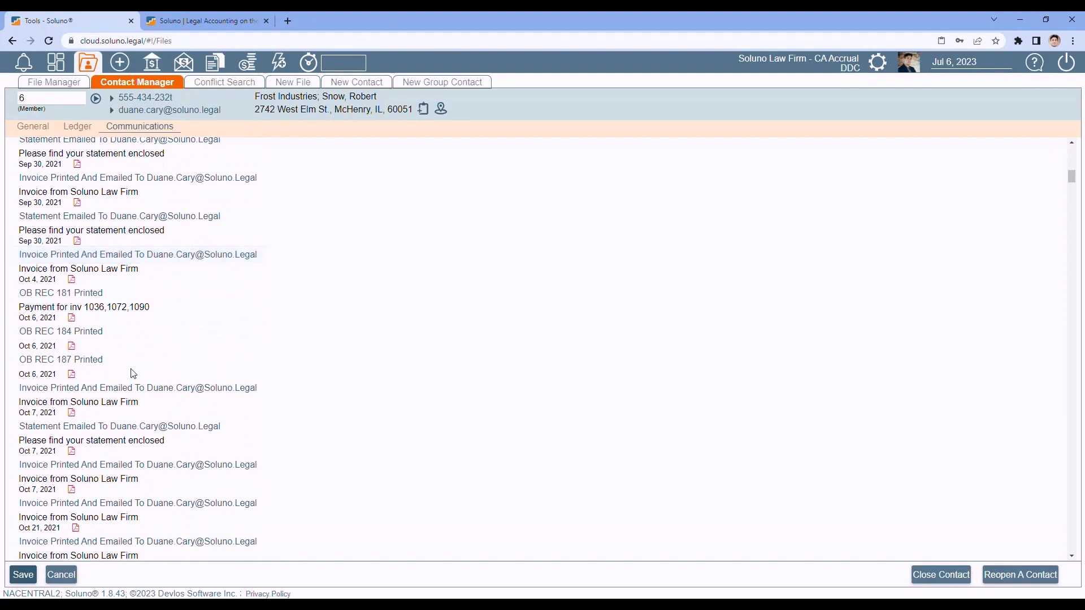
{"action": "scroll", "coordinate": [133, 374], "scroll_direction": "down", "scroll_amount": 8}
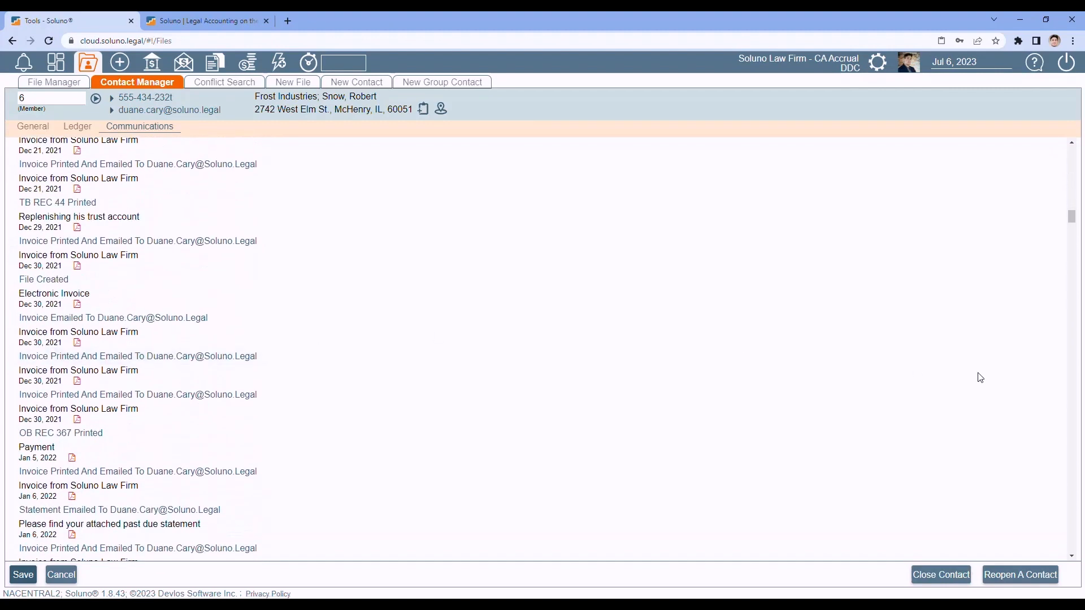
{"action": "left_click_drag", "start_coordinate": [1069, 226], "coordinate": [1073, 559]}
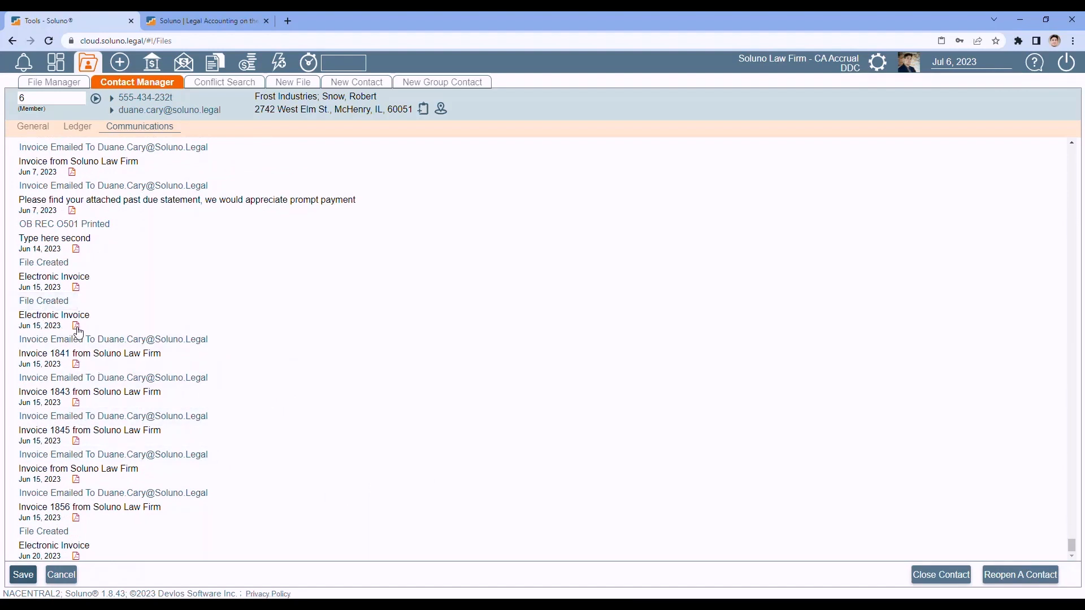
{"action": "left_click", "coordinate": [76, 327]}
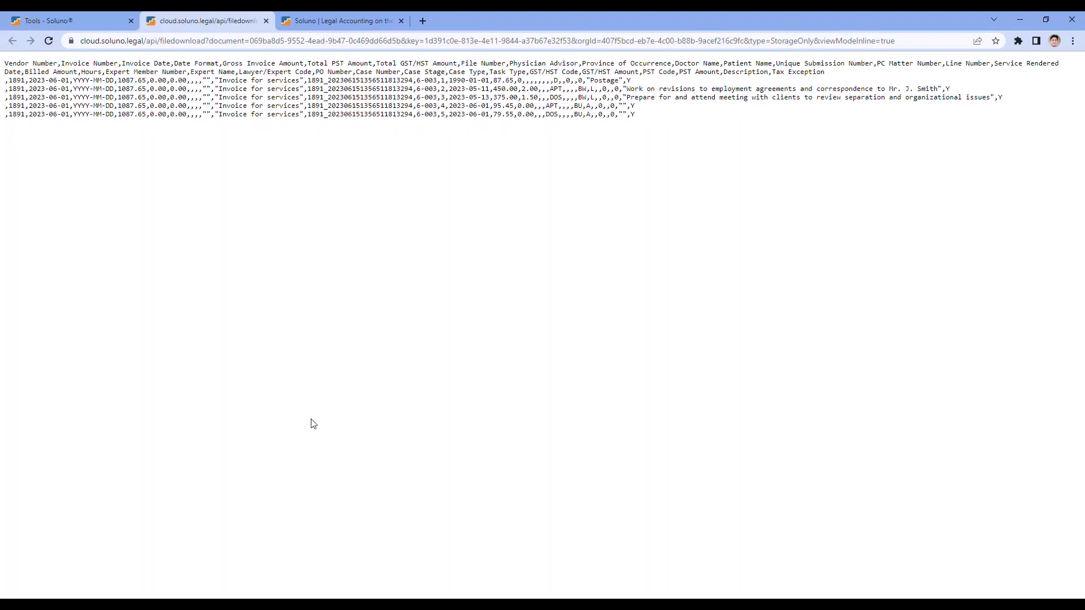
{"action": "left_click", "coordinate": [266, 21]}
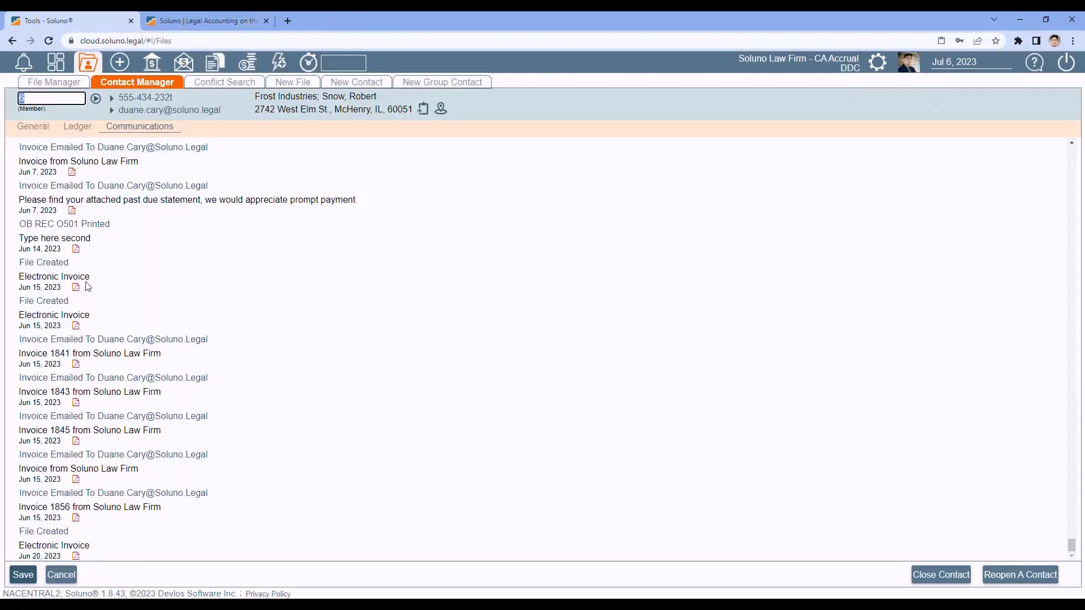
- Load vendor v-006, Drake Detective Agency, and review its general details and communications
{"action": "type", "text": "v-"}
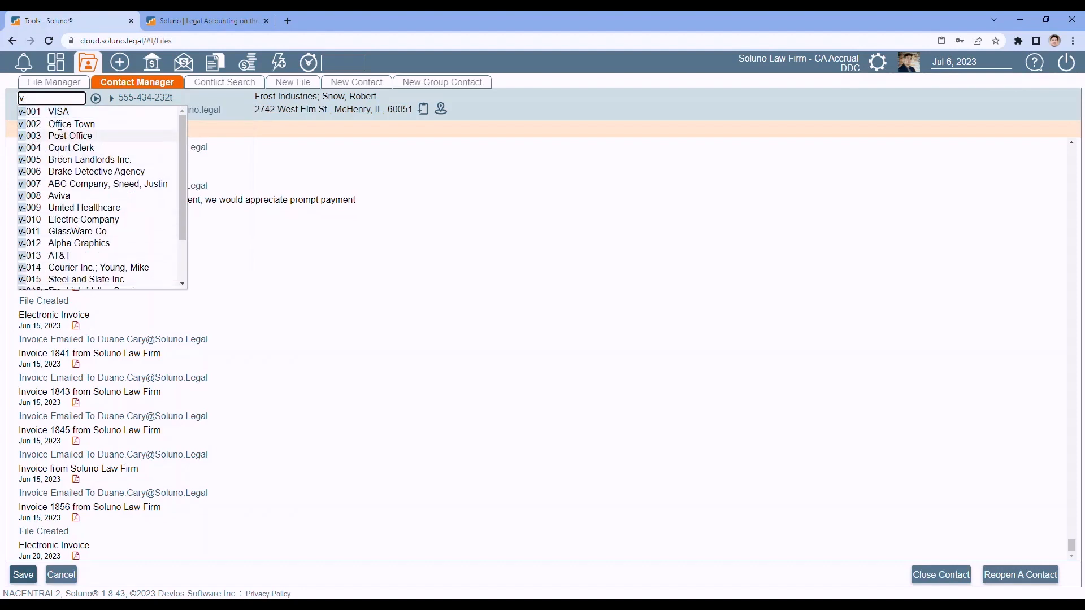
{"action": "left_click", "coordinate": [66, 172]}
{"action": "left_click", "coordinate": [95, 98]}
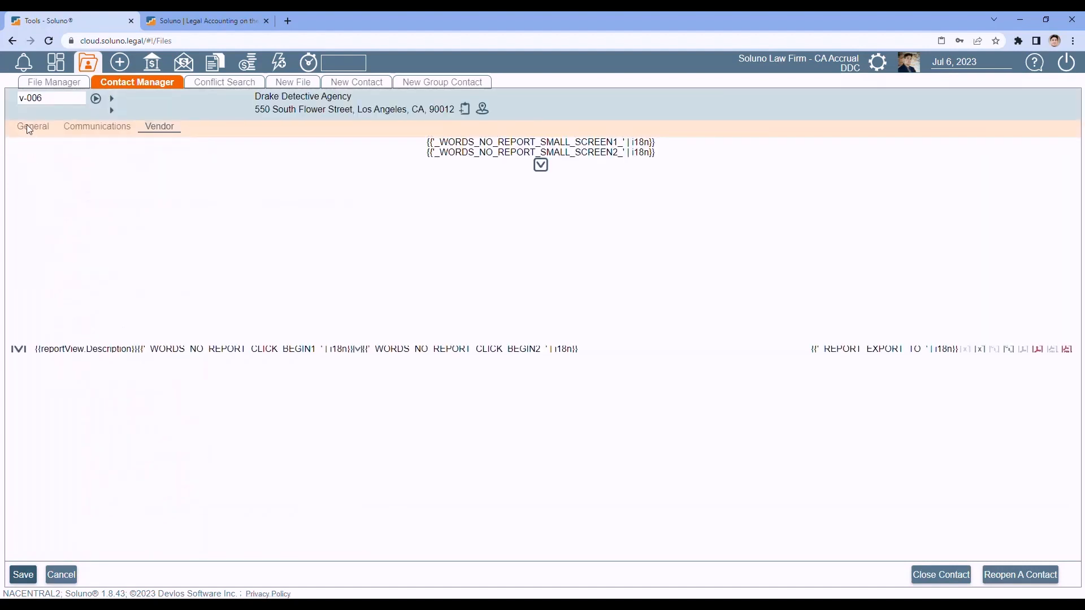
{"action": "left_click", "coordinate": [31, 127]}
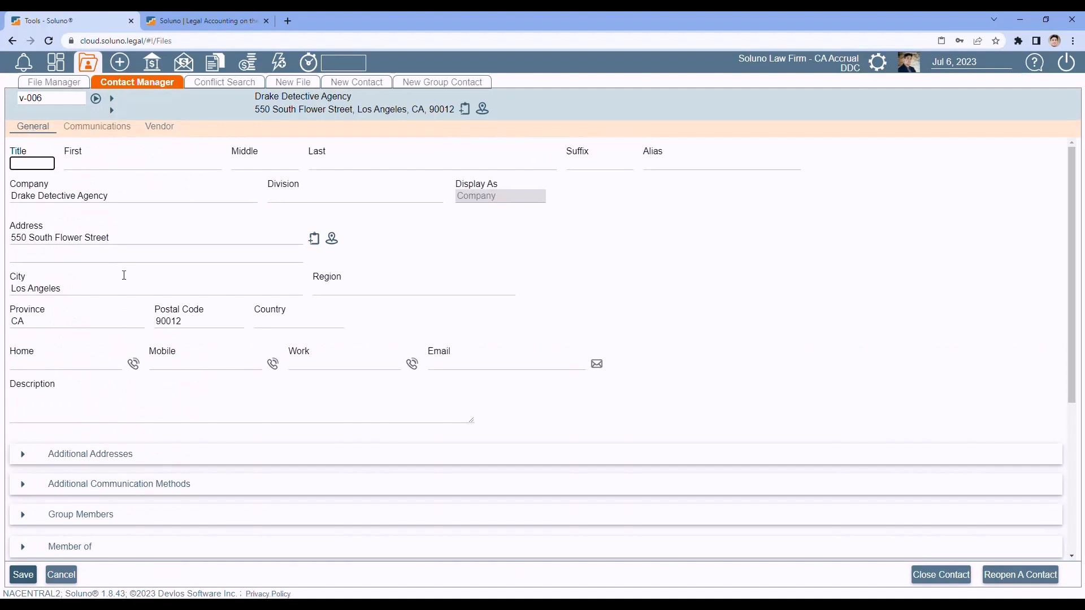
{"action": "left_click", "coordinate": [102, 127]}
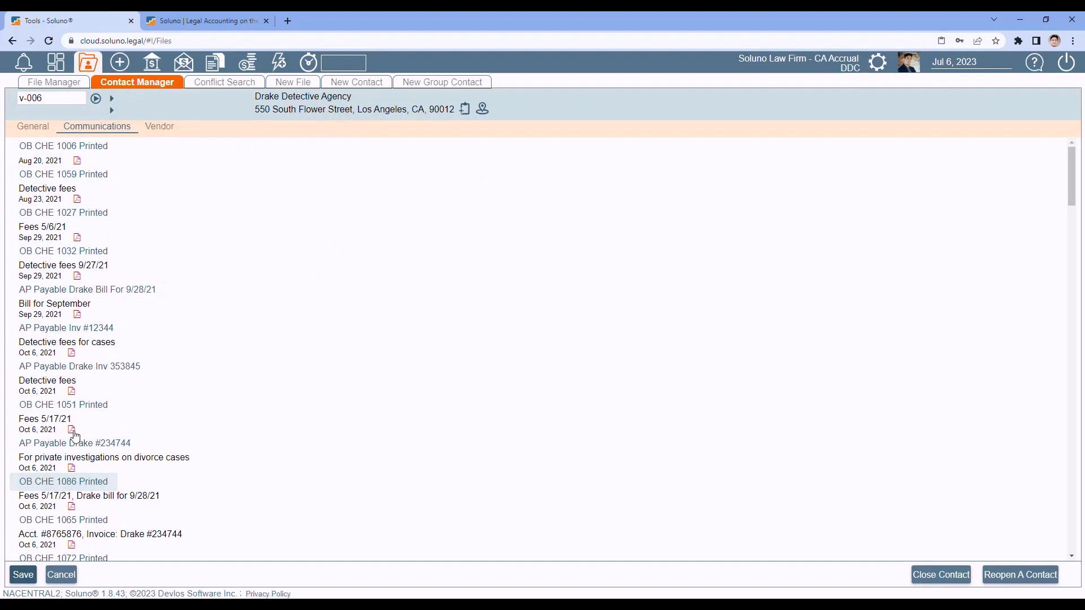
- Generate the all-dates Vendor Ledger report for v-006
{"action": "left_click", "coordinate": [165, 127]}
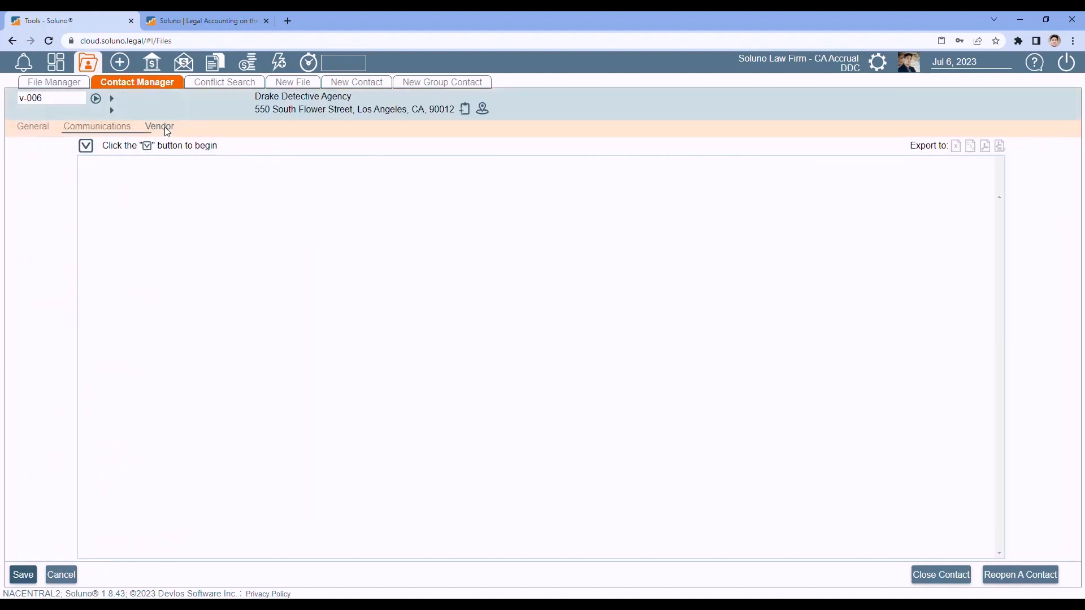
{"action": "left_click", "coordinate": [88, 149]}
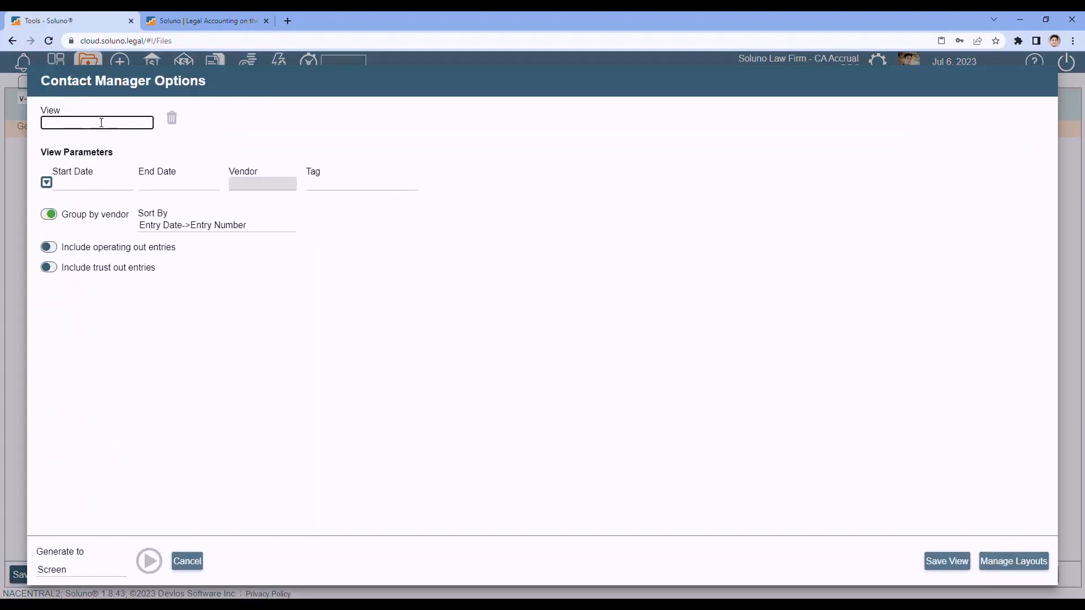
{"action": "left_click", "coordinate": [99, 123]}
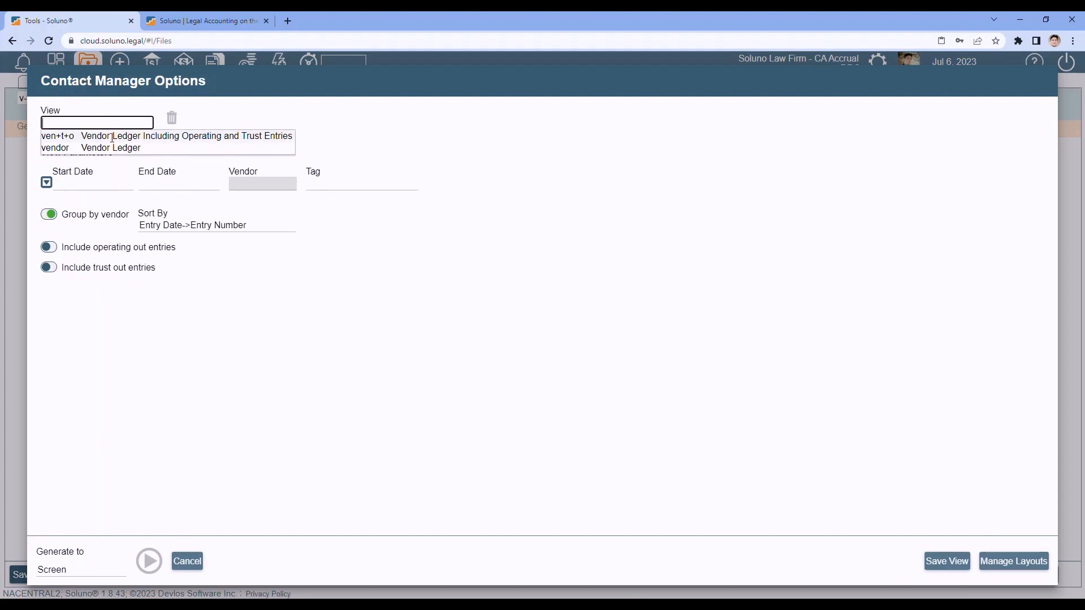
{"action": "left_click", "coordinate": [113, 148]}
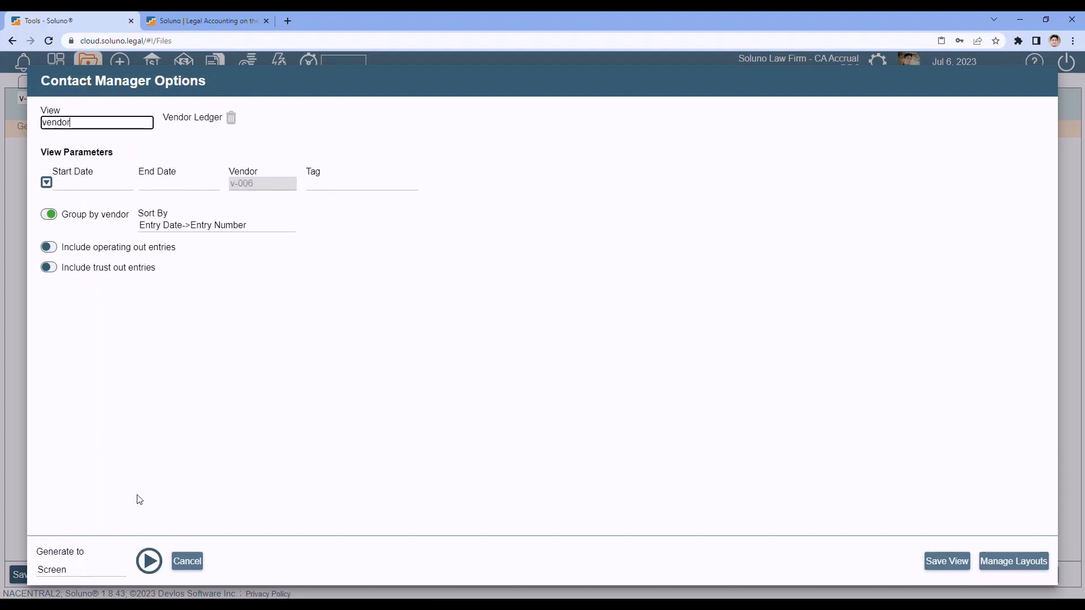
{"action": "left_click", "coordinate": [157, 571]}
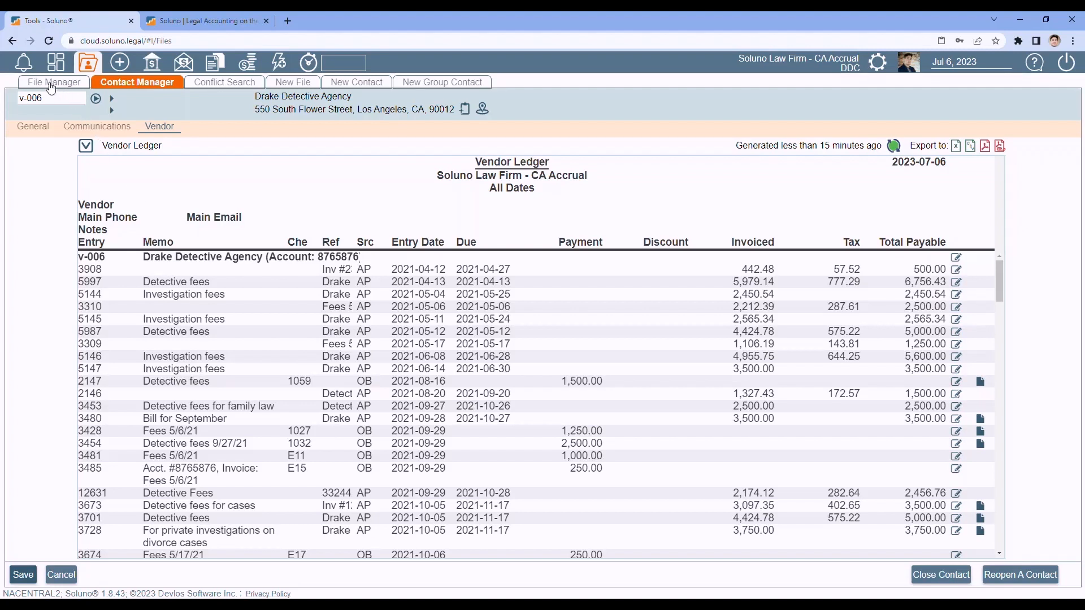
- Load file 6-001, Frost Industries v Heatmeister Technologies, and review its balance and trust totals
{"action": "left_click", "coordinate": [50, 84]}
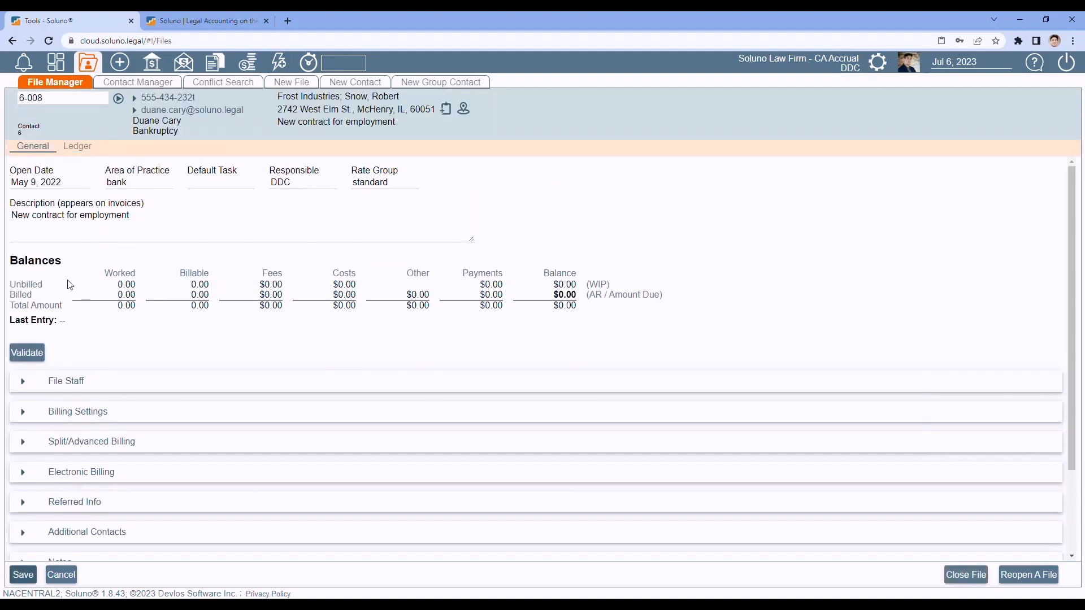
{"action": "left_click_drag", "start_coordinate": [45, 99], "coordinate": [3, 93]}
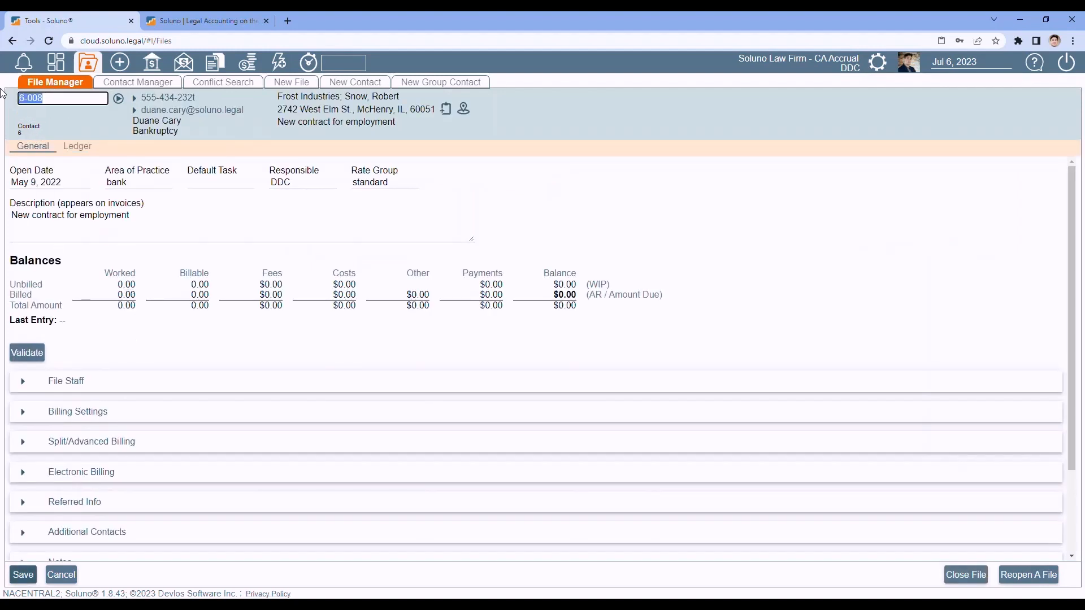
{"action": "type", "text": "6-00"}
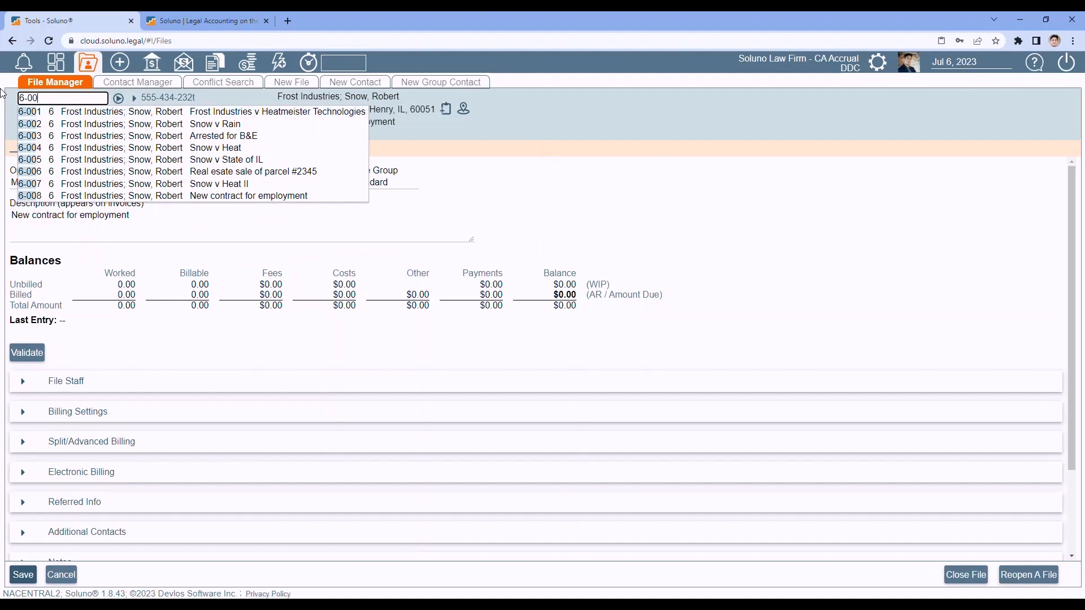
{"action": "type", "text": "1"}
{"action": "left_click", "coordinate": [64, 113]}
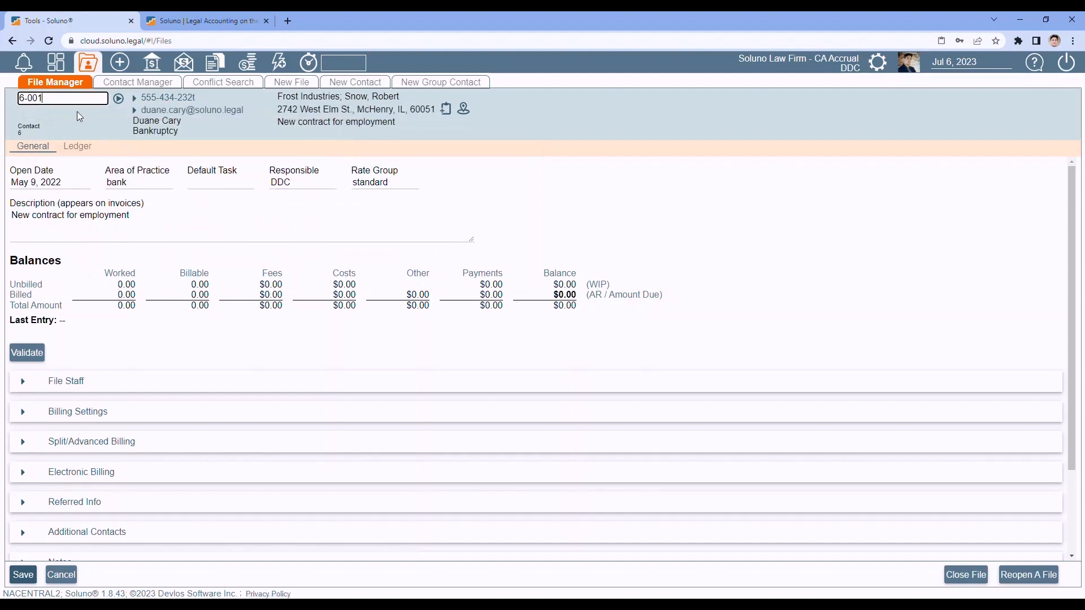
{"action": "left_click", "coordinate": [119, 102]}
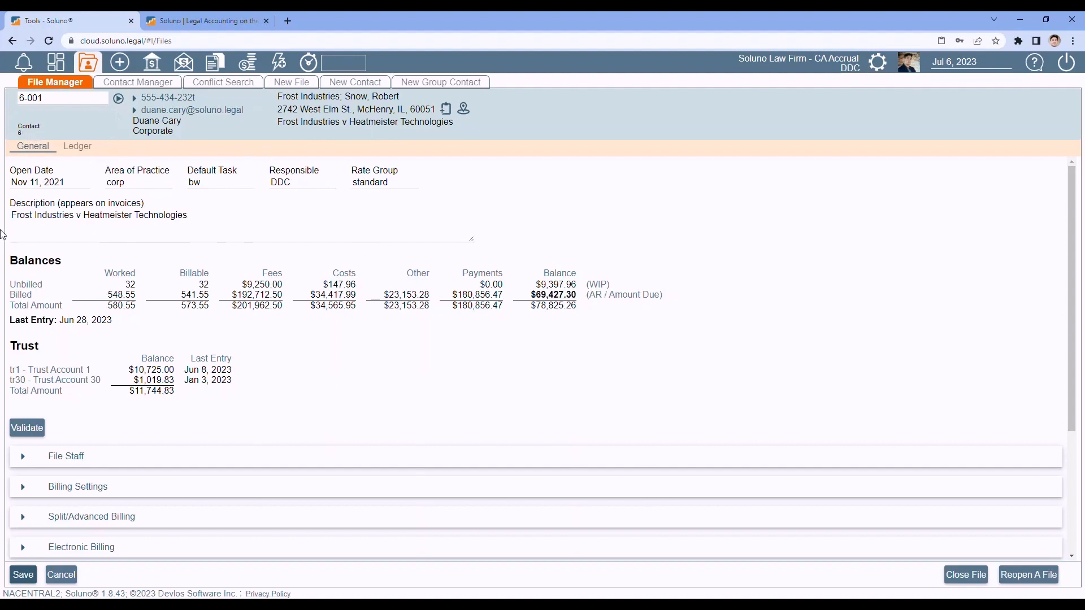
{"action": "scroll", "coordinate": [72, 263], "scroll_direction": "down", "scroll_amount": 1}
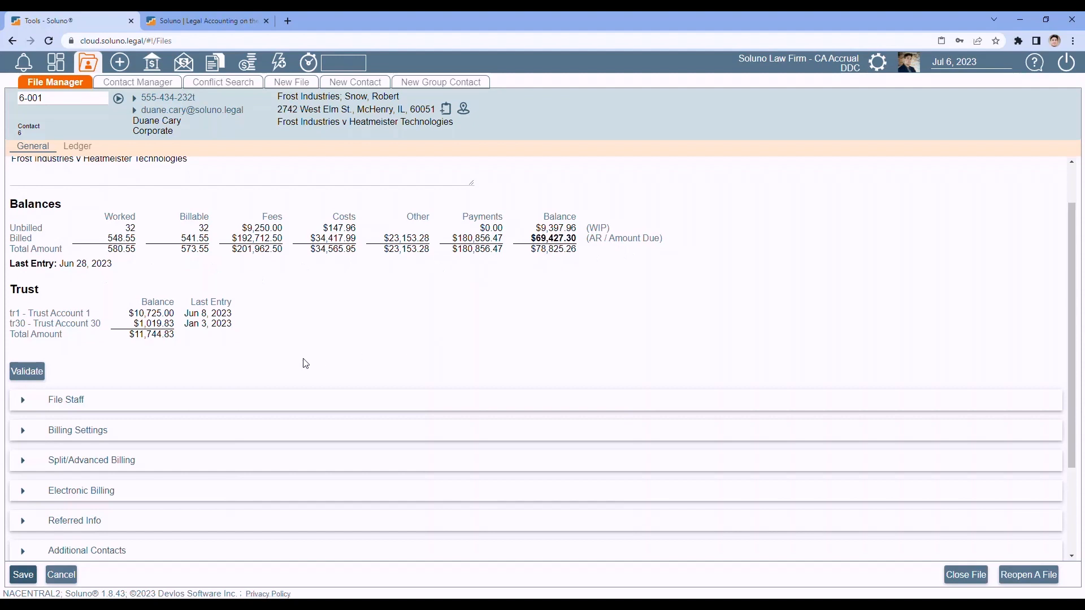
{"action": "scroll", "coordinate": [303, 360], "scroll_direction": "down", "scroll_amount": 1}
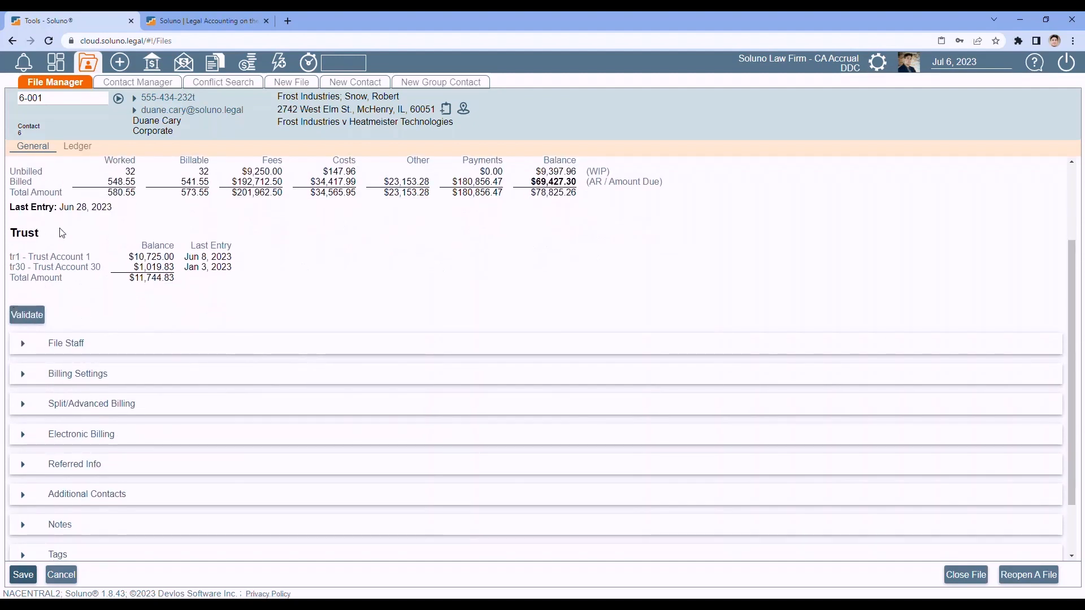
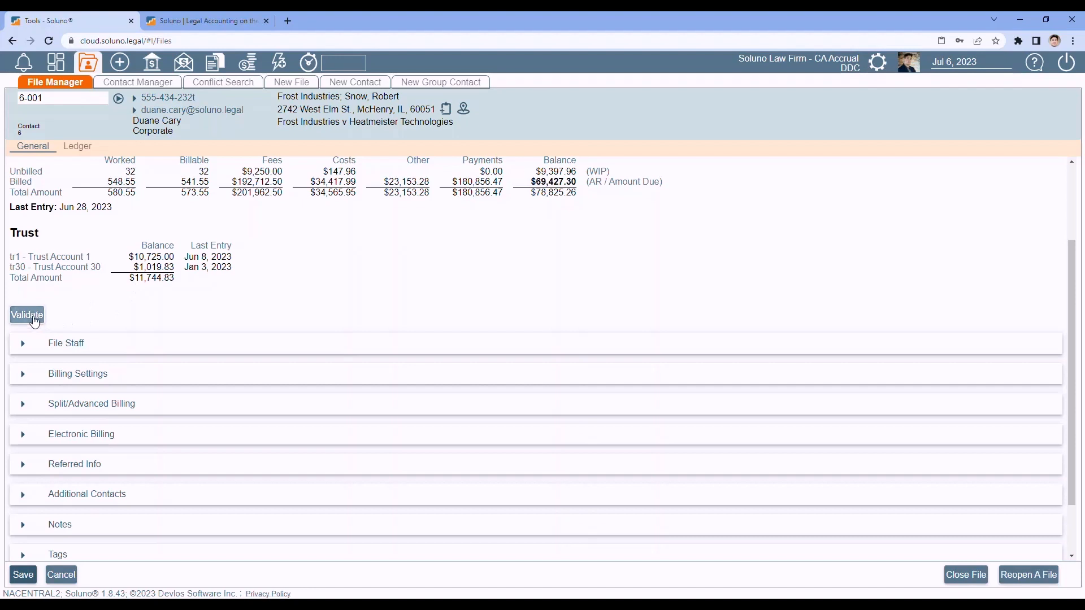
- Expand the Other section of file 6-001 to reveal its court, judge, file-location and cross-reference fields
{"action": "scroll", "coordinate": [148, 309], "scroll_direction": "up", "scroll_amount": 2}
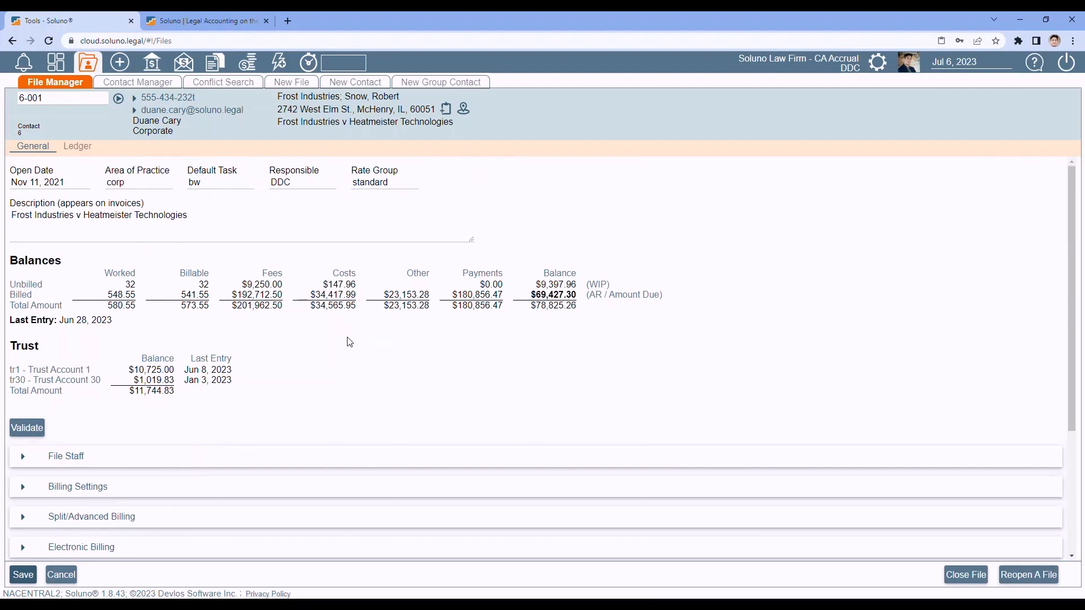
{"action": "scroll", "coordinate": [347, 341], "scroll_direction": "down", "scroll_amount": 3}
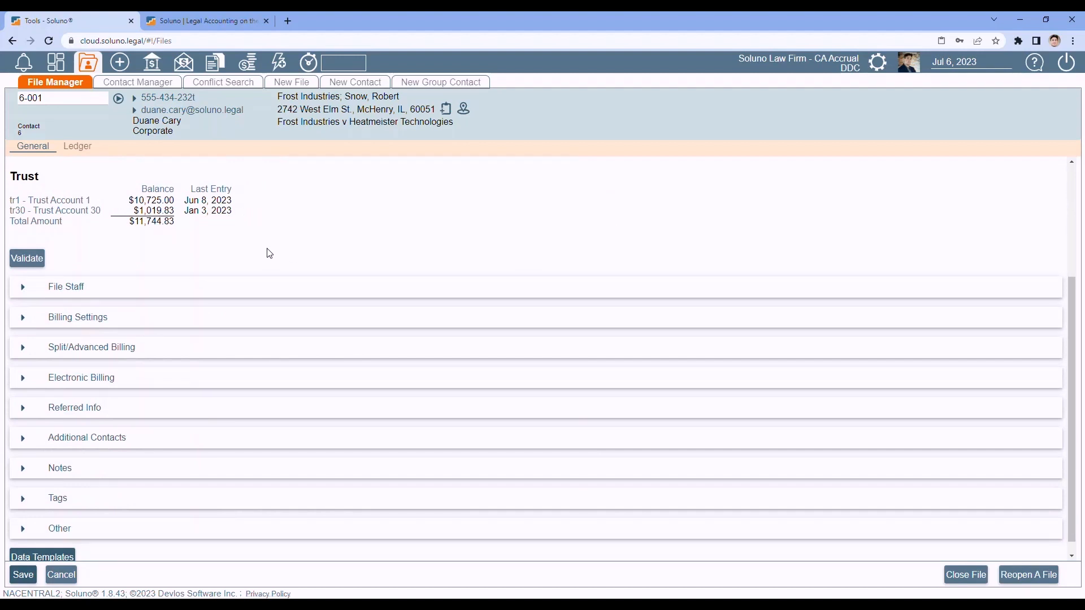
{"action": "scroll", "coordinate": [266, 252], "scroll_direction": "down", "scroll_amount": 1}
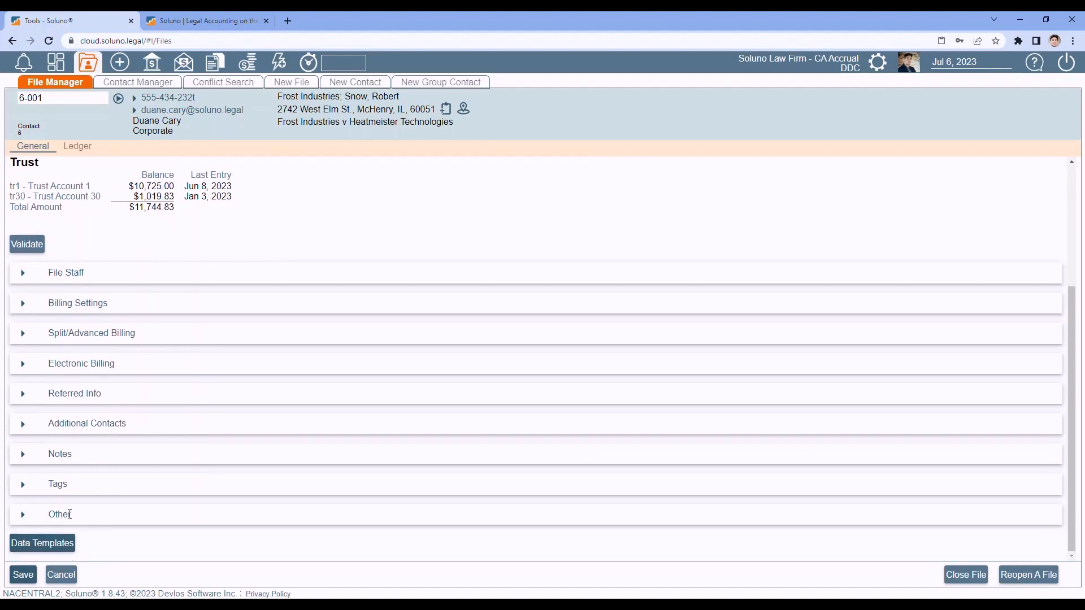
{"action": "left_click", "coordinate": [23, 519]}
{"action": "scroll", "coordinate": [226, 358], "scroll_direction": "down", "scroll_amount": 3}
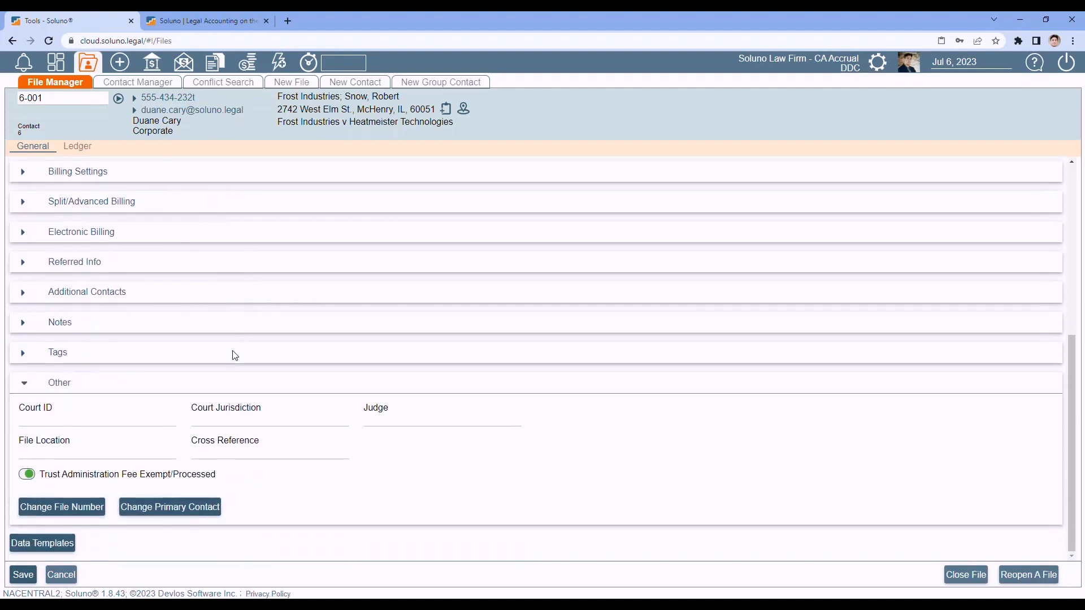
{"action": "left_click", "coordinate": [53, 511]}
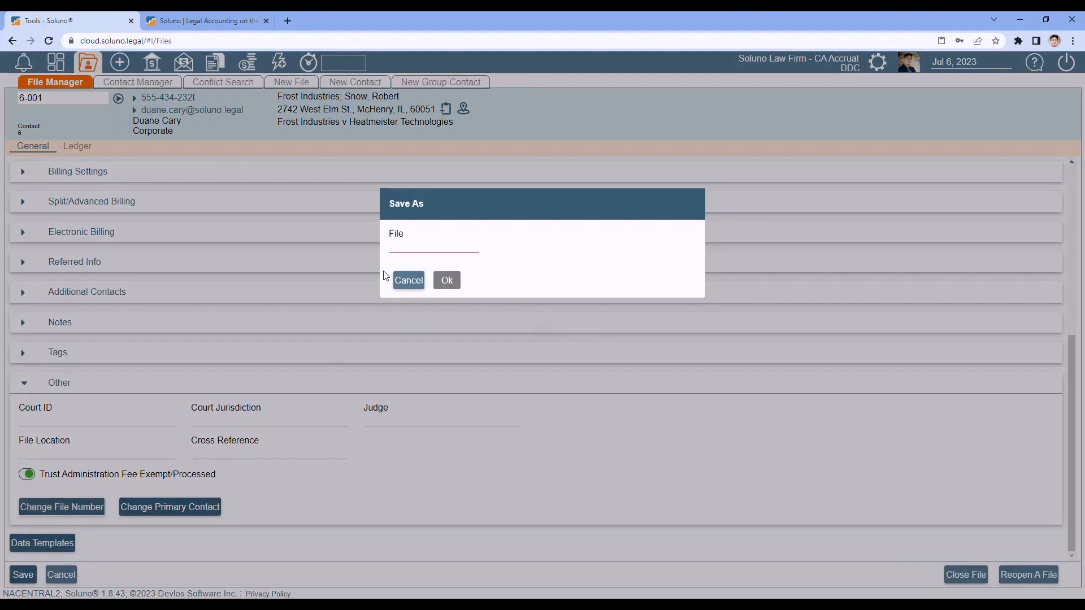
{"action": "left_click", "coordinate": [405, 247]}
{"action": "type", "text": "6"}
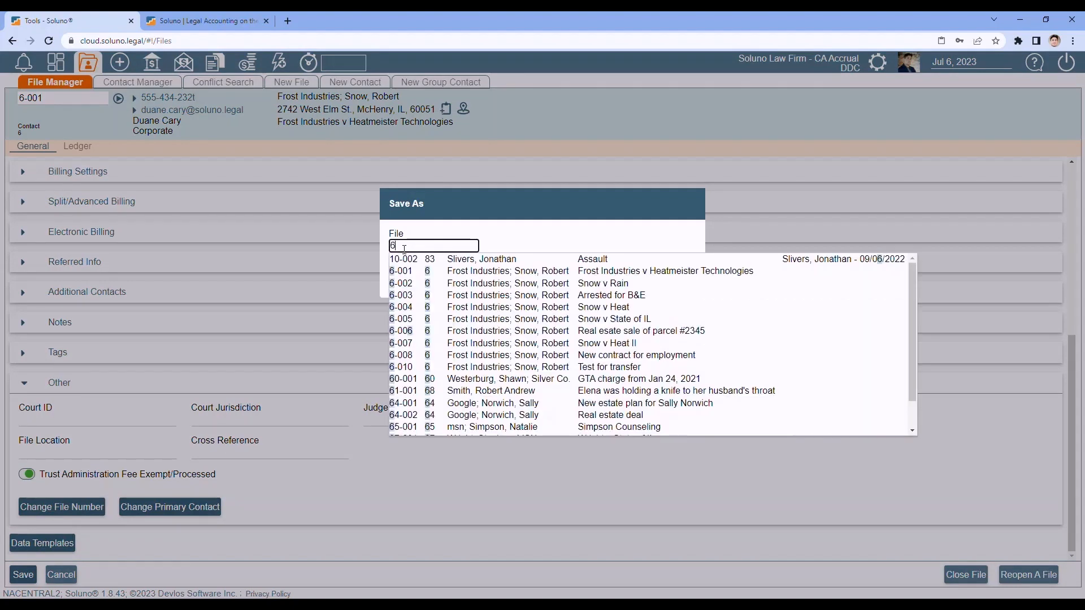
{"action": "type", "text": "-002"}
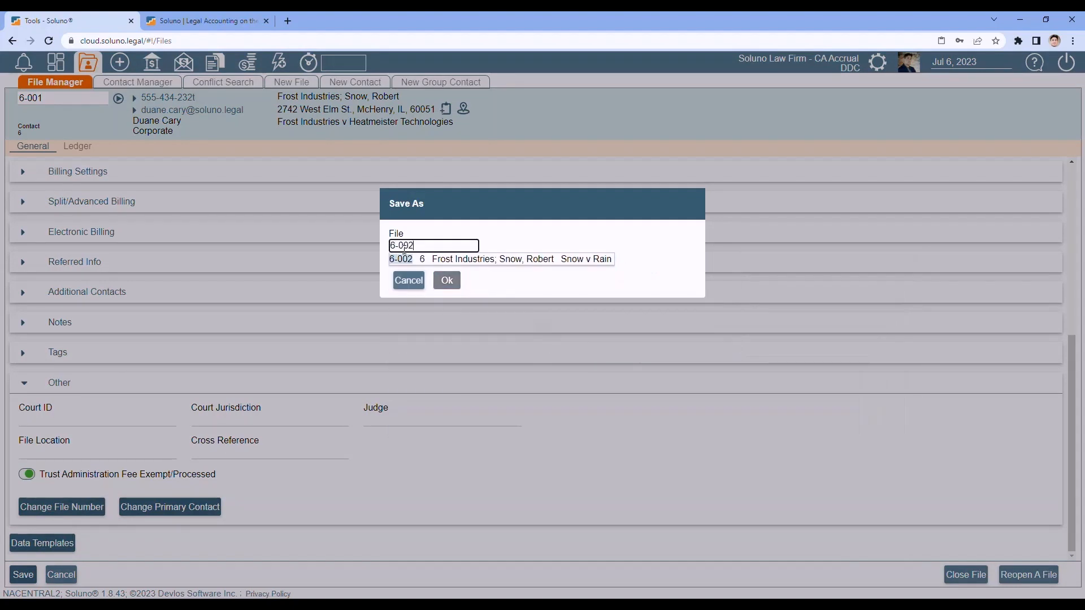
{"action": "left_click", "coordinate": [421, 259]}
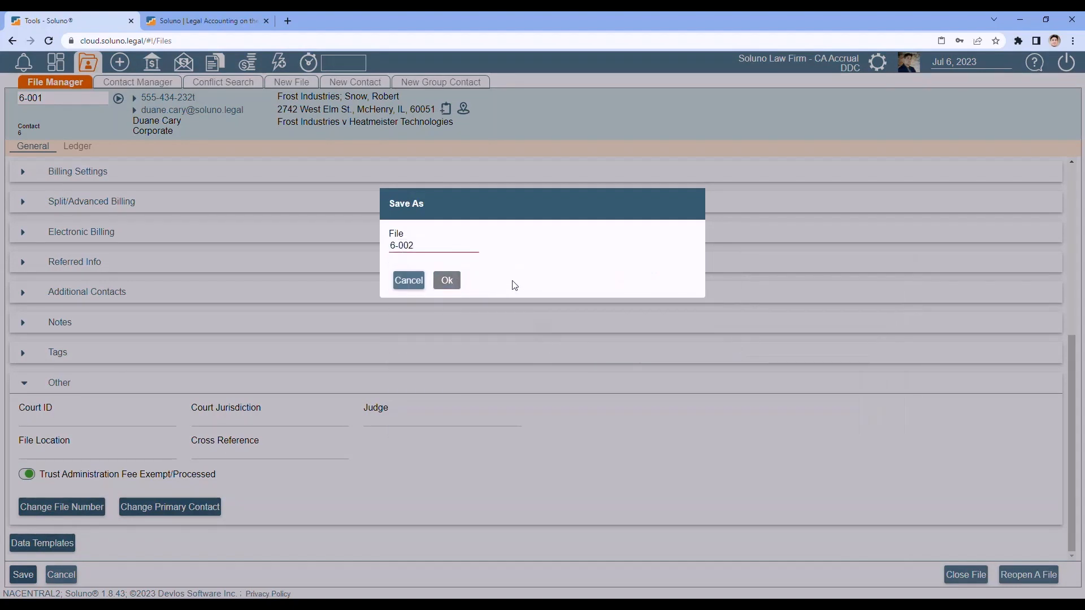
{"action": "left_click", "coordinate": [418, 281]}
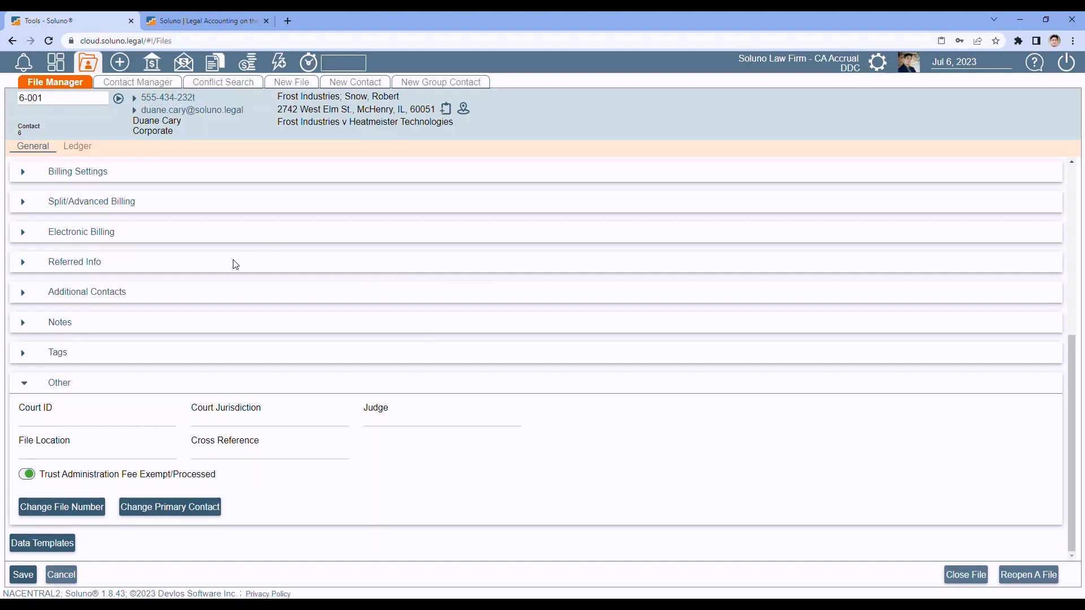
{"action": "left_click", "coordinate": [166, 511]}
{"action": "left_click", "coordinate": [411, 248]}
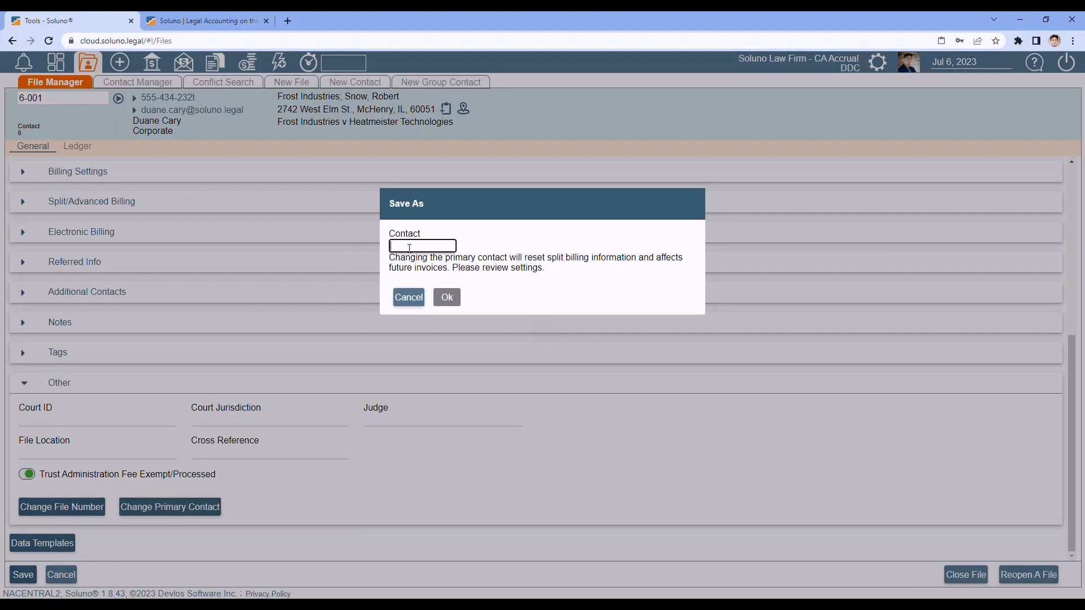
{"action": "type", "text": "jos"}
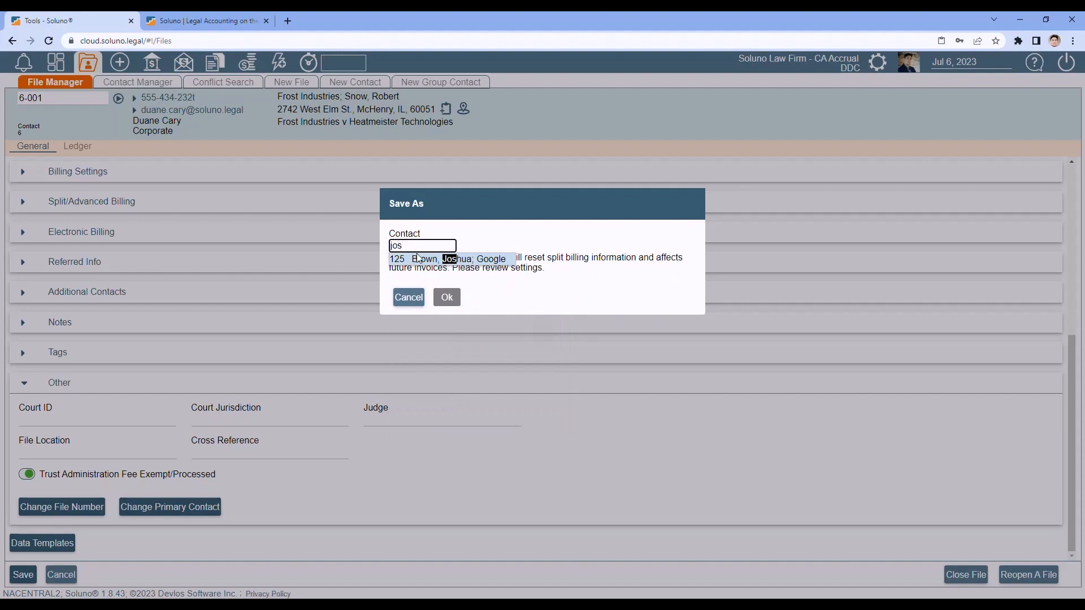
{"action": "left_click", "coordinate": [418, 258]}
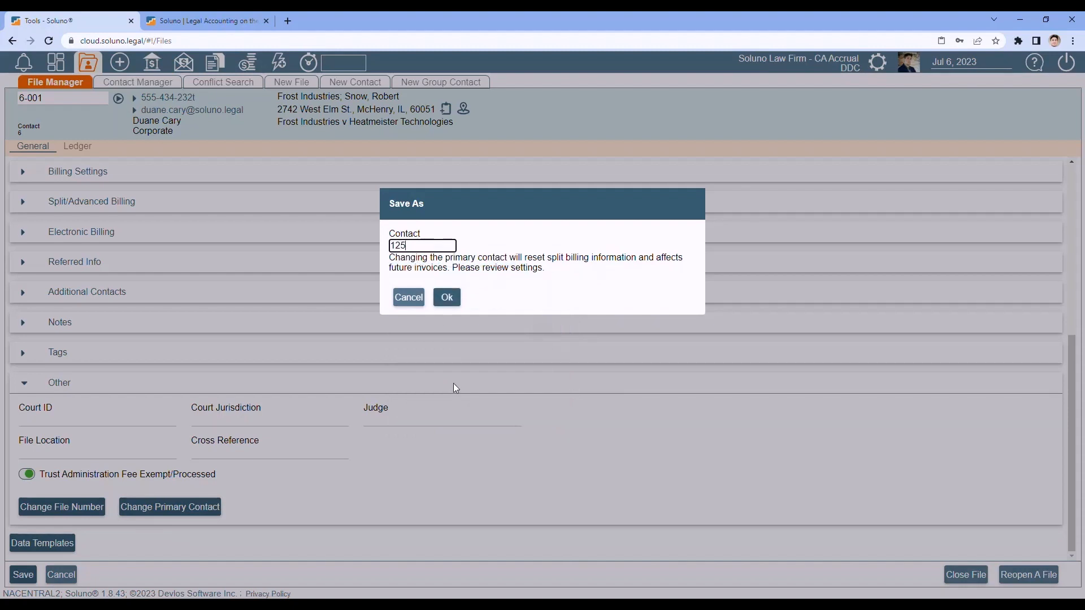
{"action": "left_click", "coordinate": [409, 298]}
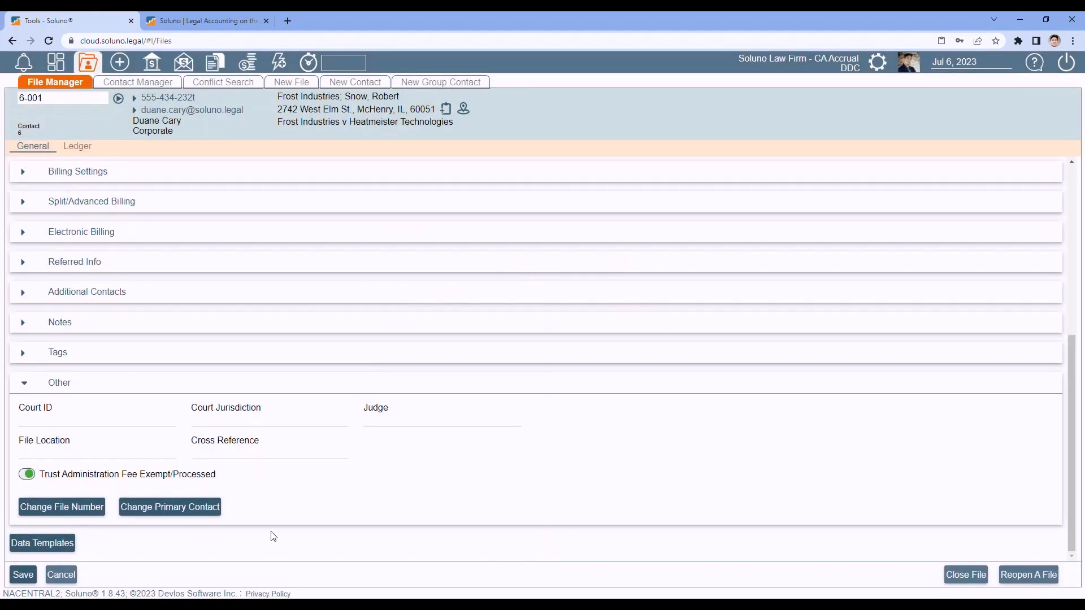
- Review file 6-001's Client Ledger entries, showing A/R 69,427.30 and trust 11,744.83
{"action": "left_click", "coordinate": [80, 150]}
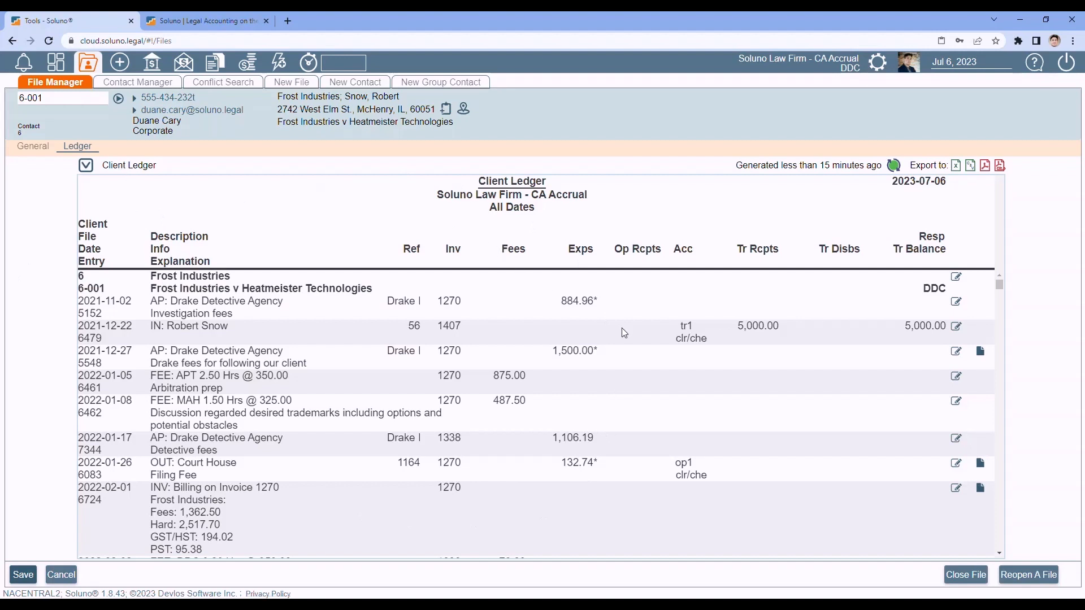
{"action": "scroll", "coordinate": [621, 327], "scroll_direction": "down", "scroll_amount": 6}
{"action": "scroll", "coordinate": [624, 333], "scroll_direction": "down", "scroll_amount": 12}
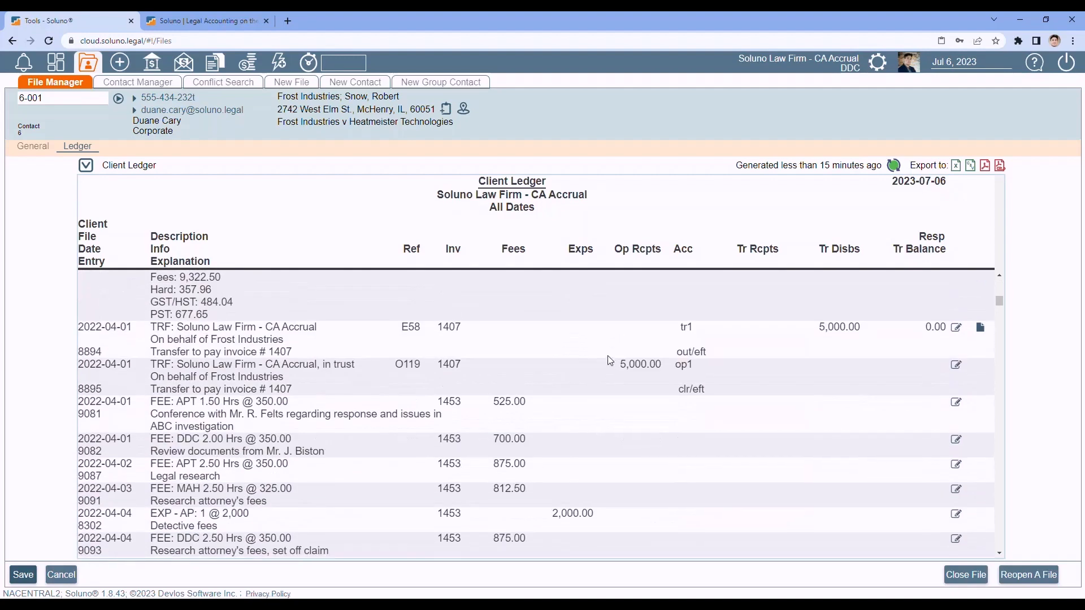
{"action": "scroll", "coordinate": [610, 360], "scroll_direction": "down", "scroll_amount": 8}
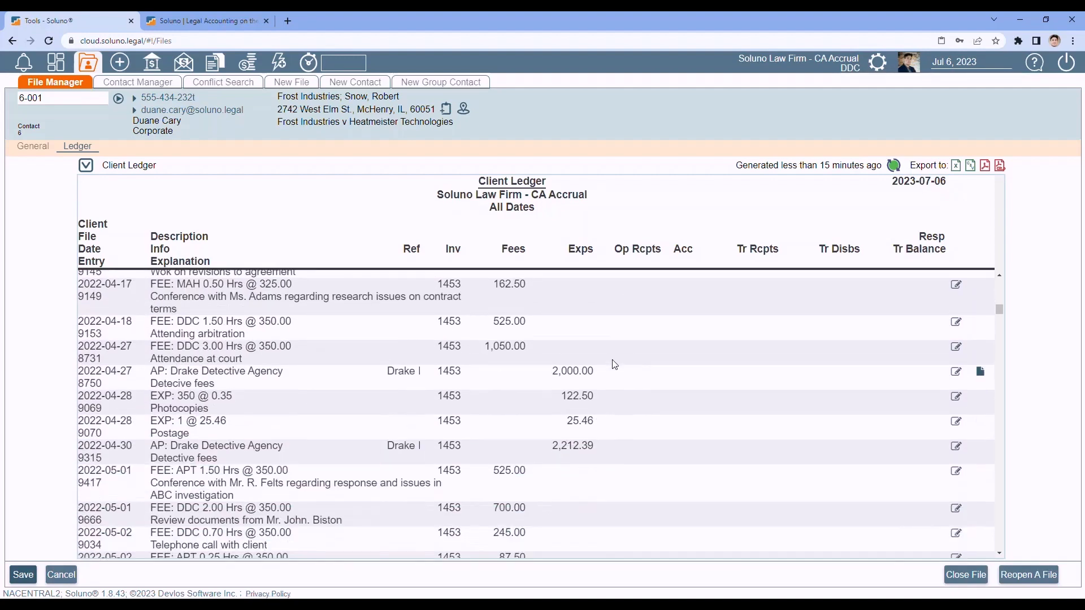
{"action": "left_click_drag", "start_coordinate": [999, 312], "coordinate": [996, 548]}
{"action": "scroll", "coordinate": [526, 472], "scroll_direction": "up", "scroll_amount": 4}
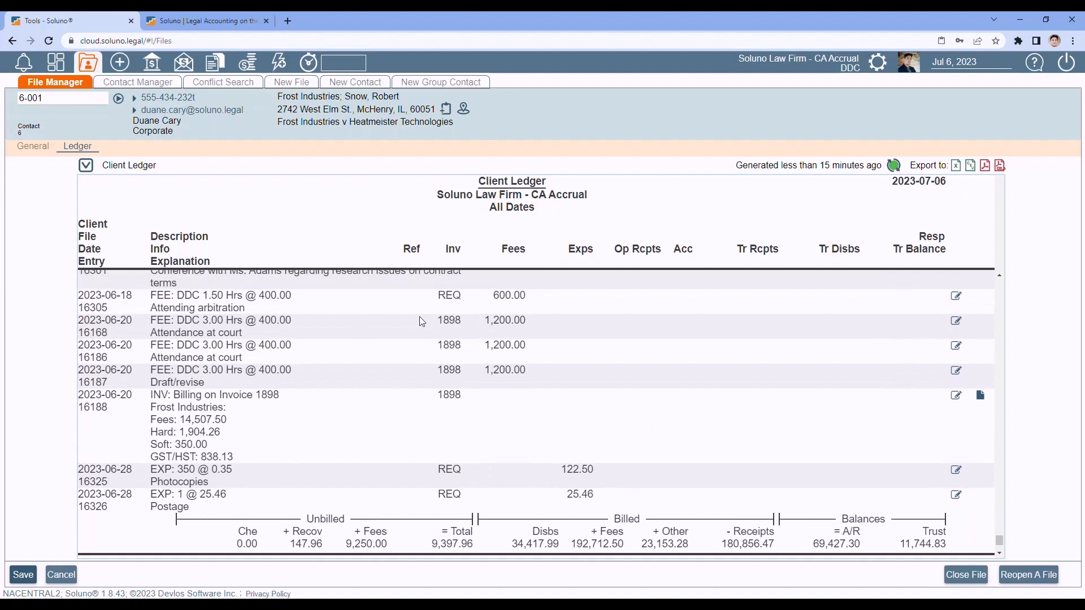
{"action": "scroll", "coordinate": [596, 353], "scroll_direction": "down", "scroll_amount": 3}
{"action": "scroll", "coordinate": [601, 378], "scroll_direction": "up", "scroll_amount": 3}
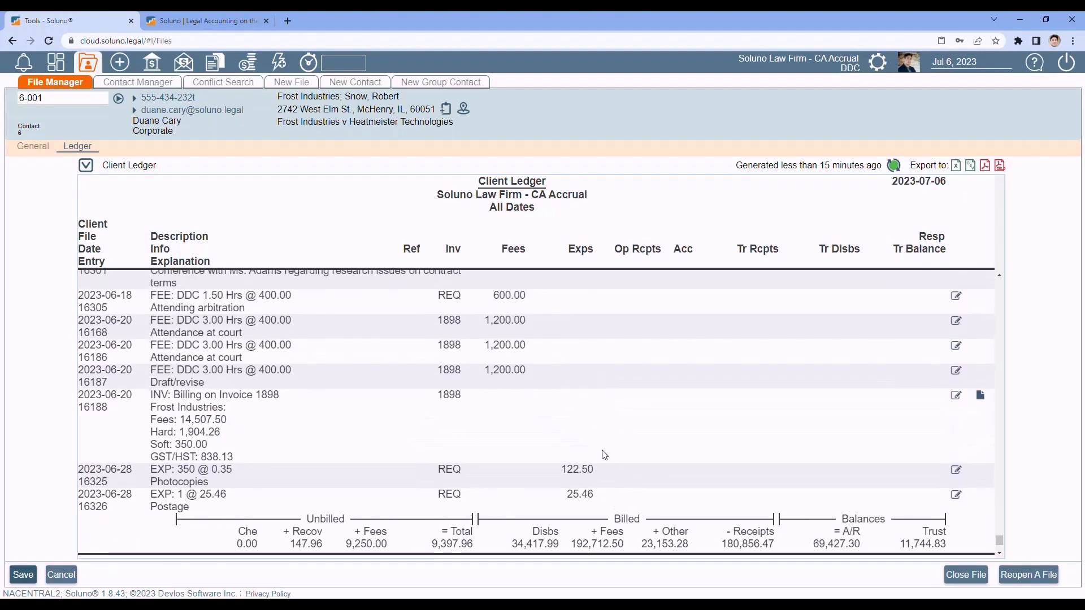
{"action": "scroll", "coordinate": [605, 454], "scroll_direction": "up", "scroll_amount": 2}
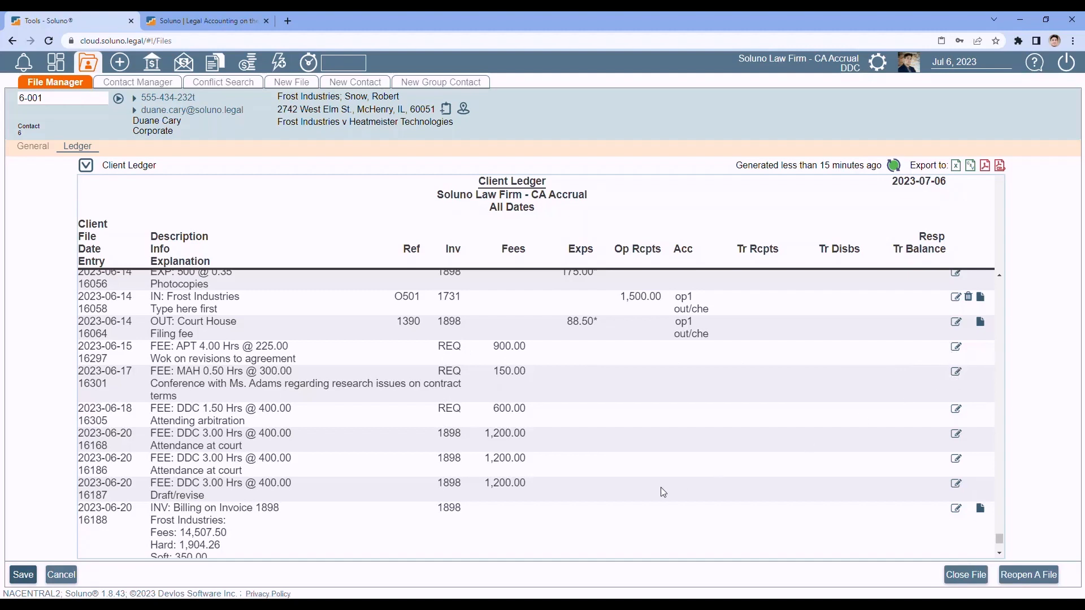
{"action": "scroll", "coordinate": [663, 493], "scroll_direction": "up", "scroll_amount": 1}
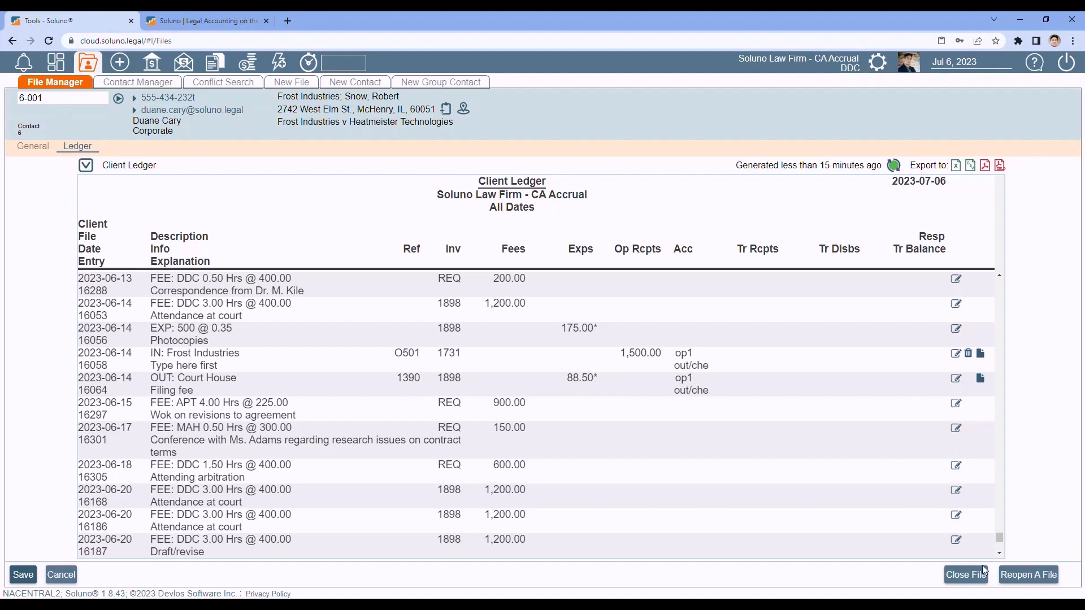
- Attempt to close file 6-001 and dismiss the error listing the closure conditions
{"action": "left_click", "coordinate": [967, 576]}
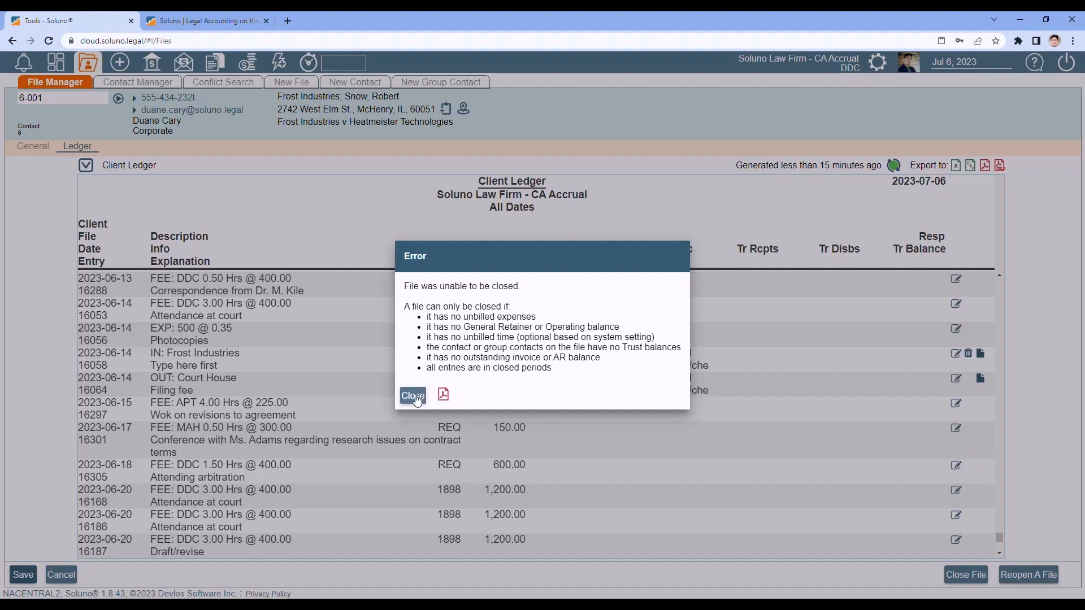
{"action": "left_click", "coordinate": [413, 396]}
{"action": "left_click", "coordinate": [69, 96]}
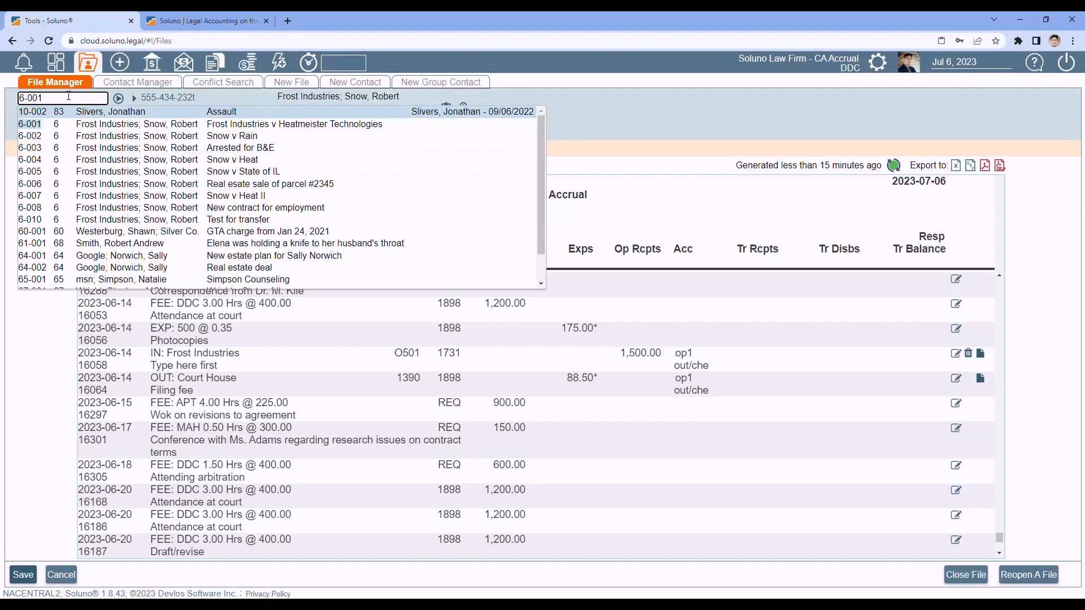
- Load file 6-008, New contract for employment, and open its Close File form dated Jul 6, 2023
{"action": "key", "text": "BackSpace"}
{"action": "type", "text": "8"}
{"action": "key", "text": "Return"}
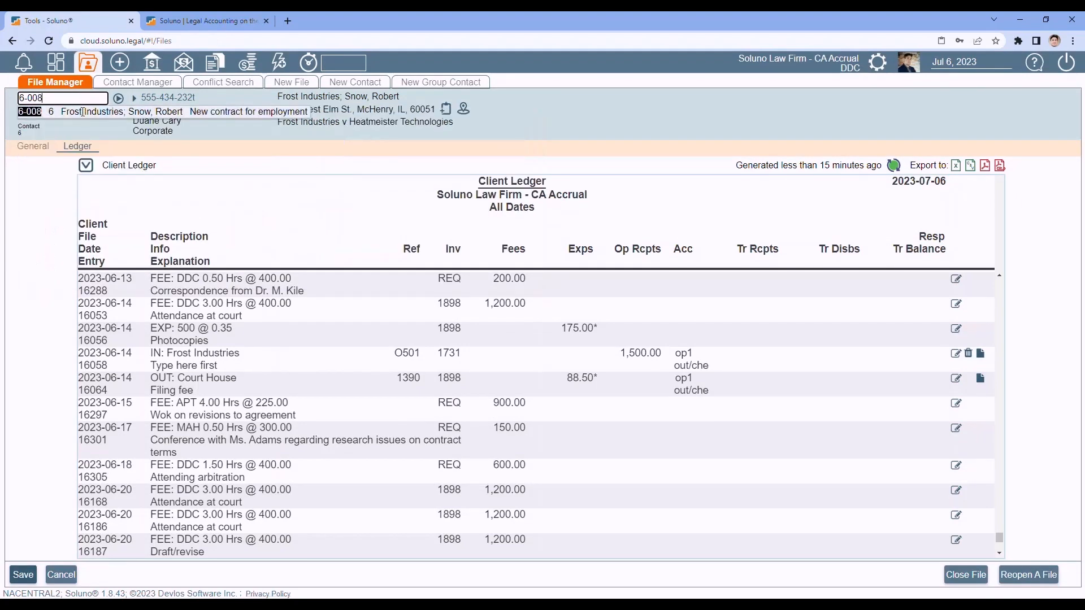
{"action": "left_click", "coordinate": [119, 99]}
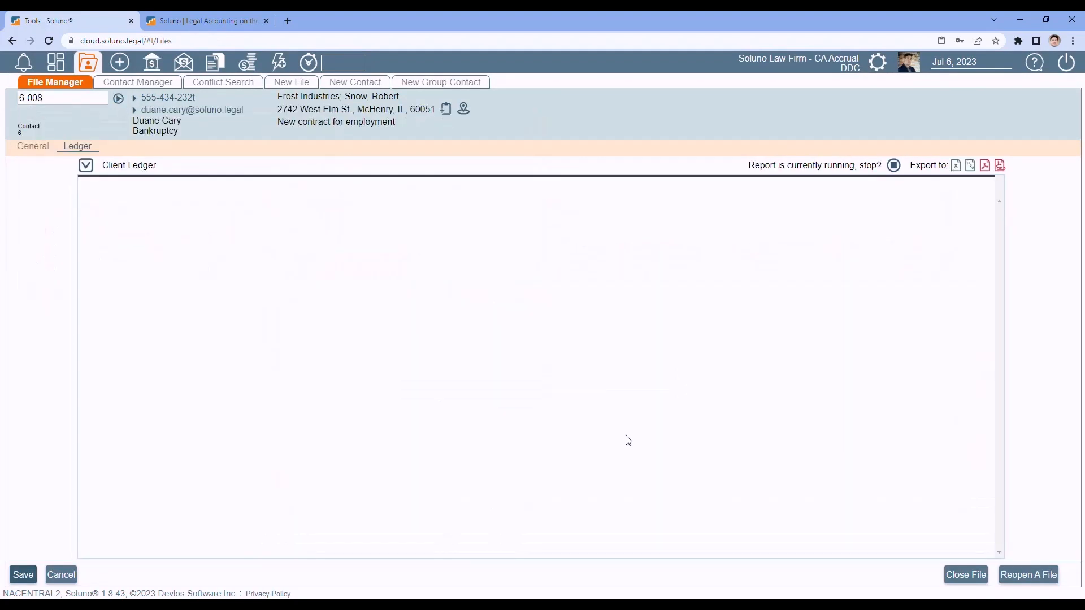
{"action": "left_click", "coordinate": [964, 577]}
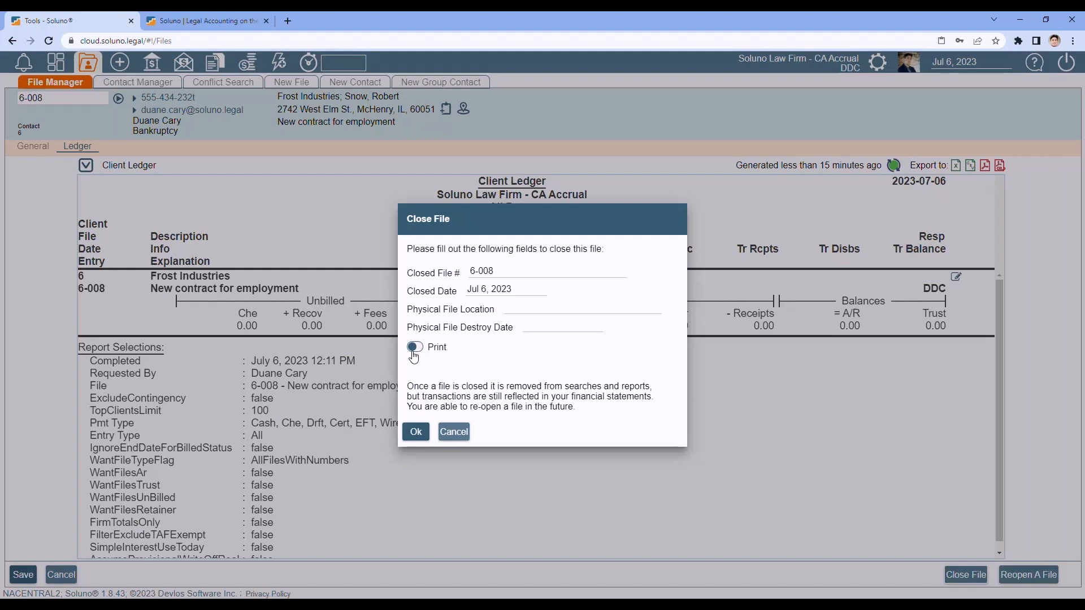
- Close file 6-008 with printing left off, then search files for 6-008
{"action": "left_click", "coordinate": [413, 350]}
{"action": "left_click", "coordinate": [416, 347]}
{"action": "left_click", "coordinate": [417, 433]}
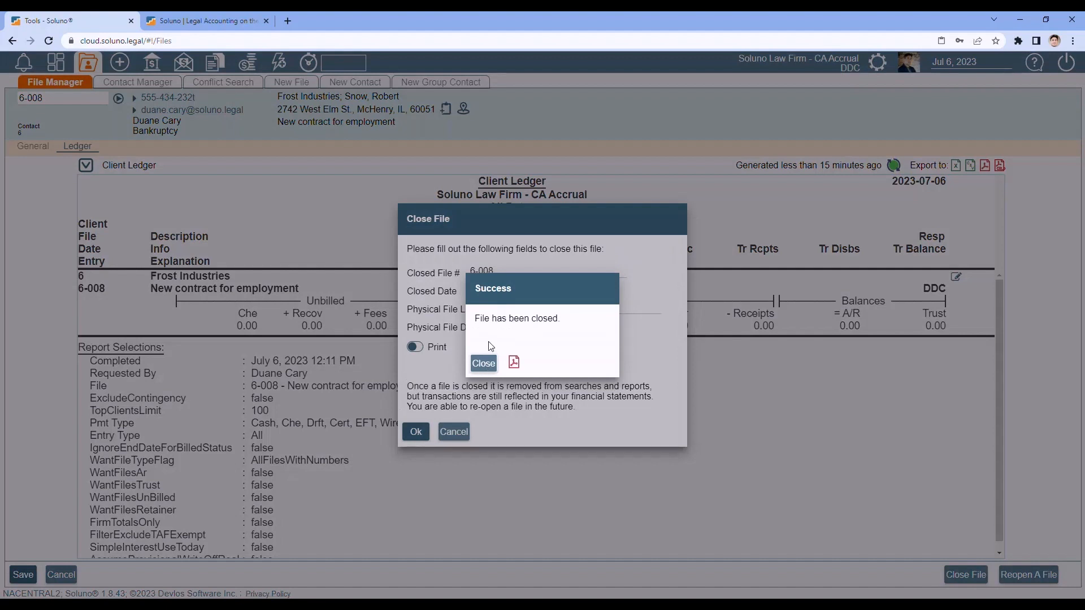
{"action": "left_click", "coordinate": [483, 365]}
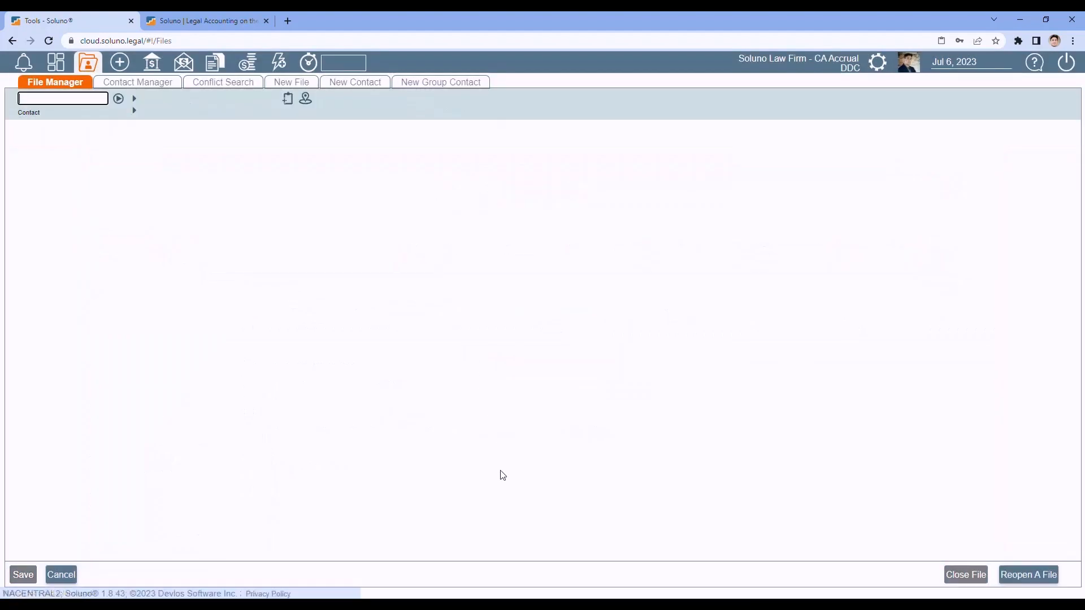
{"action": "left_click", "coordinate": [61, 102]}
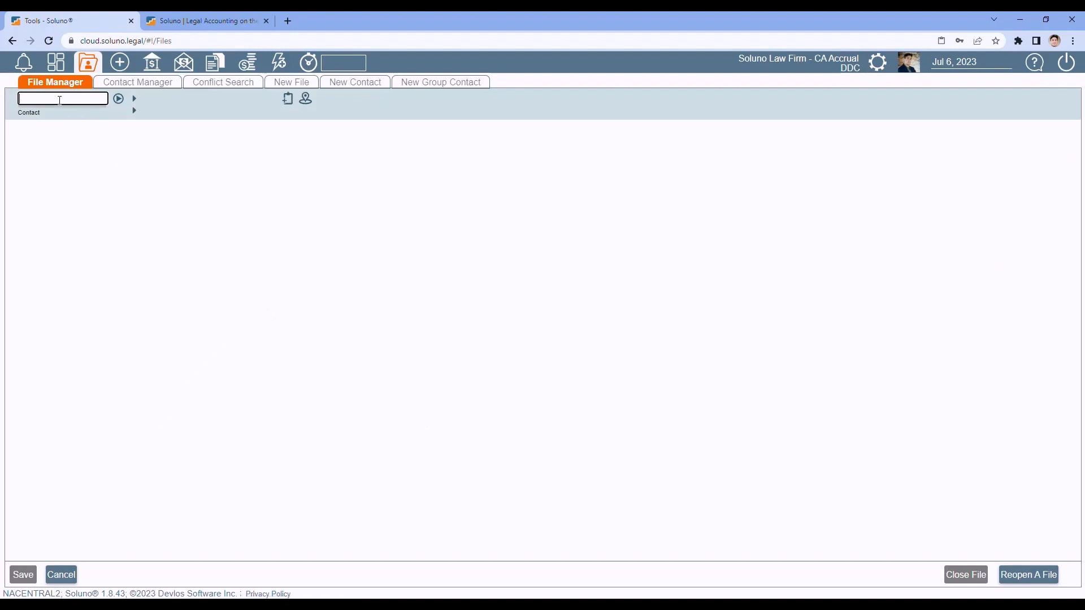
{"action": "type", "text": "6-008"}
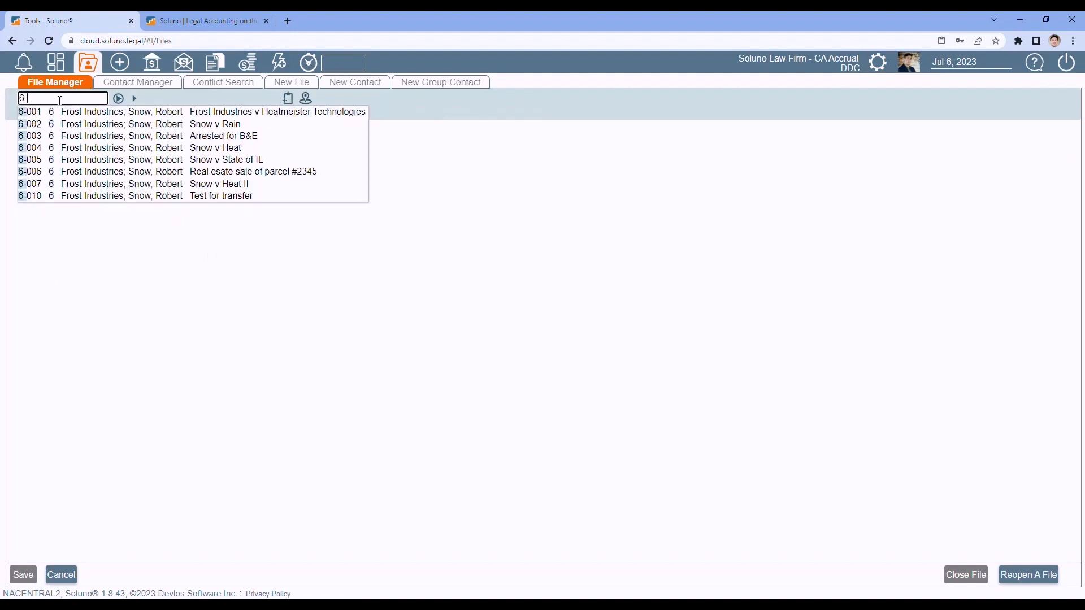
{"action": "left_click", "coordinate": [121, 100]}
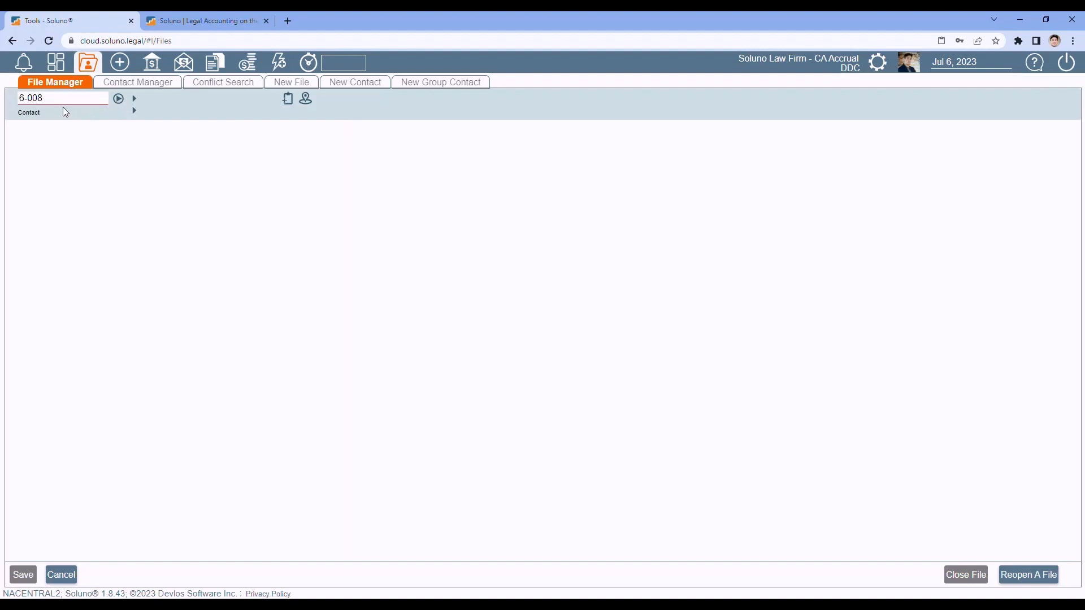
{"action": "left_click", "coordinate": [43, 98]}
{"action": "left_click_drag", "start_coordinate": [43, 99], "coordinate": [5, 106]}
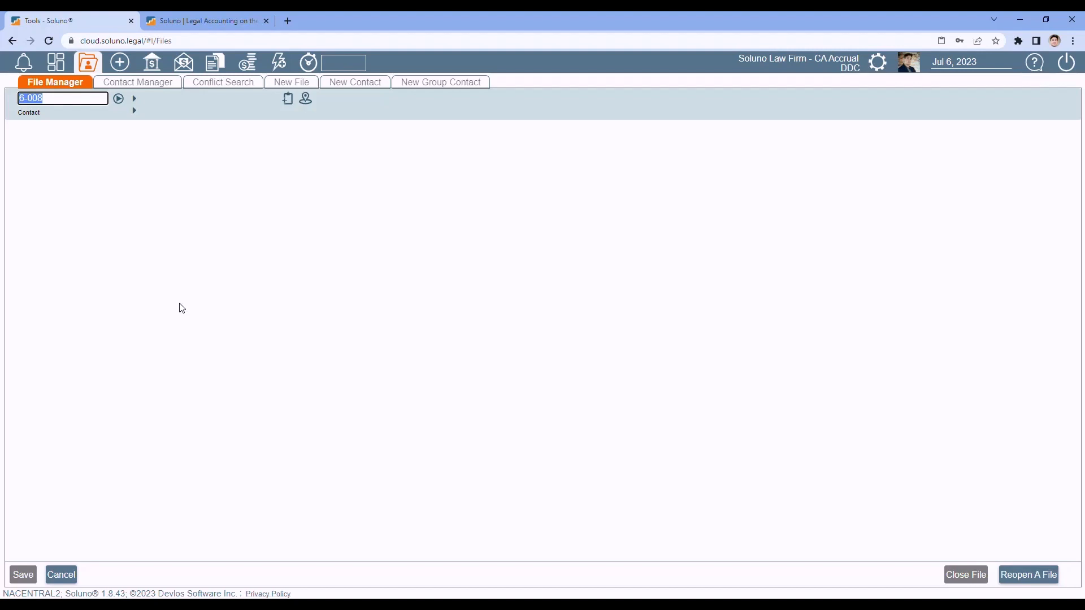
{"action": "key", "text": "BackSpace"}
{"action": "left_click", "coordinate": [214, 360]}
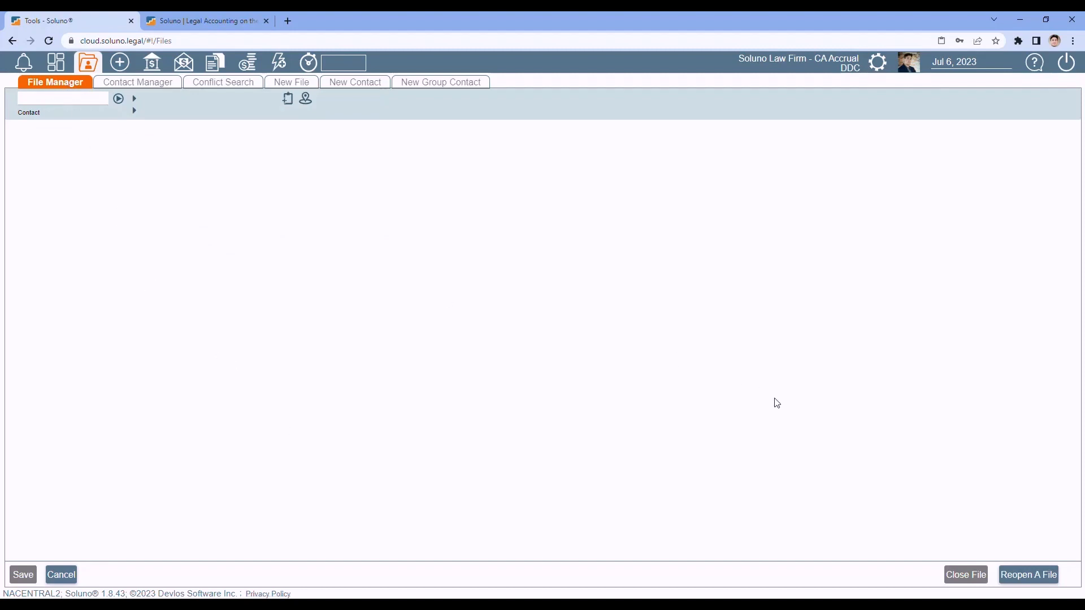
- Start Reopen A File and select closed file 6-008*1, closed Jul 6, 2023
{"action": "left_click", "coordinate": [1028, 575]}
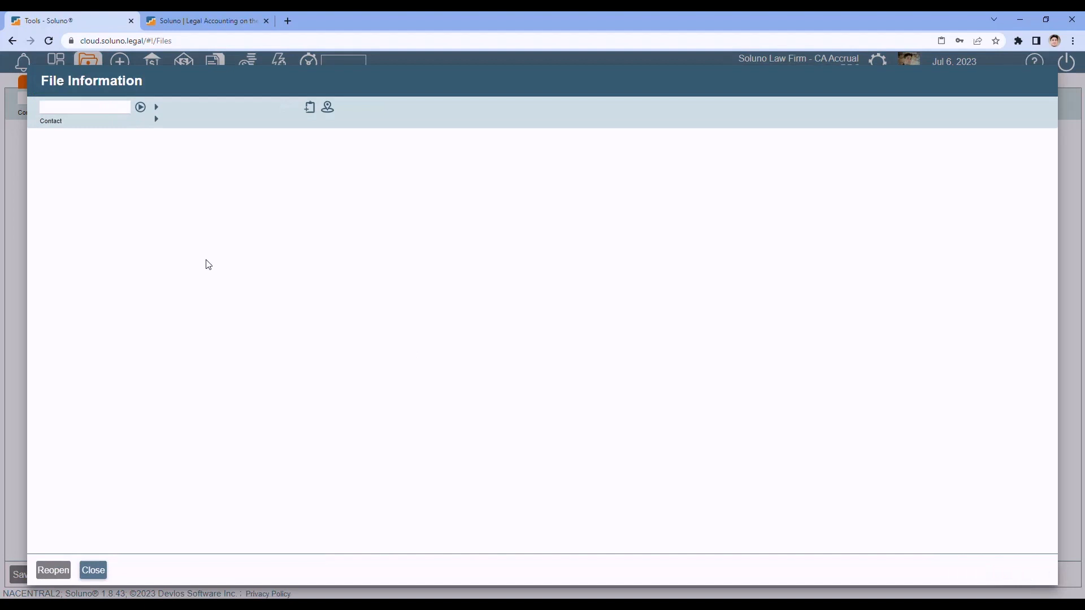
{"action": "left_click", "coordinate": [66, 108]}
{"action": "type", "text": "6-00"}
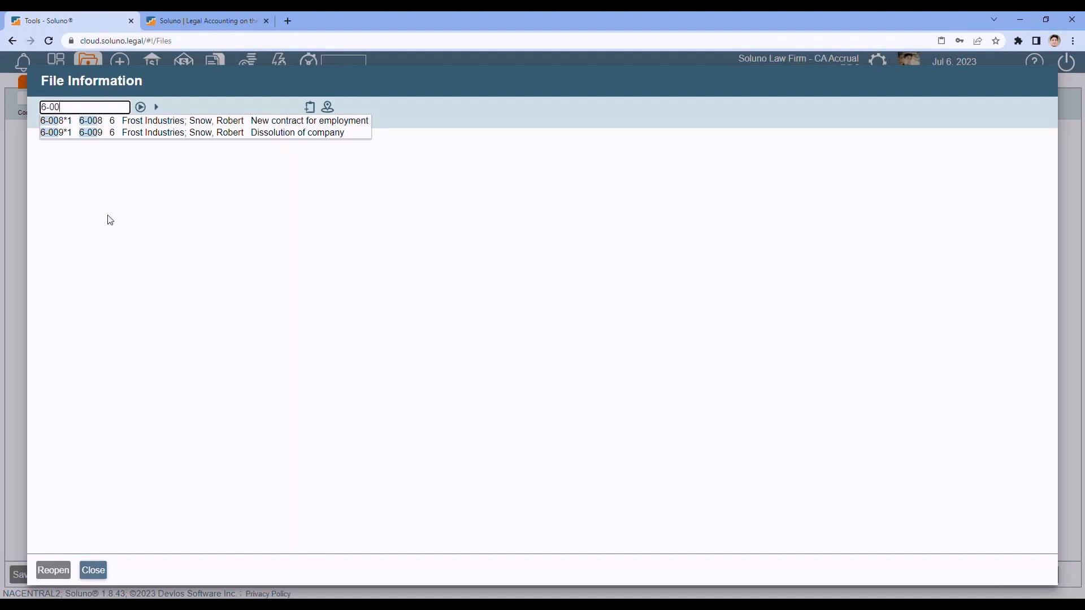
{"action": "left_click", "coordinate": [103, 122]}
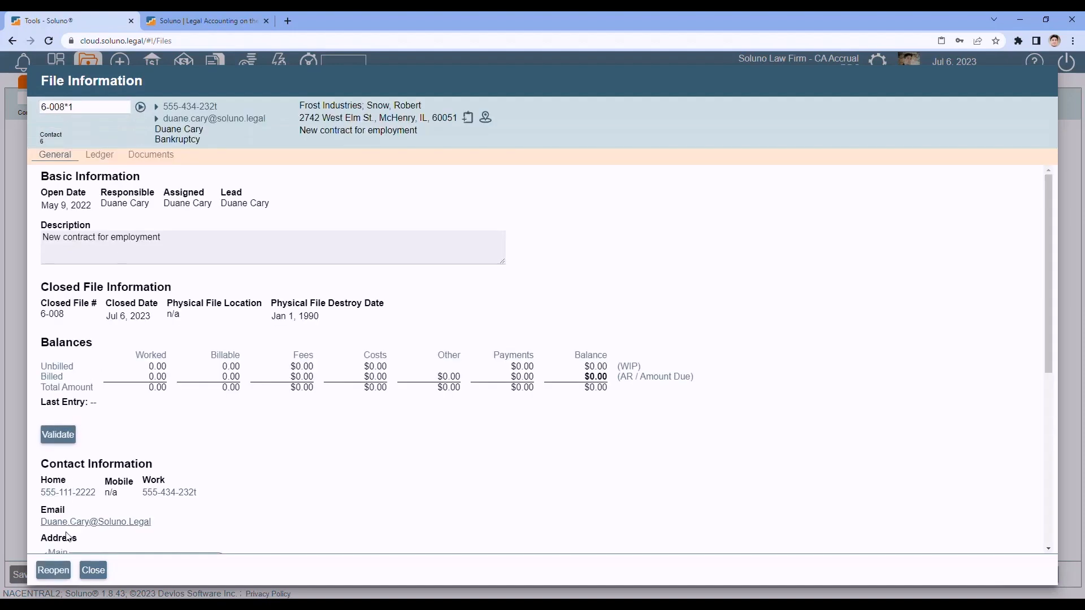
- Reopen file 6-008 as an active file and switch to the Contact Manager
{"action": "left_click", "coordinate": [54, 570]}
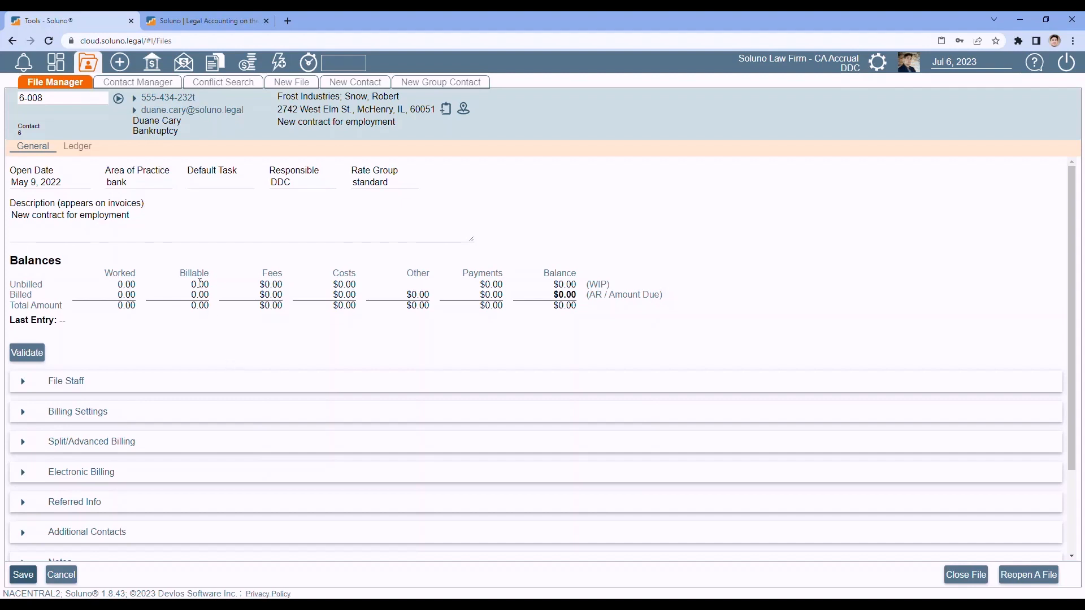
{"action": "left_click", "coordinate": [141, 84]}
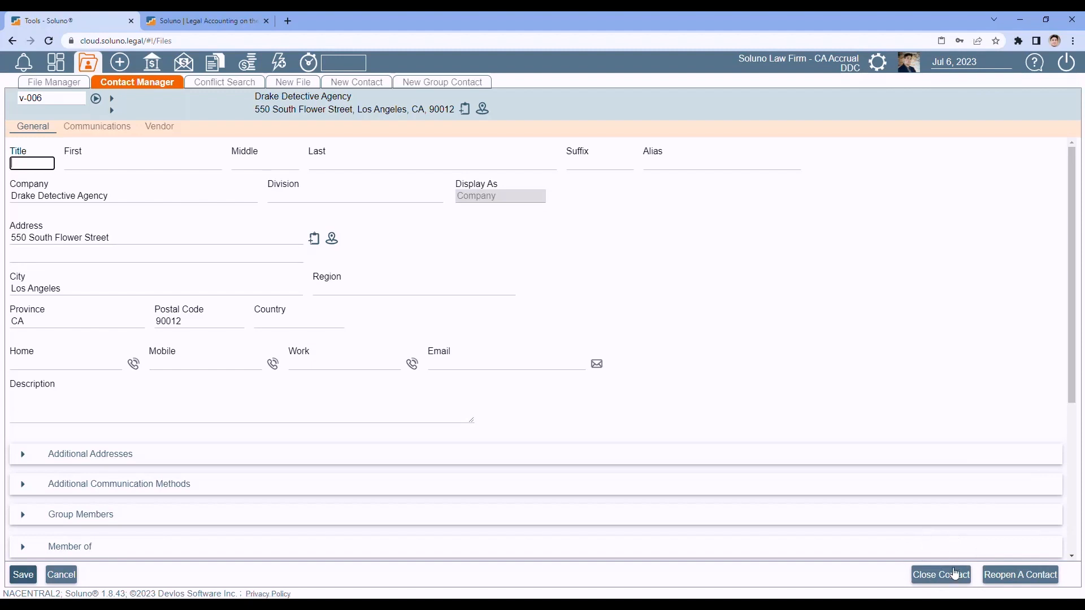
{"action": "left_click", "coordinate": [942, 576]}
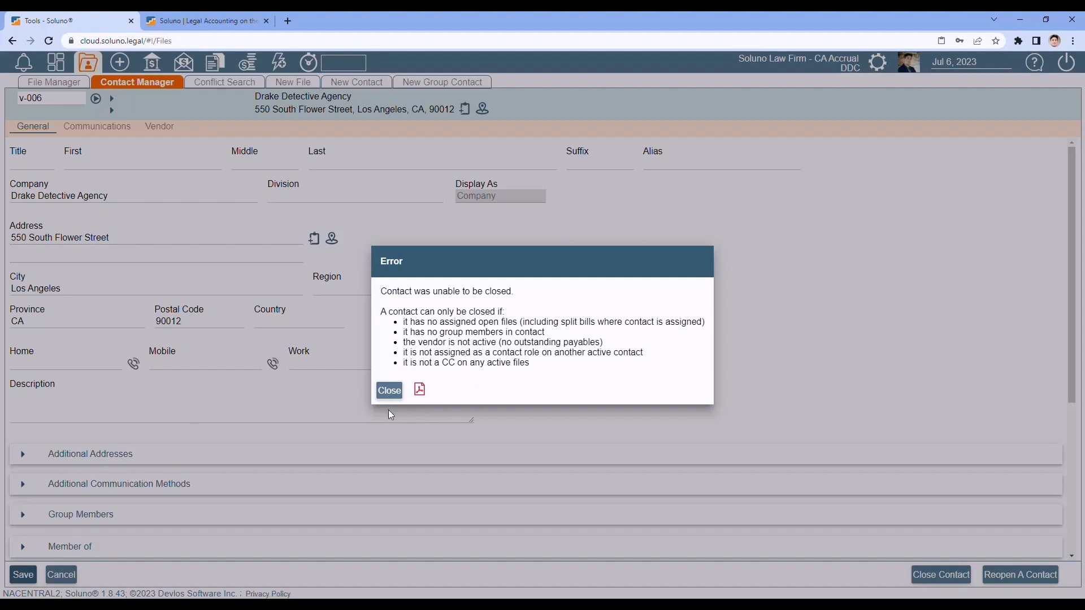
{"action": "left_click", "coordinate": [61, 99]}
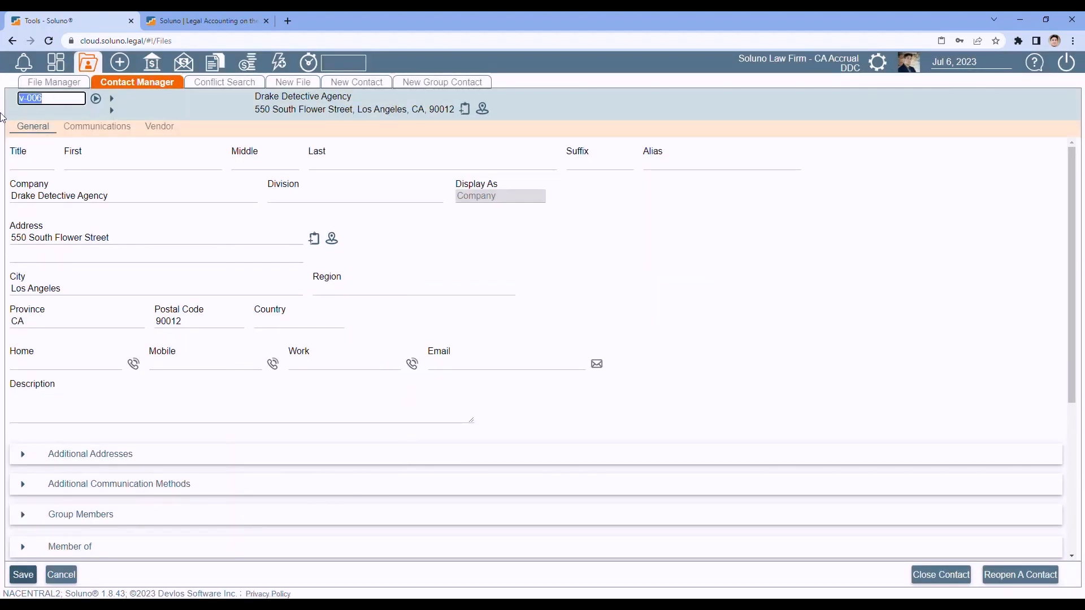
- Load contact 106 and close it, confirming with Yes
{"action": "type", "text": "106"}
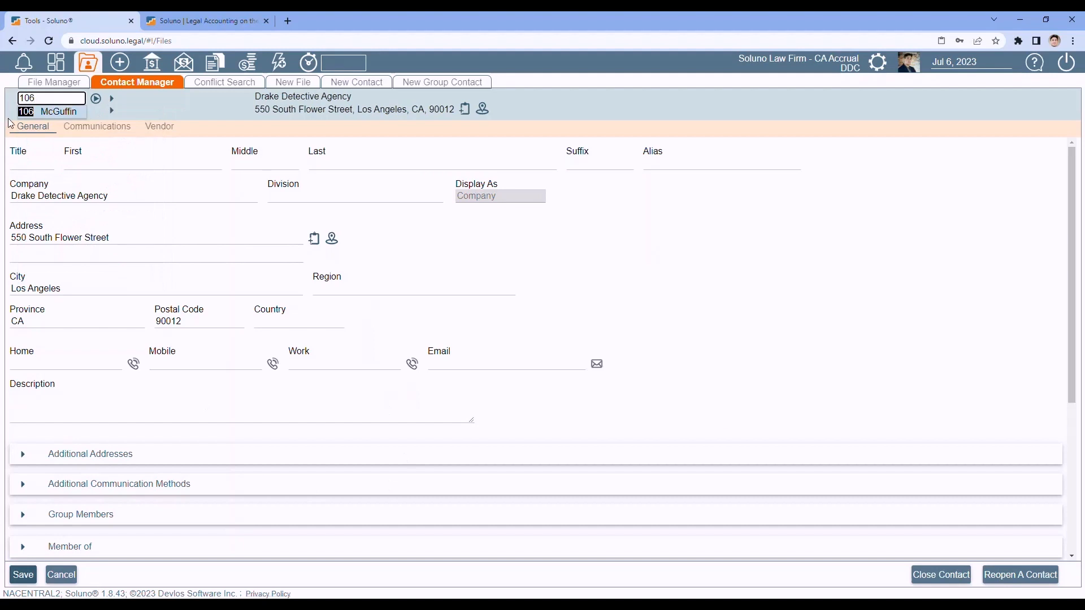
{"action": "left_click", "coordinate": [96, 102]}
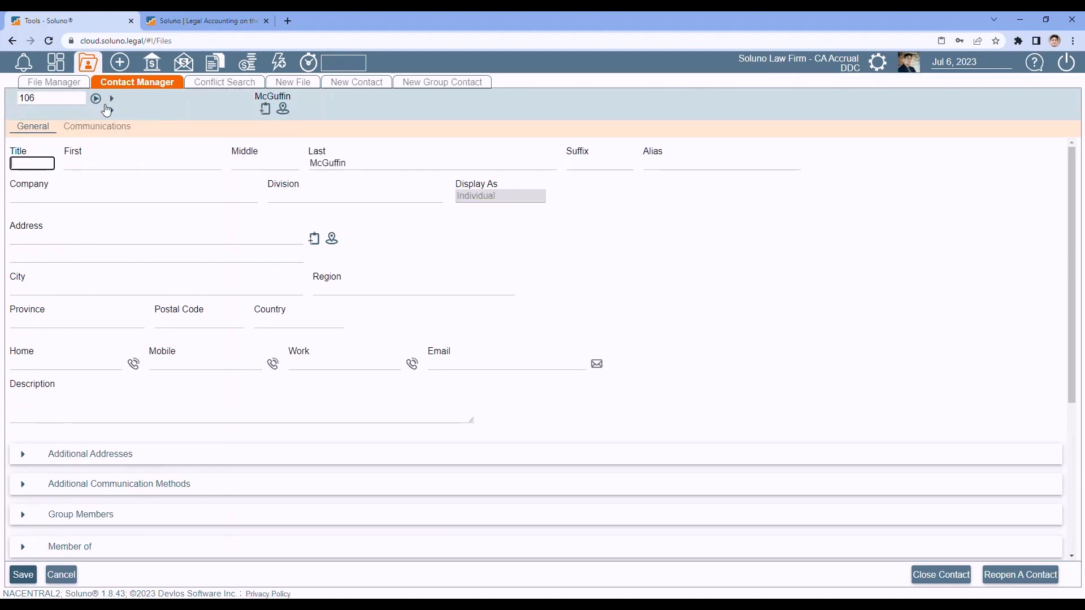
{"action": "left_click", "coordinate": [943, 575]}
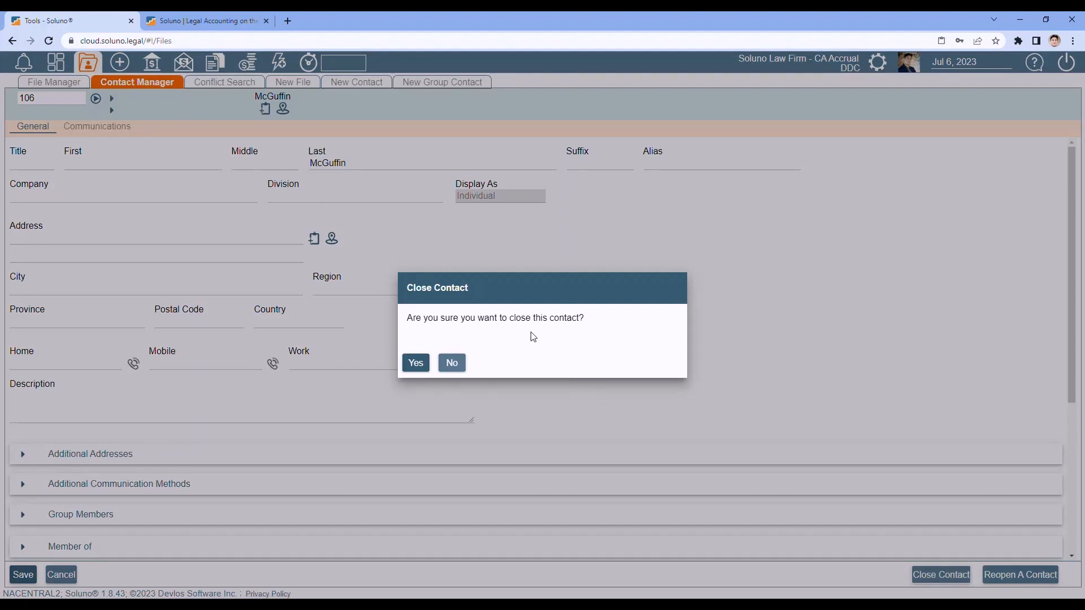
{"action": "left_click", "coordinate": [416, 365]}
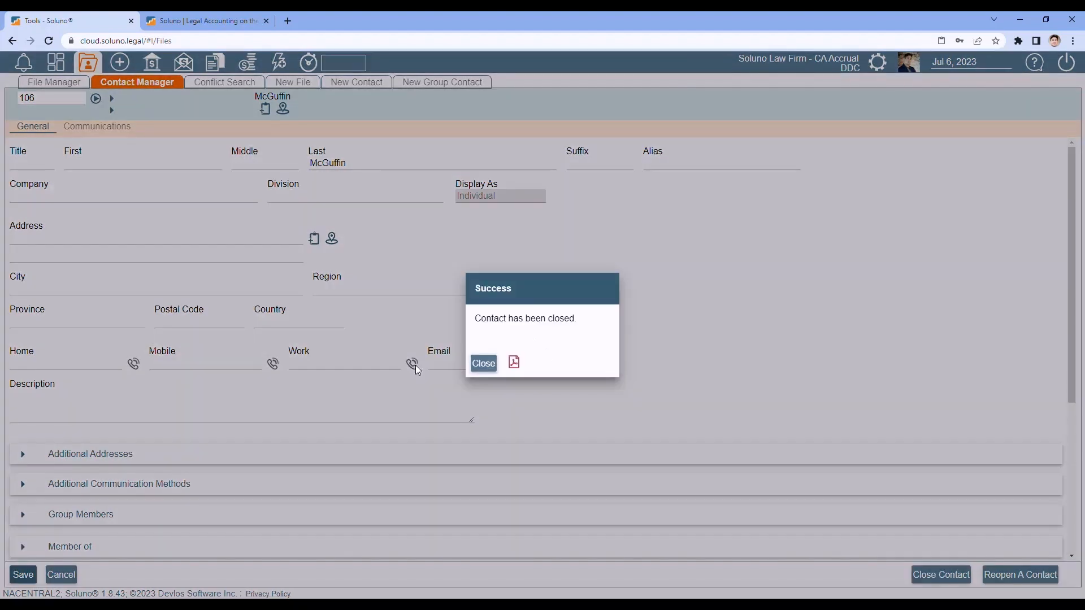
{"action": "left_click", "coordinate": [483, 363]}
- Search contacts for 106, then clear the entry so no contact is loaded
{"action": "left_click", "coordinate": [51, 100]}
{"action": "type", "text": "1"}
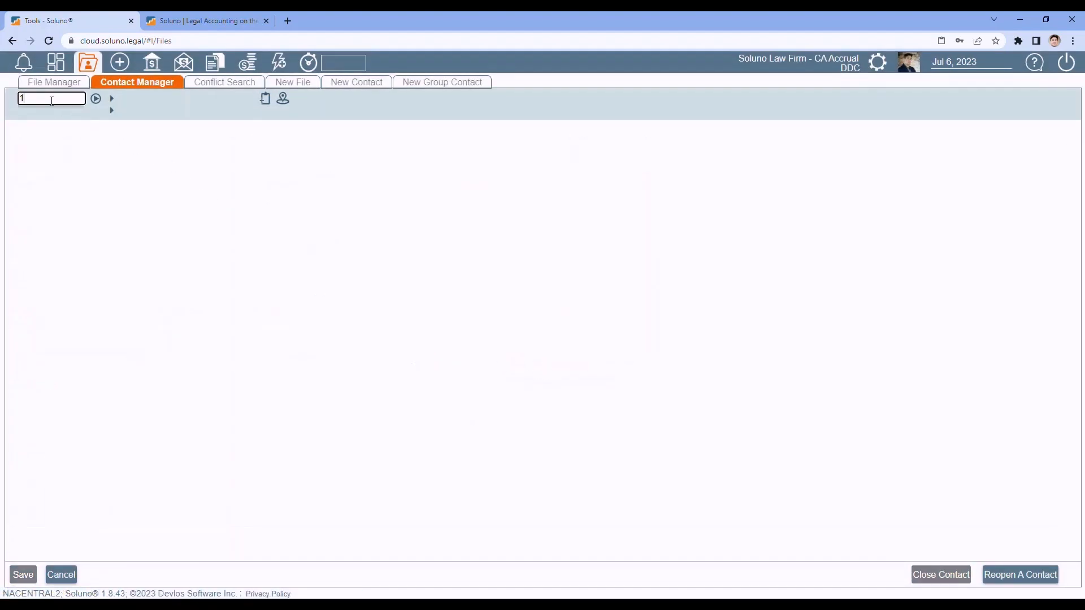
{"action": "type", "text": "06"}
{"action": "key", "text": "BackSpace"}
{"action": "key", "text": "BackSpace"}
{"action": "key", "text": "BackSpace"}
{"action": "left_click", "coordinate": [235, 281]}
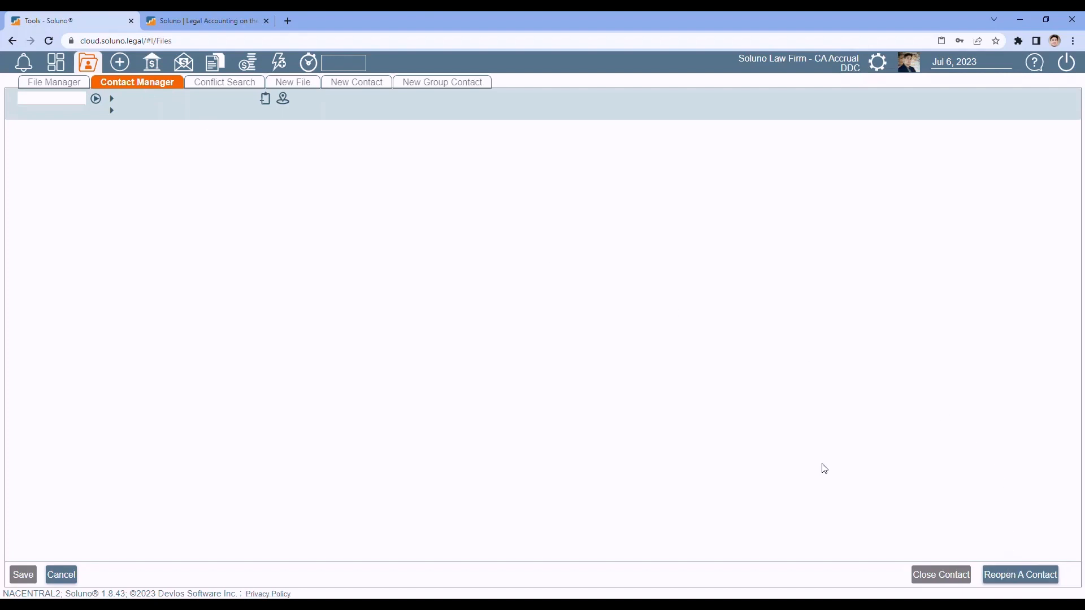
- Find closed contact 106 through Reopen A Contact and reopen it
{"action": "left_click", "coordinate": [1026, 576]}
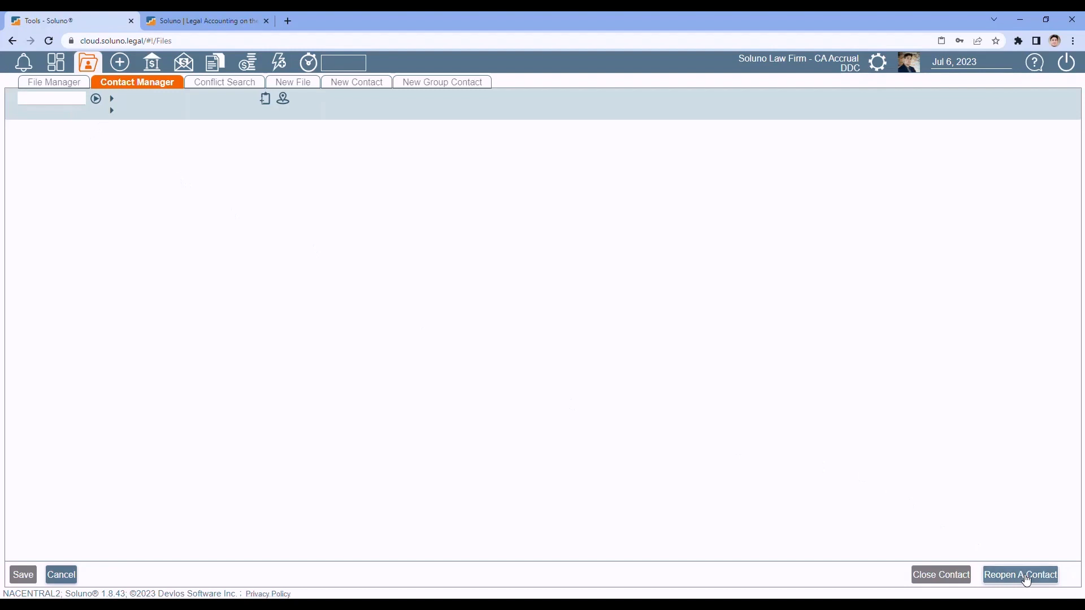
{"action": "left_click", "coordinate": [62, 108]}
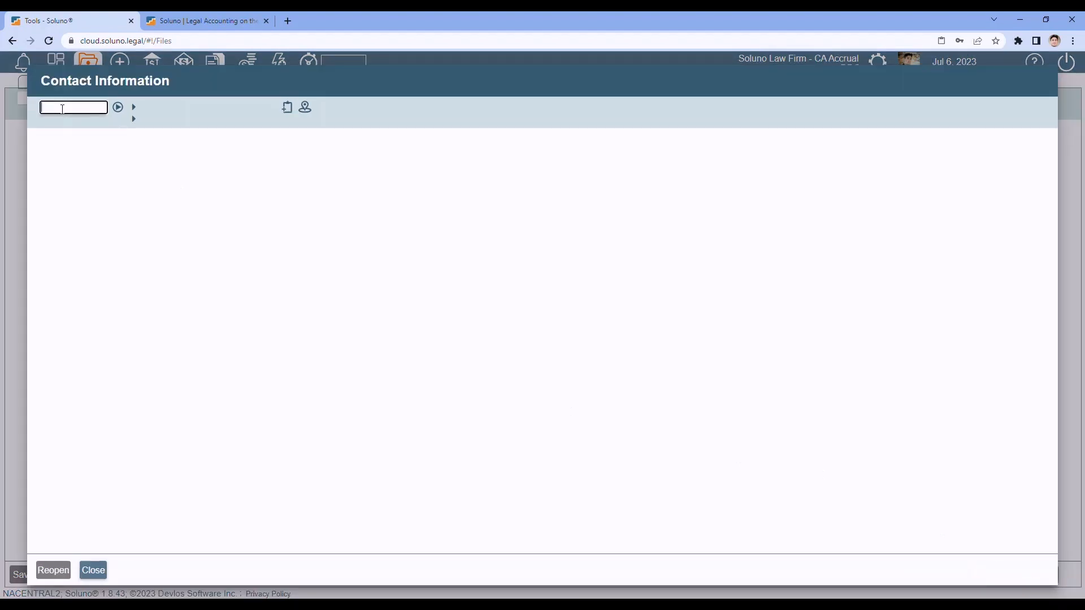
{"action": "type", "text": "106"}
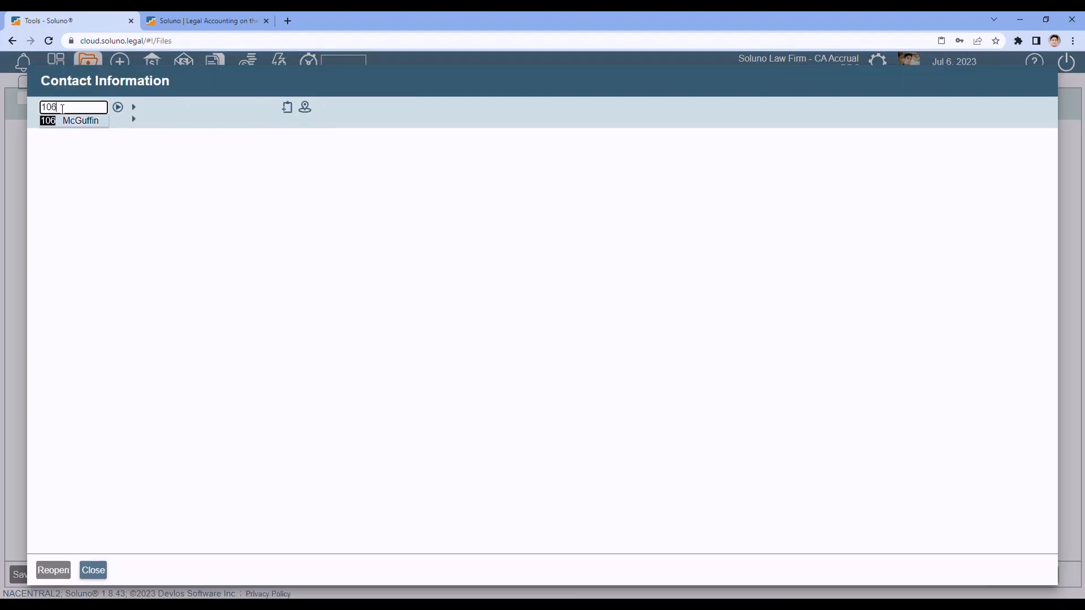
{"action": "left_click", "coordinate": [79, 121]}
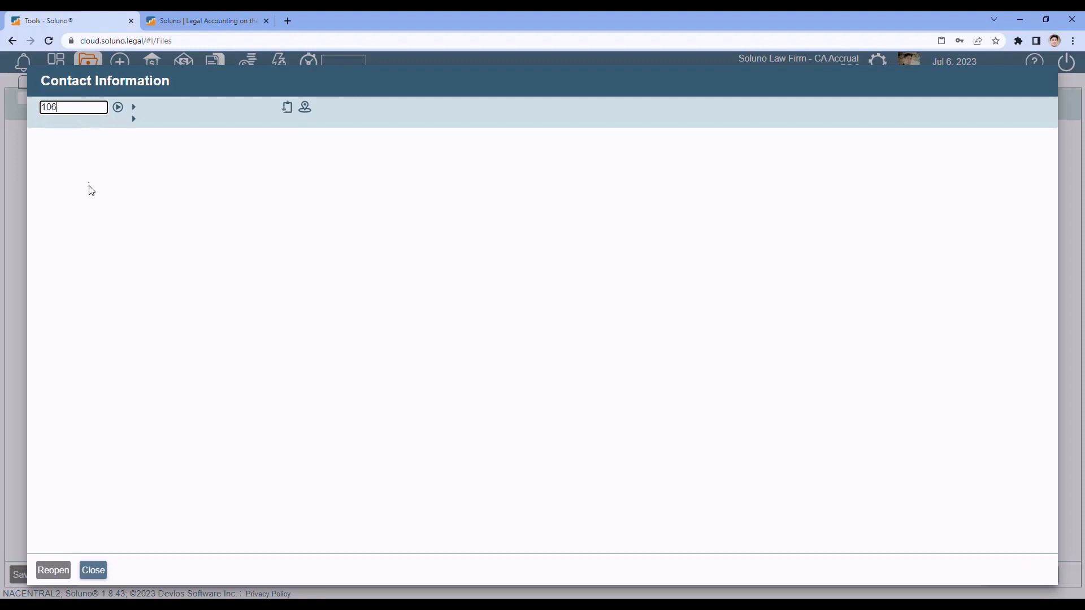
{"action": "left_click", "coordinate": [118, 107]}
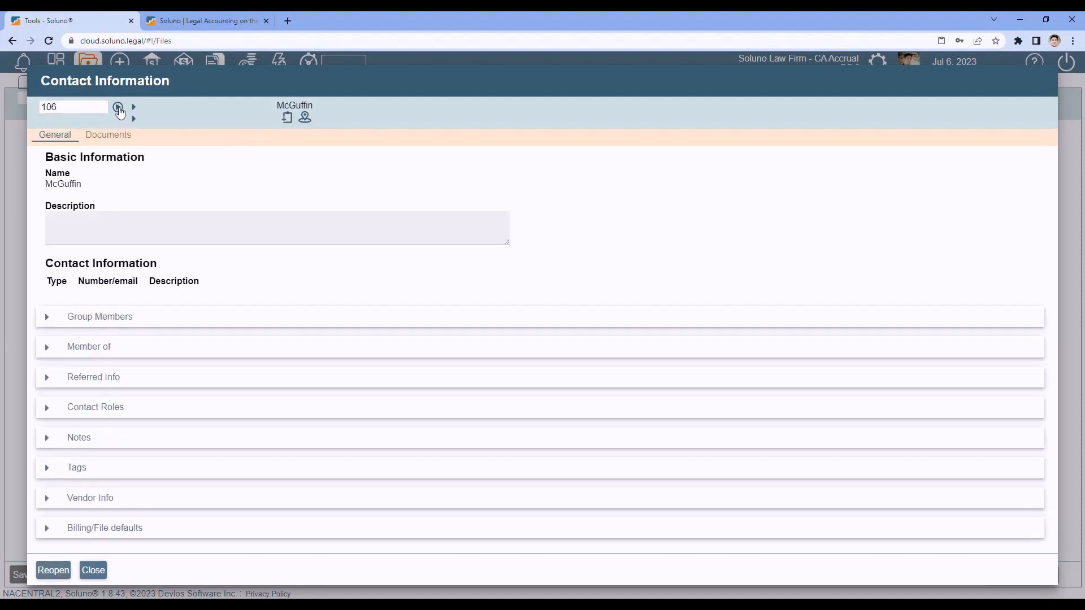
{"action": "left_click", "coordinate": [55, 571]}
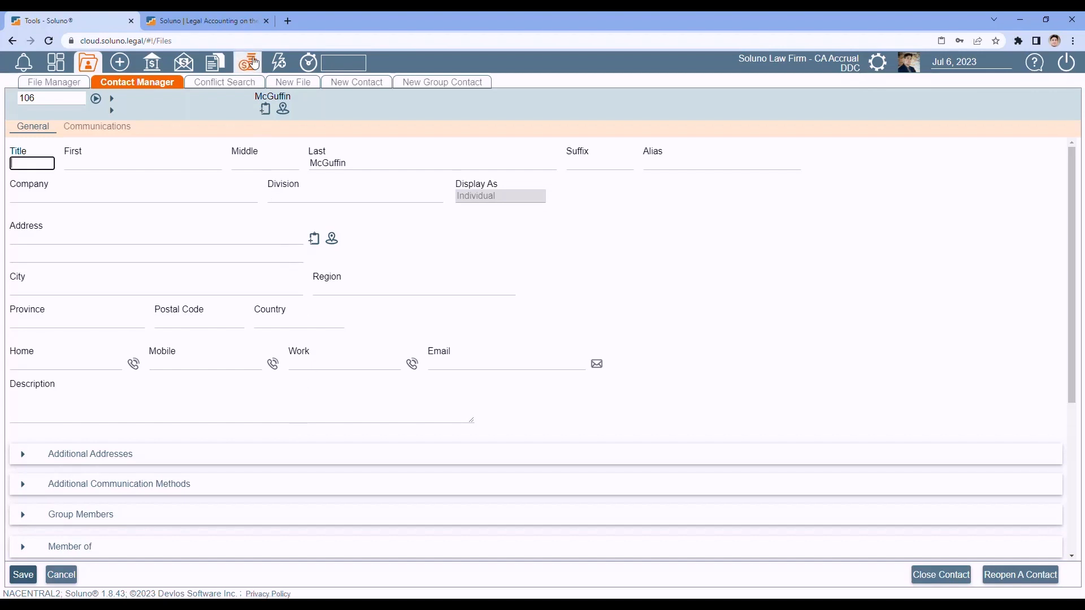
- Run the All files contacts report with File Status set to Closed
{"action": "left_click", "coordinate": [219, 66]}
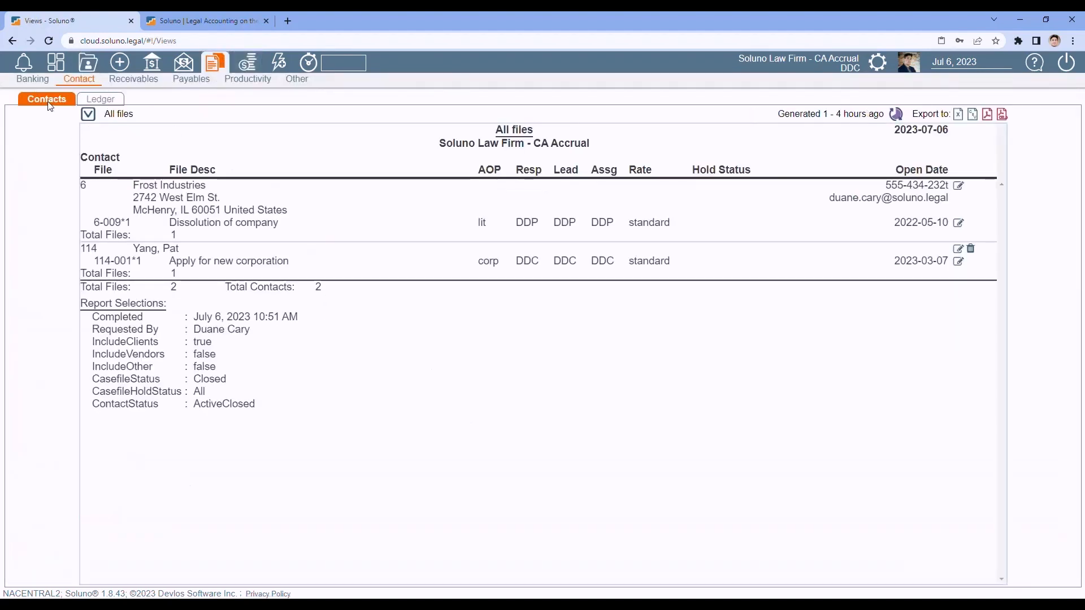
{"action": "left_click", "coordinate": [88, 115]}
{"action": "left_click", "coordinate": [90, 121]}
{"action": "left_click", "coordinate": [75, 148]}
{"action": "left_click", "coordinate": [72, 122]}
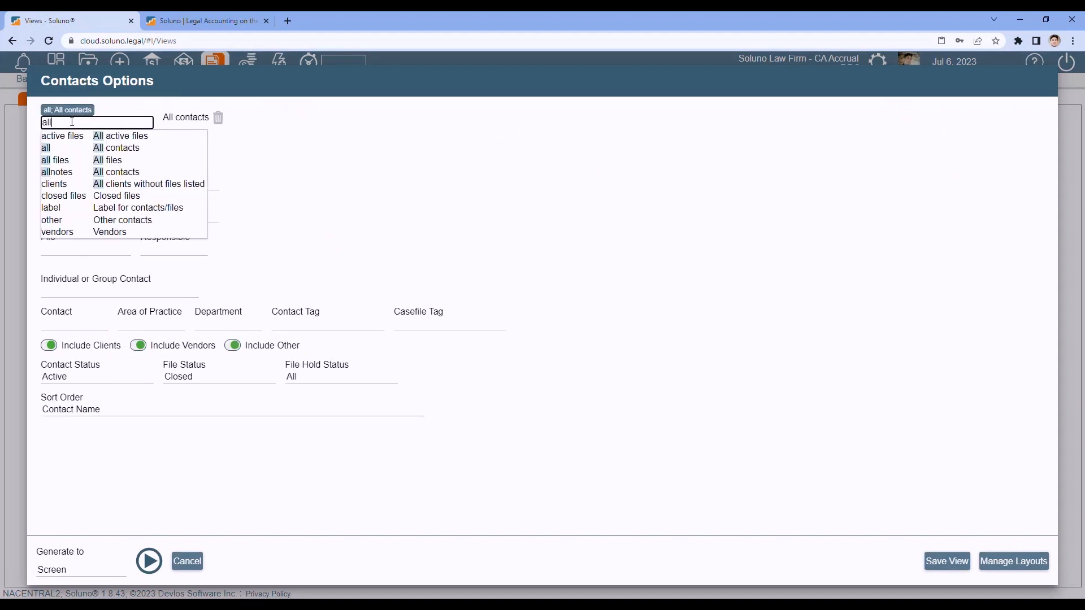
{"action": "left_click", "coordinate": [104, 161]}
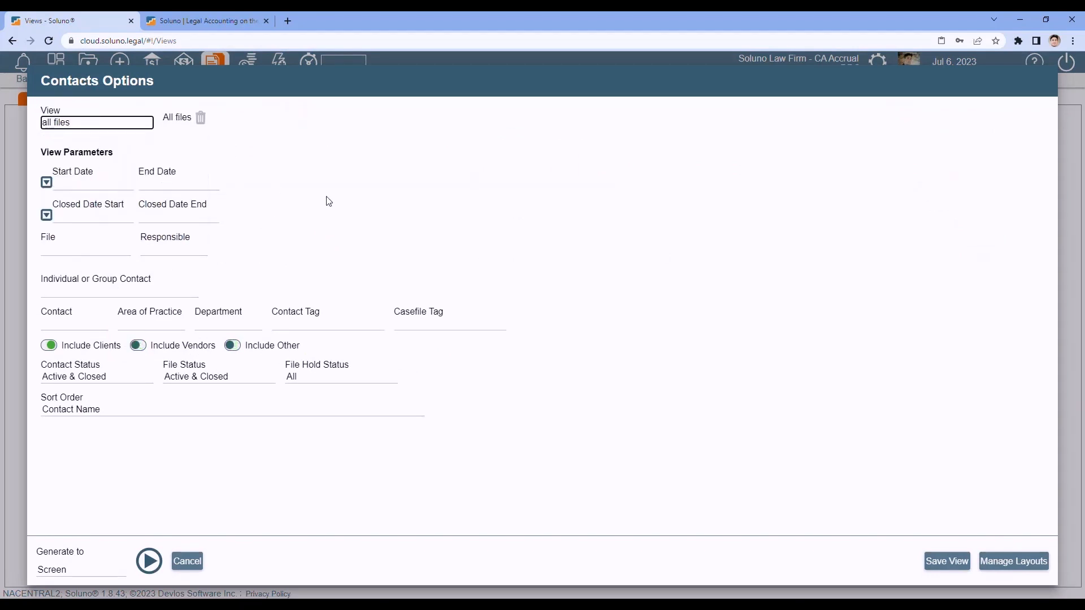
{"action": "left_click", "coordinate": [237, 376]}
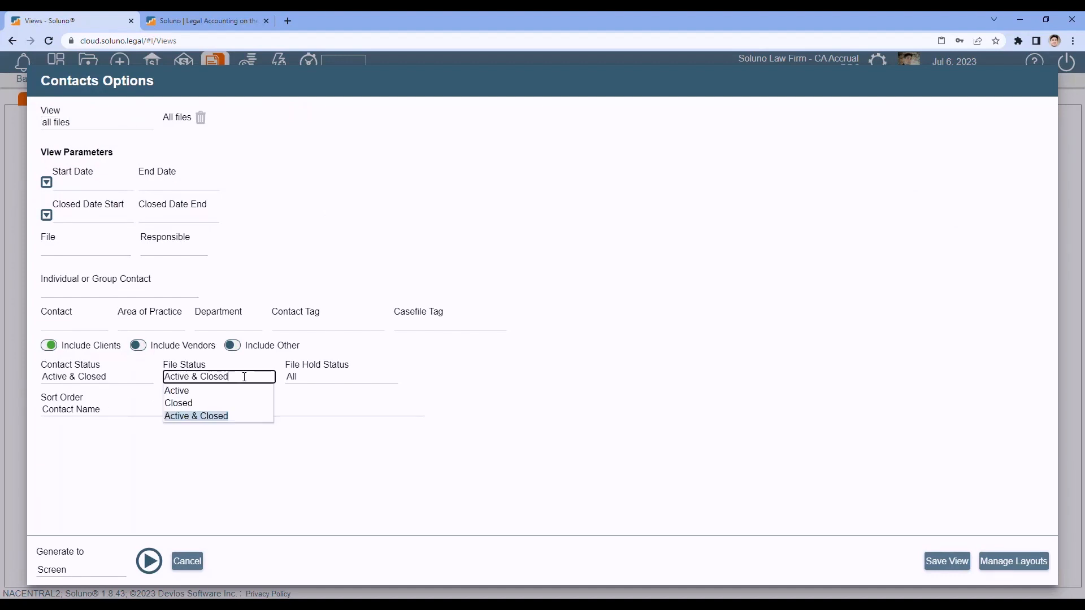
{"action": "left_click", "coordinate": [257, 404]}
{"action": "left_click", "coordinate": [223, 476]}
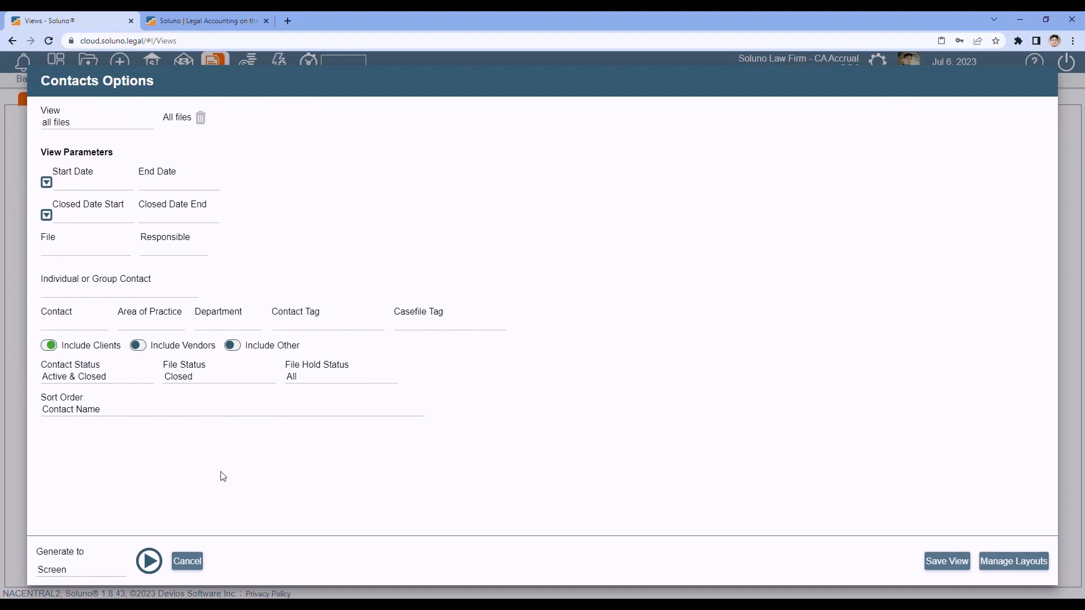
{"action": "left_click", "coordinate": [150, 562]}
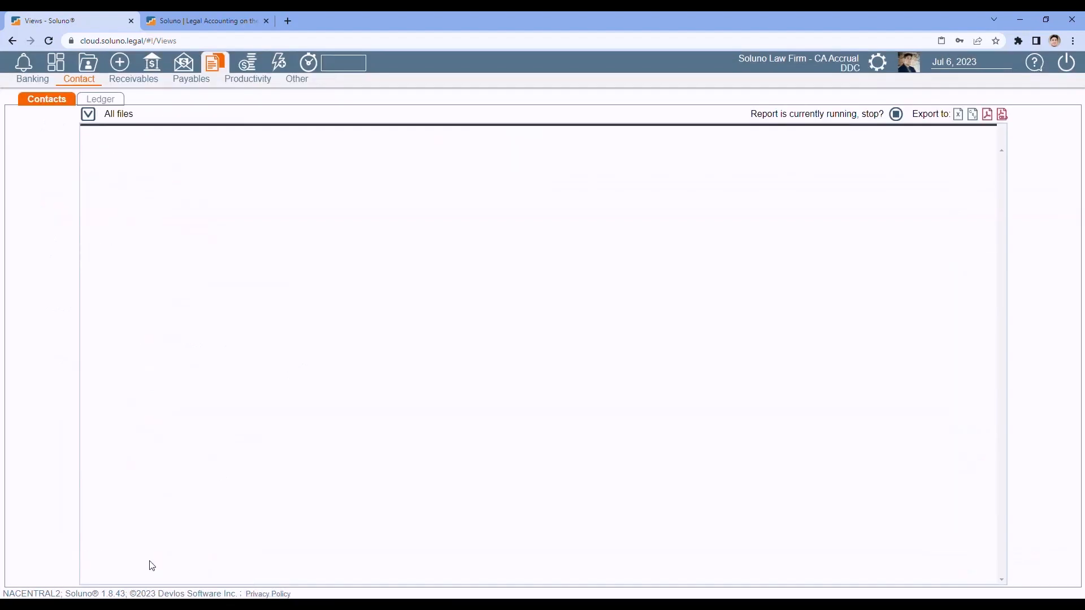